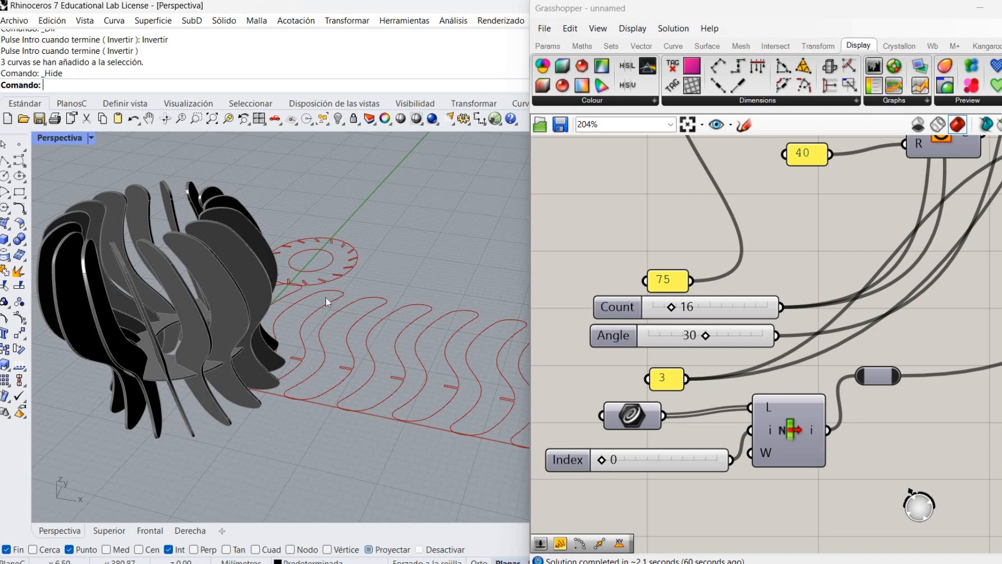
Change the value of the number panel above the Count slider to 80.
scroll(272, 332, up, 2)
scroll(275, 329, up, 2)
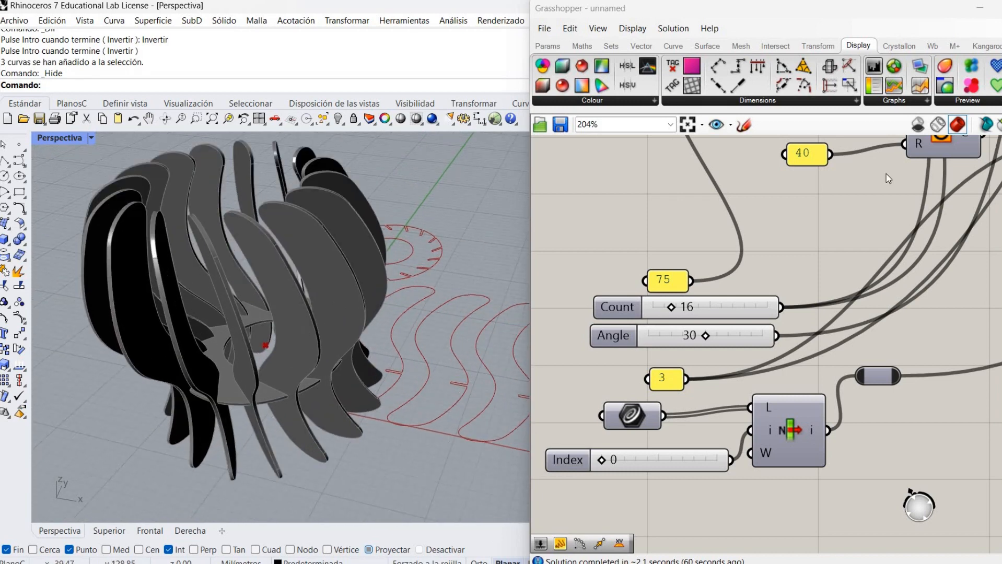
double_click(667, 282)
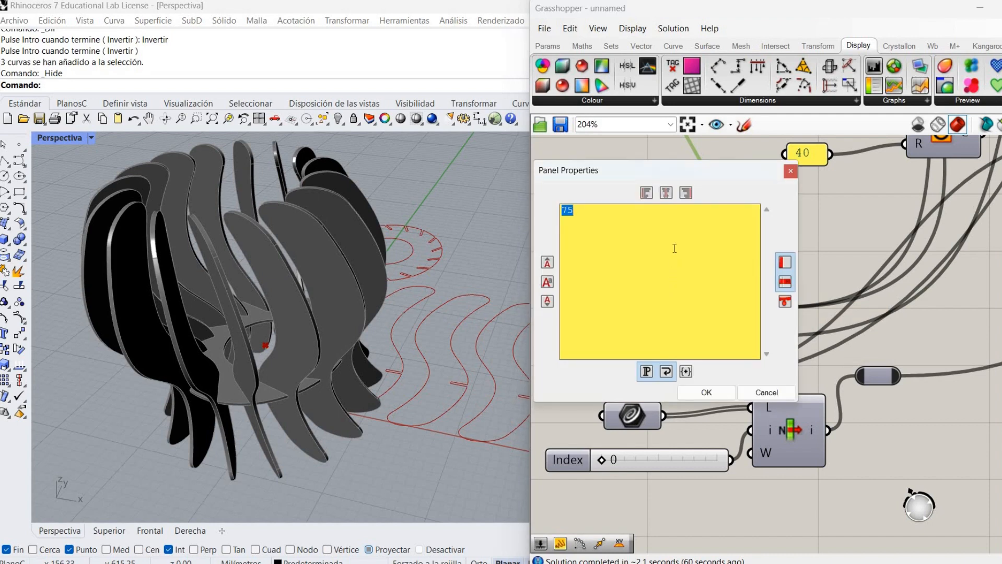
text(80)
click(689, 394)
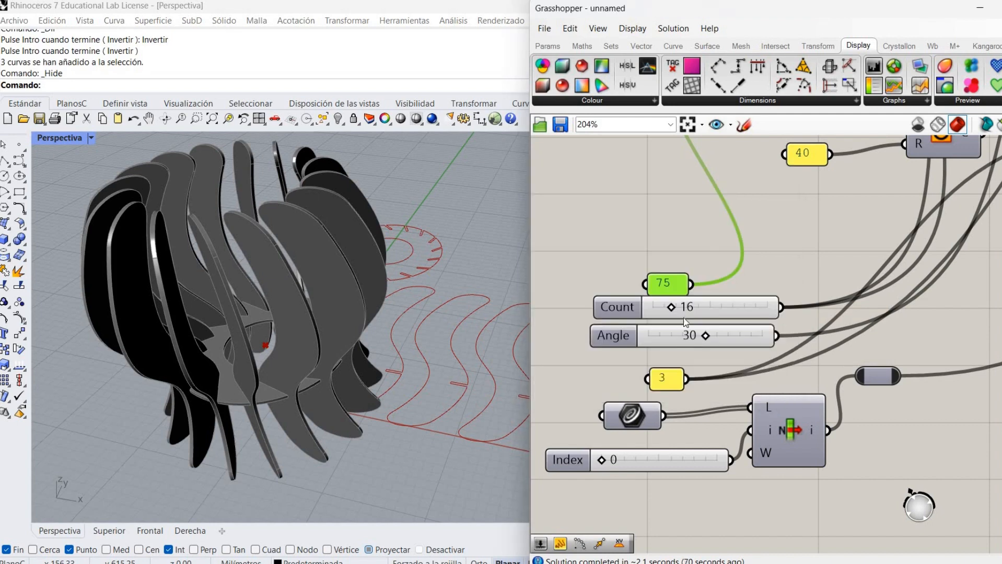
Set the Count slider to 20 and the Angle slider to 0.
double_click(686, 311)
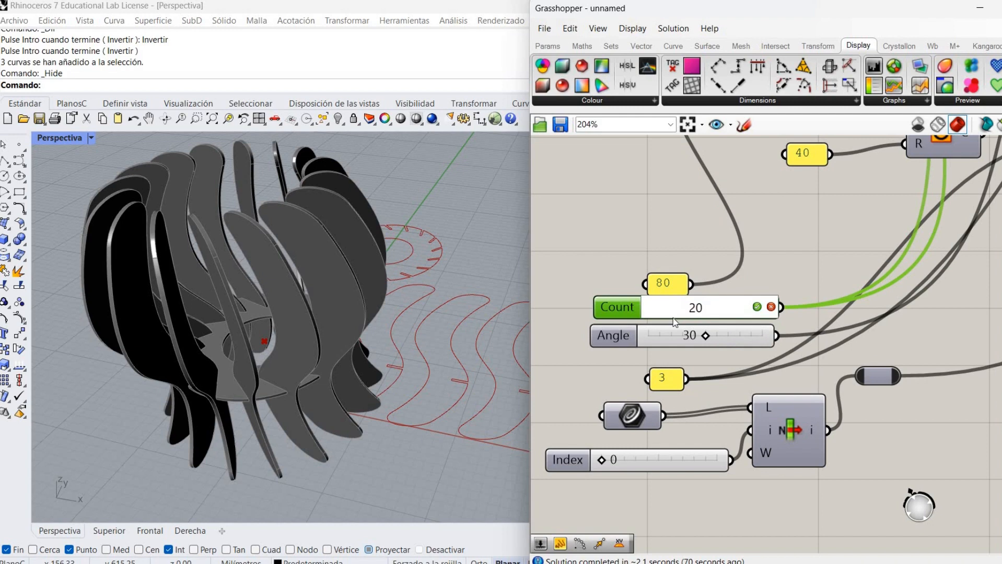
text(20)
key(Return)
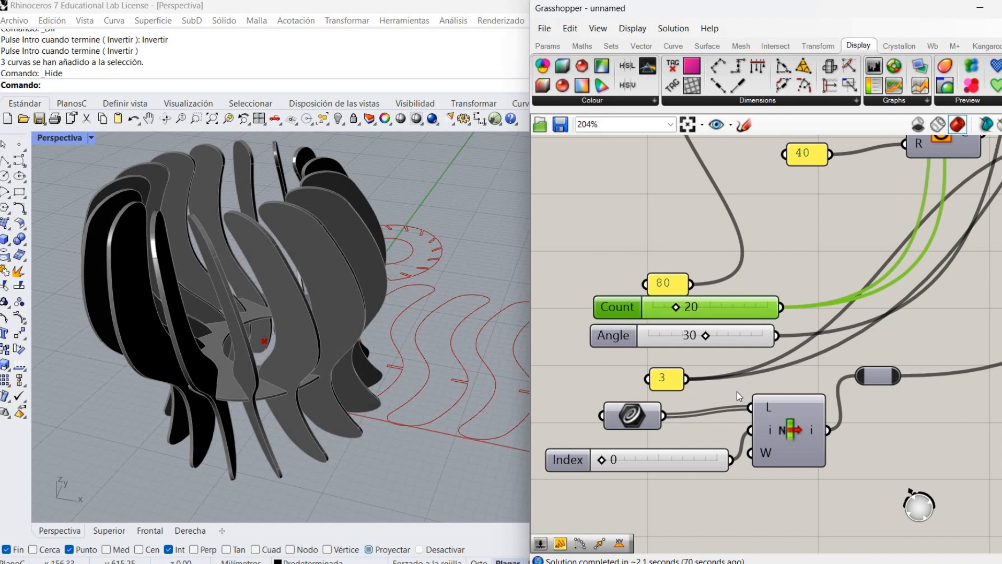
double_click(719, 338)
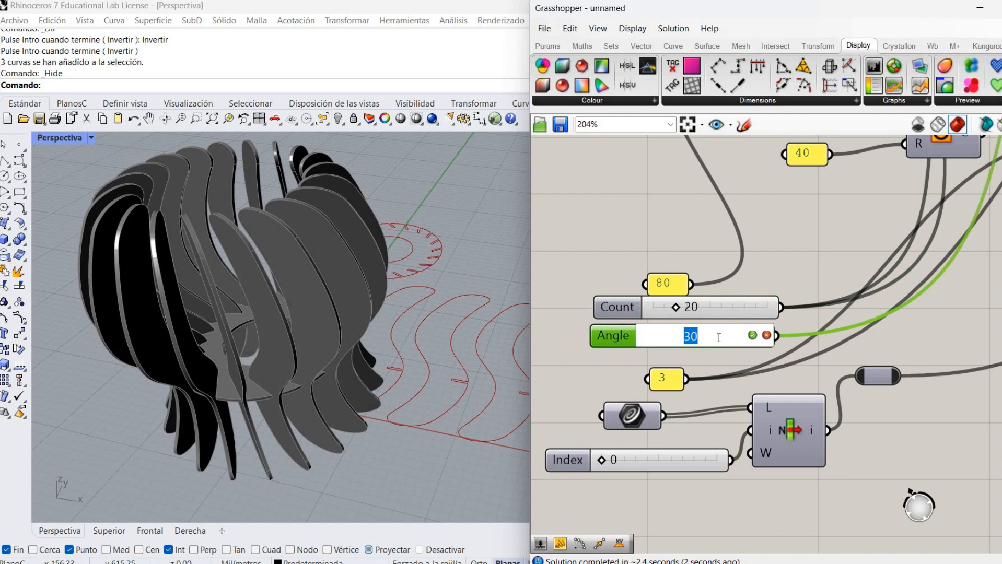
text(0)
key(Return)
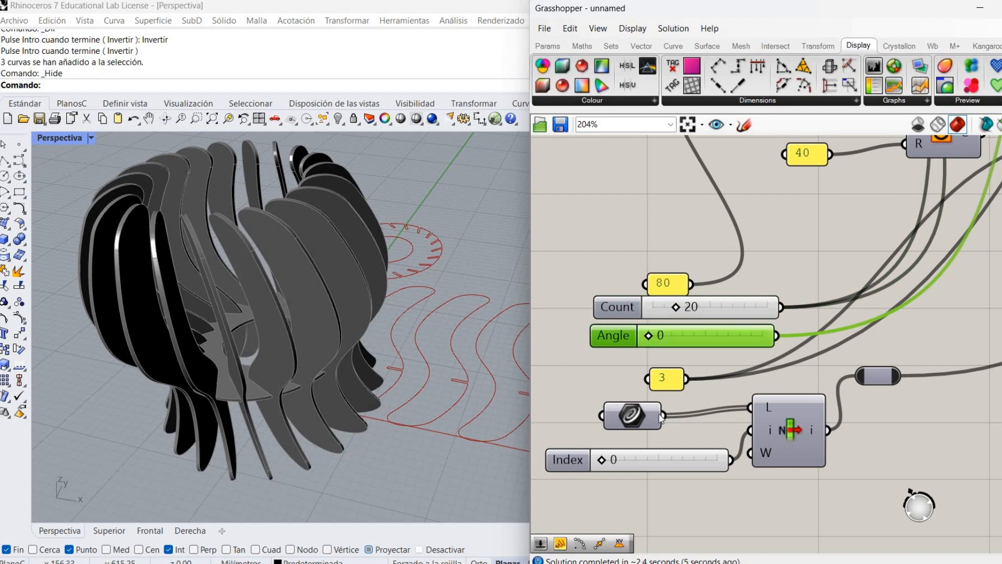
Change the value of the number panel below the Angle slider to 2.
double_click(661, 381)
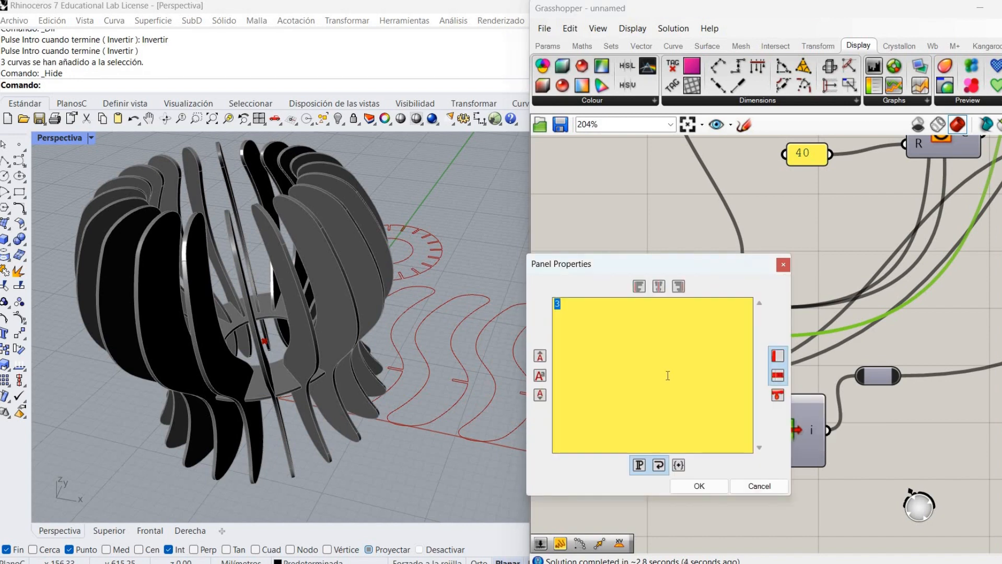
text(2)
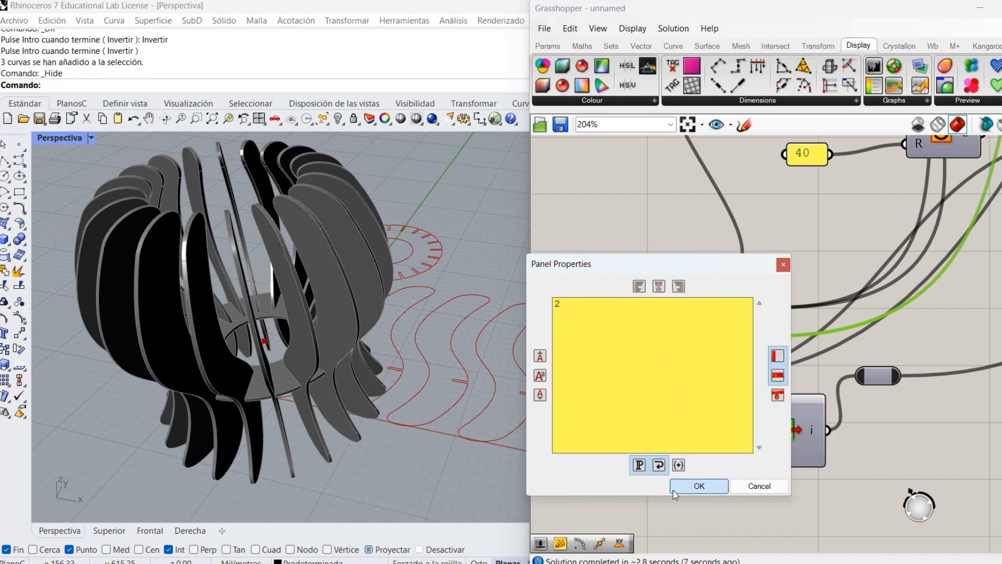
click(674, 488)
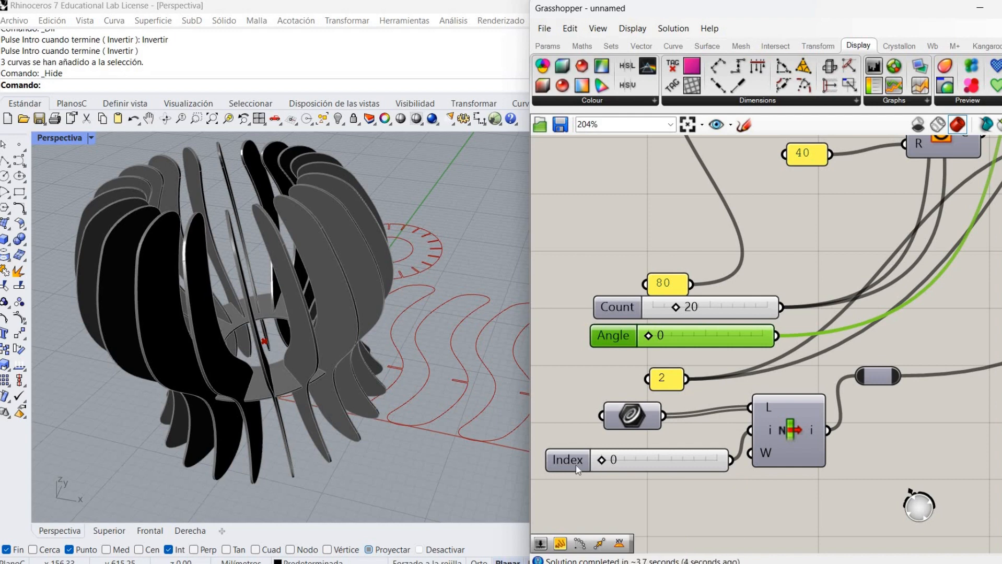
Set the Index slider to 1 and finally to 2 to preview the lamp with the other profile curves.
double_click(603, 464)
text(1)
key(Return)
click(601, 461)
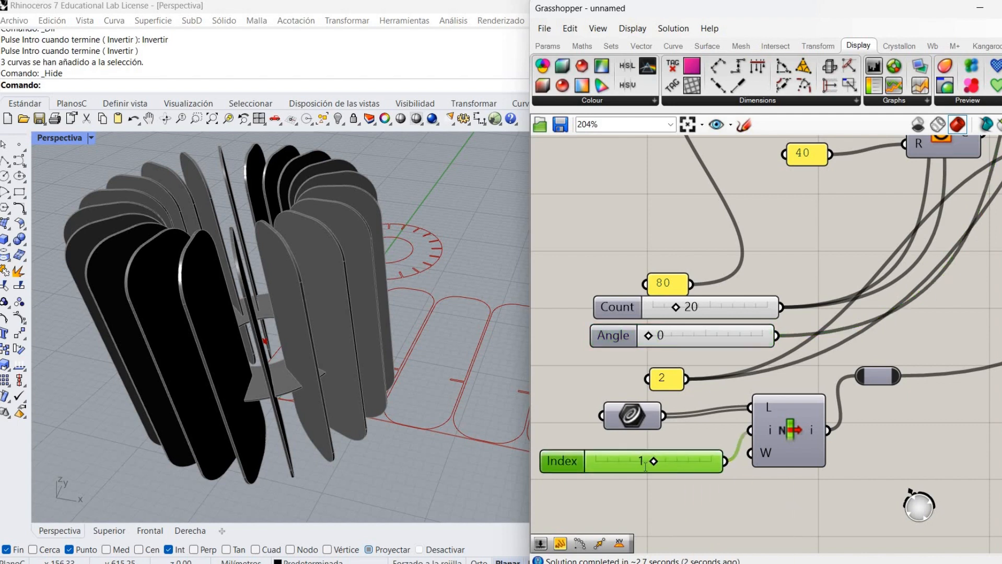
double_click(601, 461)
text(2)
key(Return)
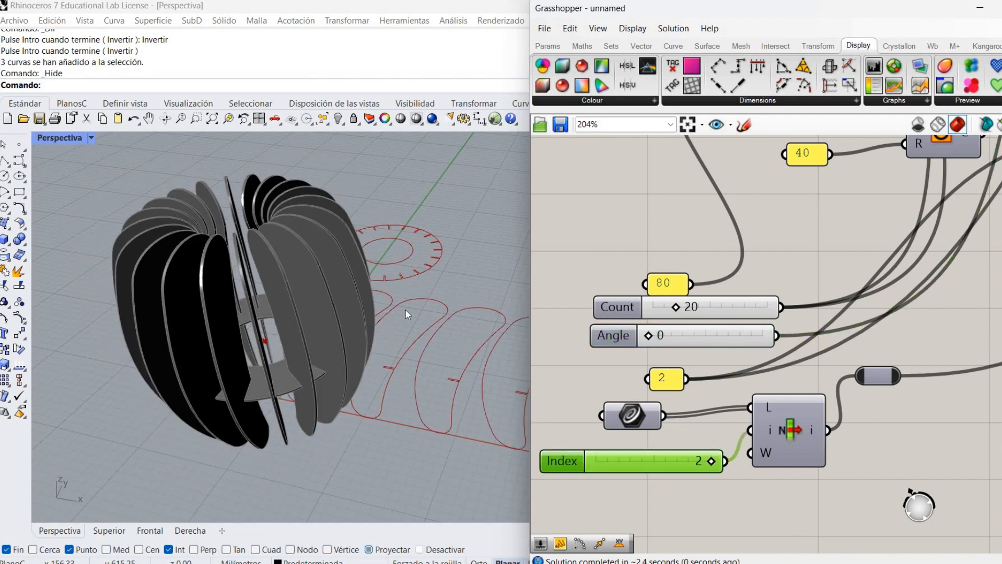
right_drag(447, 310, 460, 336)
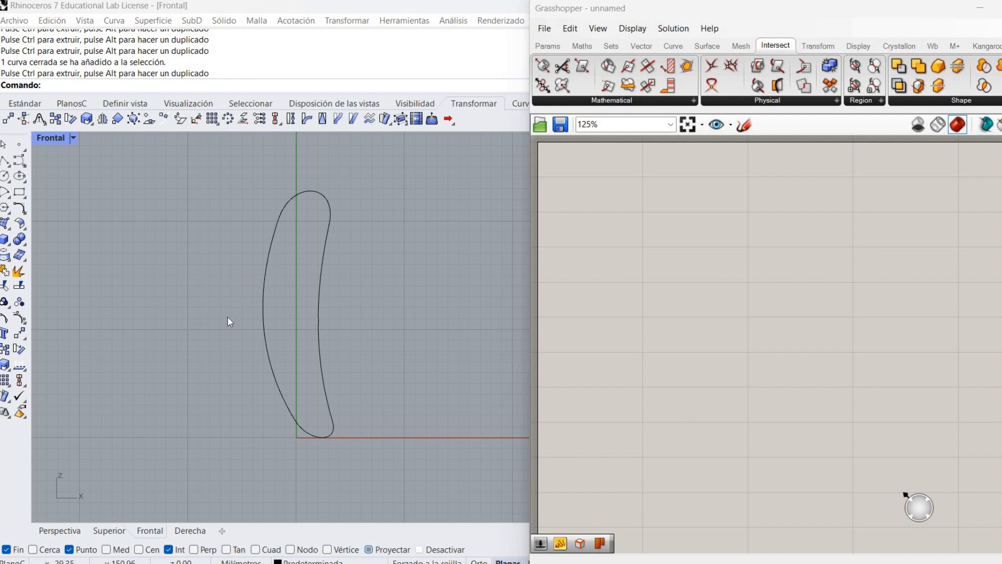
double_click(604, 198)
text(c)
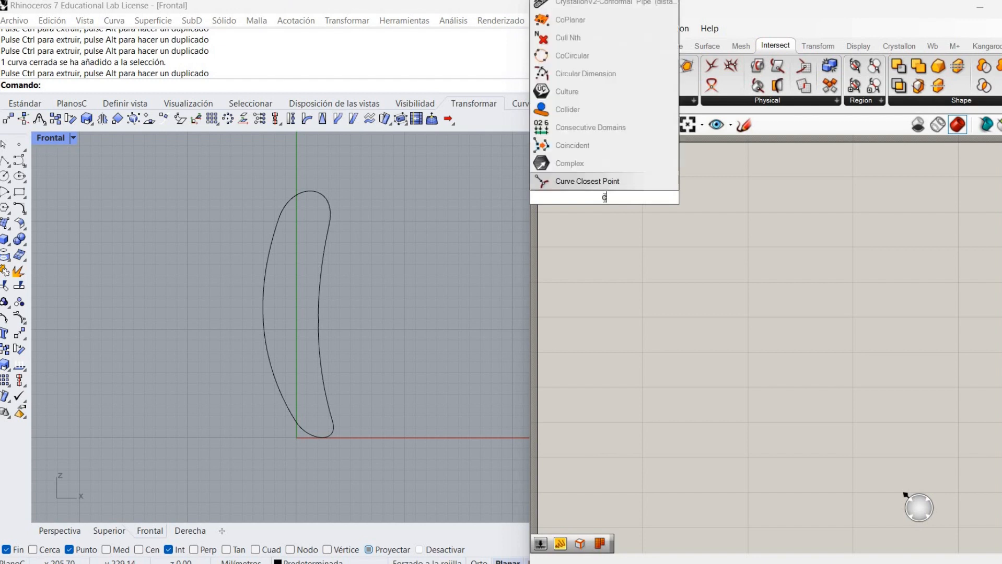
text(urv)
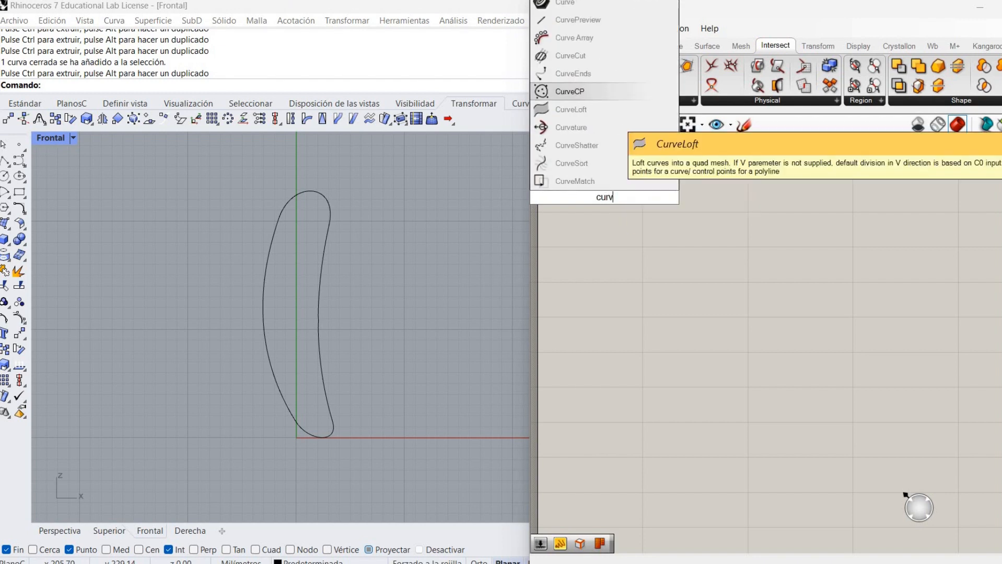
key(Escape)
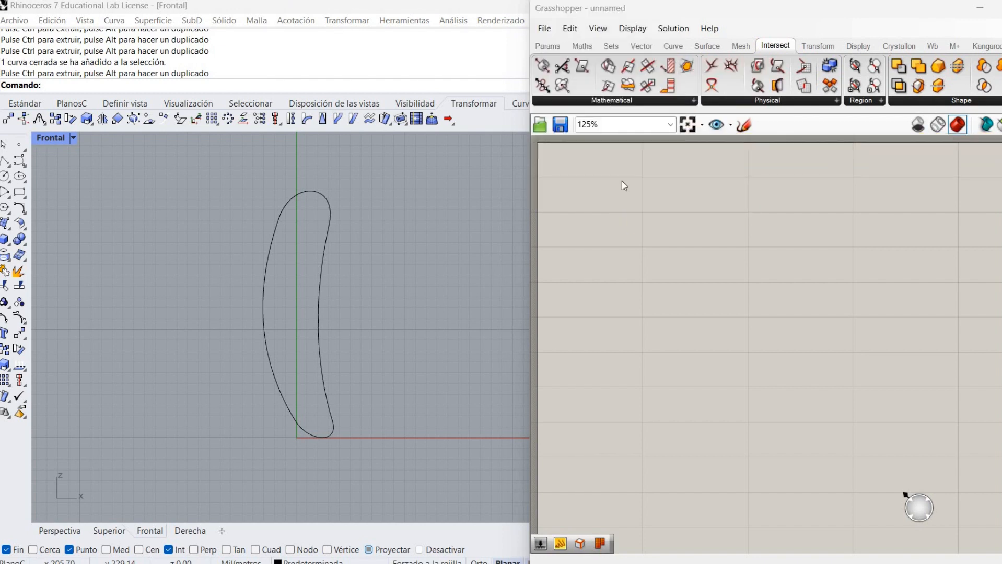
Add a Curve parameter to the empty Grasshopper canvas and reference the closed curved profile from Rhino in it.
double_click(628, 225)
text(curve)
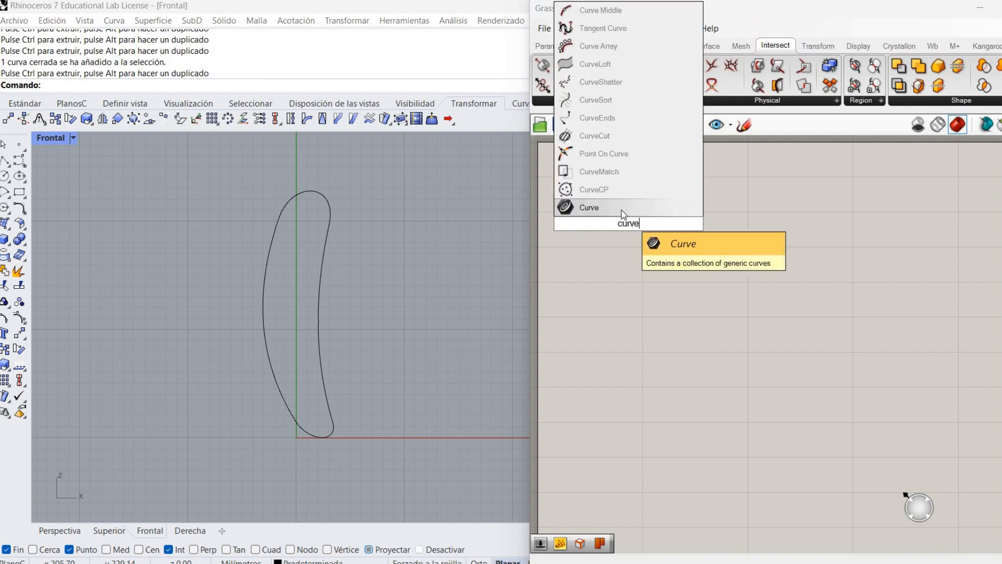
click(621, 209)
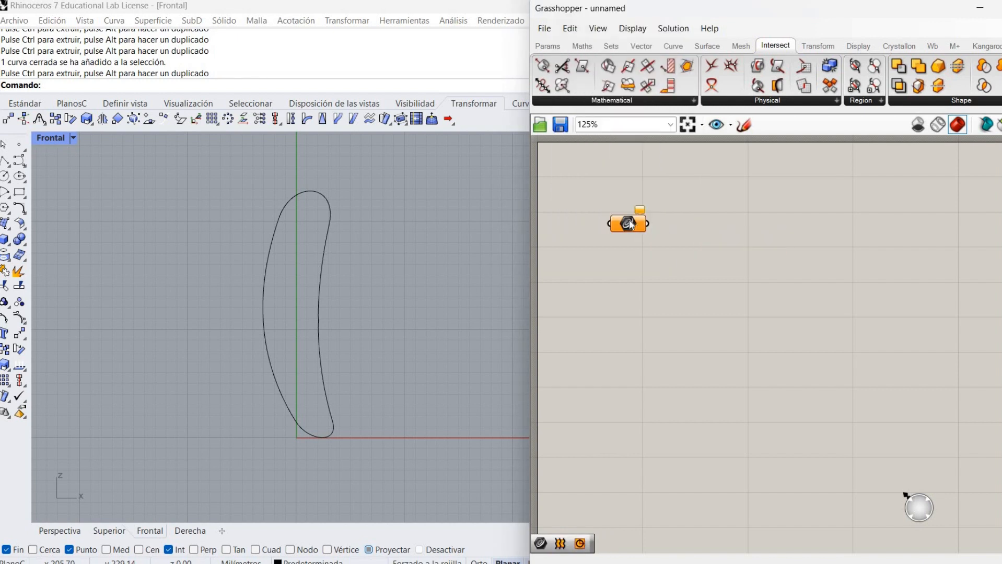
right_click(628, 221)
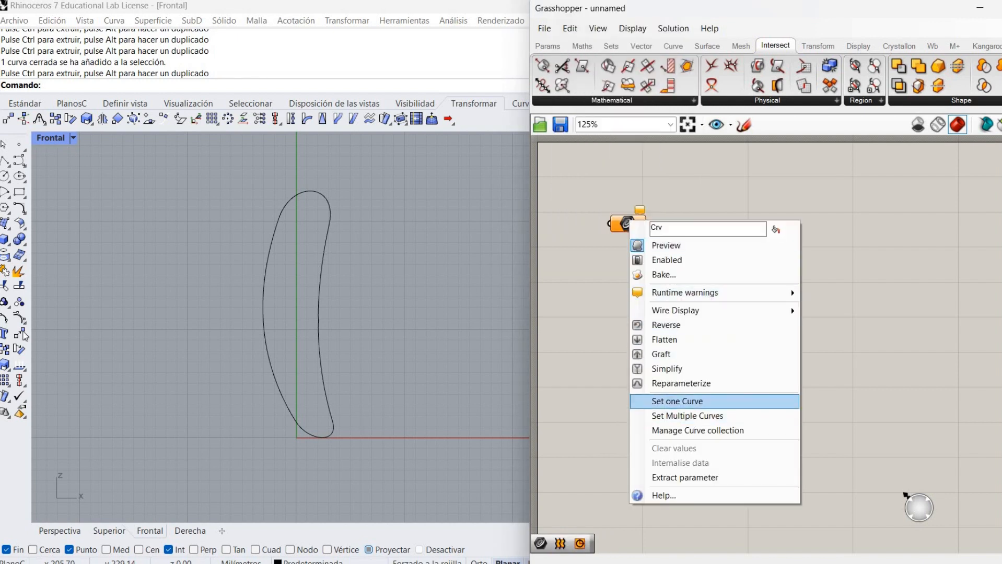
click(679, 402)
click(323, 280)
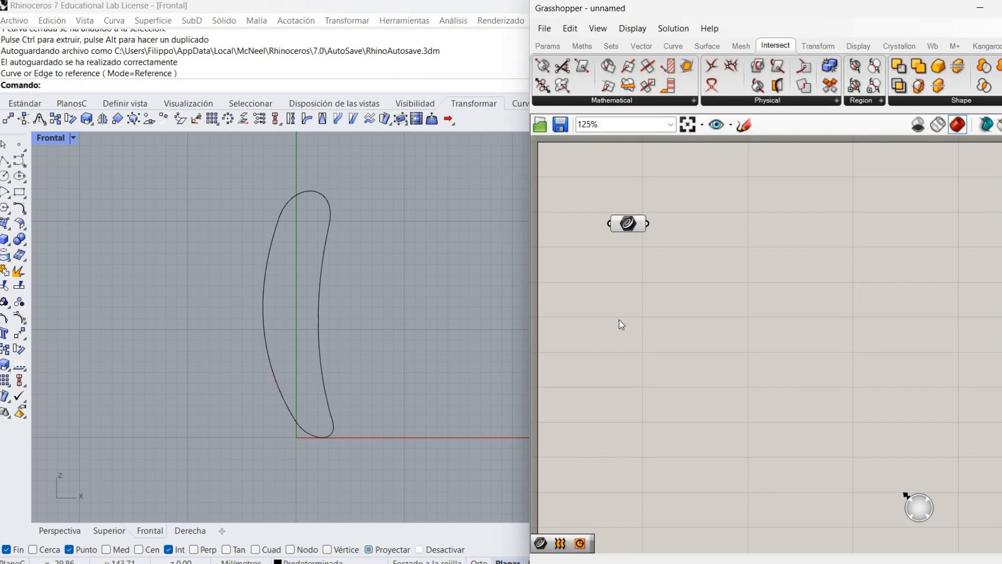
drag(635, 219, 634, 199)
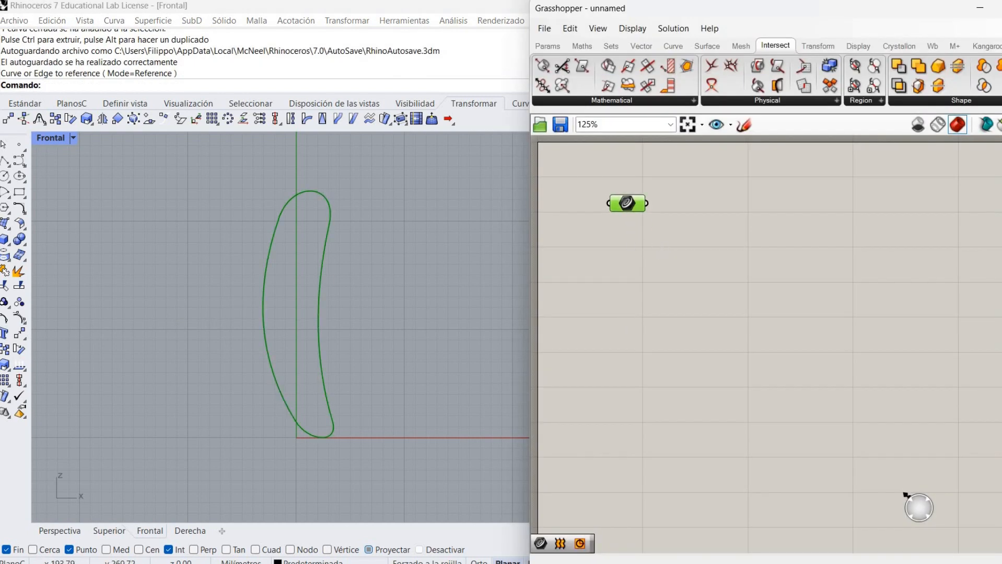
Switch Rhino from the Front view to a maximized Perspective viewport showing the profile at the origin.
double_click(41, 138)
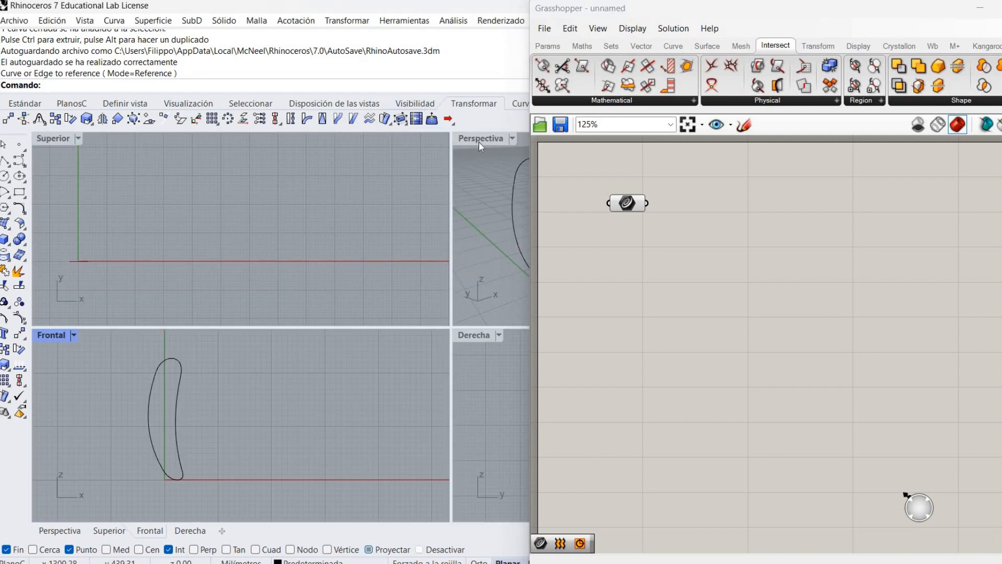
double_click(479, 140)
right_drag(282, 325, 235, 322)
right_drag(302, 249, 327, 349)
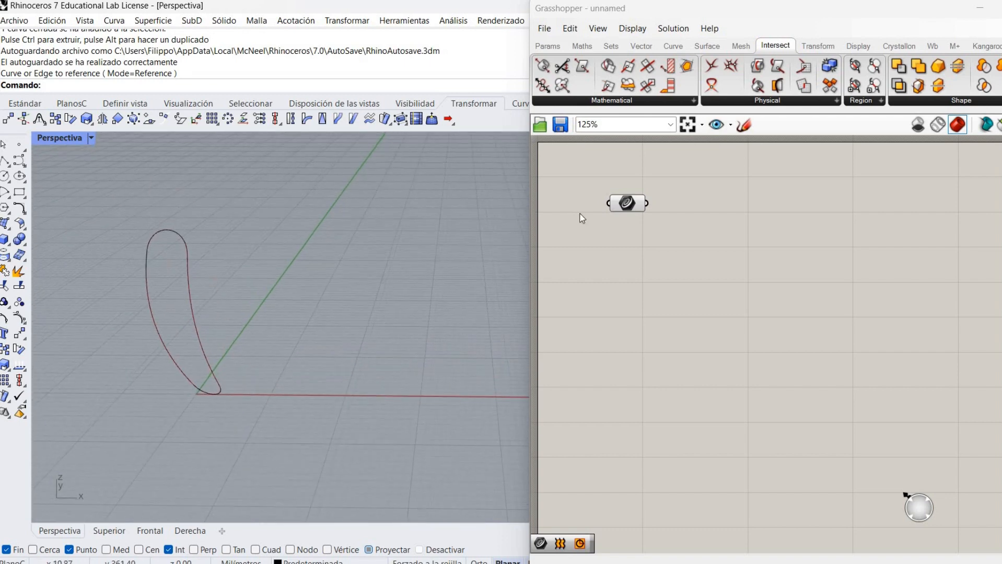
Add a Circle component below the Curve parameter and place a copy of it beside the original.
double_click(618, 325)
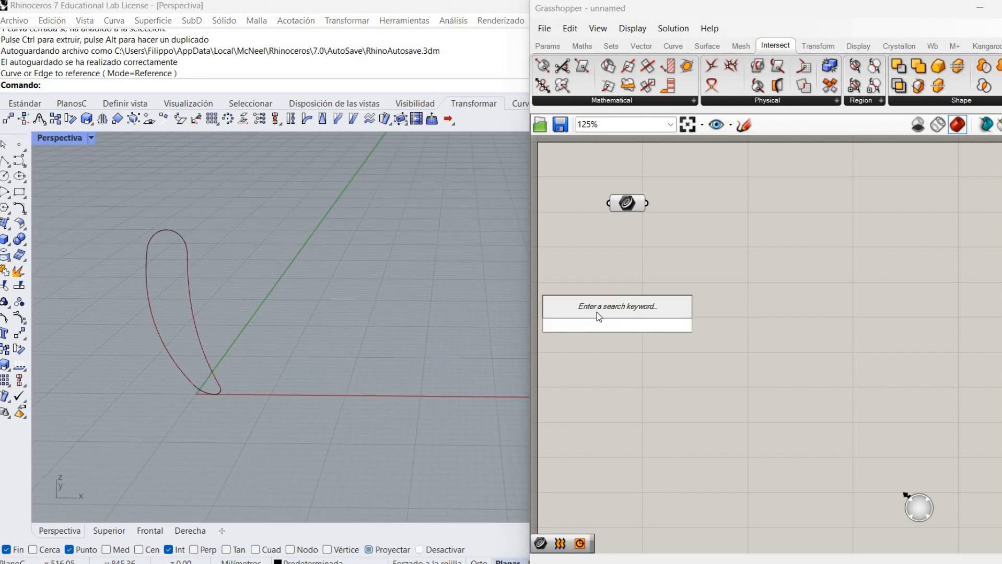
text(circle)
click(593, 185)
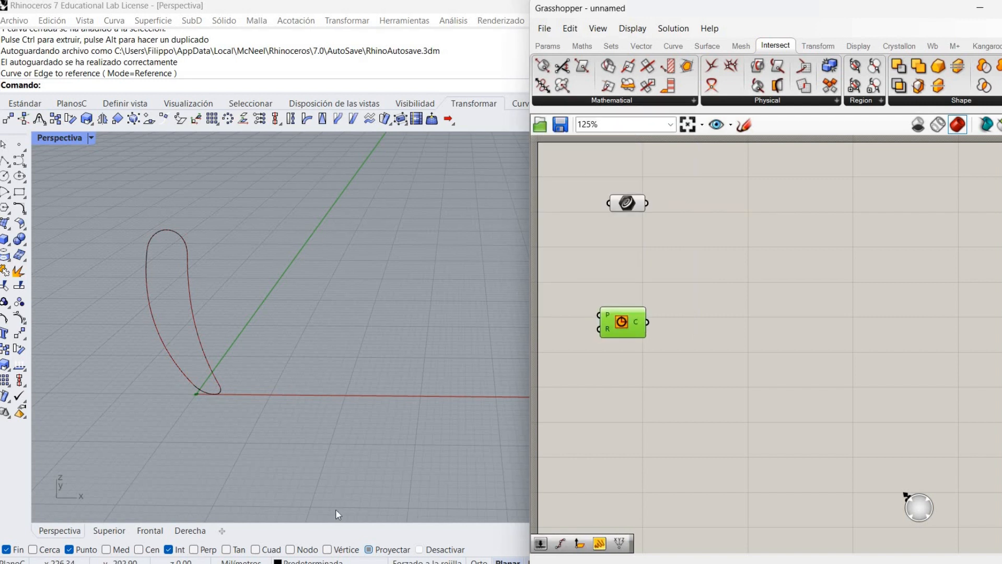
key(ctrl+v)
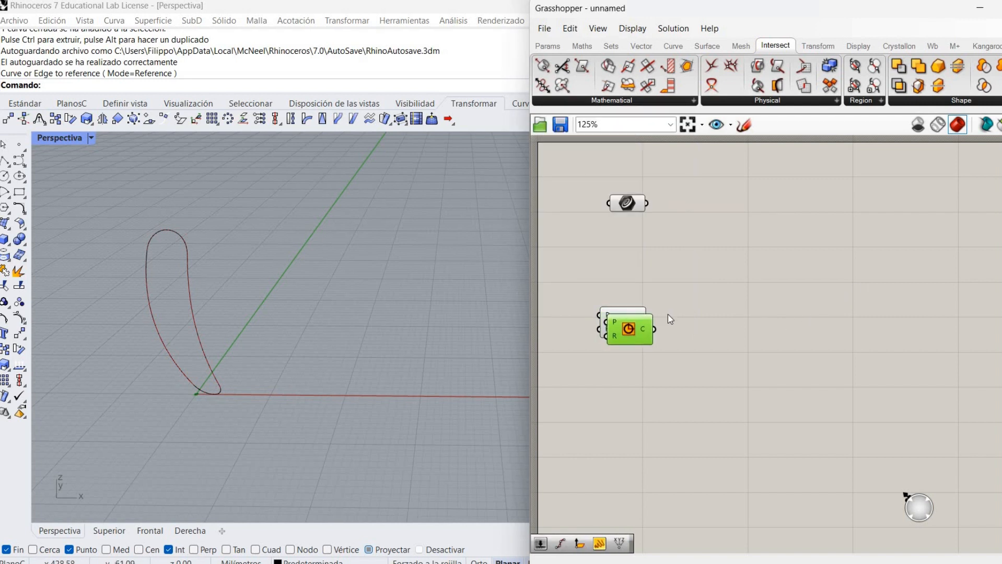
drag(642, 334, 677, 320)
Add a Construct Point component before the two Circle components and space the three apart for wiring.
double_click(607, 311)
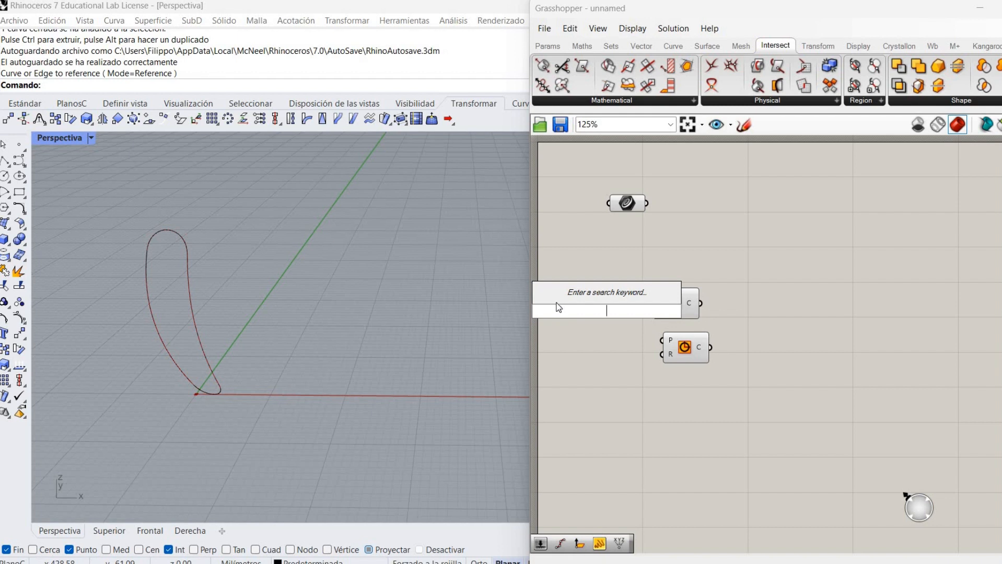
text(xyz)
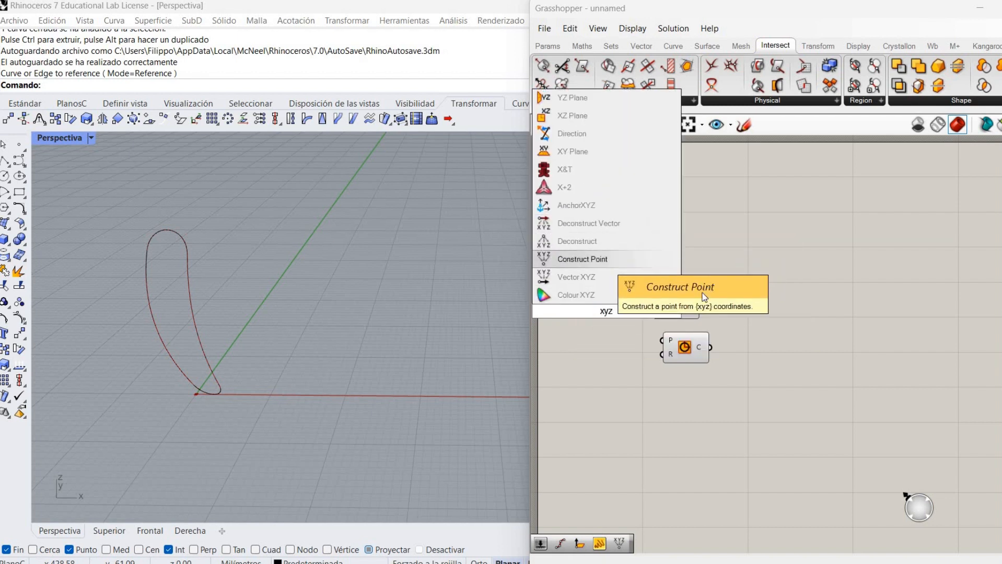
click(604, 261)
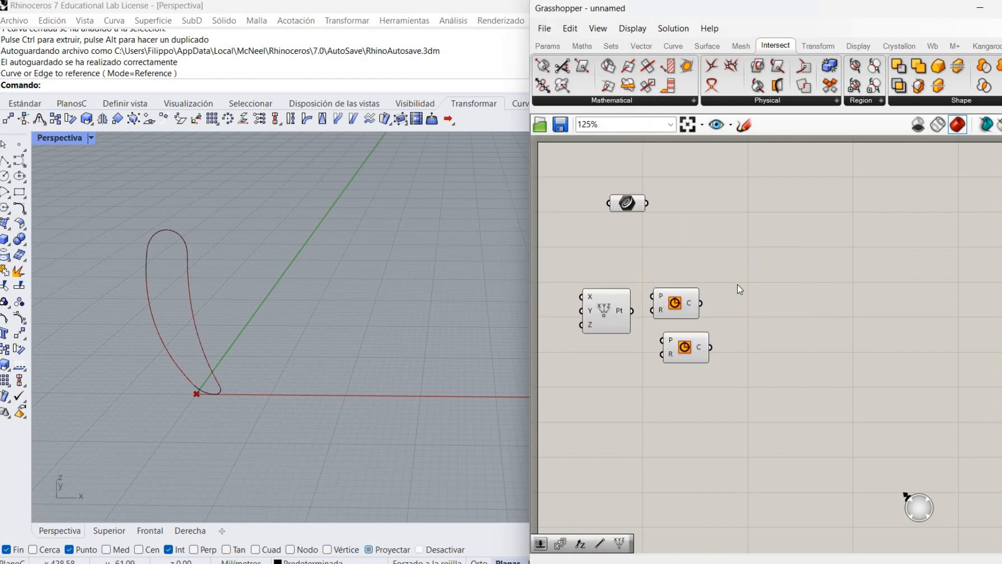
drag(675, 303, 728, 284)
drag(685, 348, 736, 349)
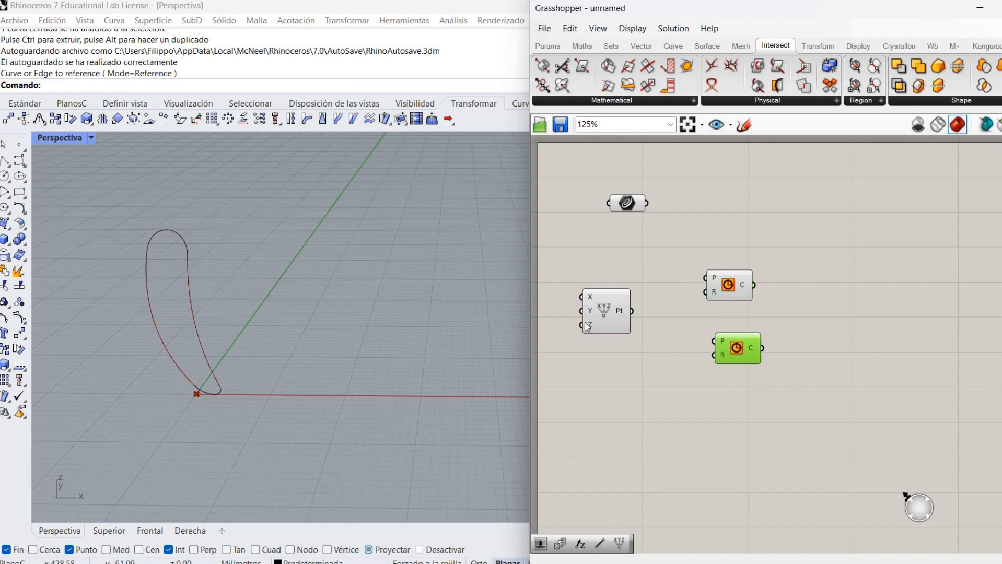
drag(607, 328, 626, 312)
Add a panel containing 75 next to the Construct Point component's inputs.
double_click(575, 310)
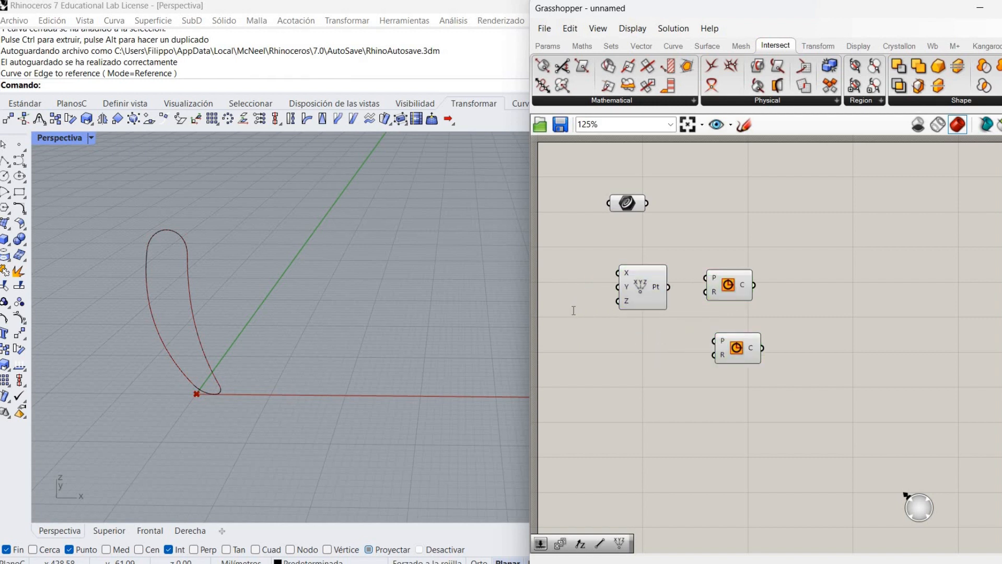
text(75)
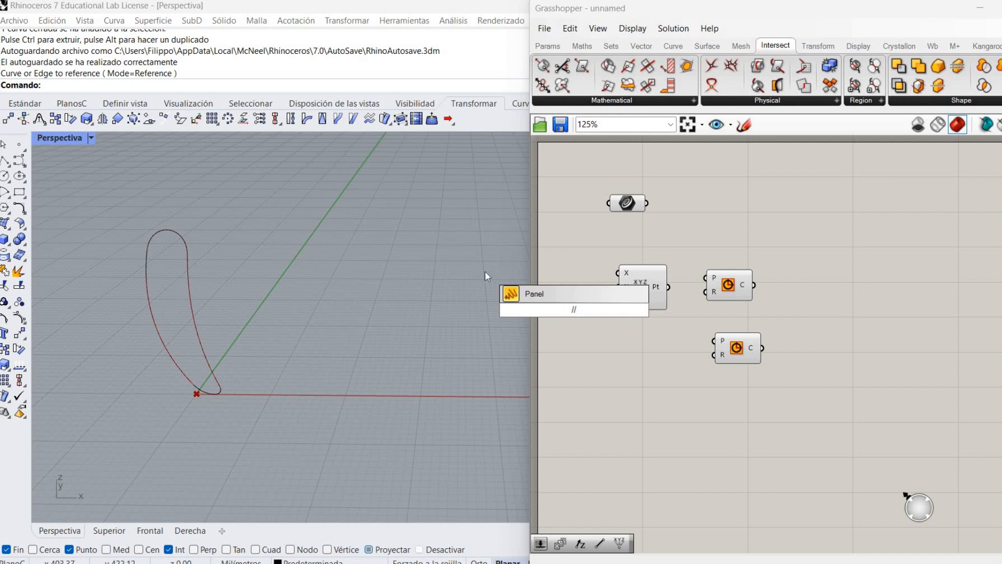
key(Return)
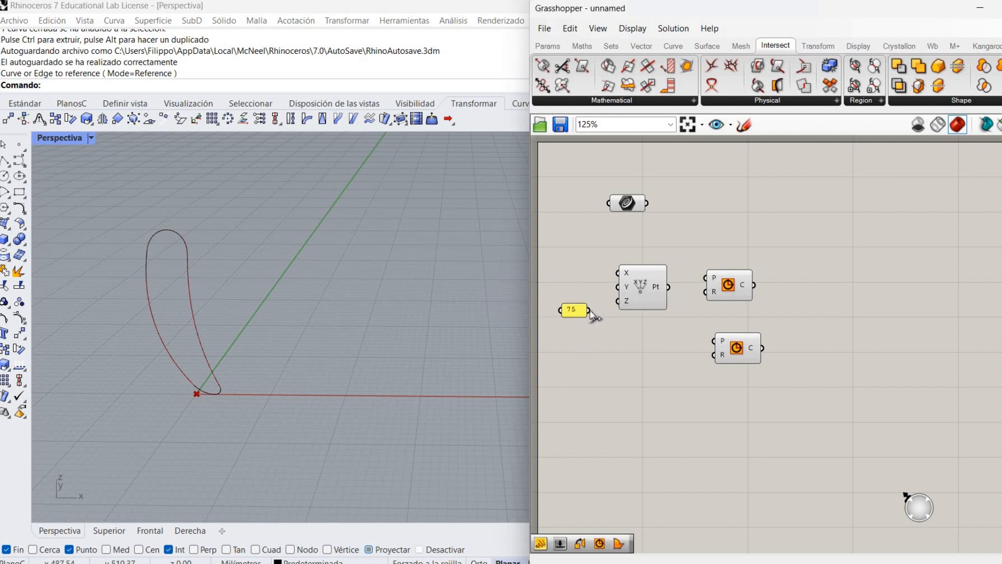
Wire the 75 panel into Construct Point's Z input and its point output into the P input of both Circle components.
drag(626, 302, 714, 341)
drag(728, 294, 746, 294)
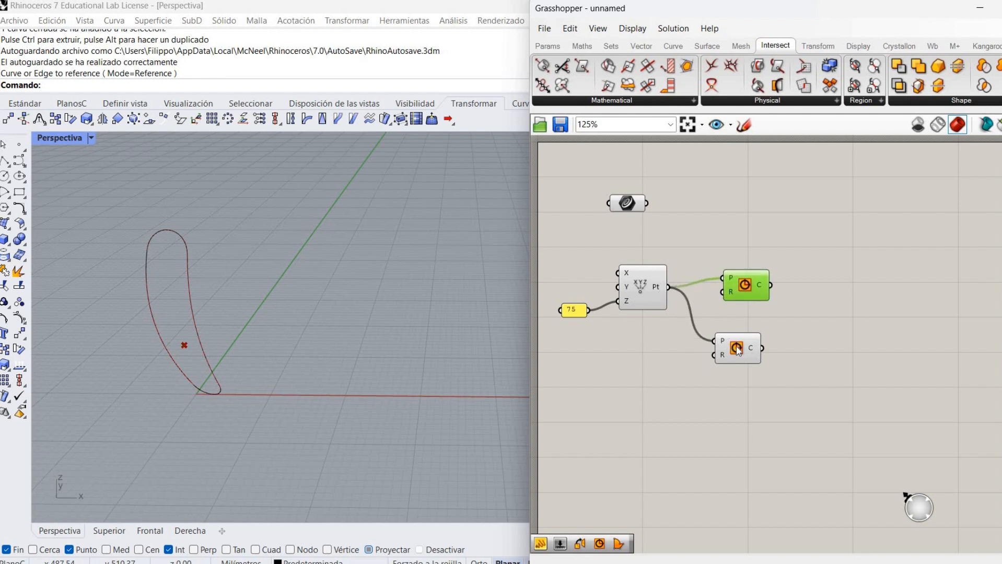
drag(736, 348, 754, 348)
click(673, 334)
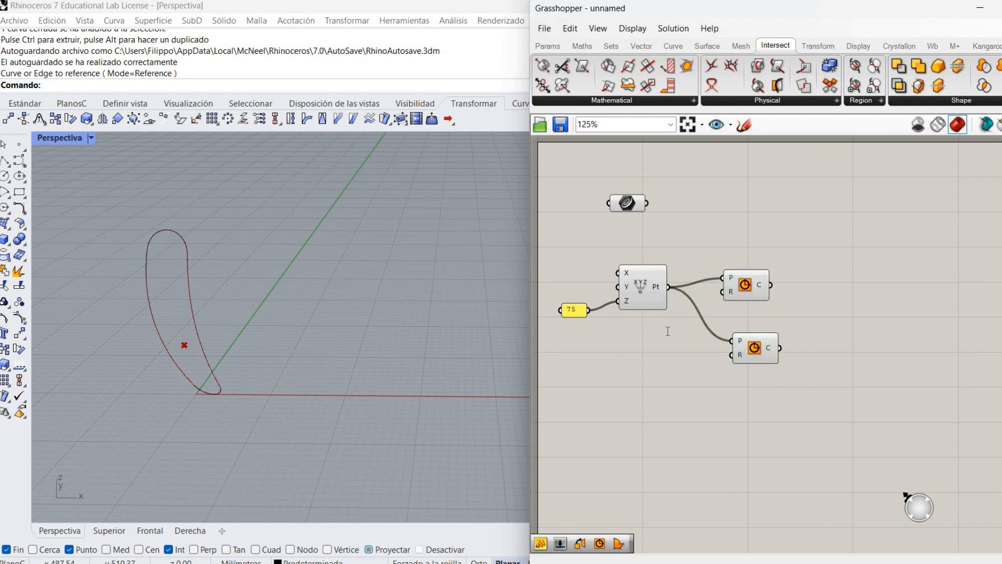
Add a panel containing 85 below Construct Point and wire it into the R input of the upper Circle component.
double_click(667, 332)
text(//)
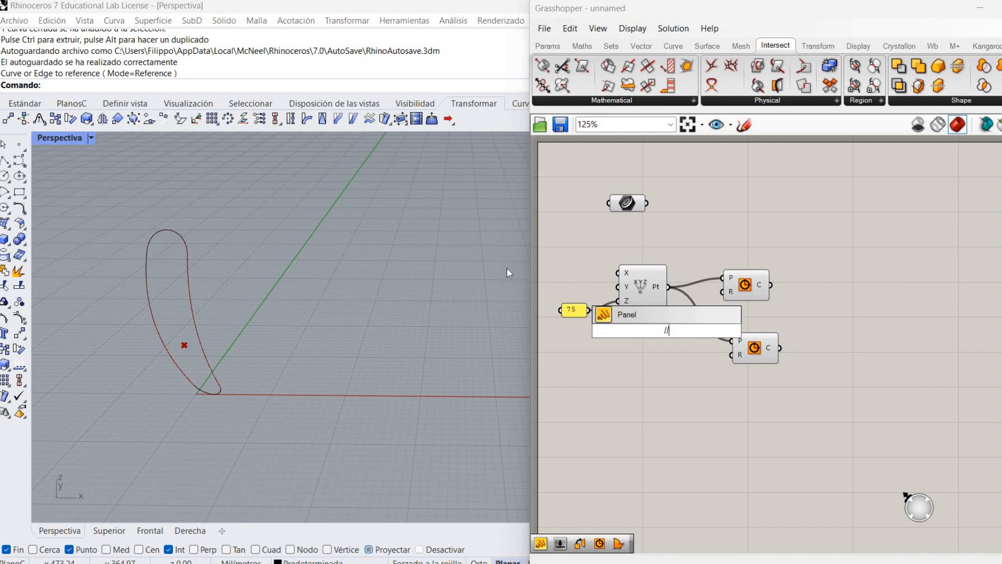
text(85)
key(Return)
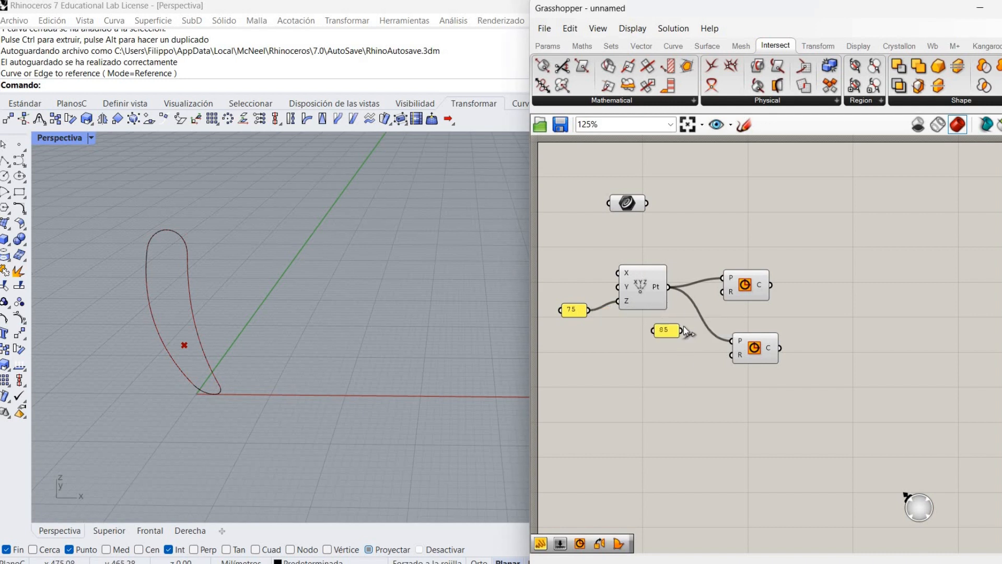
drag(683, 326, 727, 291)
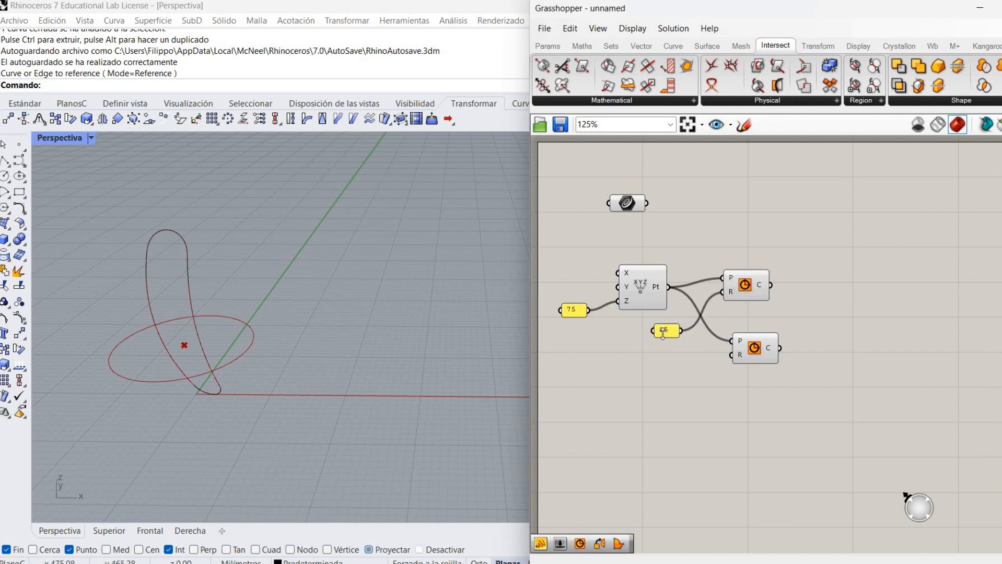
Add a panel containing 40 below the 85 panel and wire it into the R input of the lower Circle component.
double_click(674, 364)
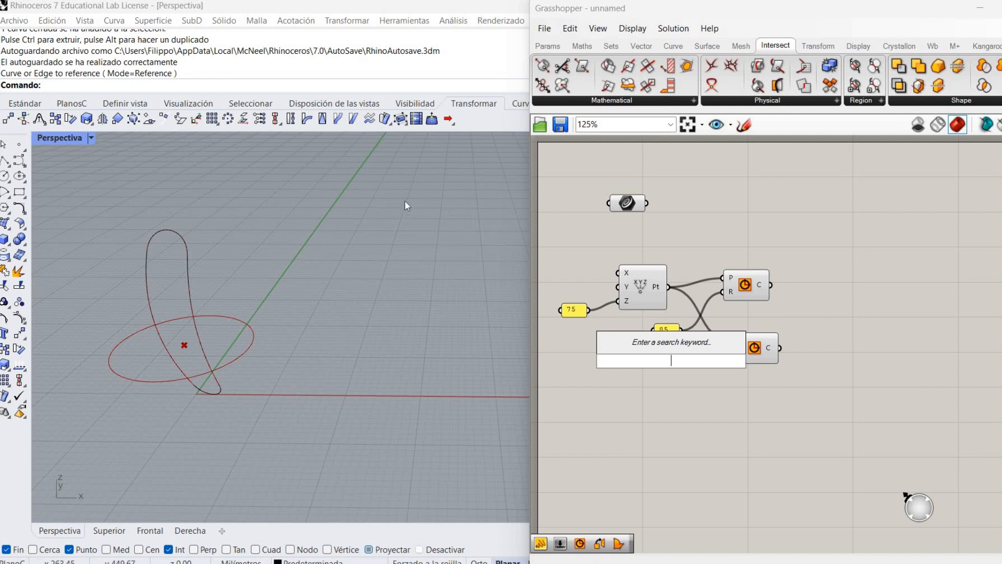
text(//)
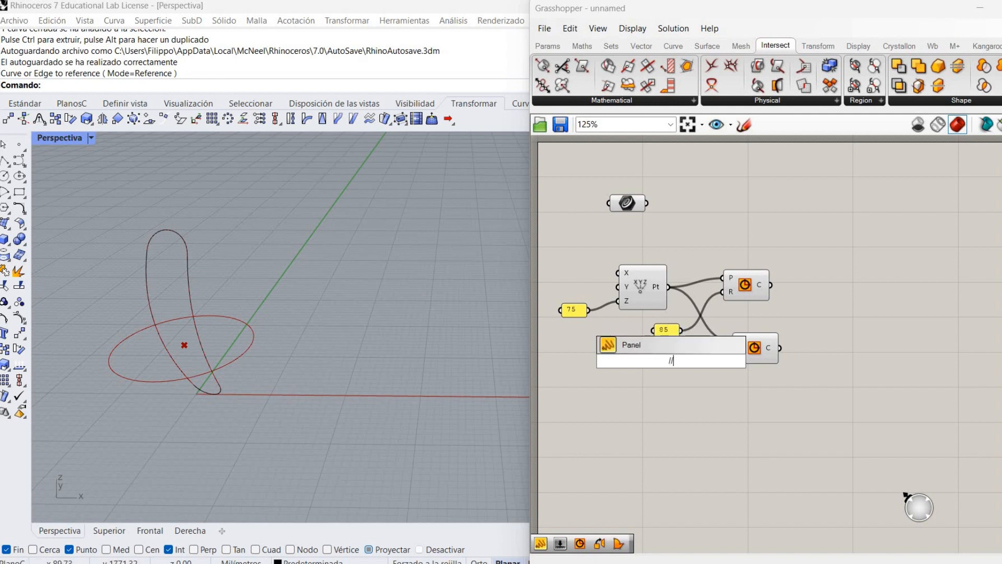
text(40)
key(Return)
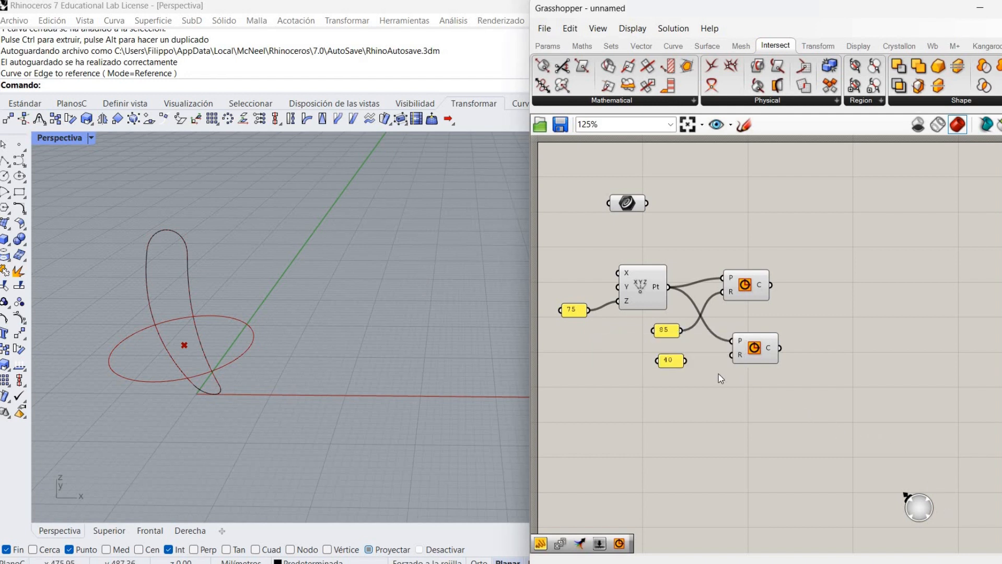
drag(685, 361, 731, 355)
right_drag(841, 312, 811, 317)
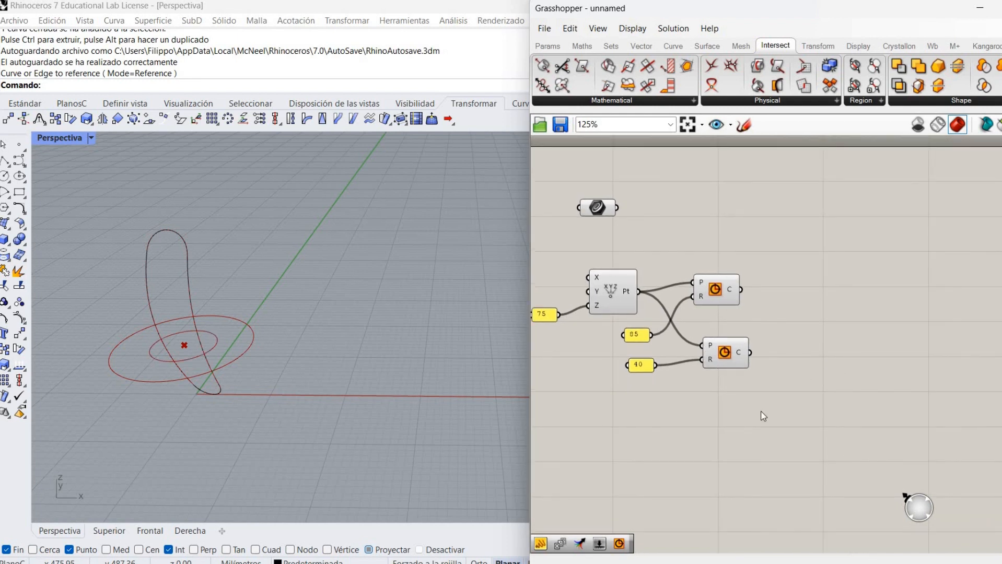
Shift the upper Circle component slightly, add a Boundary Surfaces component, and wire both circle outputs into its E input.
drag(725, 303, 748, 312)
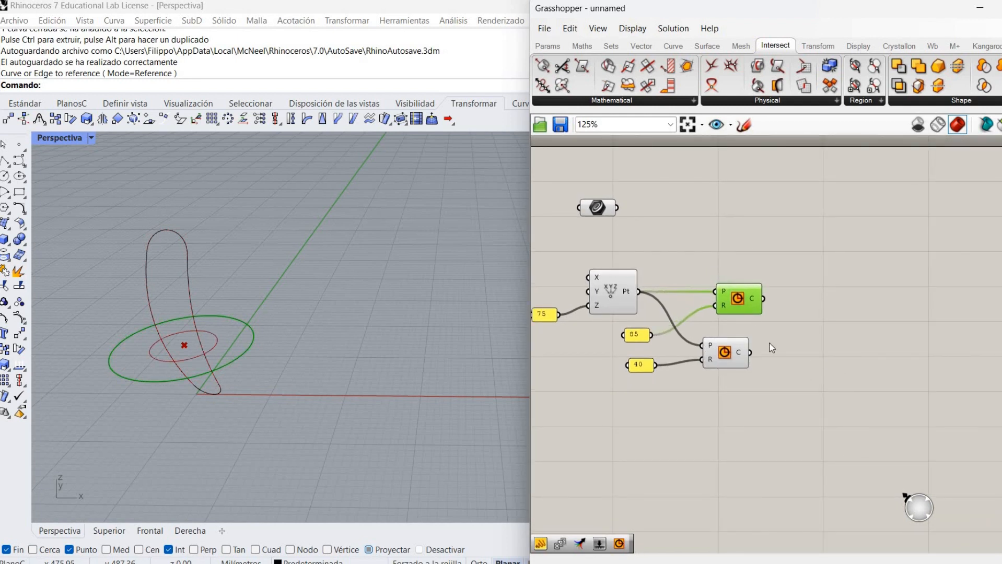
click(666, 378)
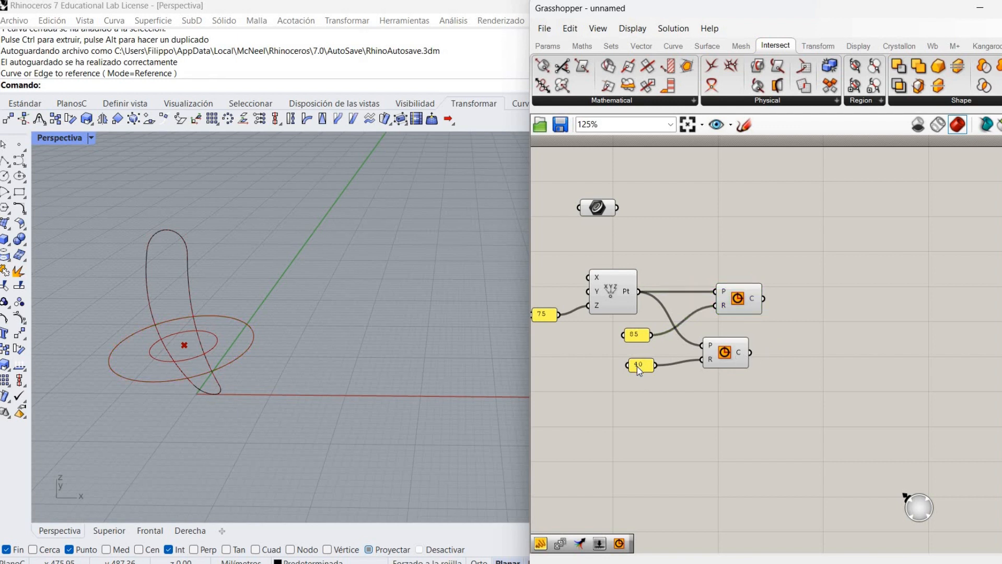
double_click(802, 319)
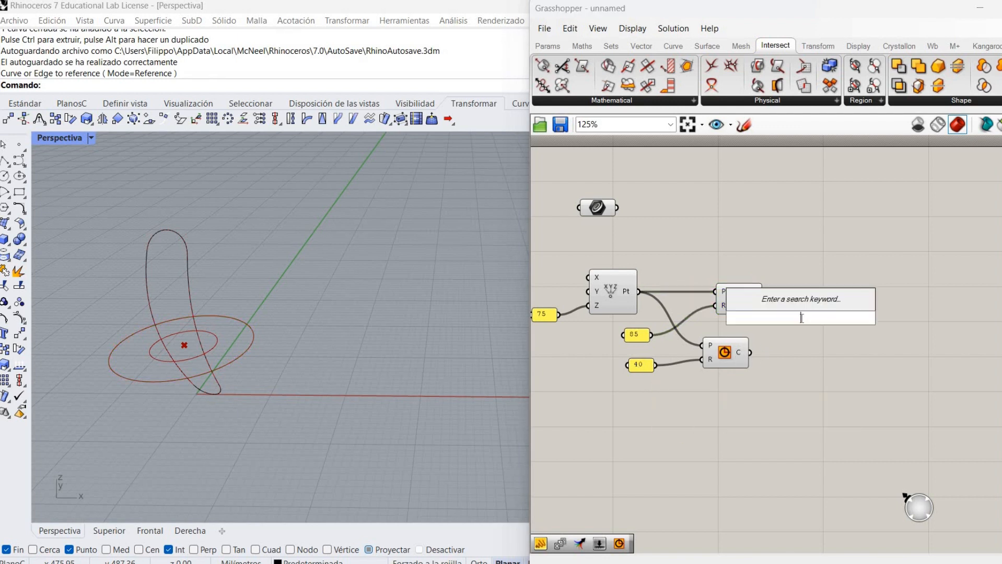
text(surf)
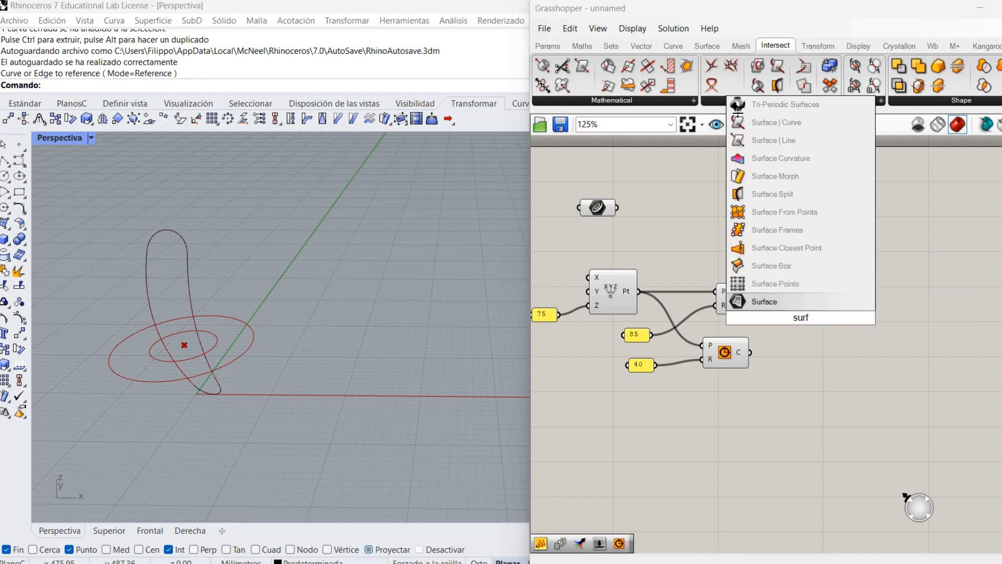
click(714, 46)
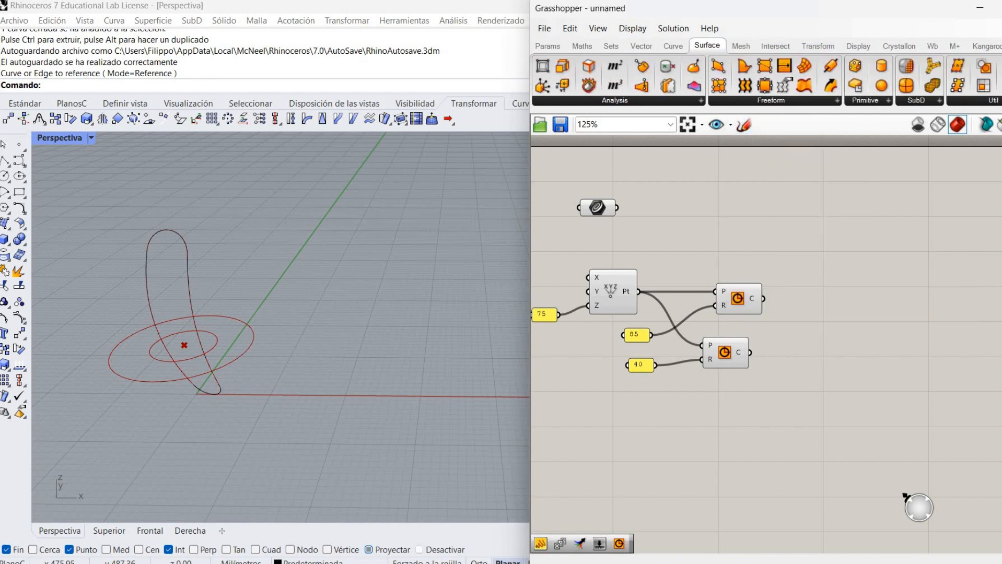
mouse_move(745, 72)
mouse_down()
mouse_move(805, 328)
mouse_move(763, 299)
mouse_up()
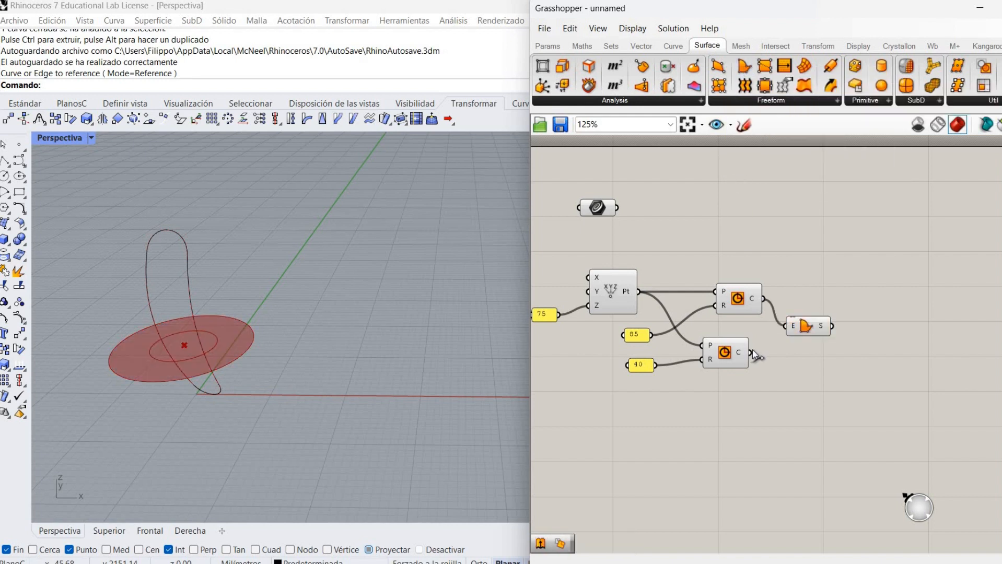
drag(787, 334, 787, 331)
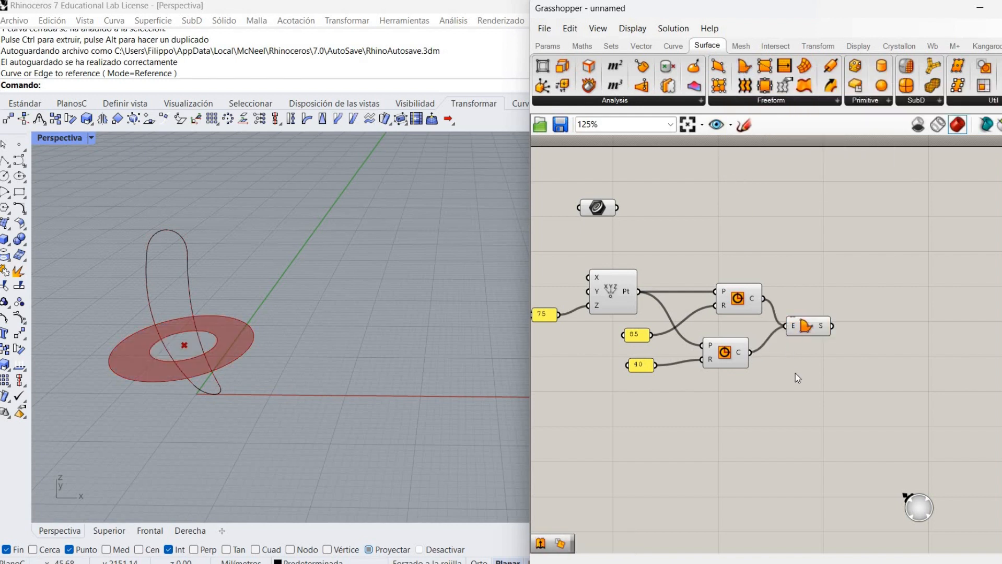
Add an Extrude component after Boundary Surfaces, with the surface output feeding its B input.
scroll(779, 346, down, 2)
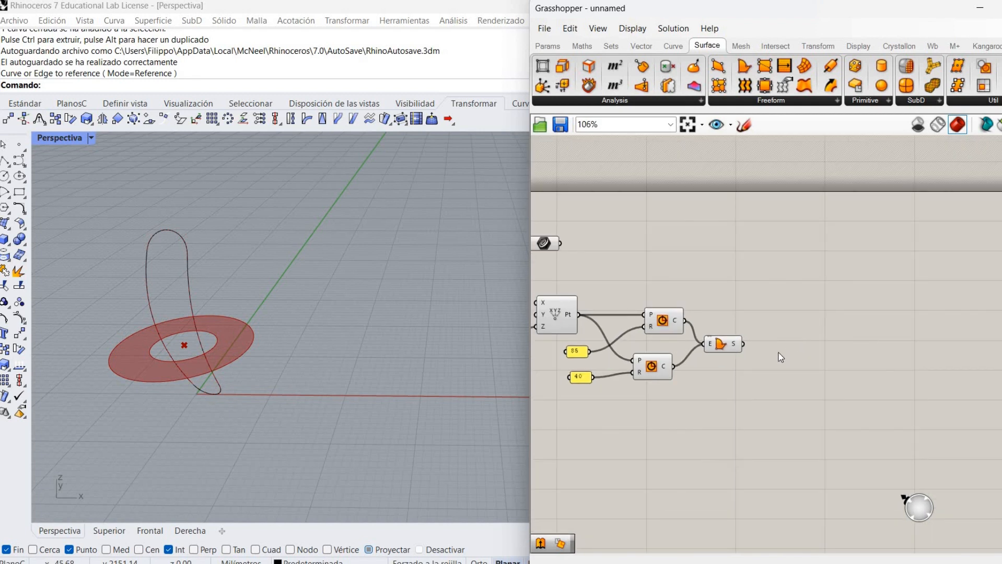
double_click(778, 352)
text(extr)
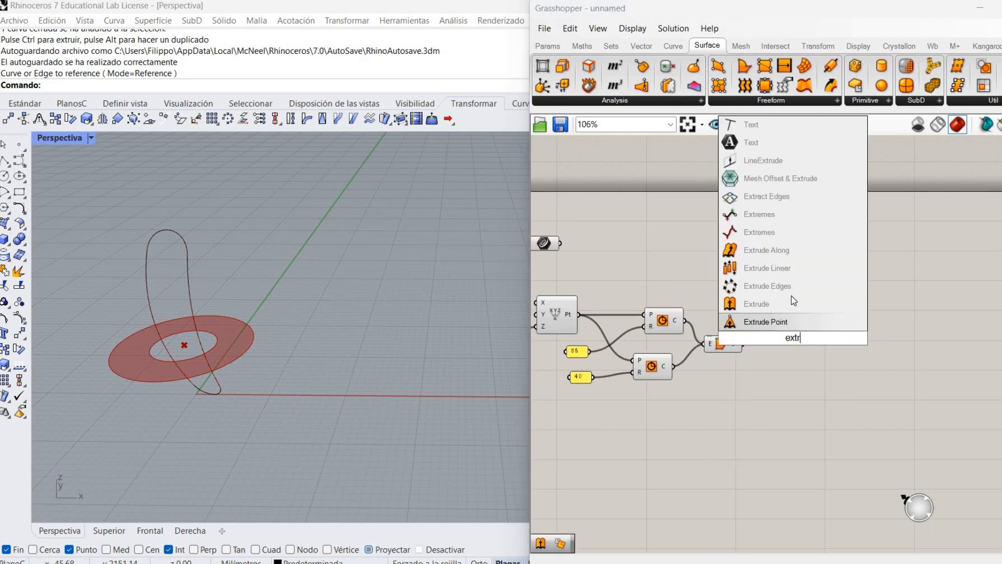
click(790, 303)
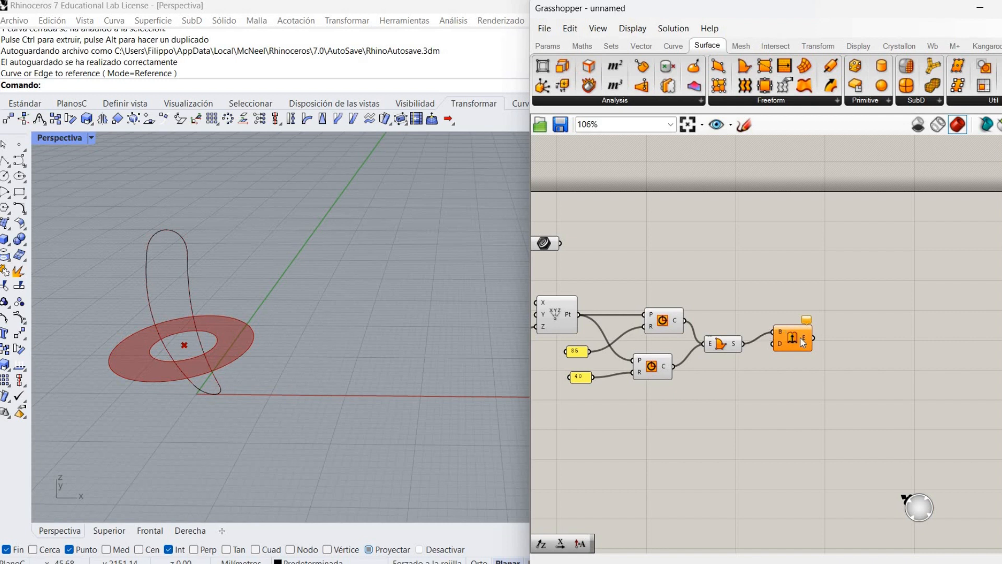
drag(801, 338, 815, 345)
Add a Unit Z component below Boundary Surfaces and wire its vector output into Extrude's D input.
double_click(751, 367)
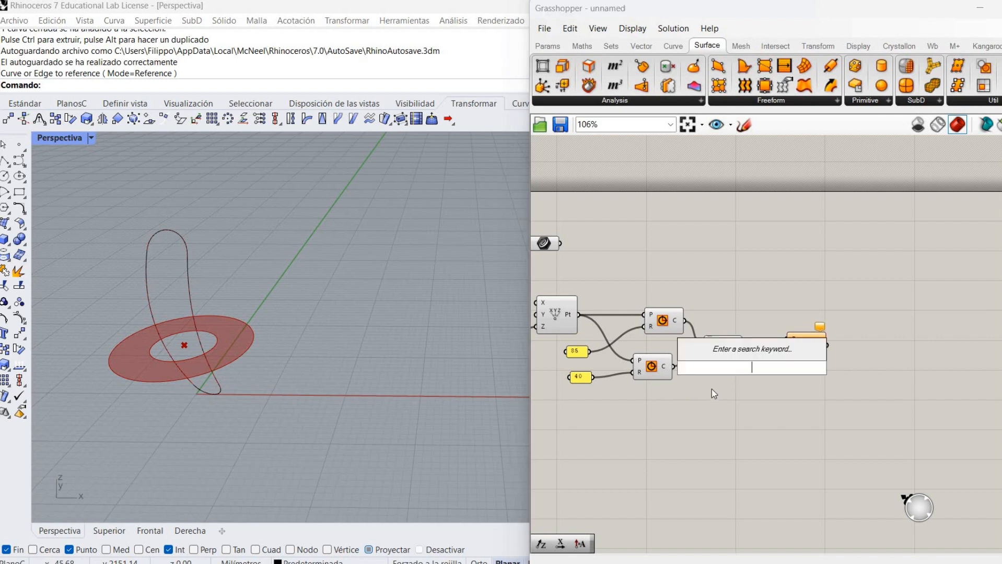
text(unit z)
click(766, 352)
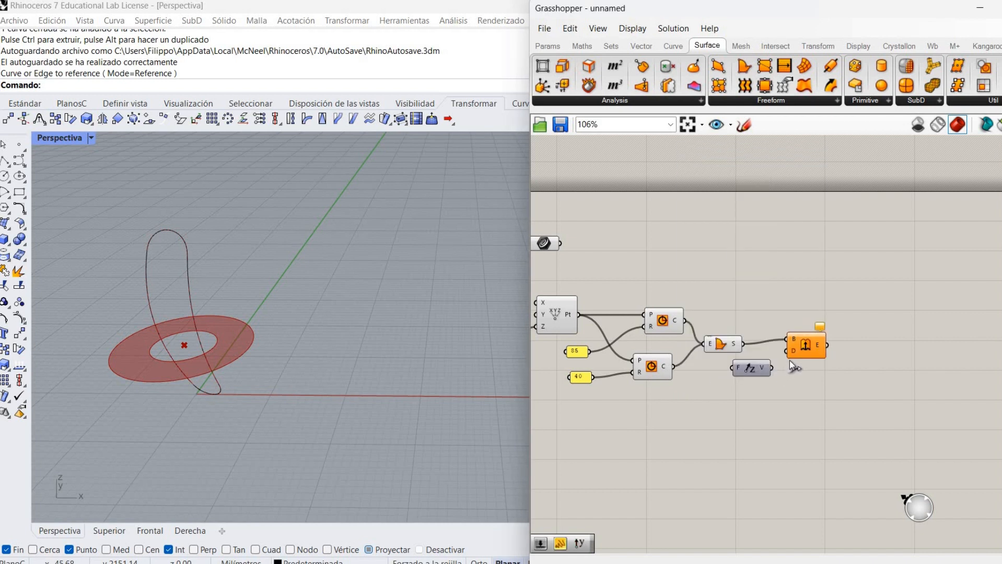
drag(787, 351, 771, 368)
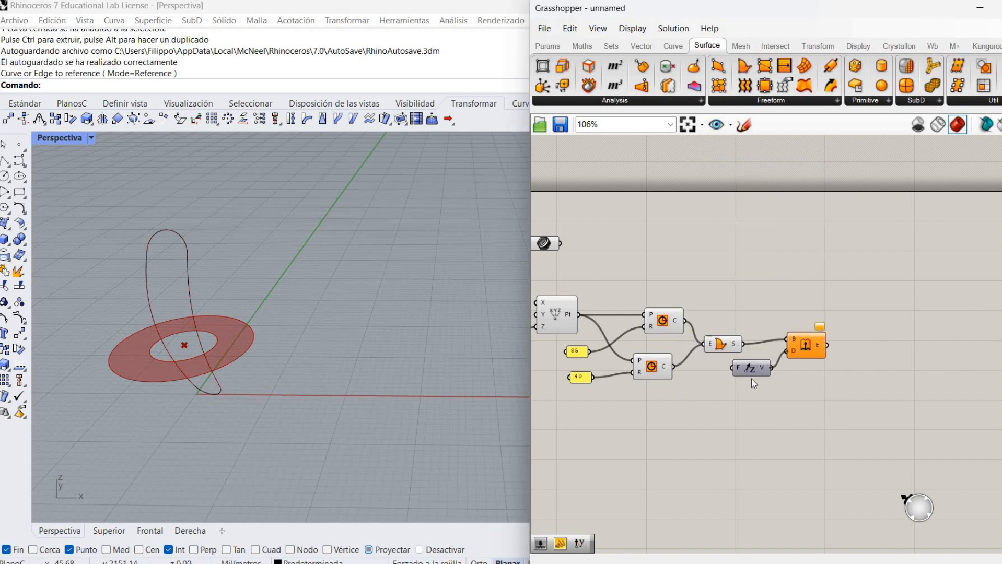
Add a panel containing 3 and wire it into Unit Z's F input to set the ring's extrusion height.
double_click(699, 397)
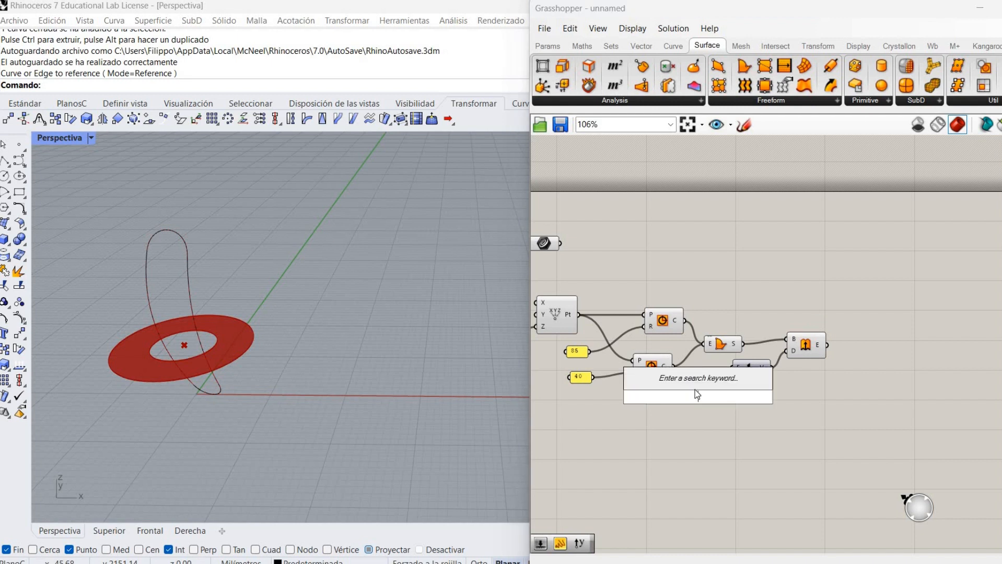
text(//3)
key(Return)
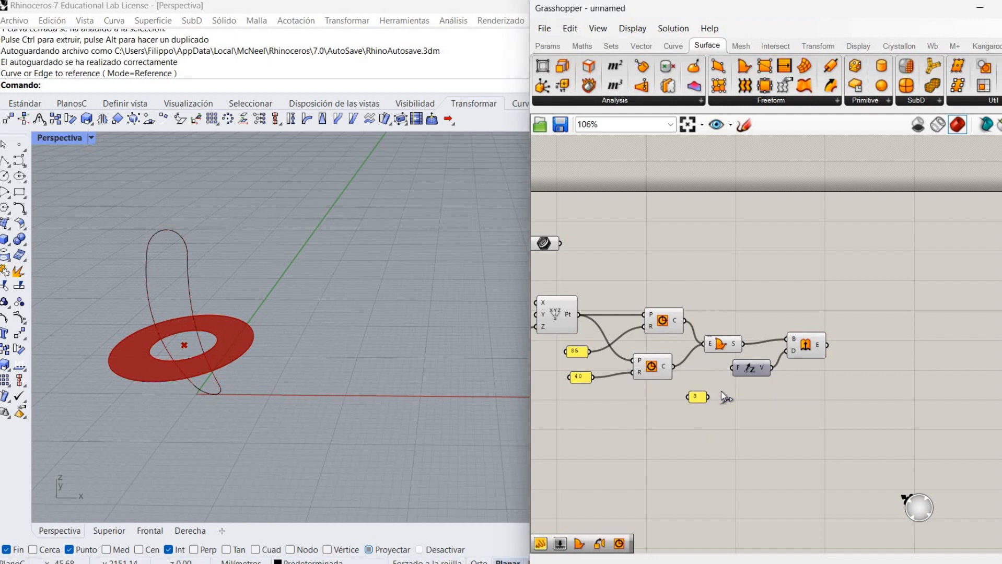
drag(735, 375, 730, 363)
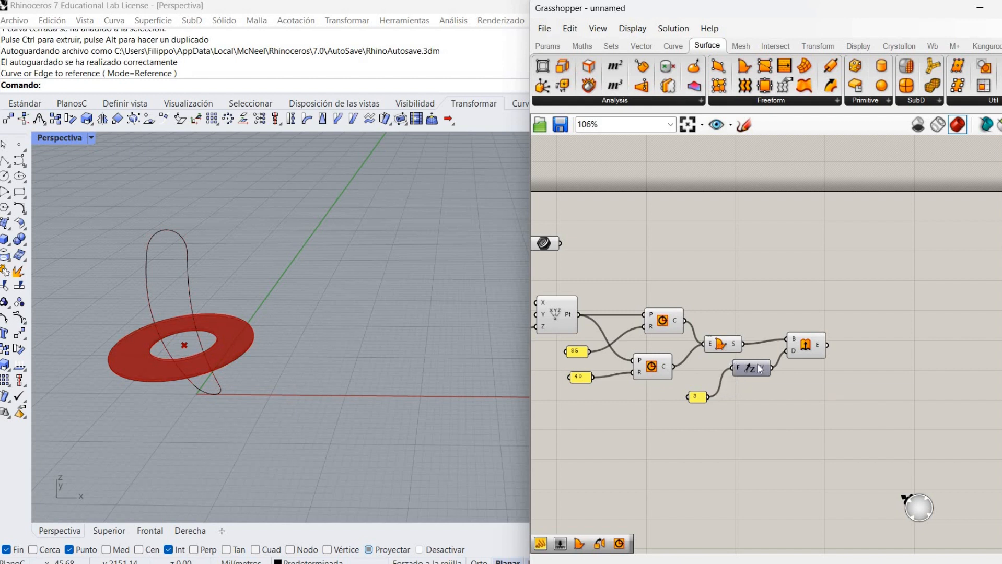
Turn off the preview of the Boundary Surfaces component and both Circle components.
right_click(719, 345)
click(750, 365)
scroll(664, 326, down, 1)
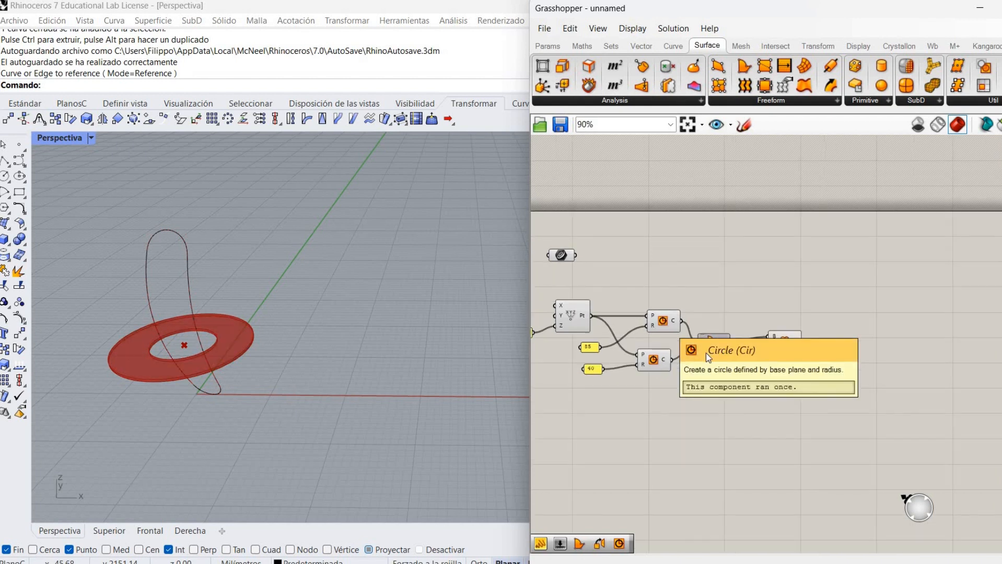
right_click(665, 323)
click(699, 347)
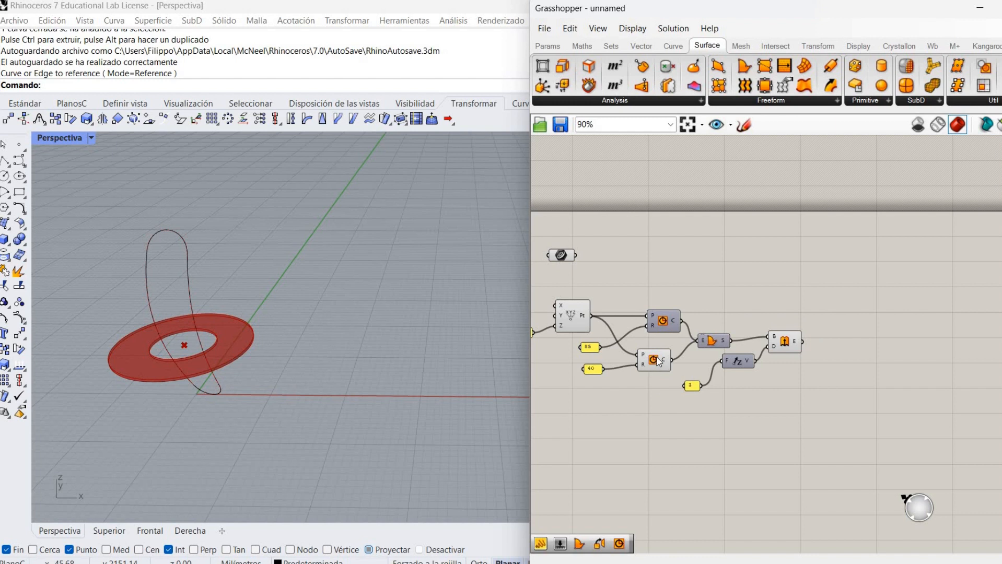
right_click(655, 360)
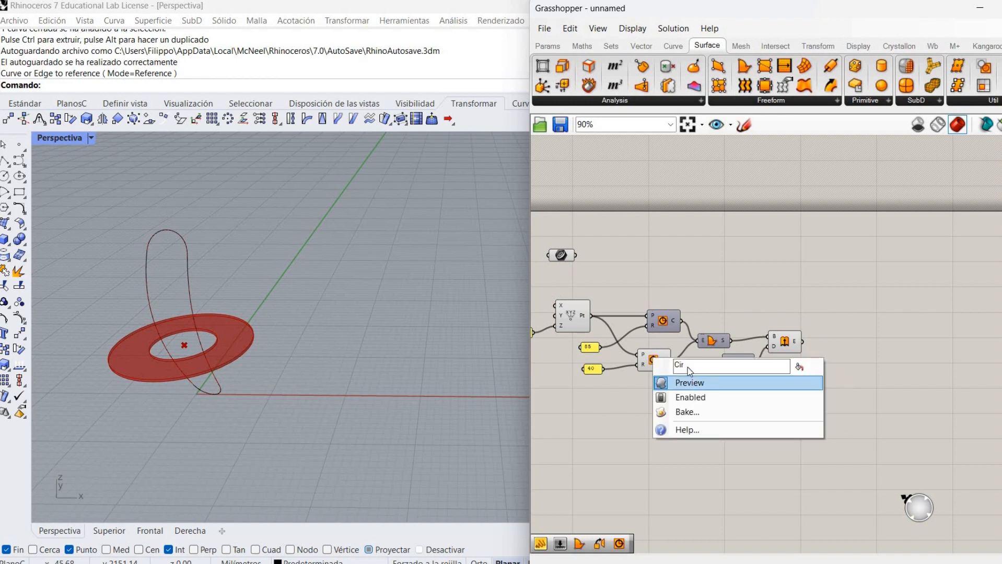
click(690, 383)
Move the Curve parameter across the canvas to sit above the Boundary Surfaces component.
click(567, 258)
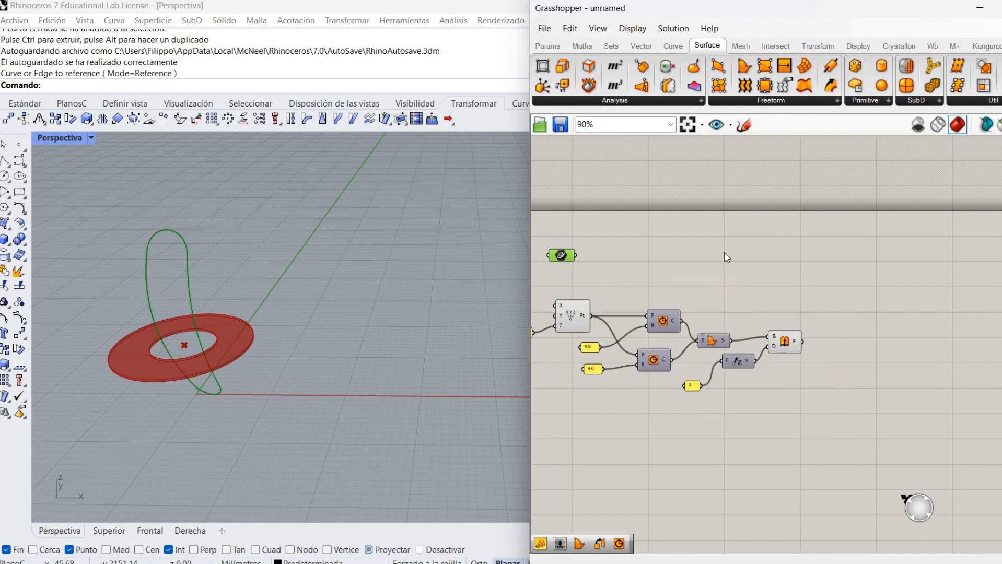
drag(567, 258, 724, 250)
click(716, 283)
scroll(647, 282, down, 1)
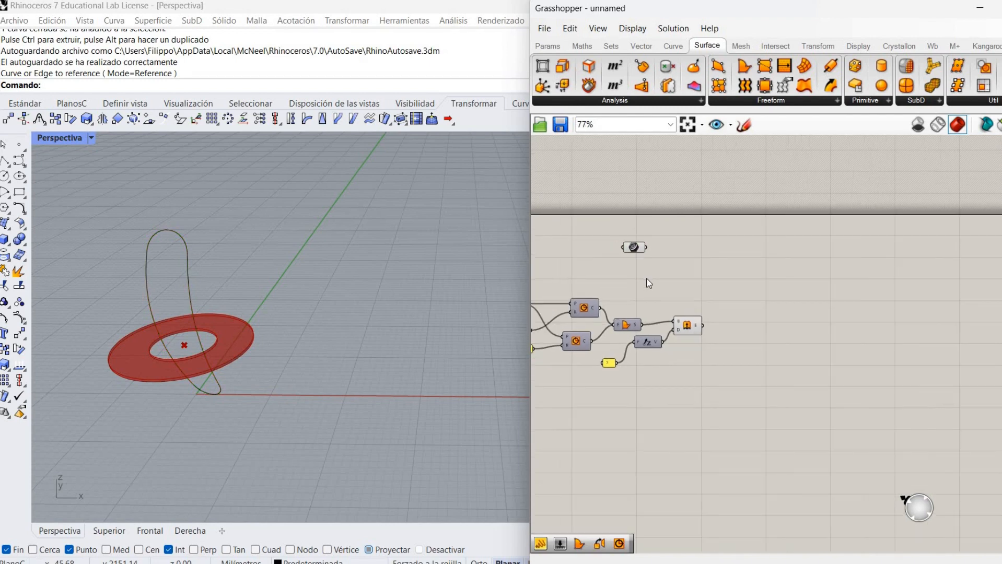
Add a third Circle component and place it beside the Curve parameter, above the Extrude component.
scroll(648, 283, up, 2)
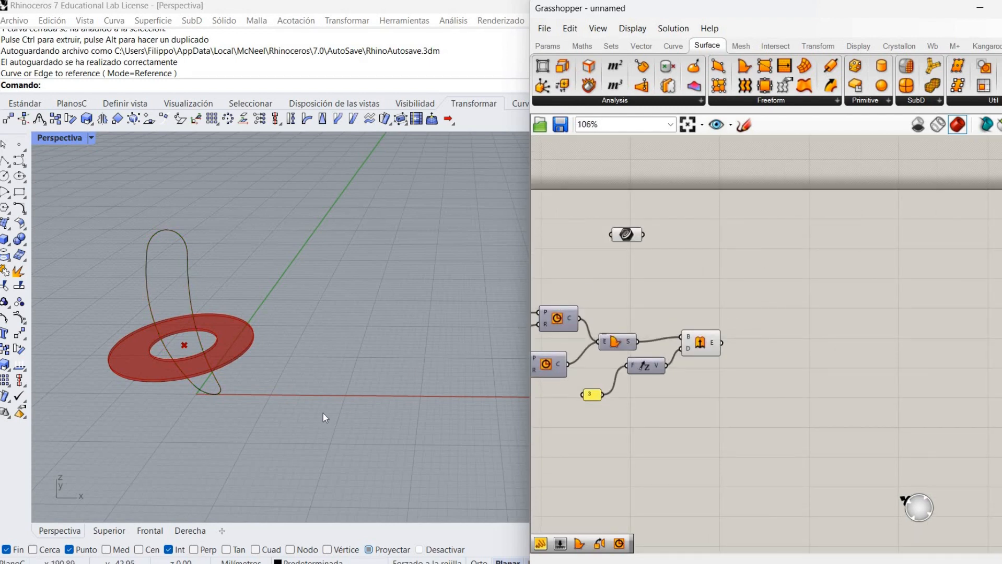
scroll(178, 339, down, 2)
scroll(171, 332, up, 3)
scroll(253, 400, down, 3)
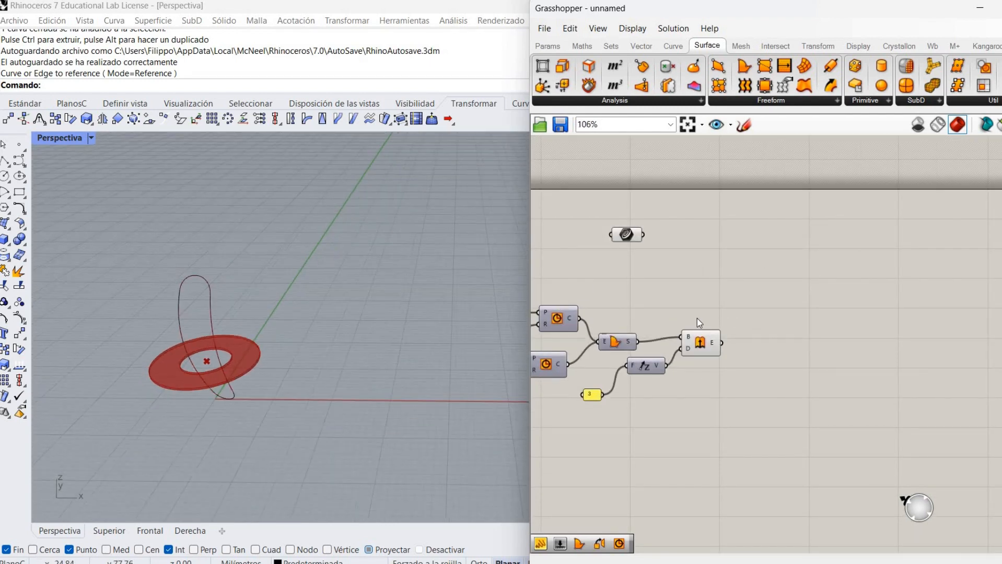
double_click(803, 302)
text(circle)
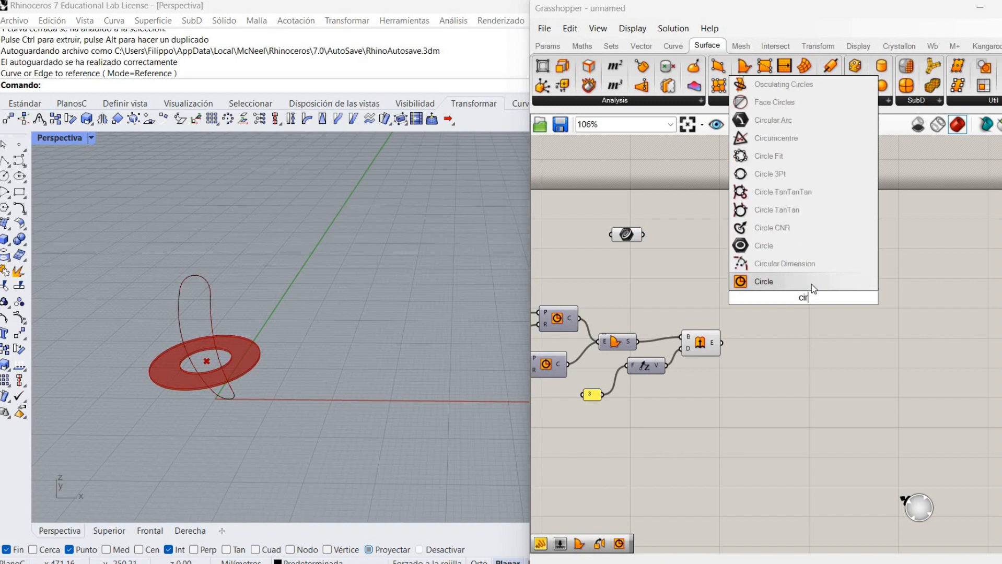
click(811, 285)
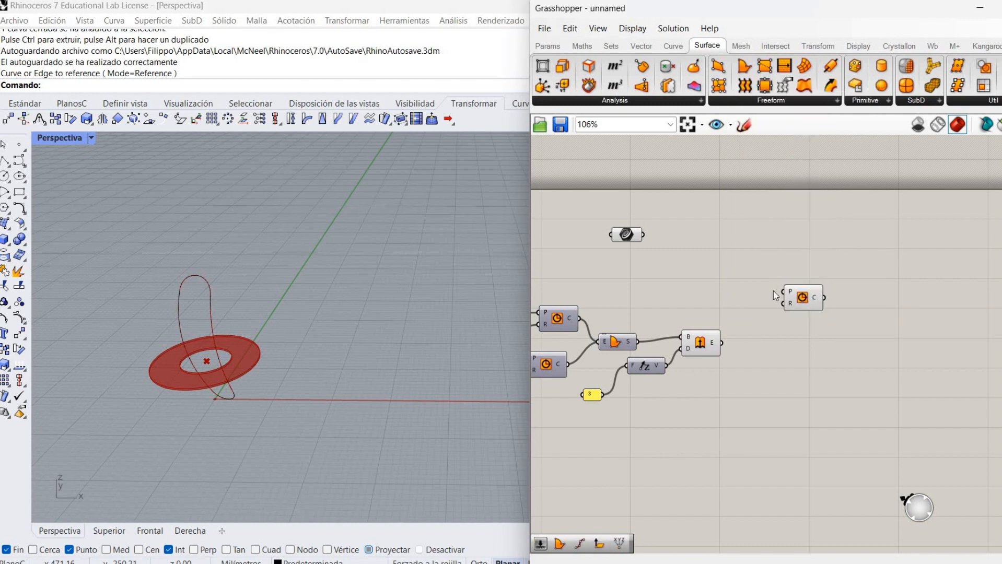
drag(804, 301, 735, 253)
click(727, 291)
Move the Curve parameter up and the third Circle above the ring circles, and wire the 85 panel into its R input.
right_drag(809, 407, 987, 416)
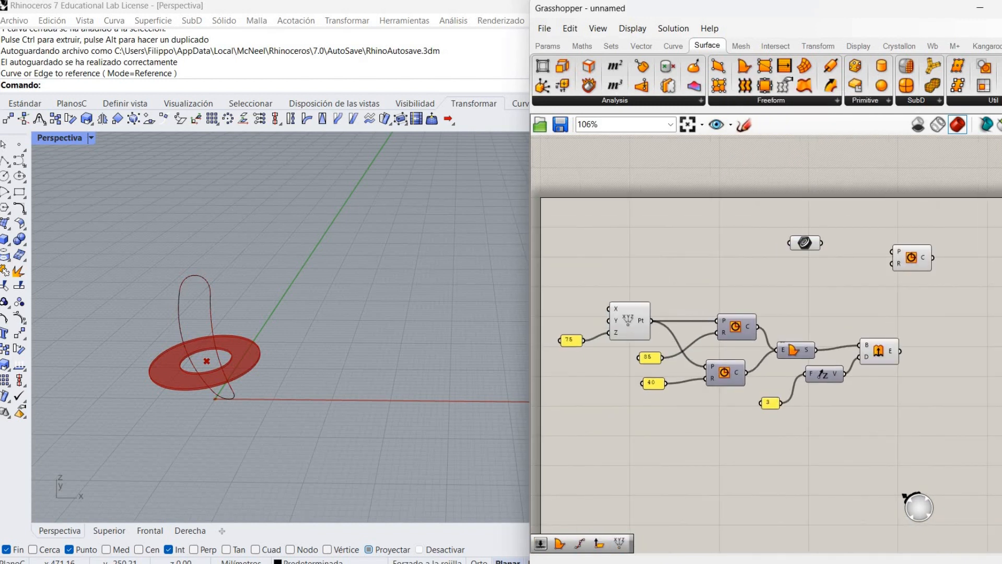
right_drag(949, 343, 926, 342)
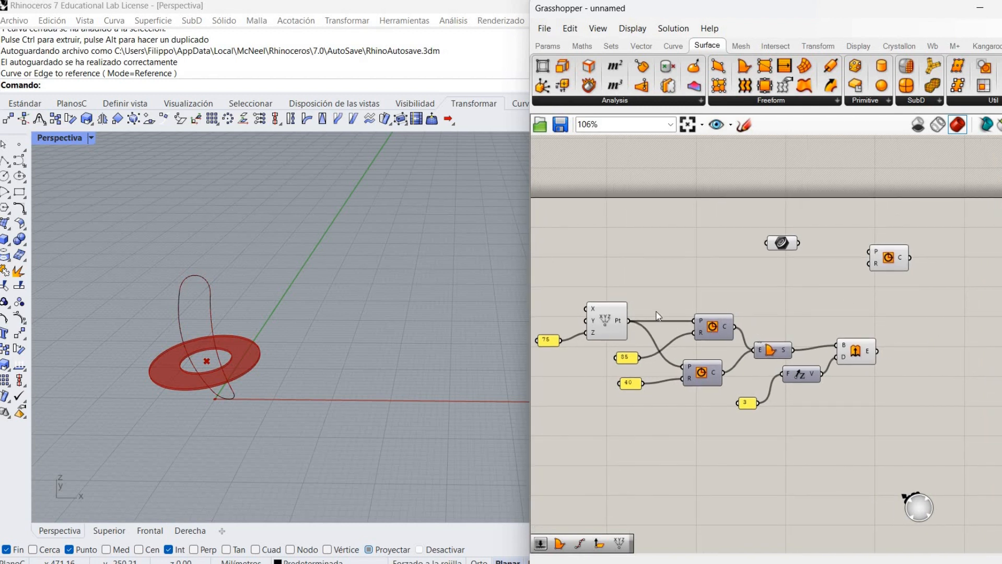
drag(640, 358, 793, 181)
drag(737, 233, 739, 233)
click(782, 252)
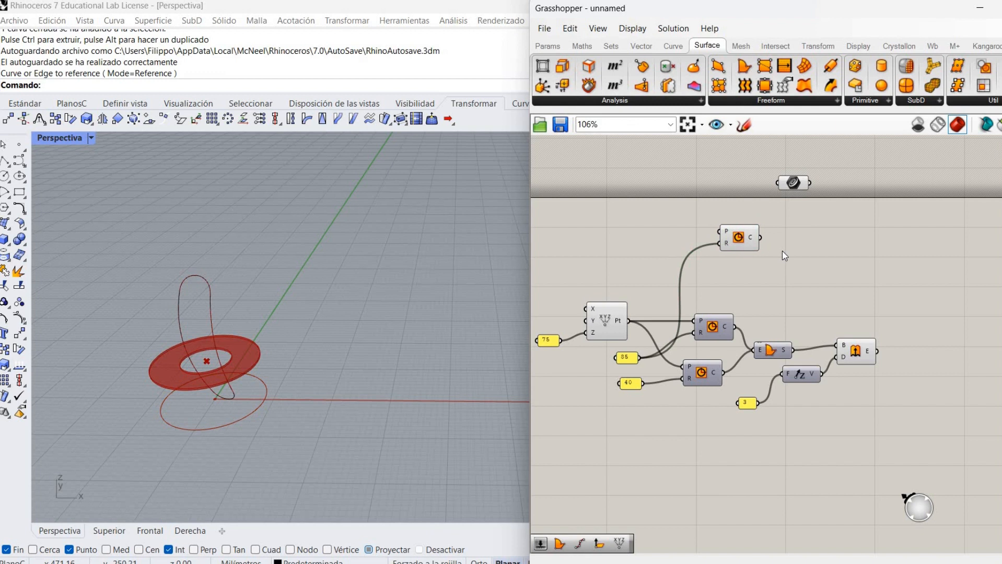
Add a Perp Frames component beside the third Circle and wire the circle into its C input.
double_click(782, 251)
text(p)
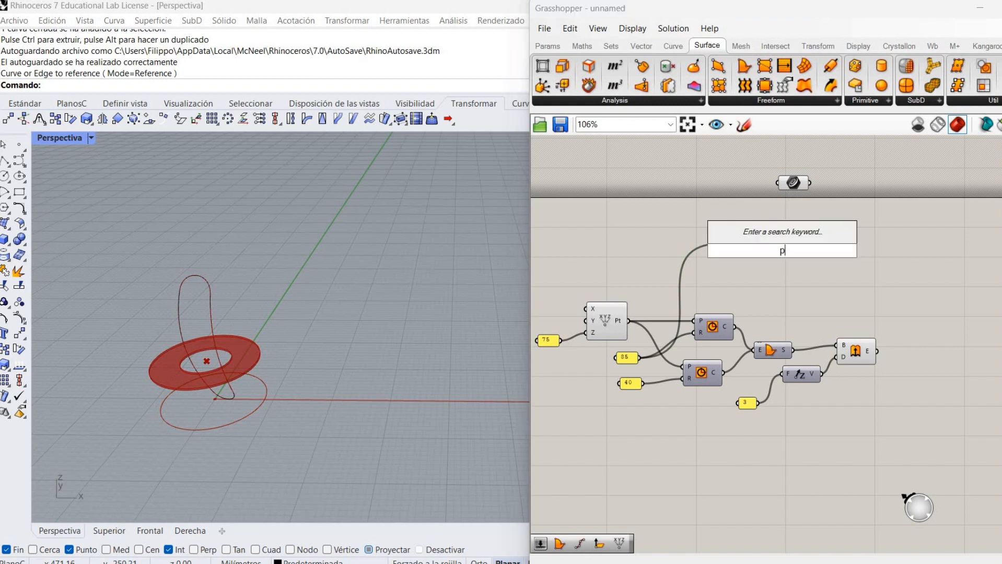
text(erp)
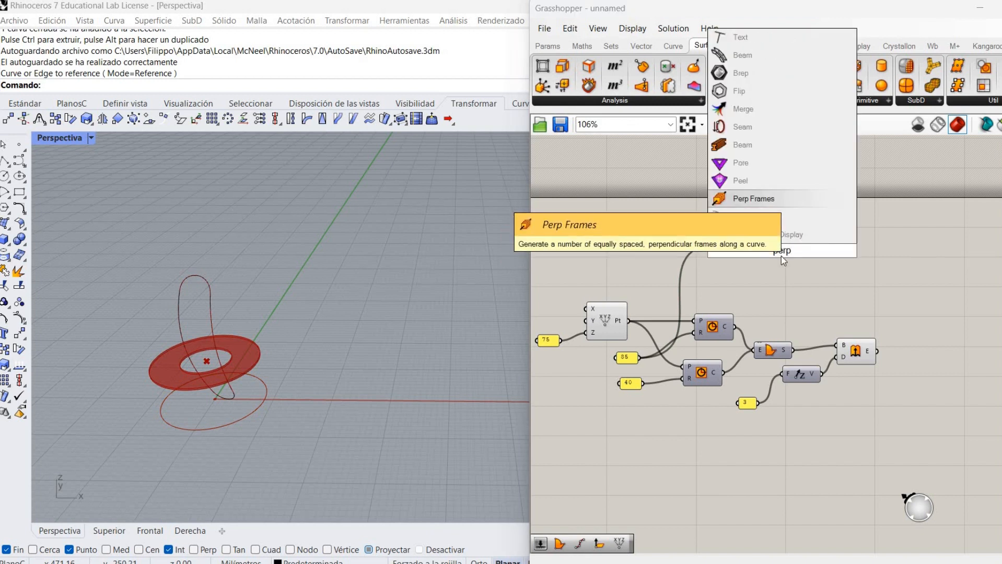
key(Return)
drag(761, 238, 844, 263)
Add a number slider with value 30 below the third Circle and wire it into the N input of Perp Frames.
click(756, 275)
double_click(753, 271)
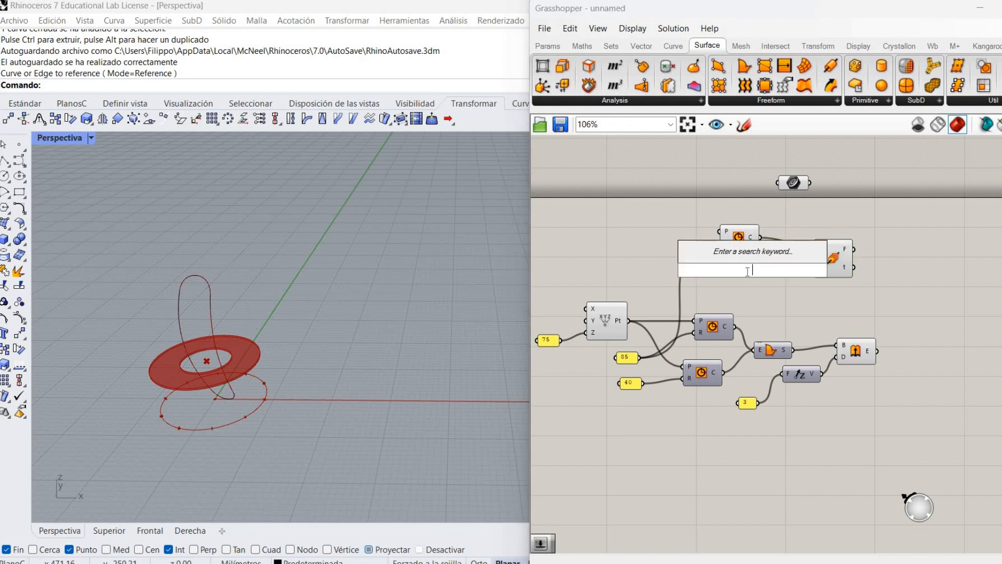
text(/)
key(BackSpace)
text(30)
key(Return)
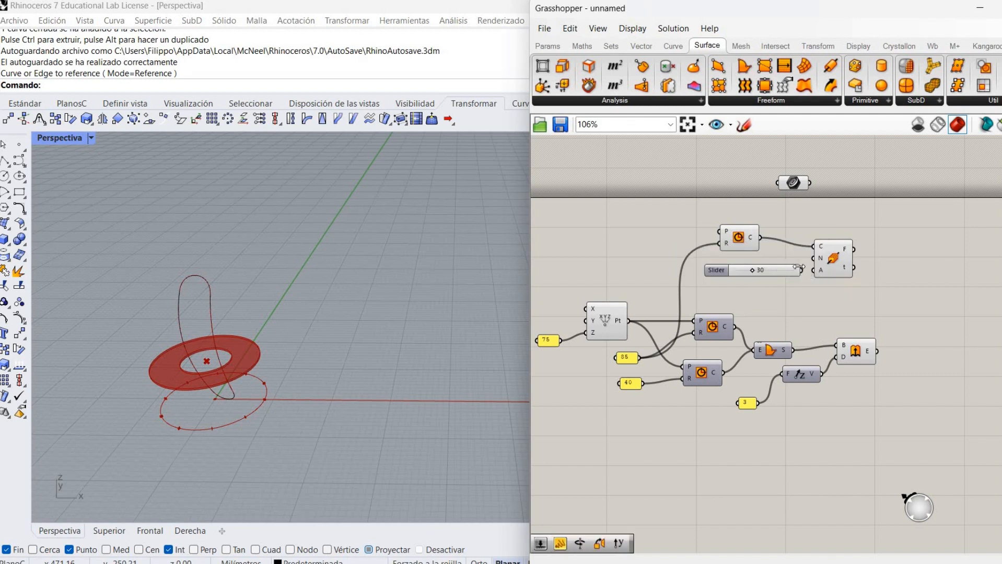
drag(800, 268, 823, 260)
Adjust the Count slider of Perp Frames and set it to 20.
mouse_move(753, 270)
mouse_down()
mouse_move(771, 267)
mouse_move(760, 270)
mouse_up()
scroll(204, 448, up, 3)
scroll(204, 447, down, 2)
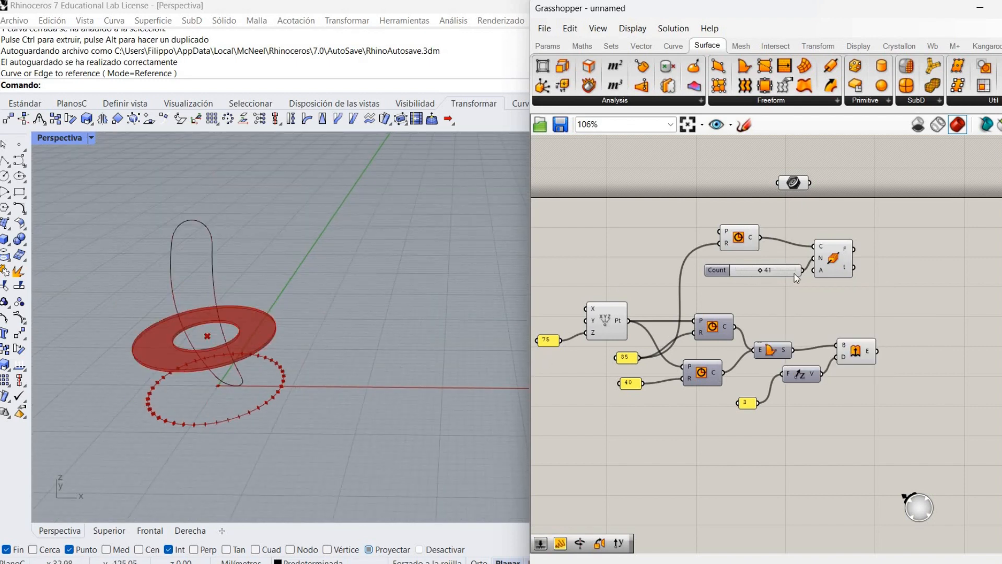
double_click(765, 271)
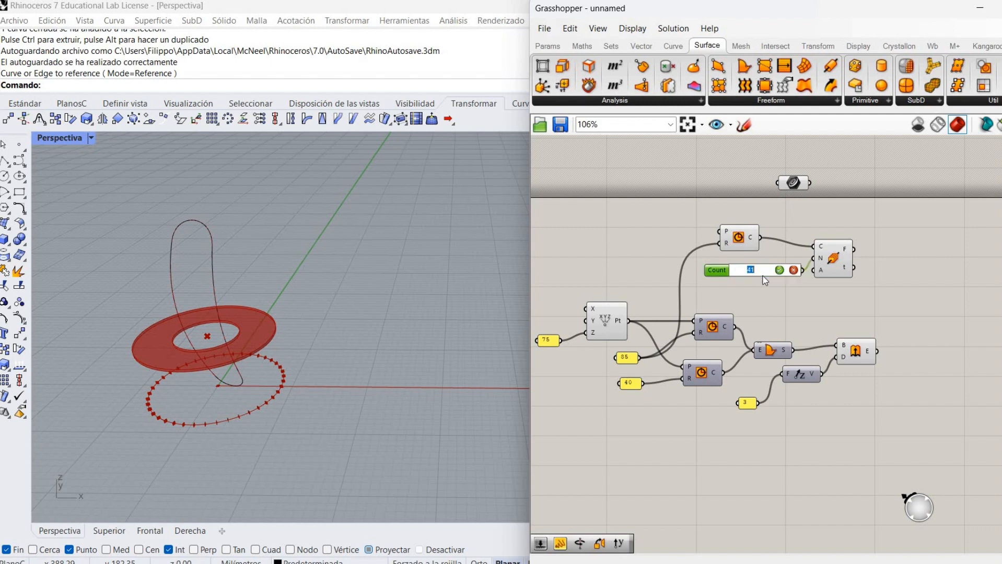
text(20)
key(Return)
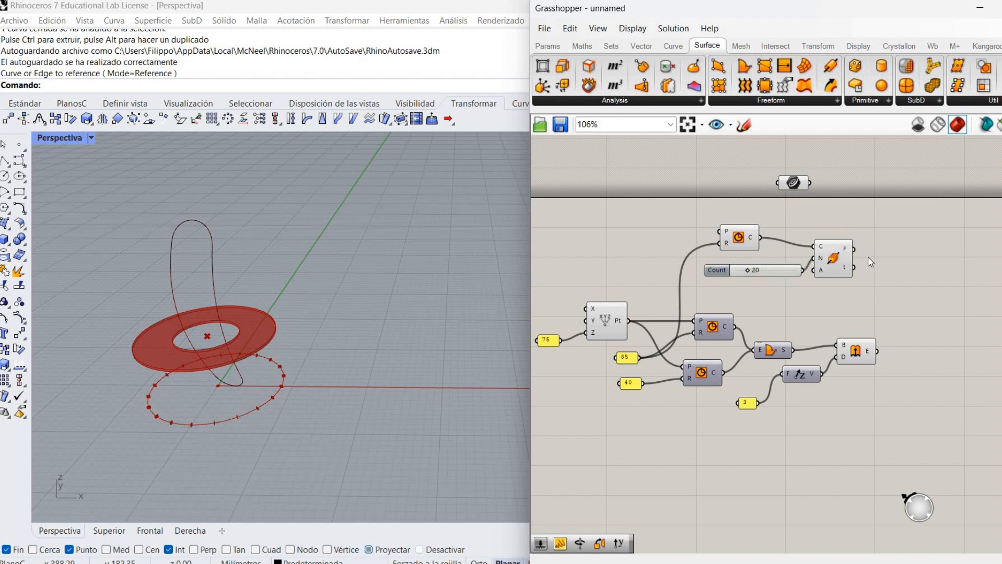
Add an Orient component beyond Perp Frames and wire the Curve parameter into its G input.
right_drag(814, 250, 724, 254)
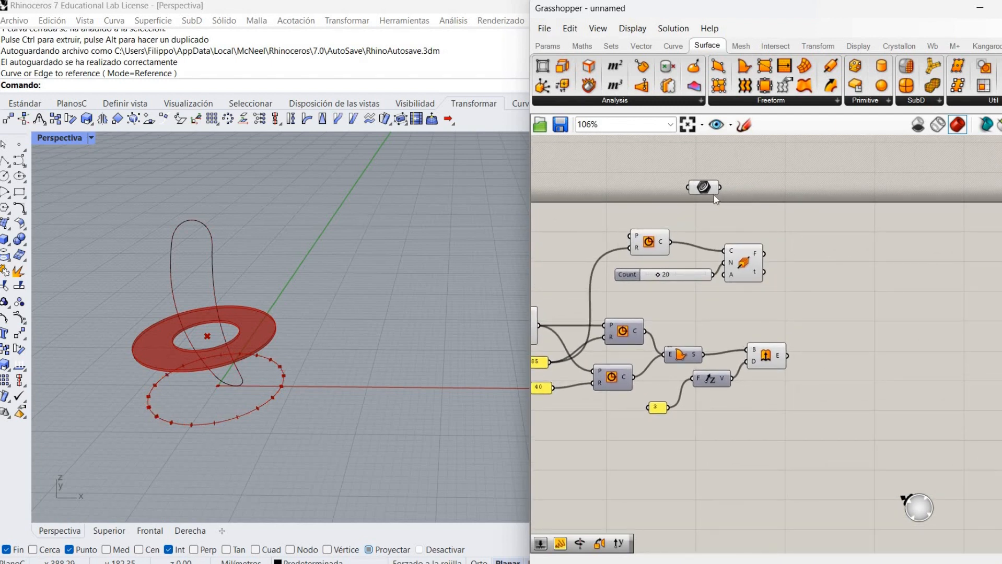
drag(704, 187, 865, 231)
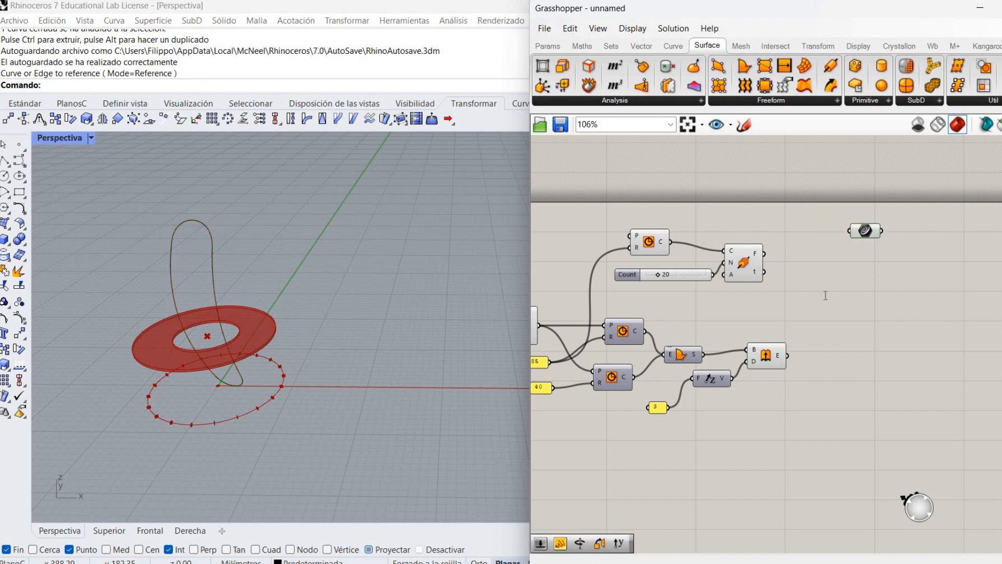
double_click(826, 296)
text(ori)
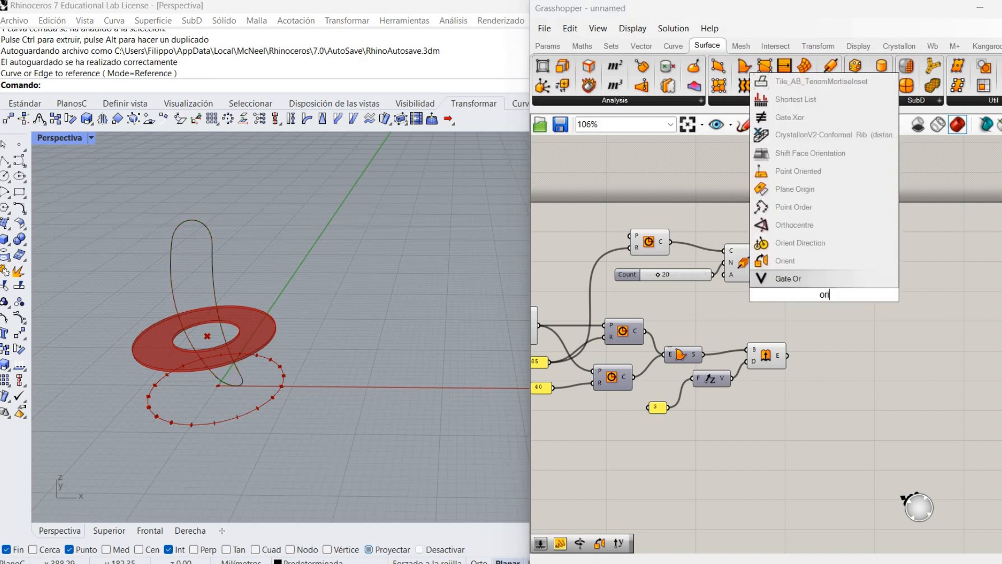
key(Return)
drag(820, 312, 860, 269)
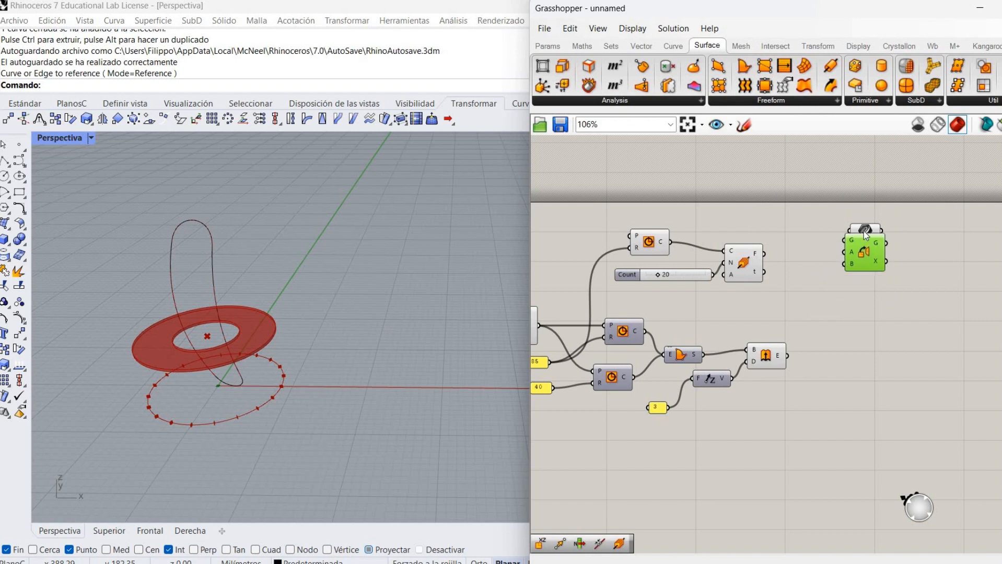
drag(863, 231, 782, 212)
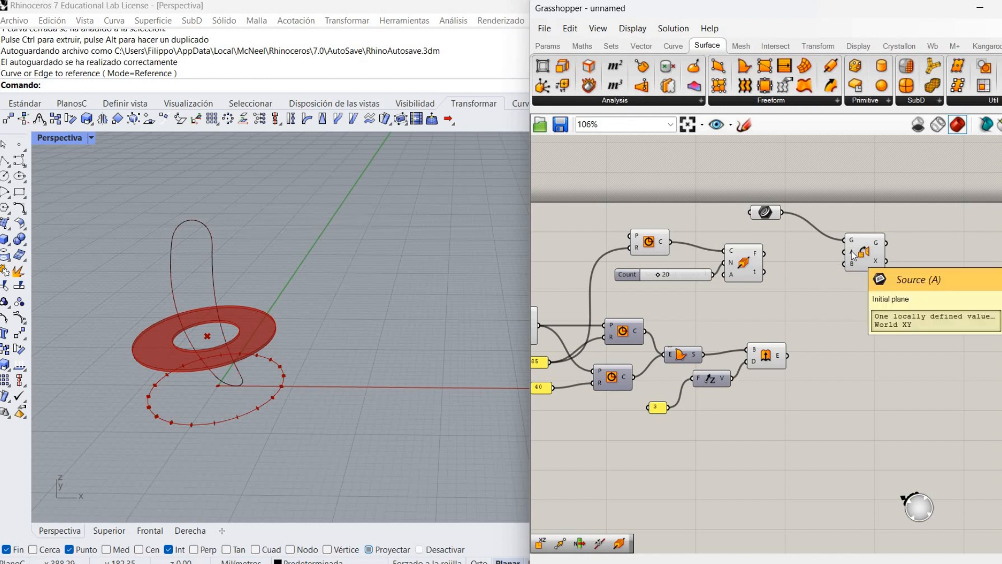
Add an XZ Plane as Orient's source plane A and wire the F output of Perp Frames into its B input.
double_click(797, 247)
text(xz)
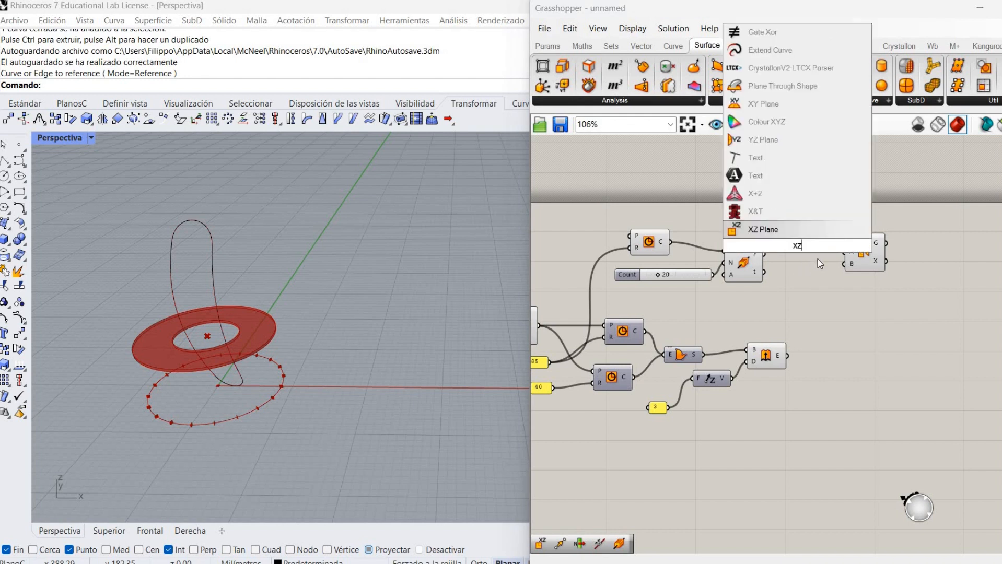
key(Return)
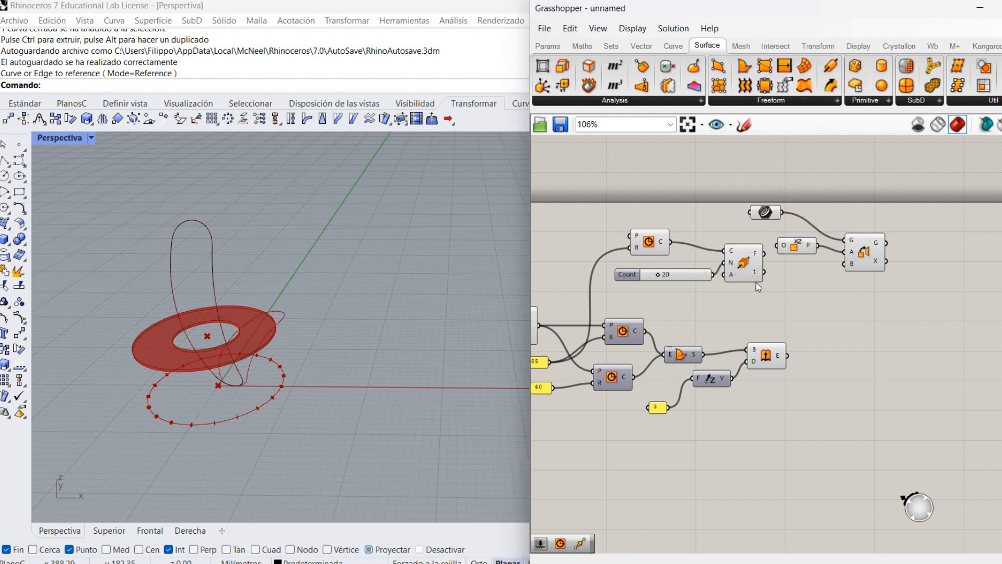
drag(756, 283, 842, 273)
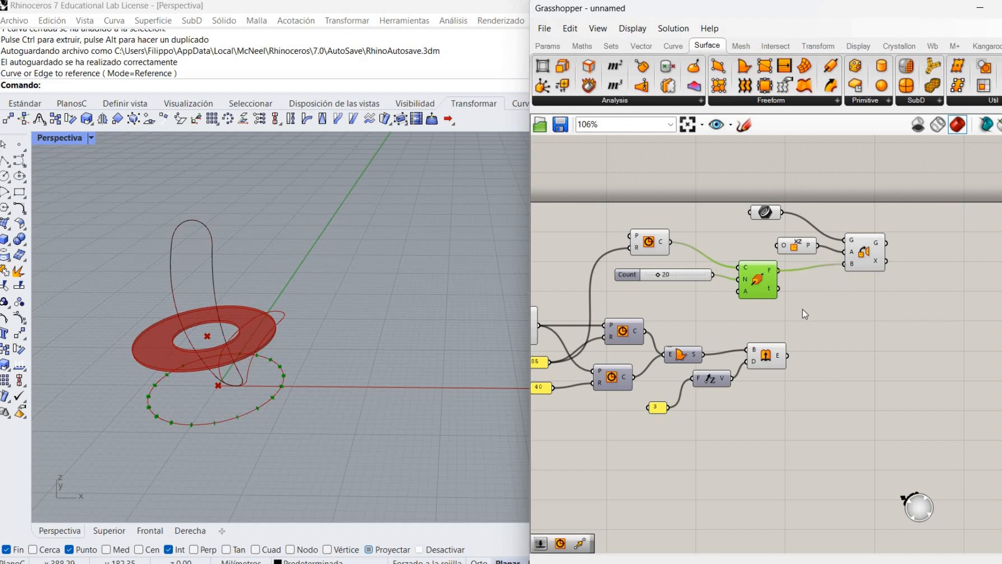
click(803, 309)
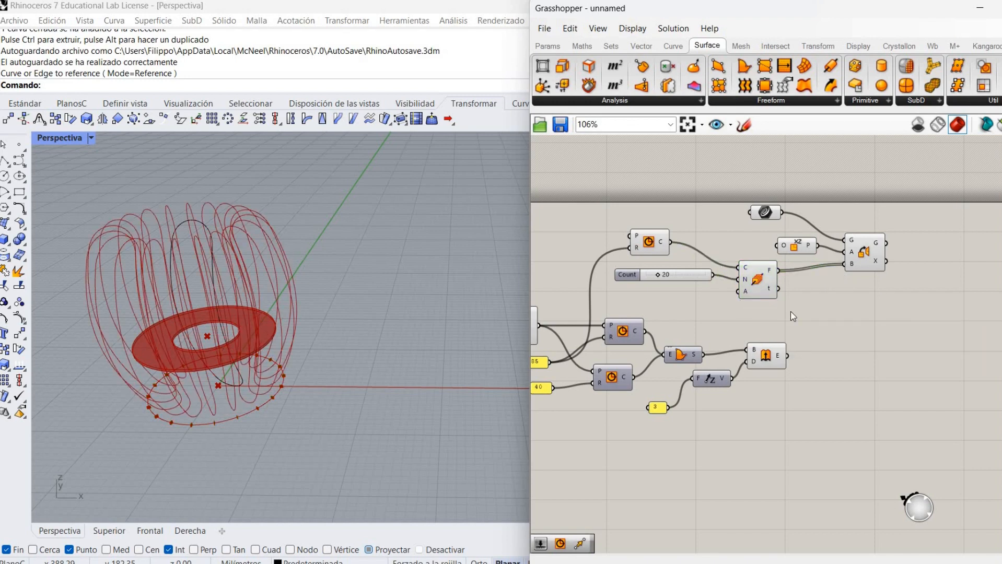
Turn off the preview of the Perp Frames, third Circle and XZ Plane components.
right_click(756, 282)
click(789, 304)
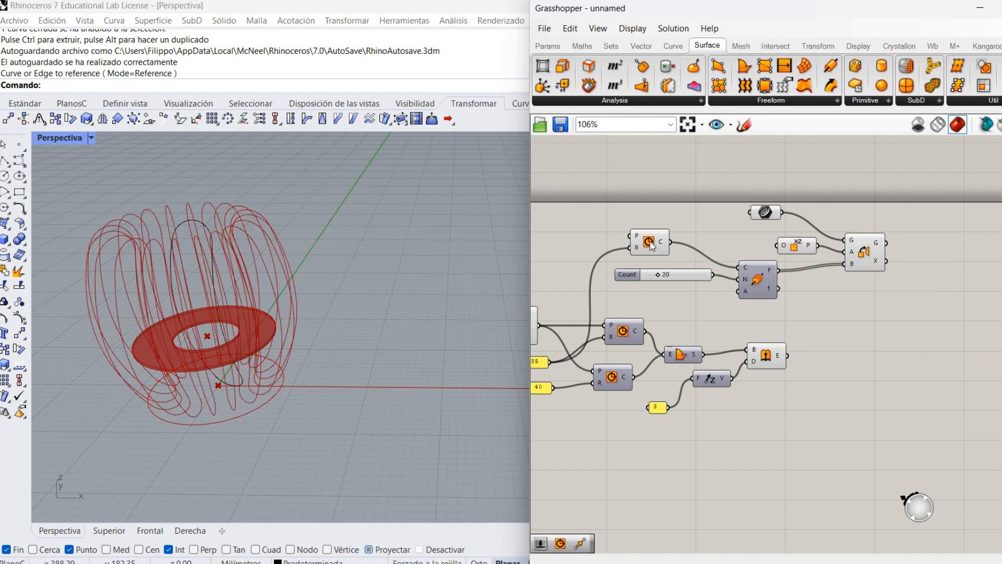
scroll(650, 246, down, 1)
right_click(650, 241)
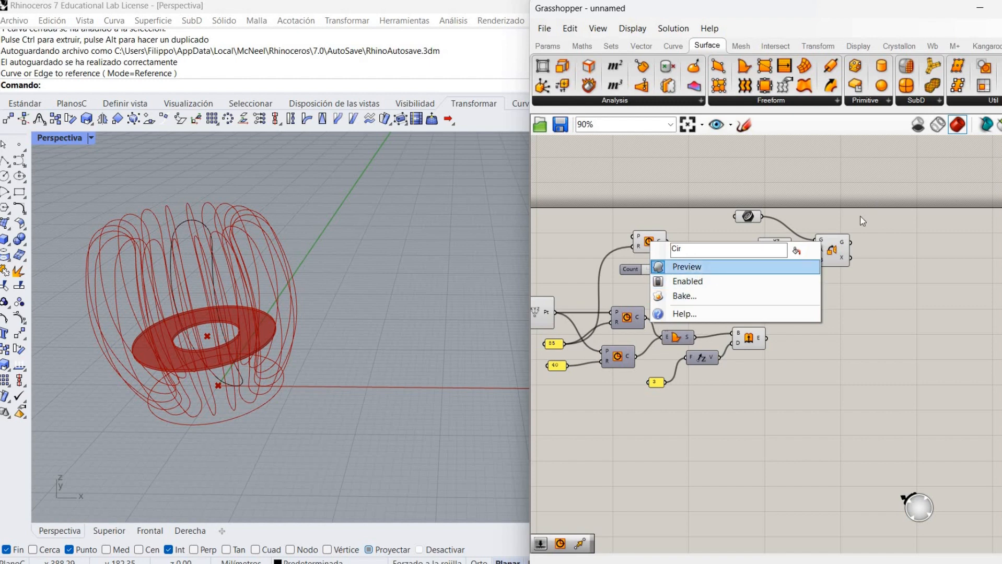
click(697, 272)
right_click(781, 253)
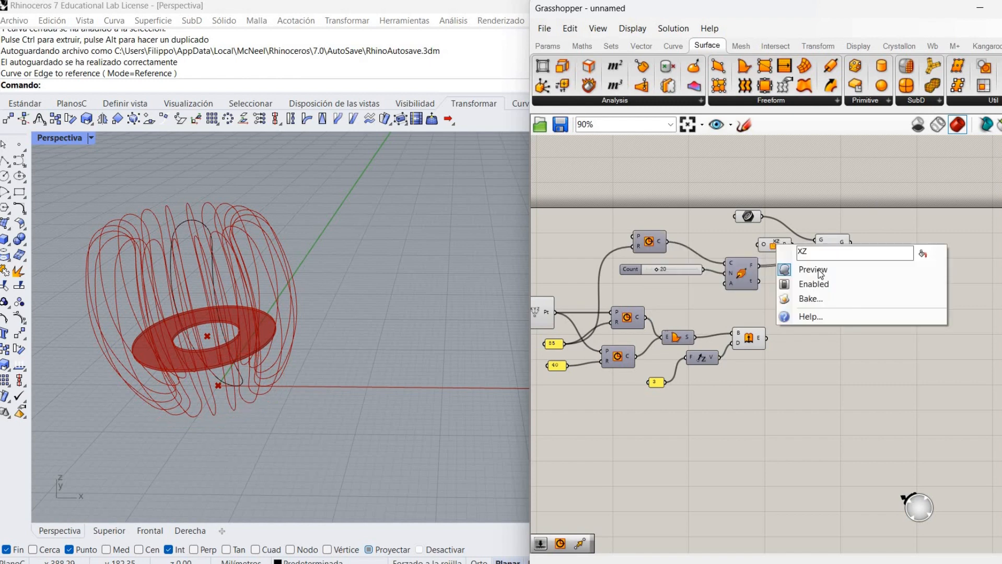
click(836, 268)
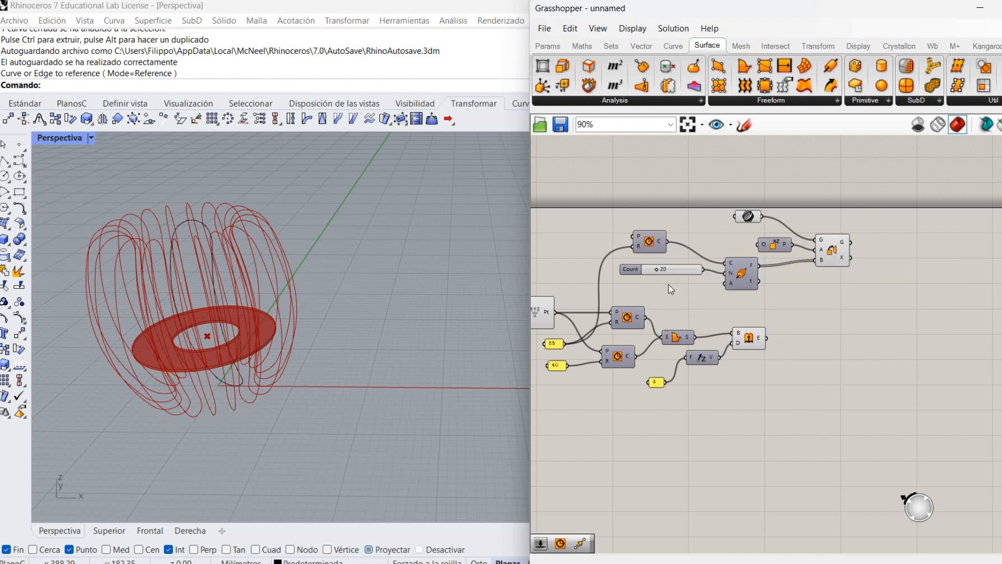
Reduce the Count slider of Perp Frames to 18.
mouse_move(658, 270)
mouse_down()
mouse_move(670, 269)
mouse_move(651, 280)
mouse_move(659, 288)
mouse_up()
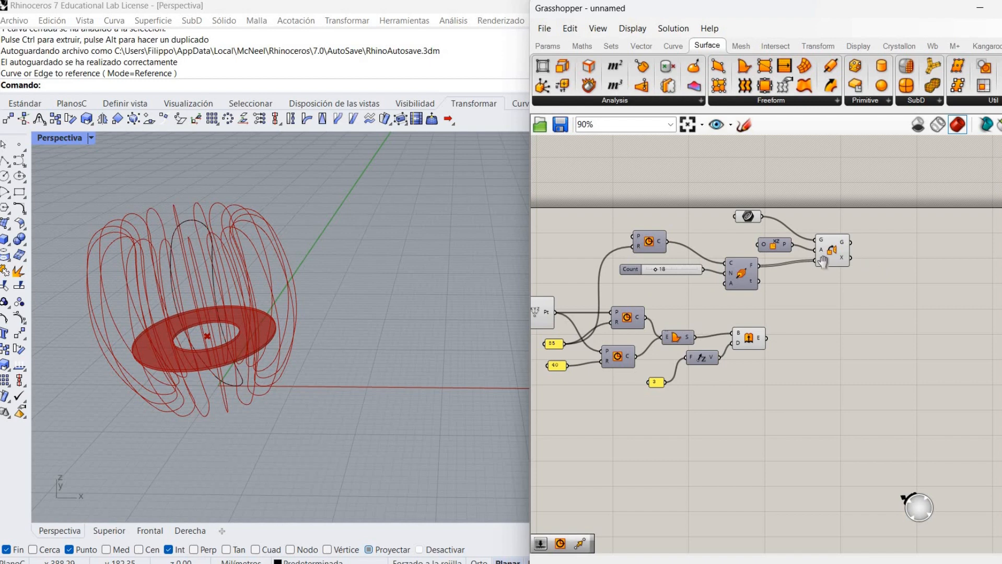
right_drag(846, 258, 834, 257)
scroll(834, 259, down, 1)
Add a Boundary Surfaces component fed by Orient's geometry output and turn off the Orient preview.
double_click(767, 266)
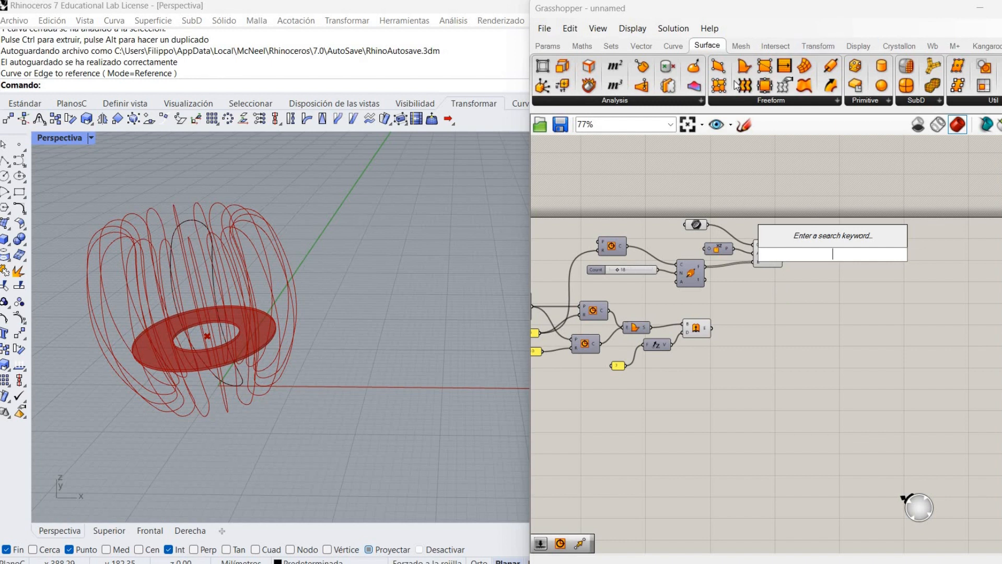
click(746, 63)
click(838, 269)
drag(837, 269, 798, 251)
right_click(767, 256)
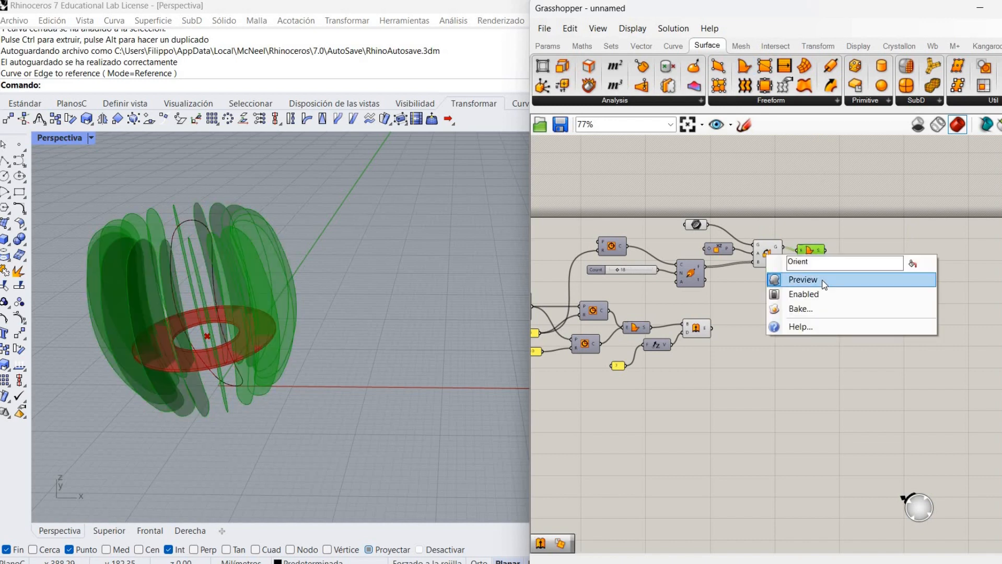
click(824, 285)
Add an Extrude component beyond the new Boundary Surfaces and wire the rib surfaces into its B input.
scroll(813, 272, up, 1)
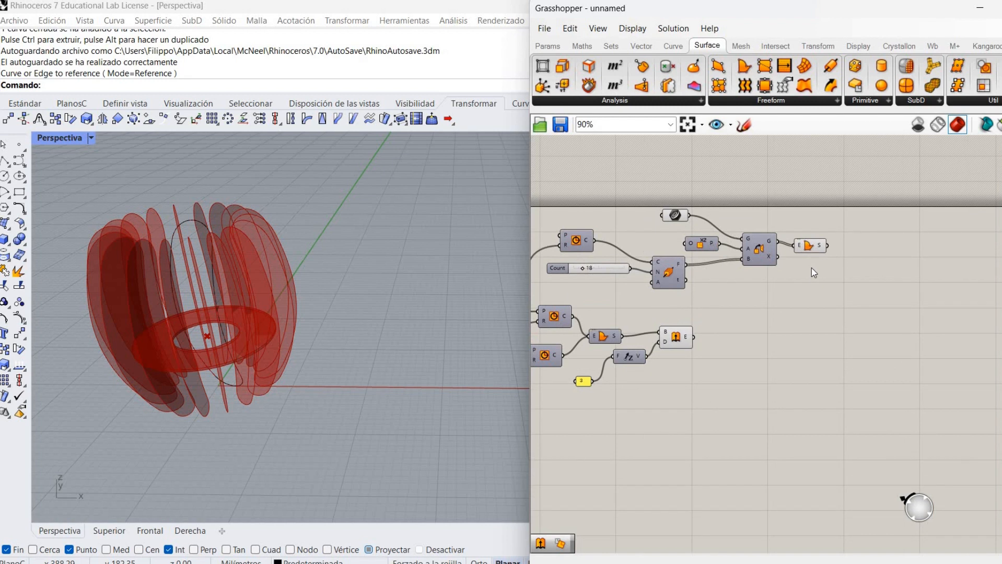
double_click(811, 268)
text(e)
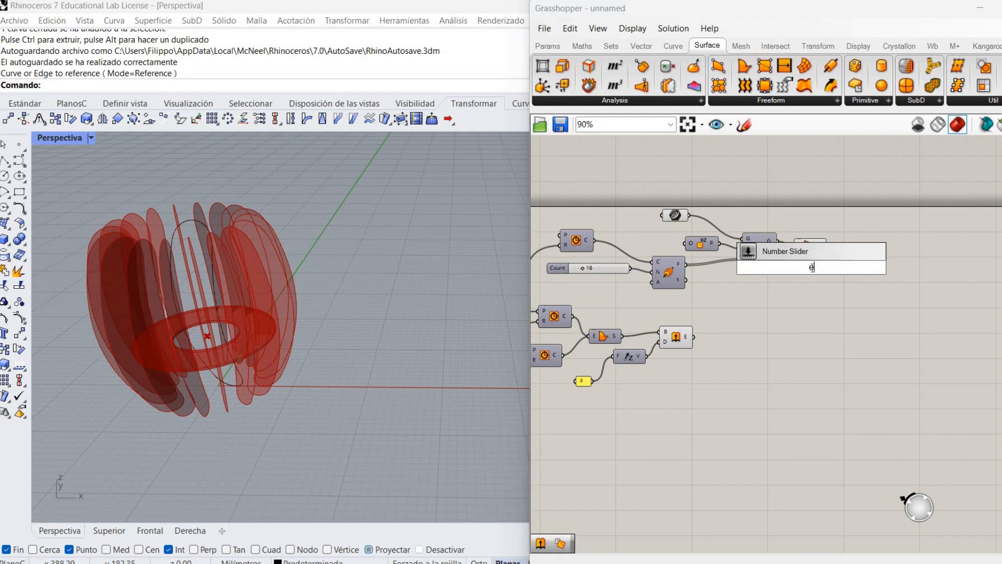
text(xtr)
click(811, 238)
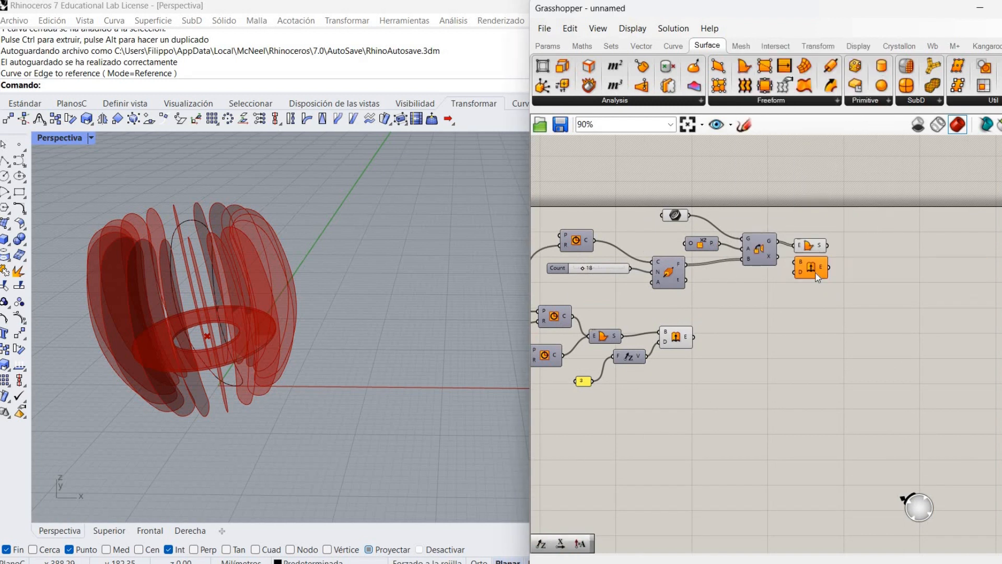
drag(816, 272, 903, 256)
Add an Amplitude component and place it below the rib Extrude component.
double_click(848, 266)
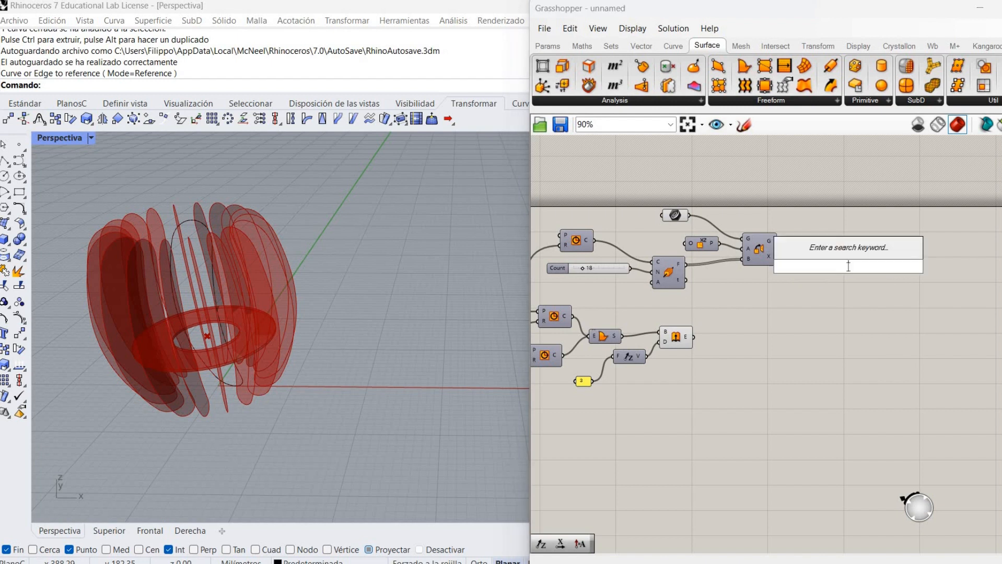
click(288, 335)
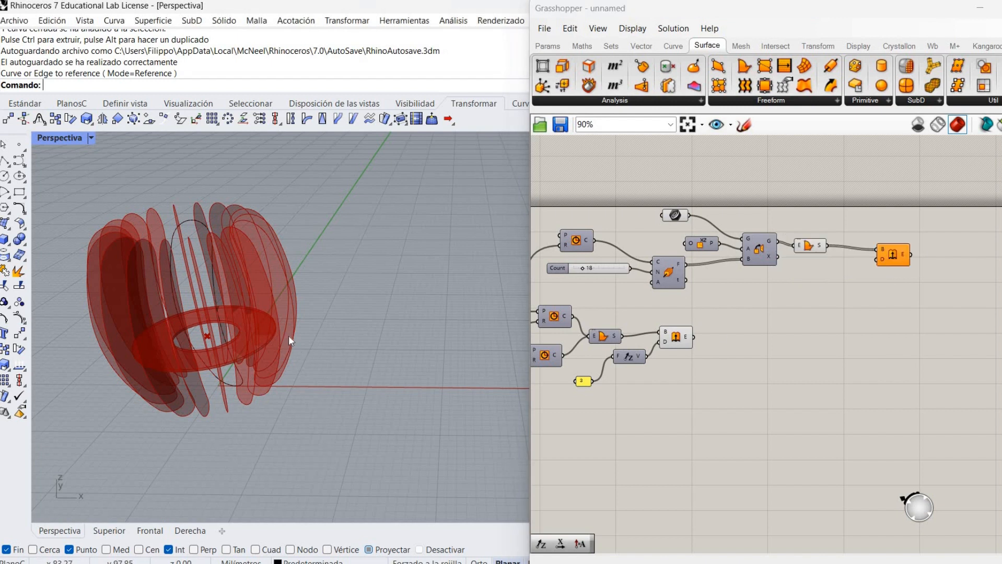
scroll(286, 334, up, 2)
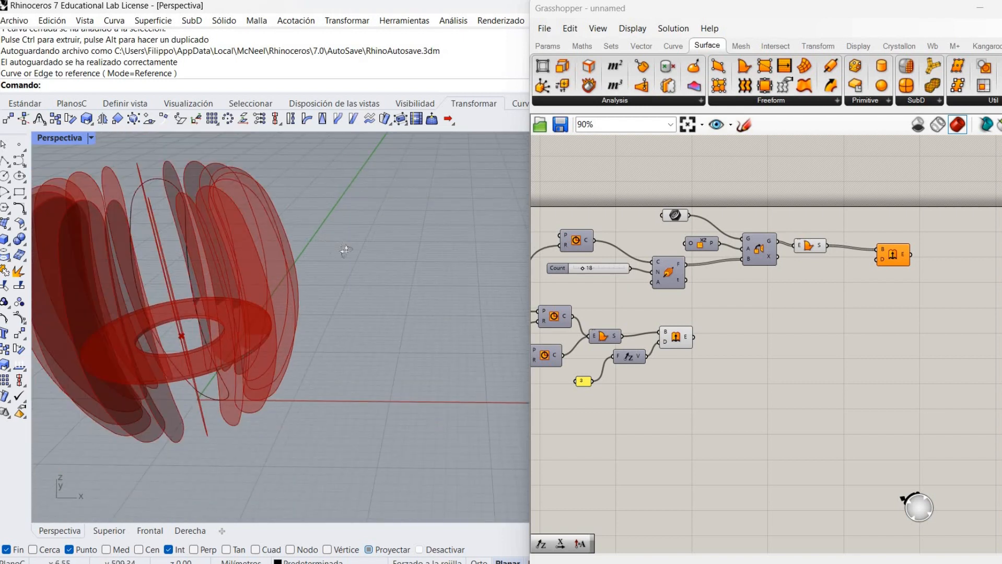
right_drag(342, 246, 366, 243)
click(848, 269)
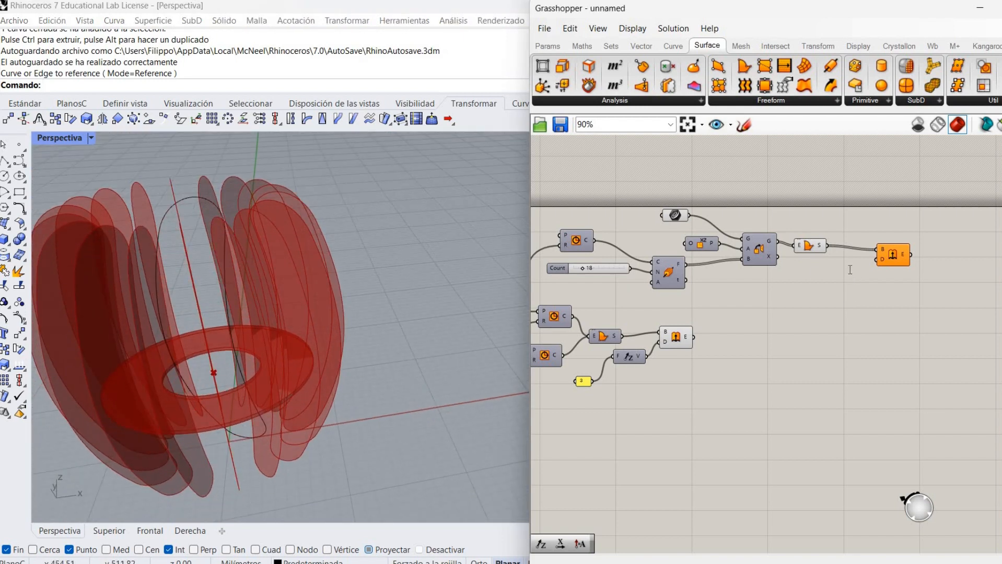
double_click(848, 270)
text(ampl)
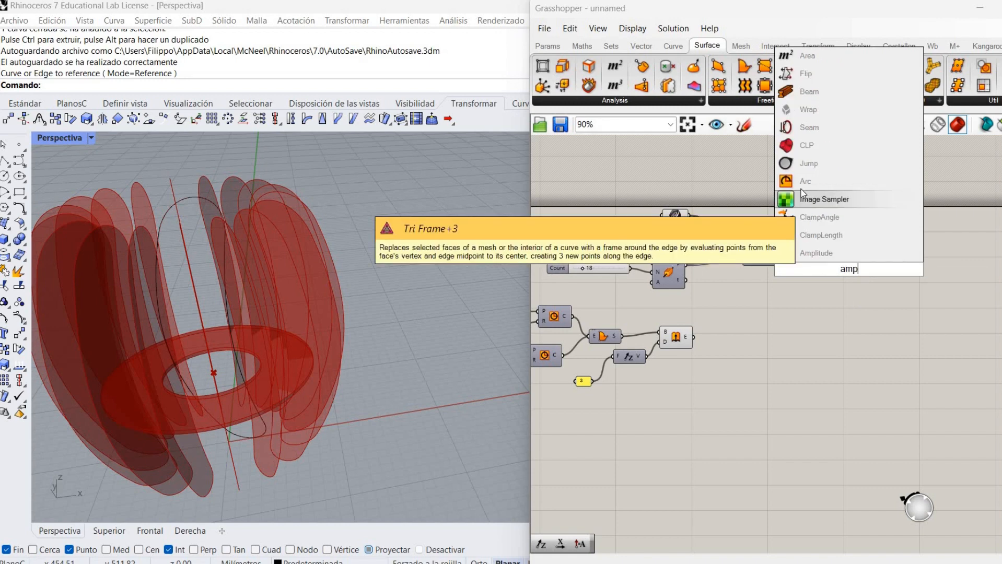
click(815, 254)
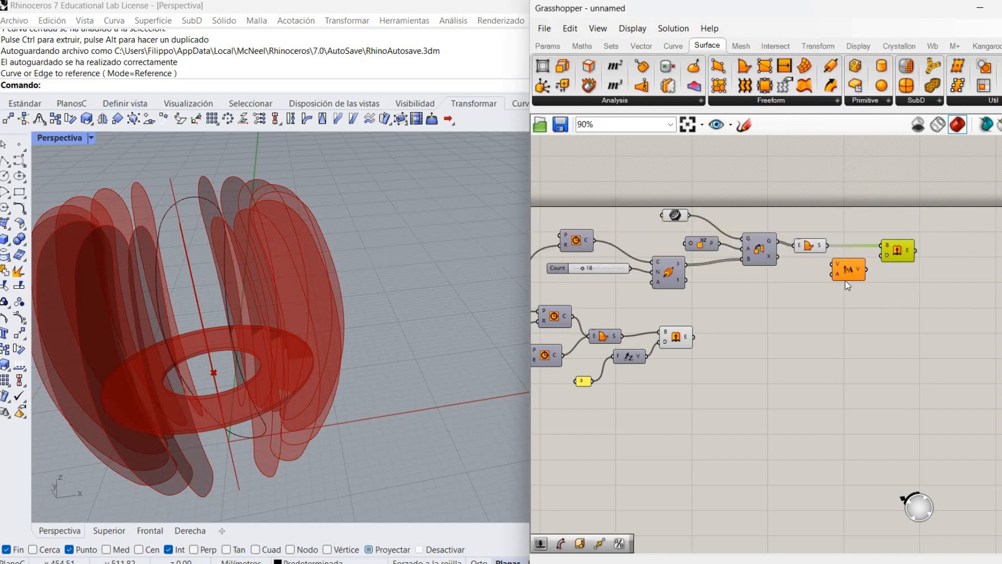
drag(842, 275, 833, 319)
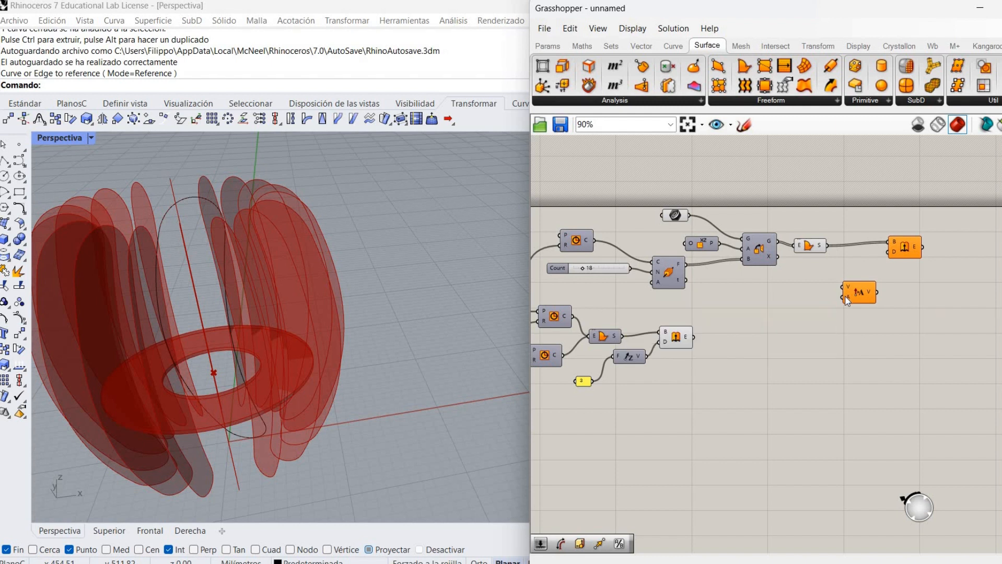
Wire the rib surfaces into Amplitude's V input, the 3 panel into A, and its output into the rib Extrude's D input.
mouse_move(847, 301)
drag(592, 381, 847, 296)
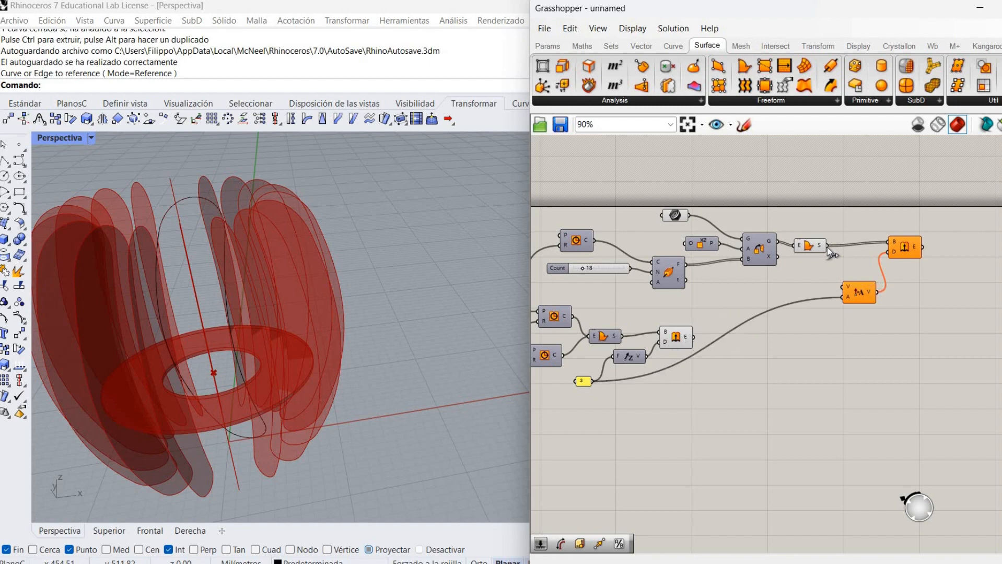
drag(844, 283, 844, 287)
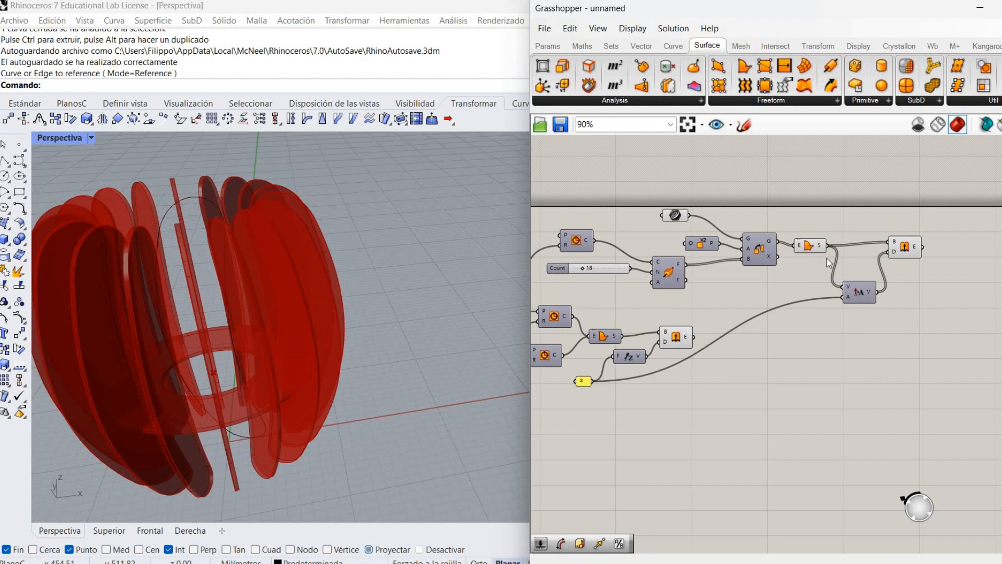
Turn off the preview of the rib Boundary Surfaces component and check the ribs' alignment with the X axis in the Top view.
right_click(808, 248)
click(839, 273)
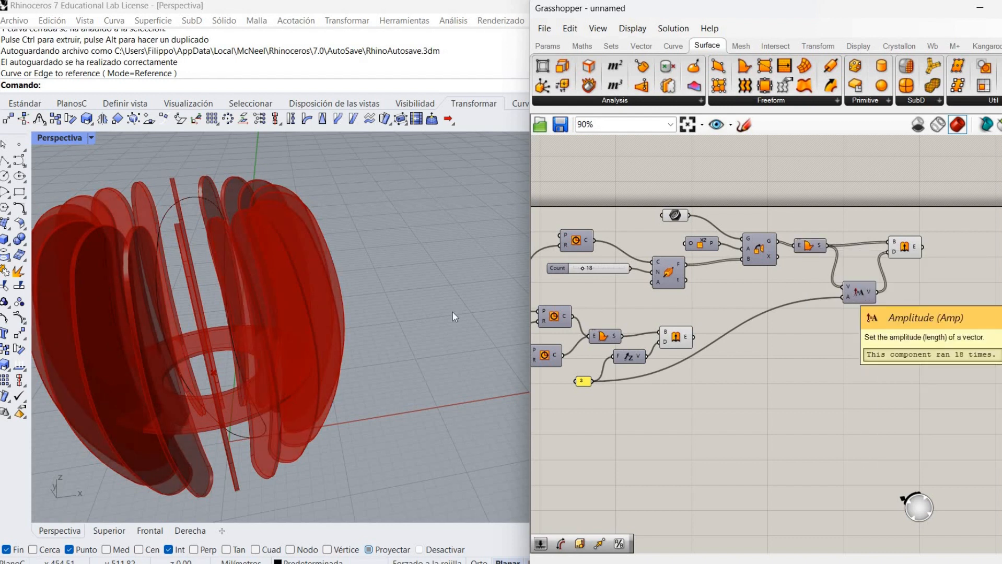
right_drag(361, 264, 382, 282)
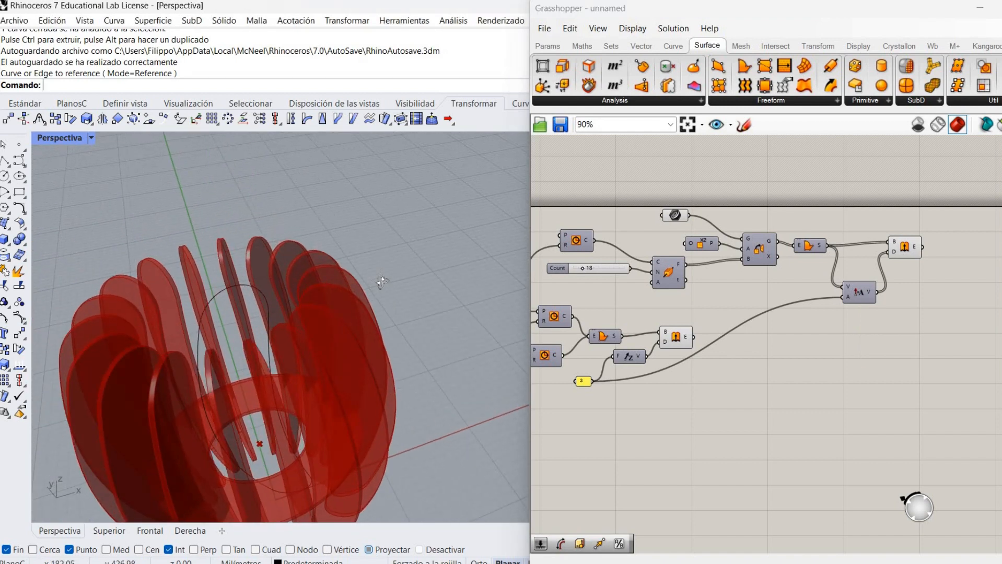
scroll(370, 290, down, 3)
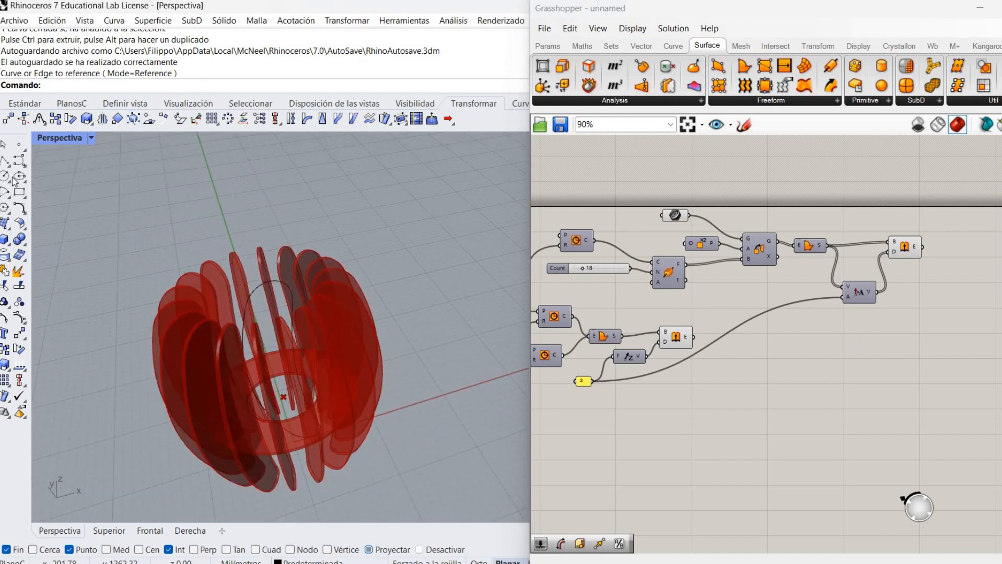
double_click(60, 137)
double_click(52, 137)
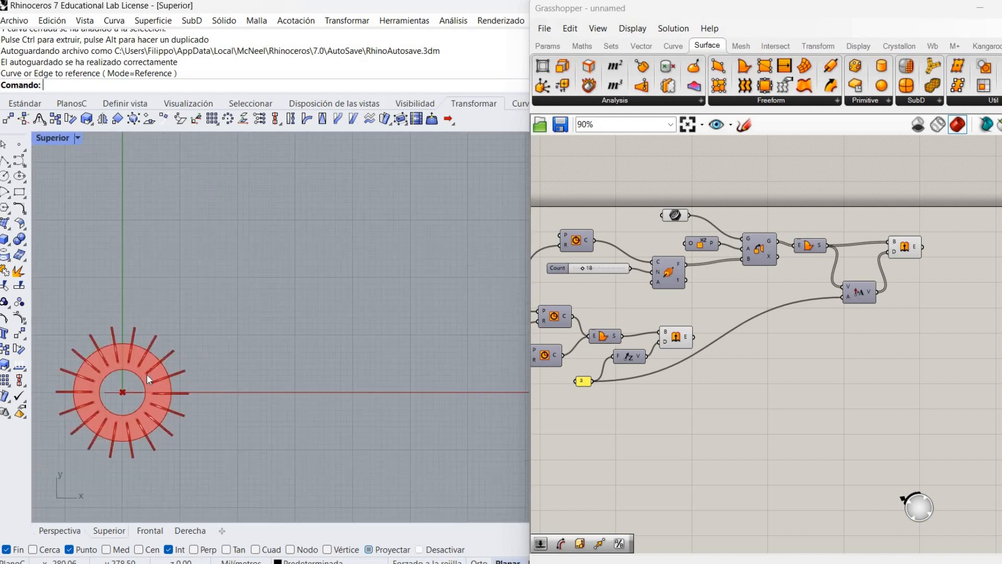
scroll(260, 336, up, 3)
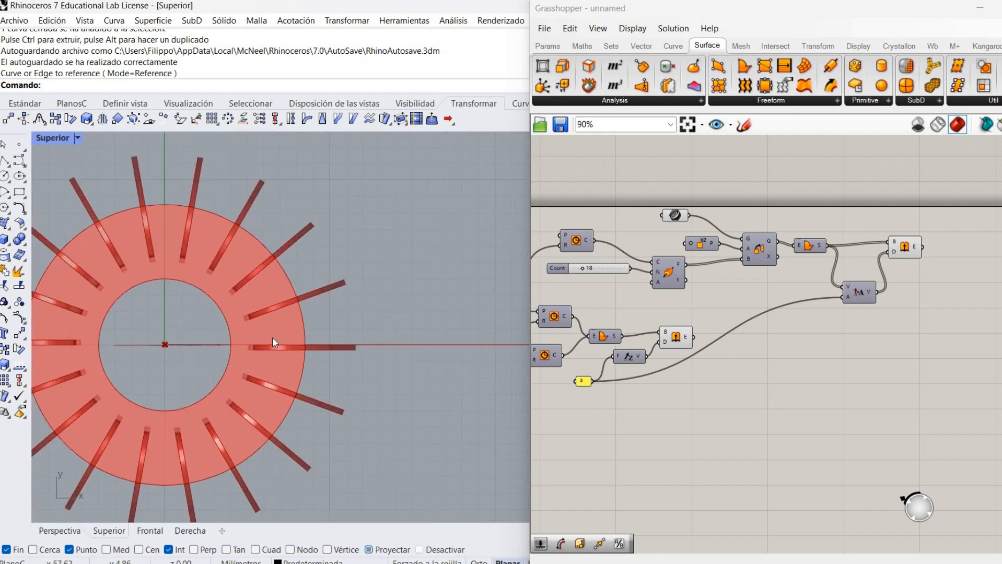
scroll(312, 336, up, 3)
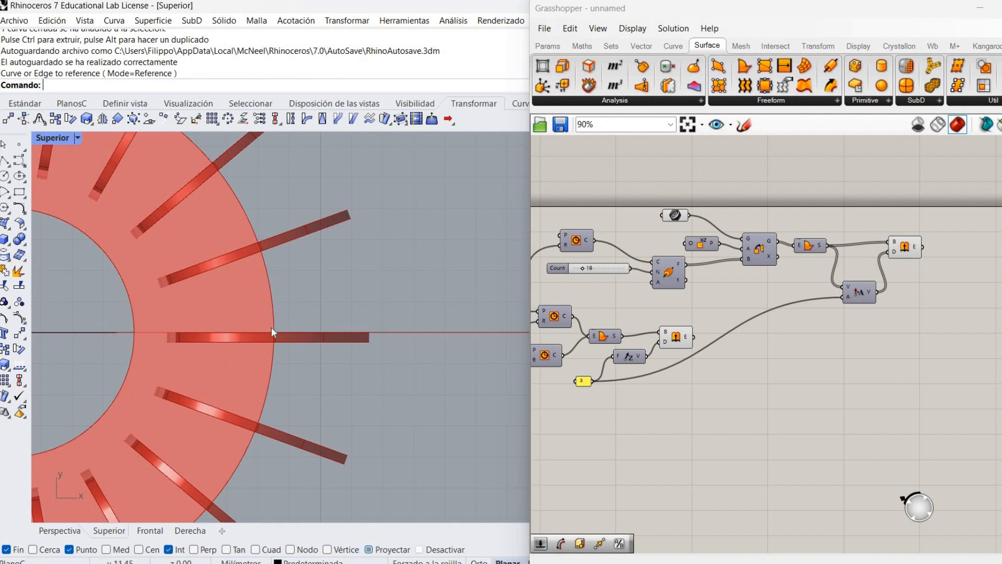
scroll(271, 327, down, 3)
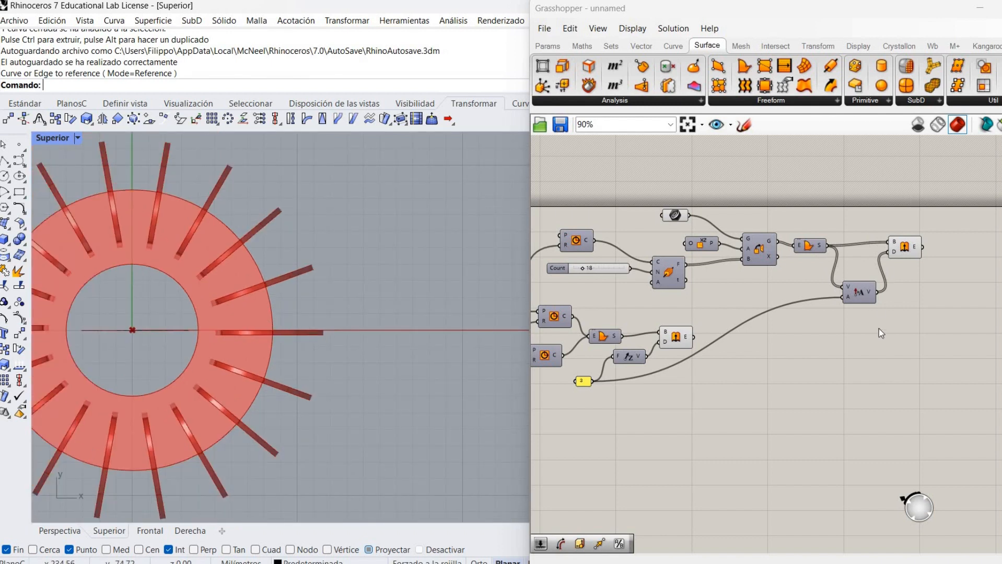
Add a Move component beyond the rib Extrude and wire the extruded ribs into its G input.
right_drag(879, 329, 730, 345)
drag(768, 265, 770, 266)
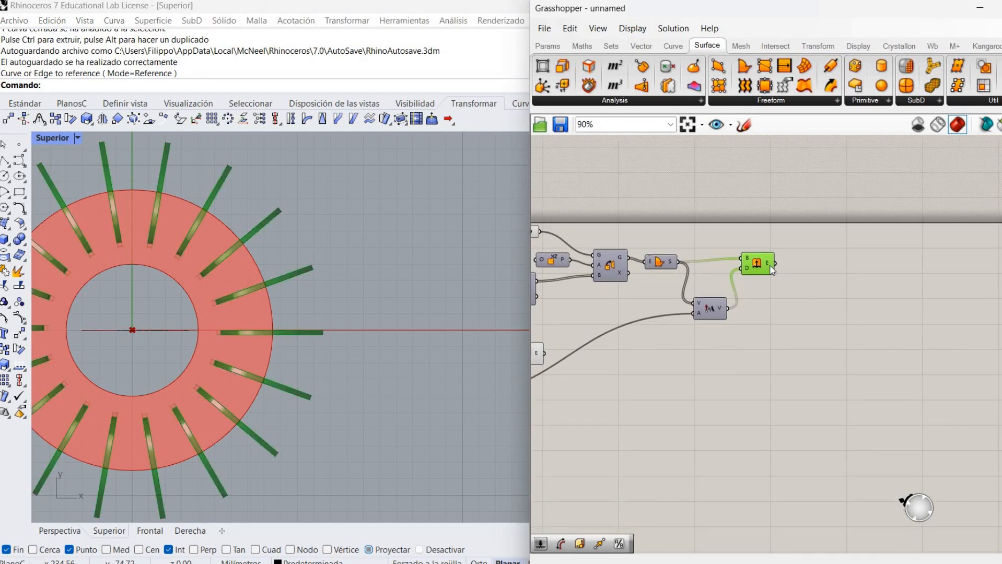
double_click(796, 254)
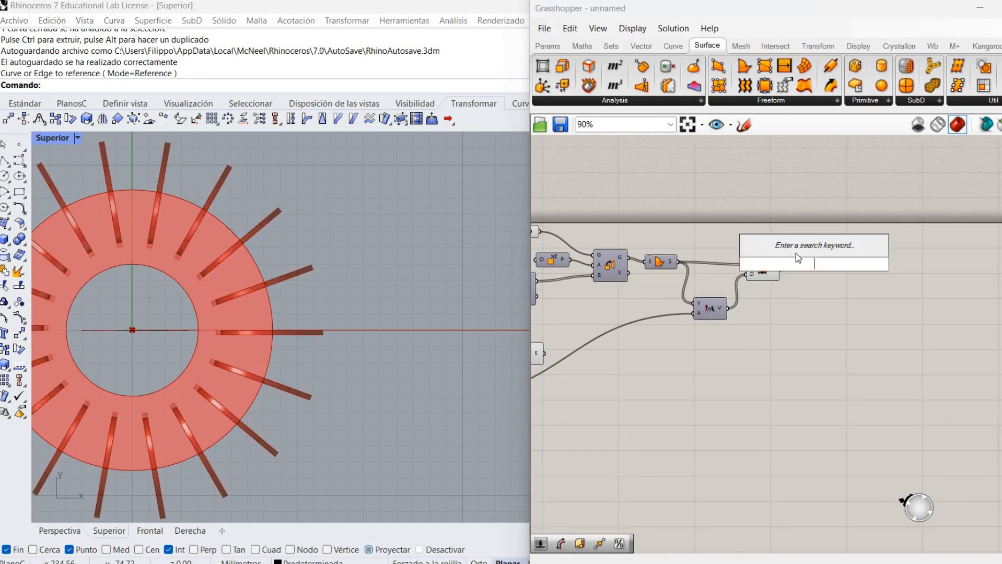
text(move)
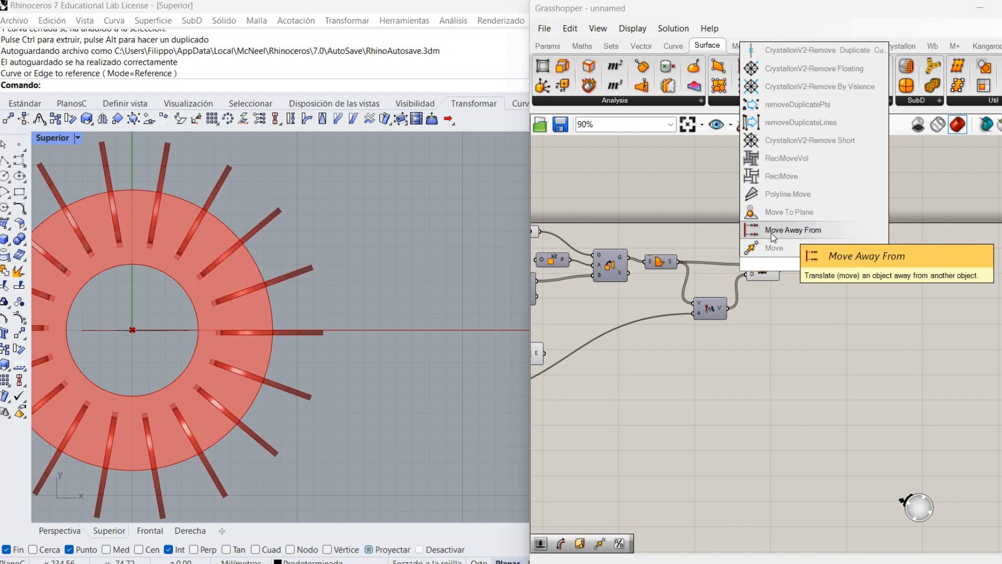
click(779, 247)
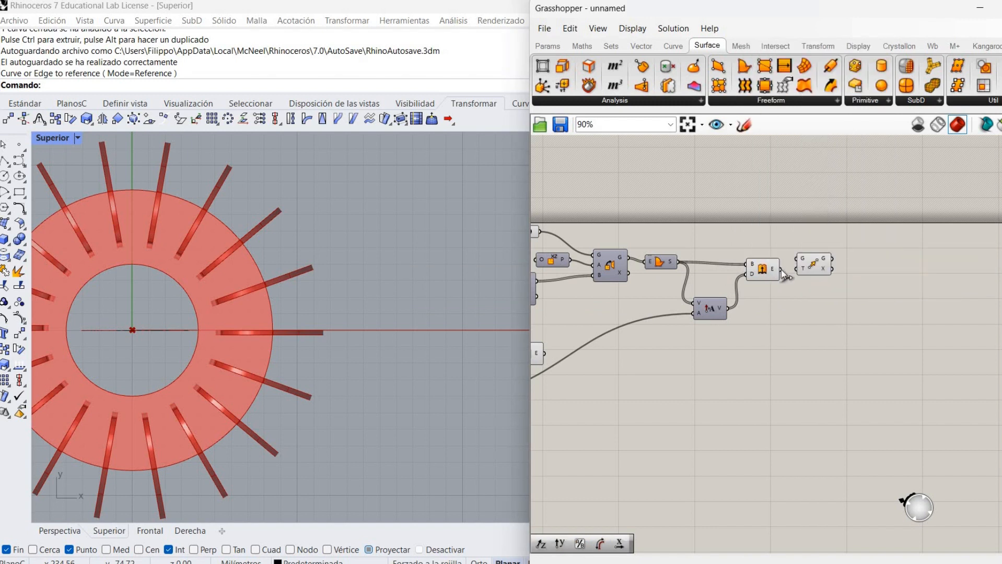
drag(781, 269, 831, 266)
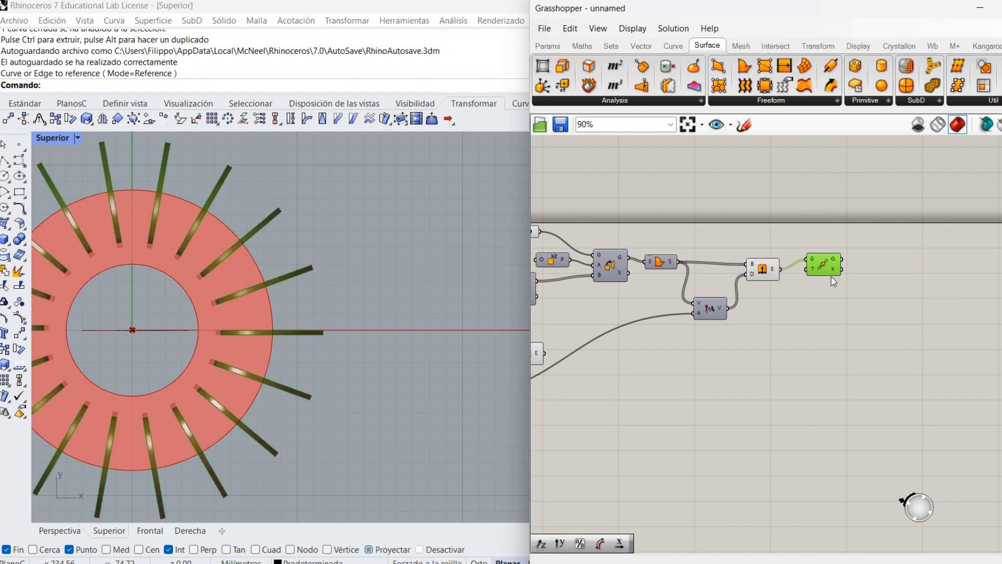
key(Delete)
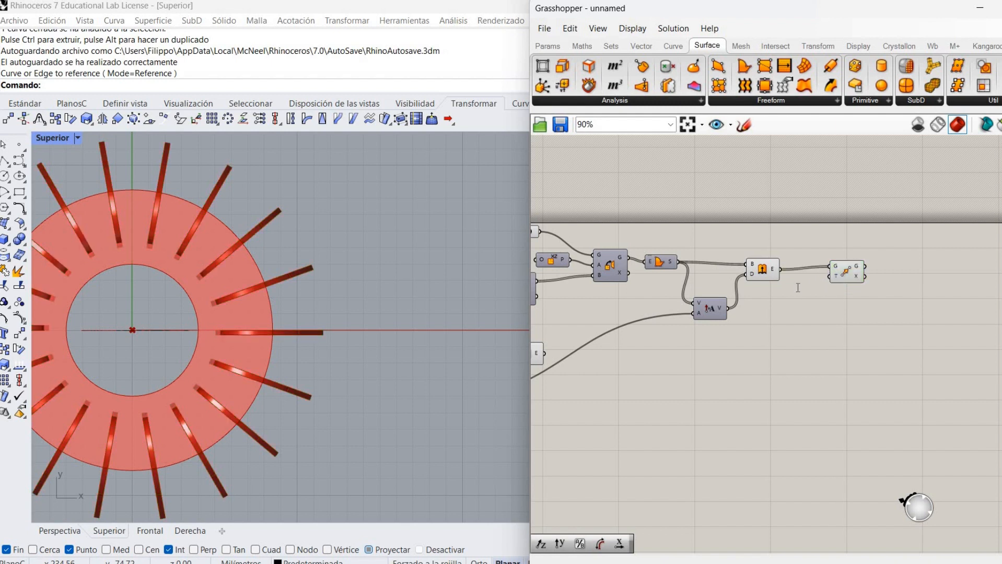
Add a second Amplitude component below the rib Extrude and wire the rib surfaces into its V input.
double_click(794, 287)
text(ampl)
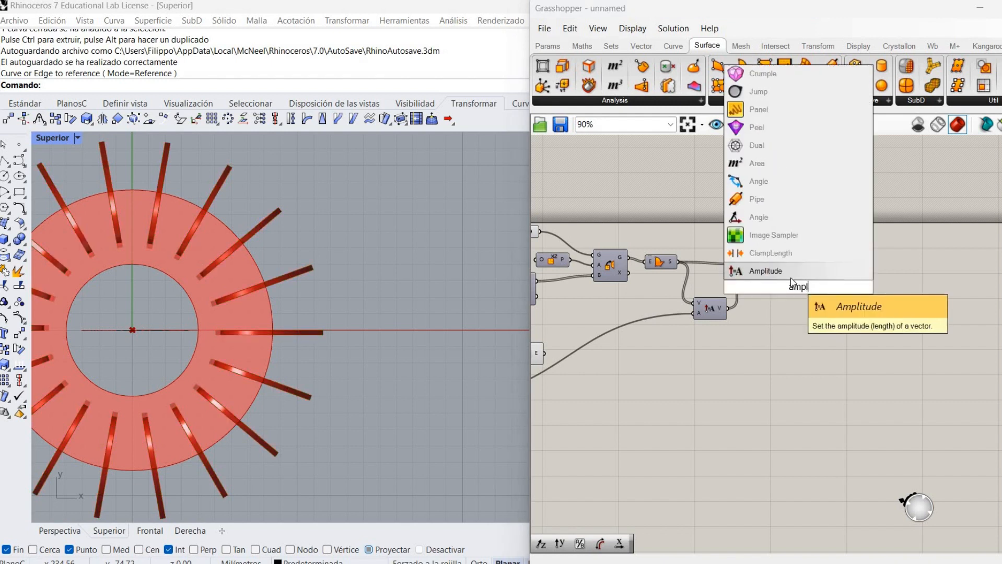
key(Return)
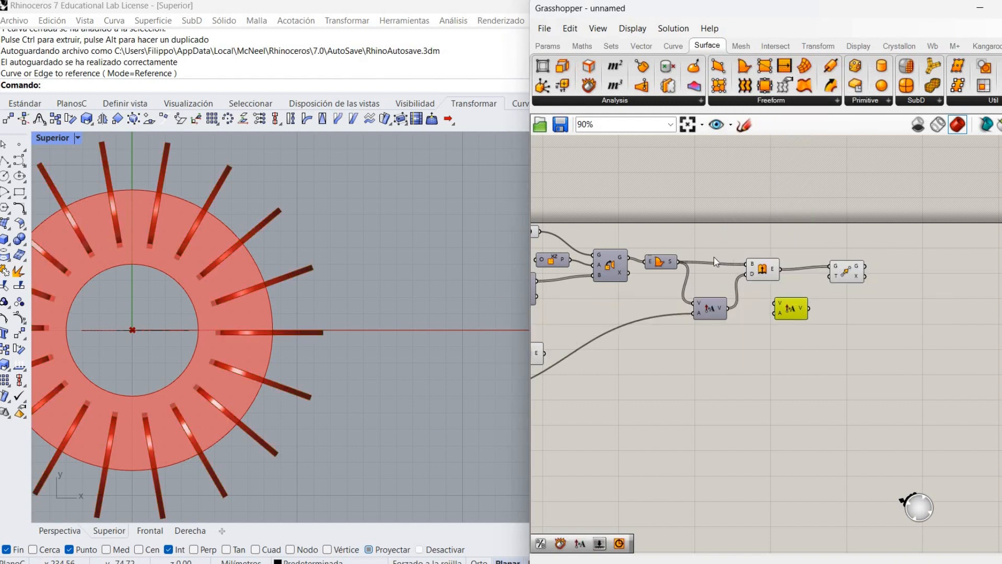
drag(675, 262, 774, 305)
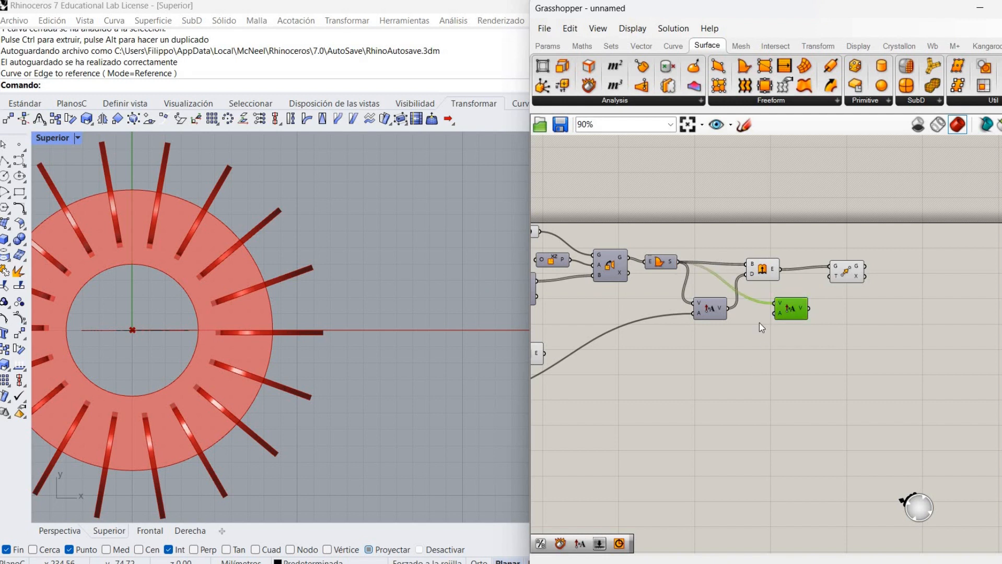
click(760, 321)
drag(771, 268, 776, 260)
drag(791, 309, 799, 306)
Add a Division by 2, feed it the thickness value through a relay on the existing wire, and connect its result to the second Amplitude's A input.
double_click(747, 345)
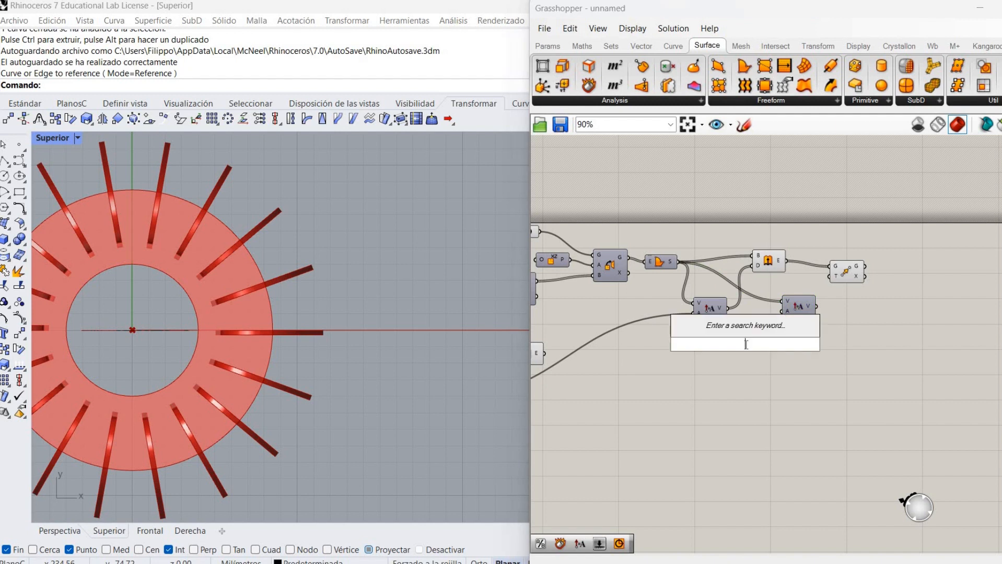
text(/)
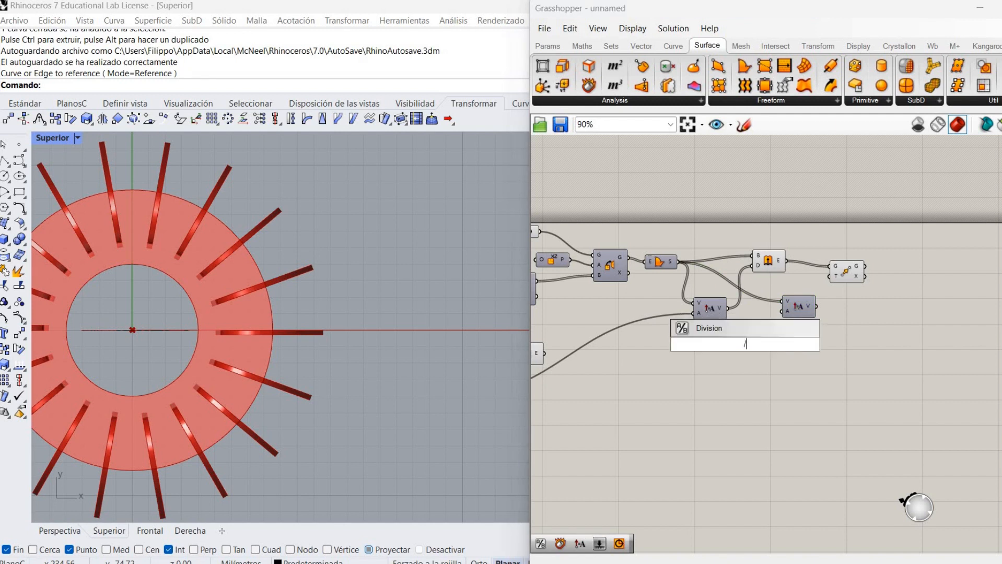
text(2)
key(Return)
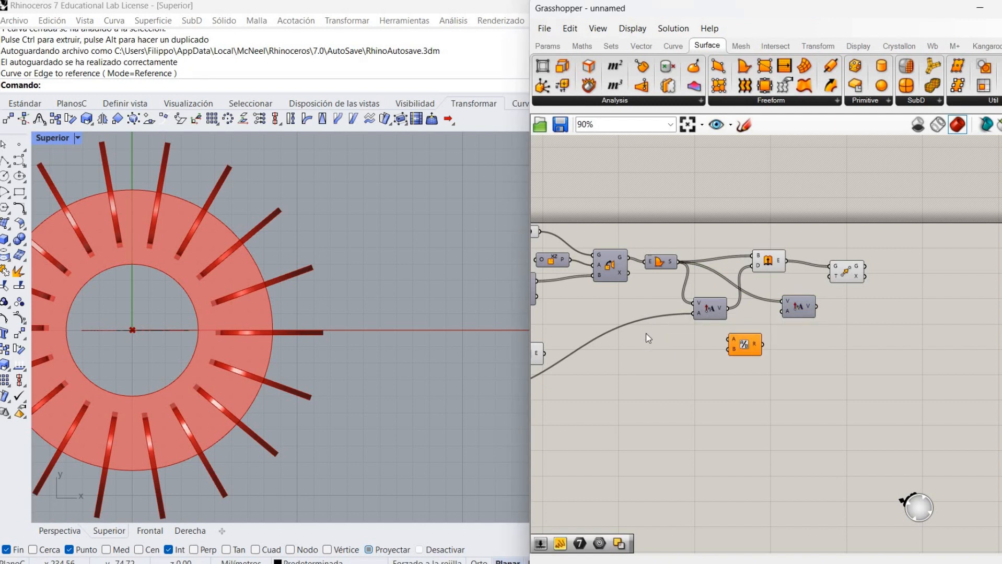
double_click(646, 322)
drag(653, 319, 734, 340)
drag(782, 311, 763, 344)
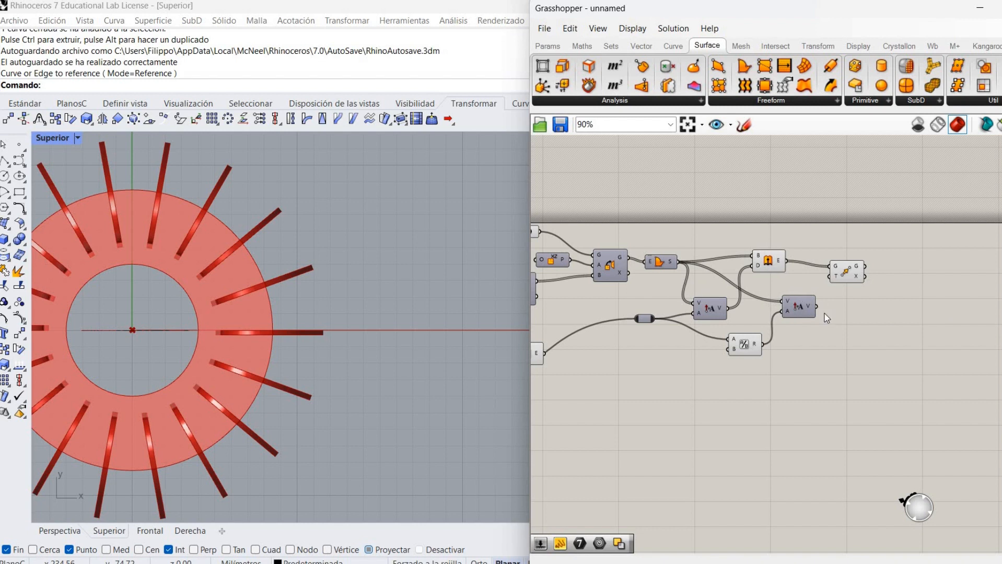
Wire the second Amplitude's output into Move's T input and turn off the rib Extrude preview.
drag(832, 282, 831, 277)
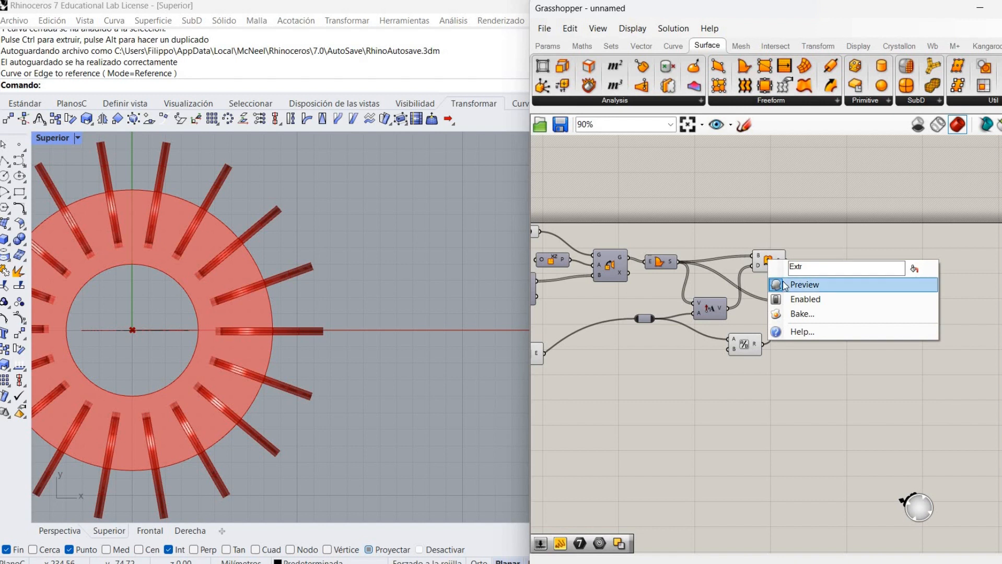
click(786, 285)
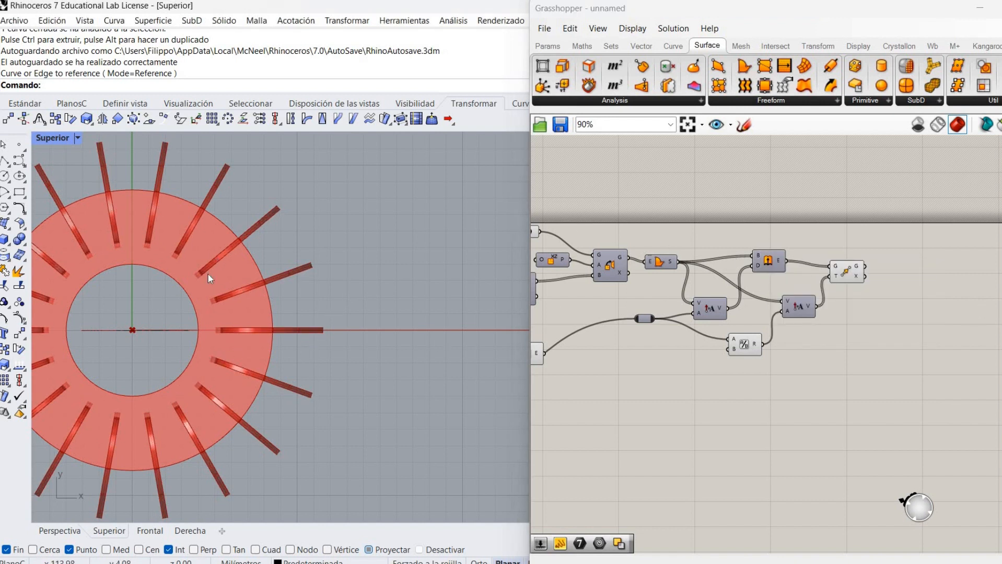
scroll(230, 266, up, 3)
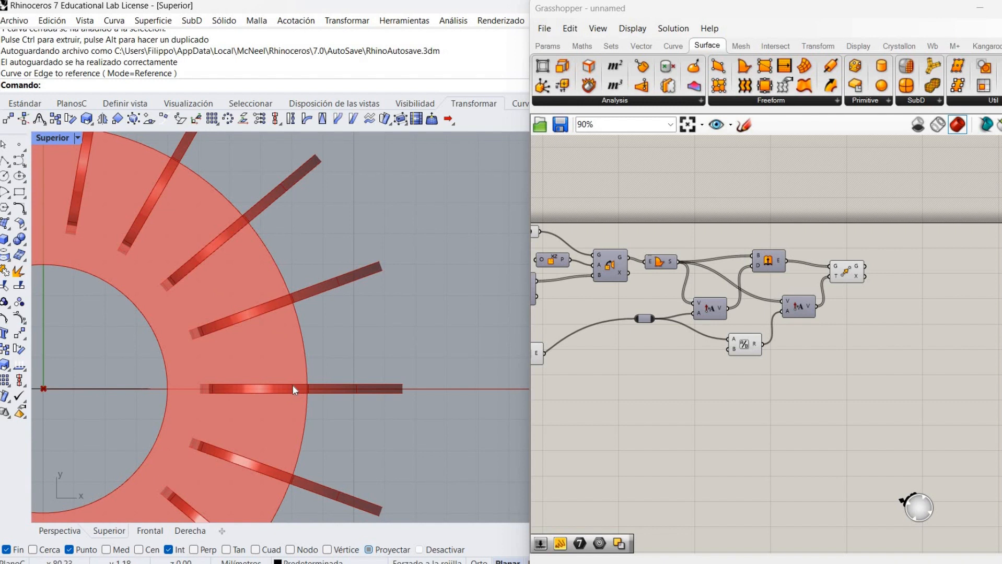
scroll(293, 387, down, 3)
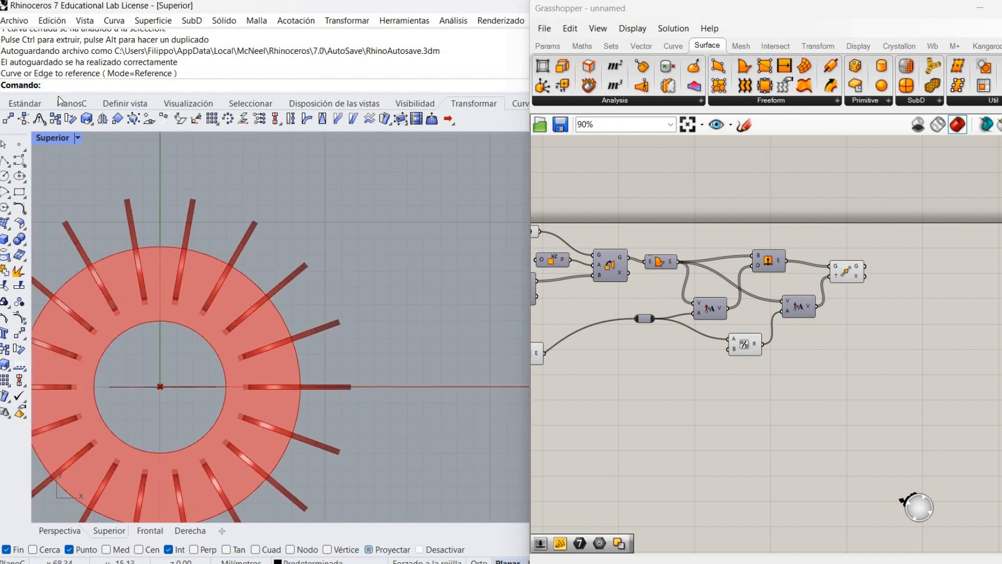
Examine the moved ribs and their intersection with the ring in the Perspective view.
double_click(51, 141)
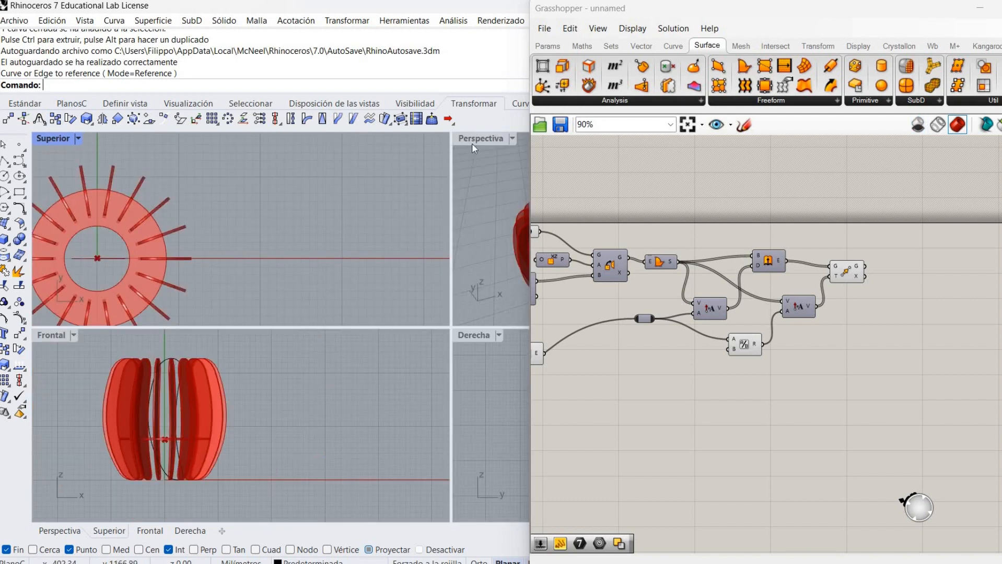
double_click(472, 140)
scroll(376, 313, up, 2)
right_drag(375, 313, 295, 347)
scroll(295, 347, up, 3)
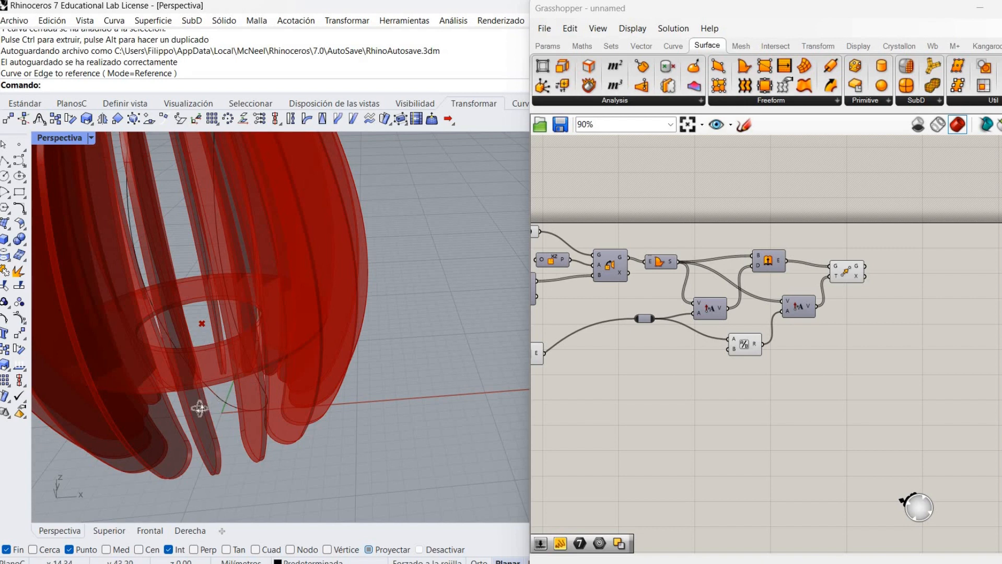
right_drag(197, 405, 211, 410)
scroll(269, 385, up, 5)
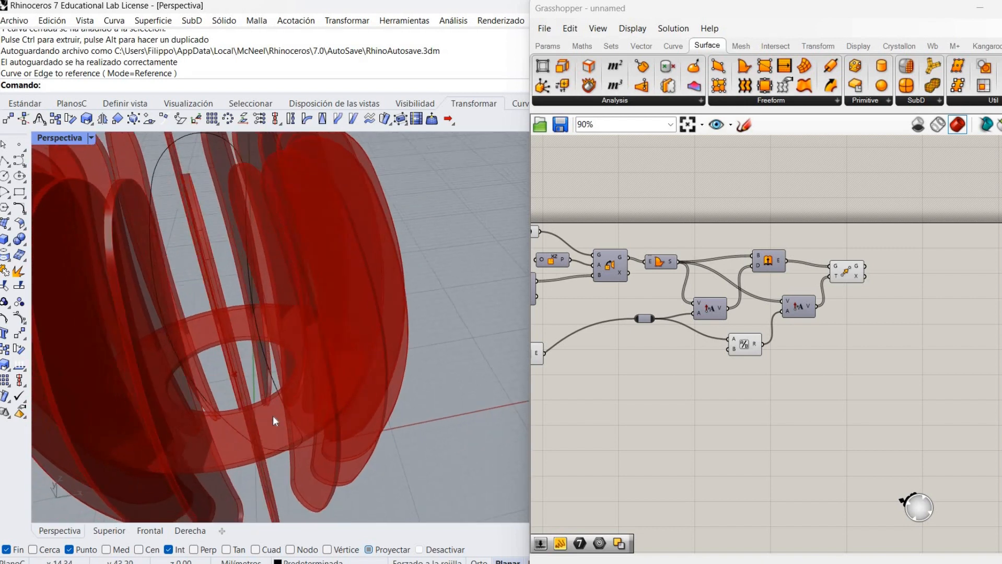
right_drag(267, 442, 256, 364)
scroll(255, 360, down, 3)
Shift the profile curve slightly along the X axis and check the updated ribs around the ring.
click(264, 347)
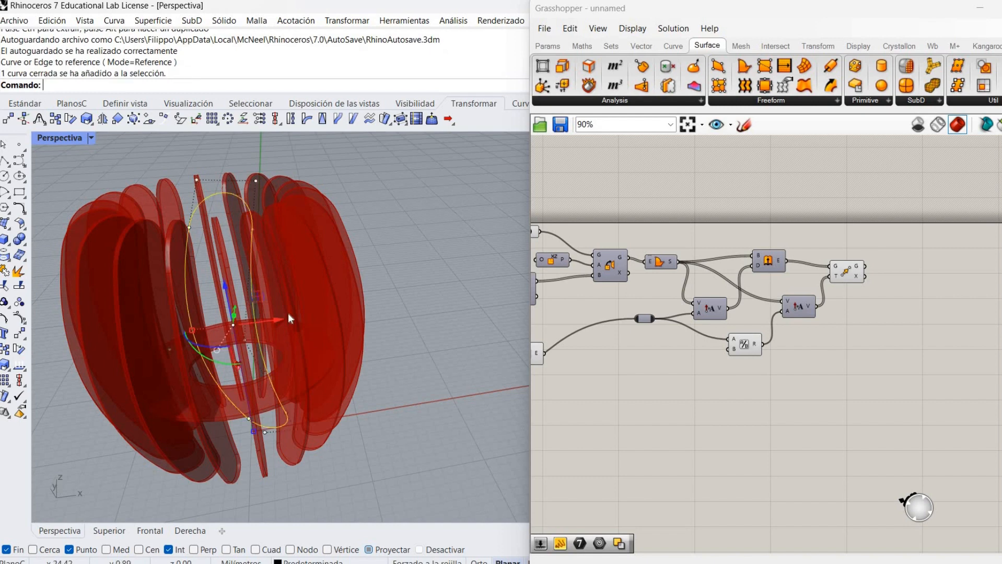
mouse_move(276, 321)
mouse_down()
mouse_move(254, 324)
mouse_move(283, 325)
mouse_move(272, 323)
mouse_up()
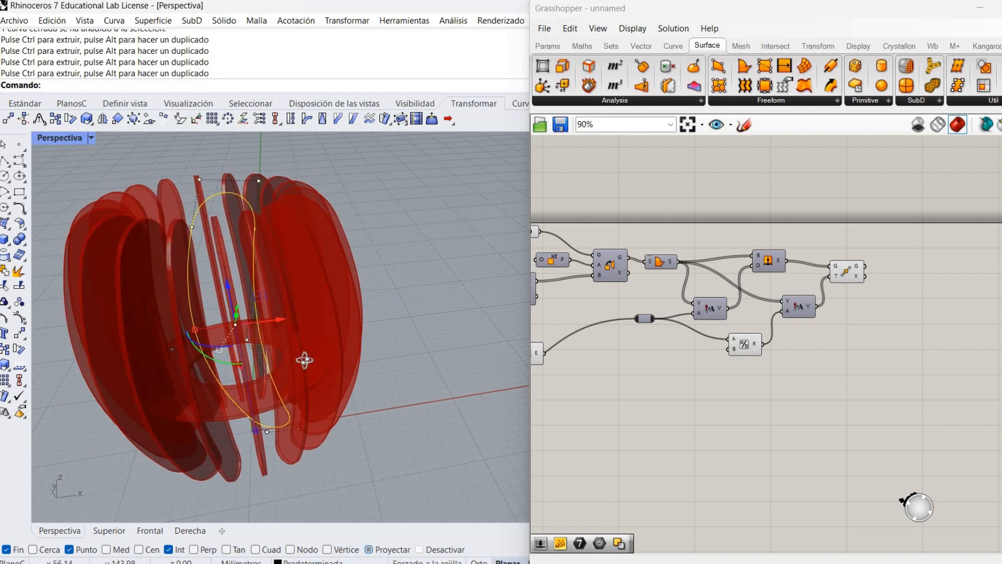
right_drag(305, 360, 279, 367)
scroll(281, 378, down, 3)
click(273, 382)
scroll(271, 384, up, 7)
scroll(262, 365, down, 3)
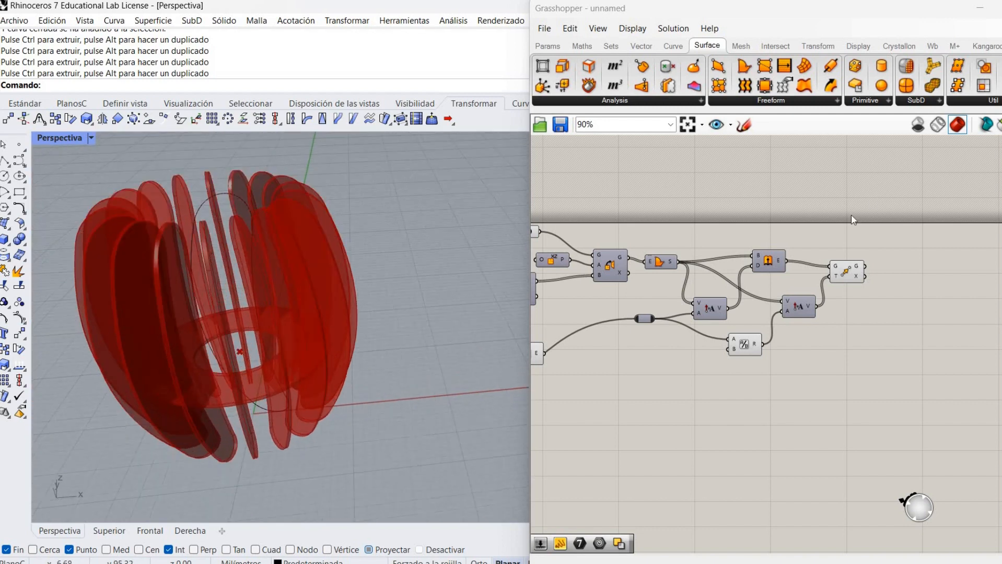
Move the ring's Extrude, its upstream components and the 75 panel lower on the canvas, clear of the rib components.
right_drag(787, 352, 932, 296)
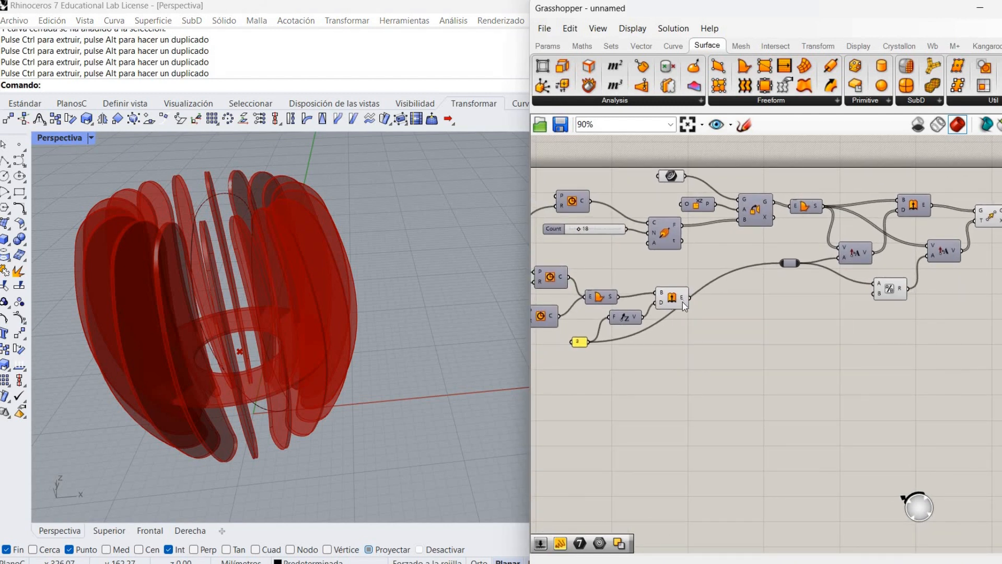
drag(687, 307, 828, 369)
click(860, 343)
right_drag(562, 319, 733, 285)
drag(859, 343, 595, 230)
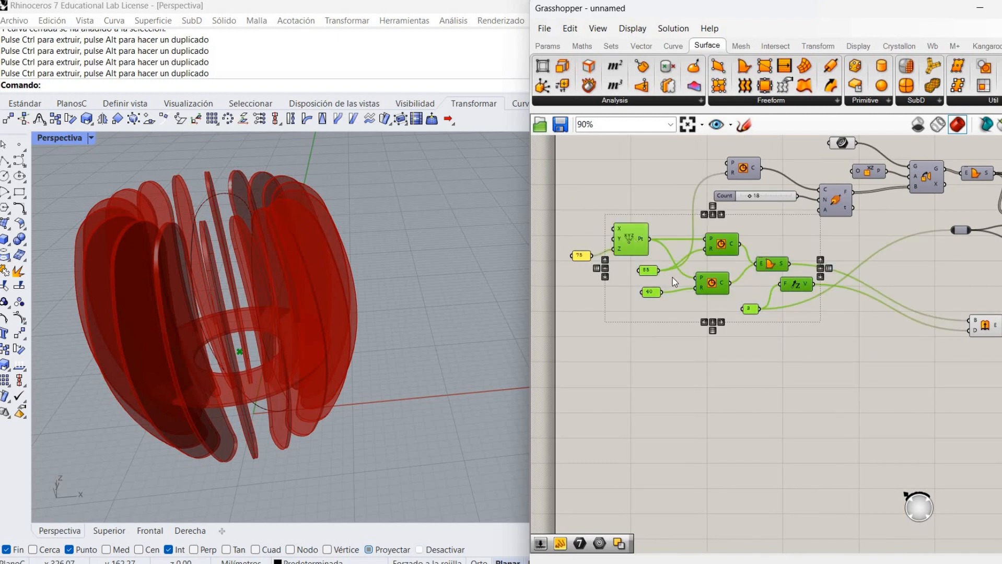
drag(705, 284, 756, 335)
click(602, 226)
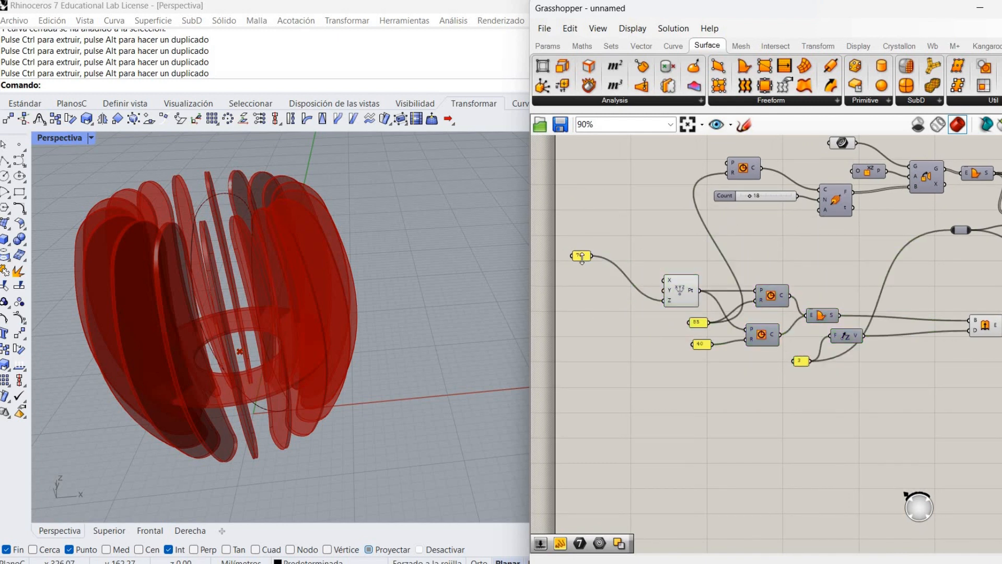
drag(582, 254, 608, 312)
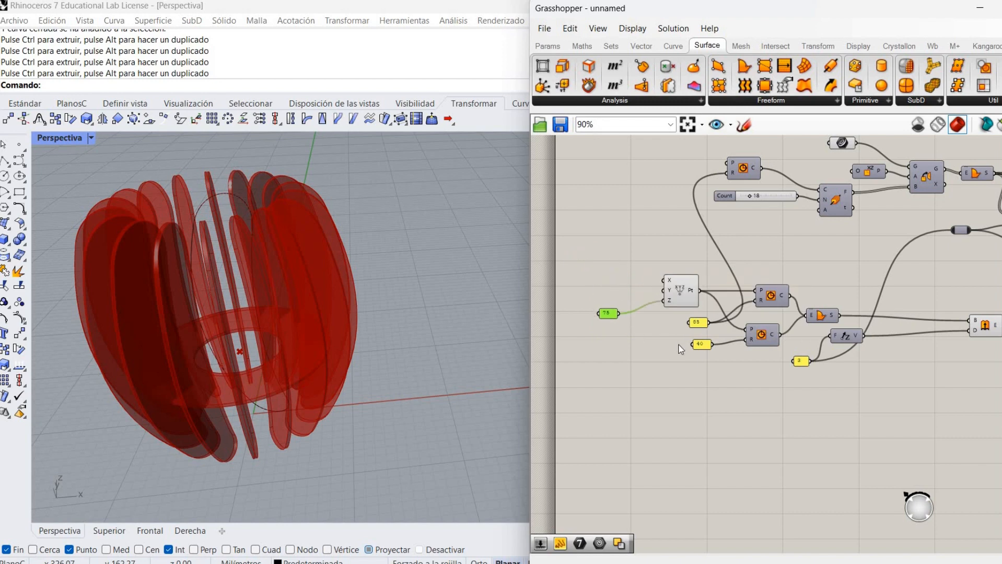
right_drag(660, 459, 675, 502)
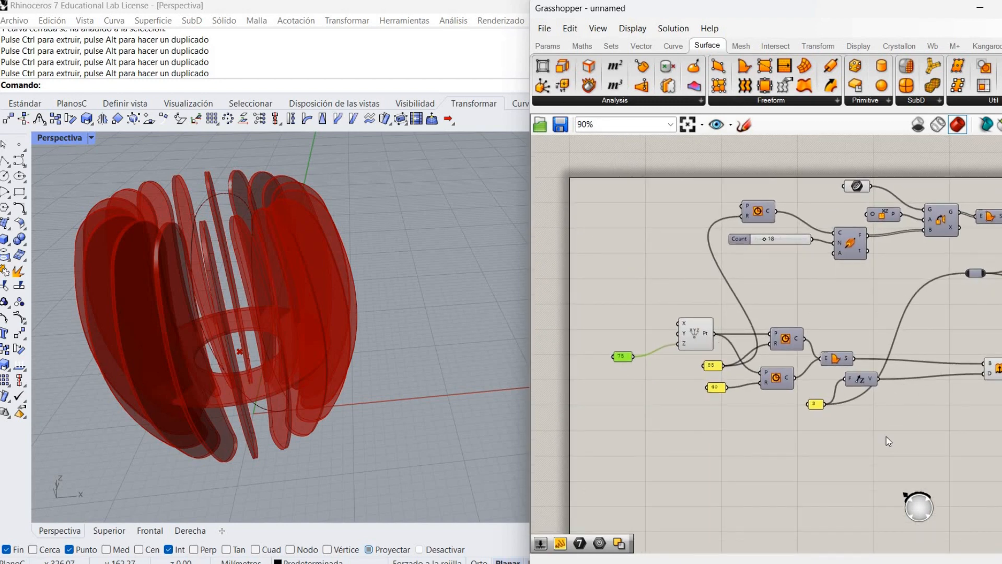
Group the ring's circles, boundary surface, Extrude, vector and value panels together on the canvas.
click(840, 421)
scroll(701, 368, down, 3)
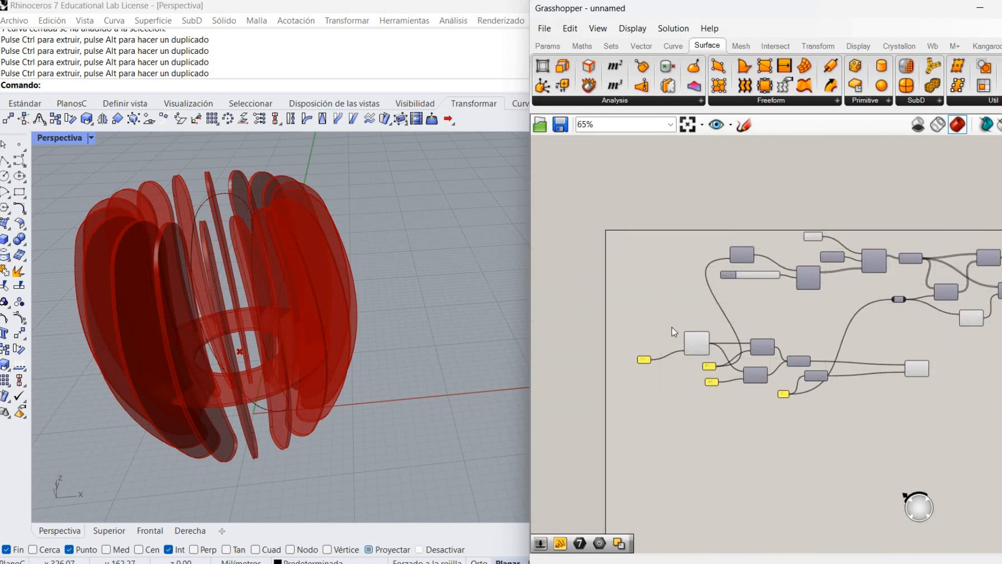
drag(620, 319, 939, 506)
key(ctrl+g)
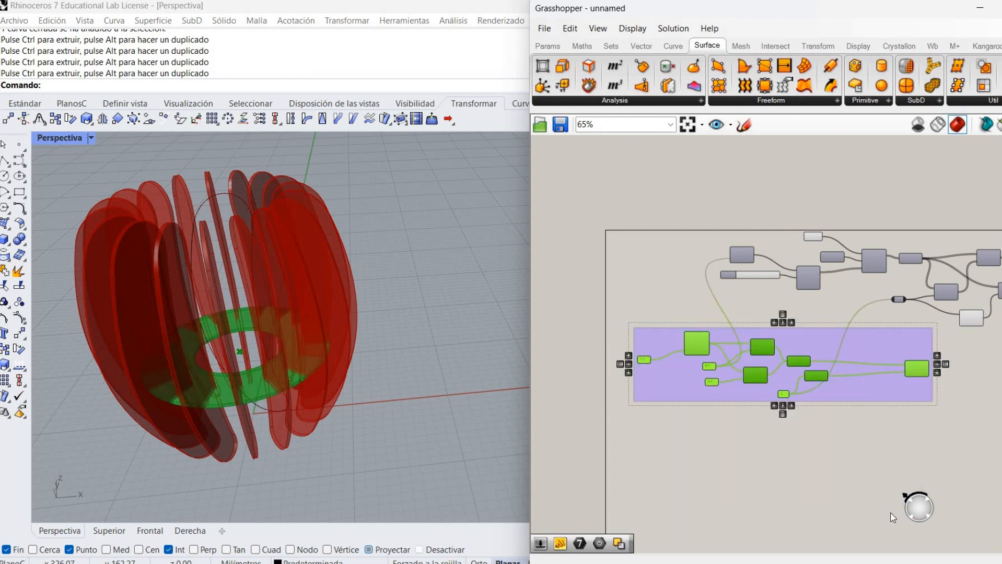
click(971, 451)
Group all the rib components, including Move and the negative vector component, and shift the group slightly upward, clear of the ring group.
scroll(883, 515, up, 4)
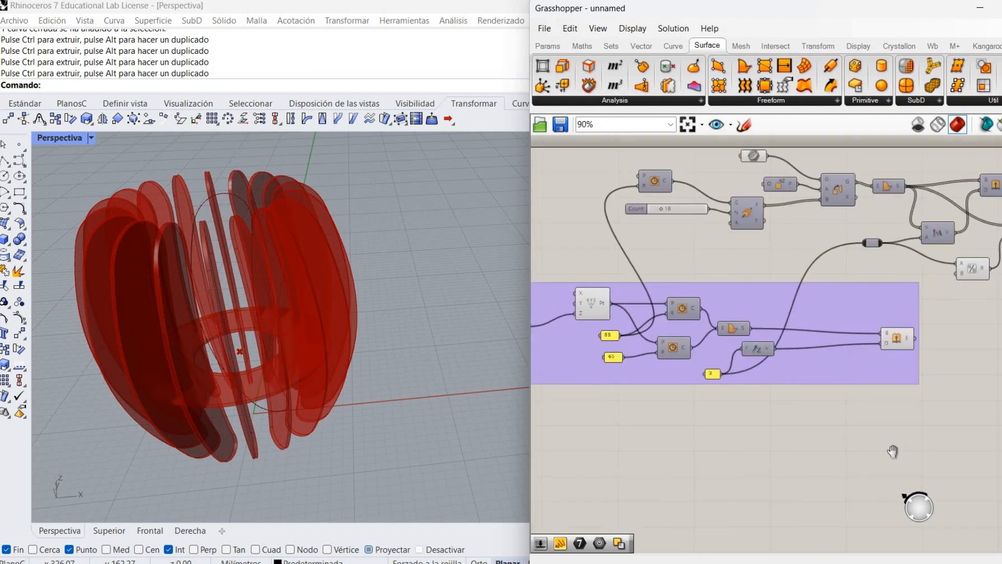
scroll(878, 519, down, 4)
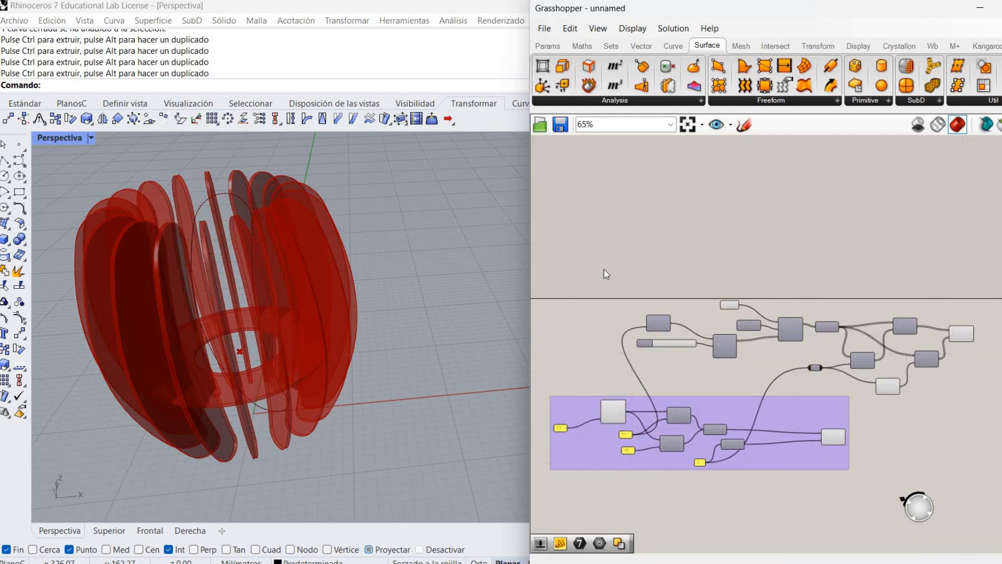
drag(604, 269, 971, 391)
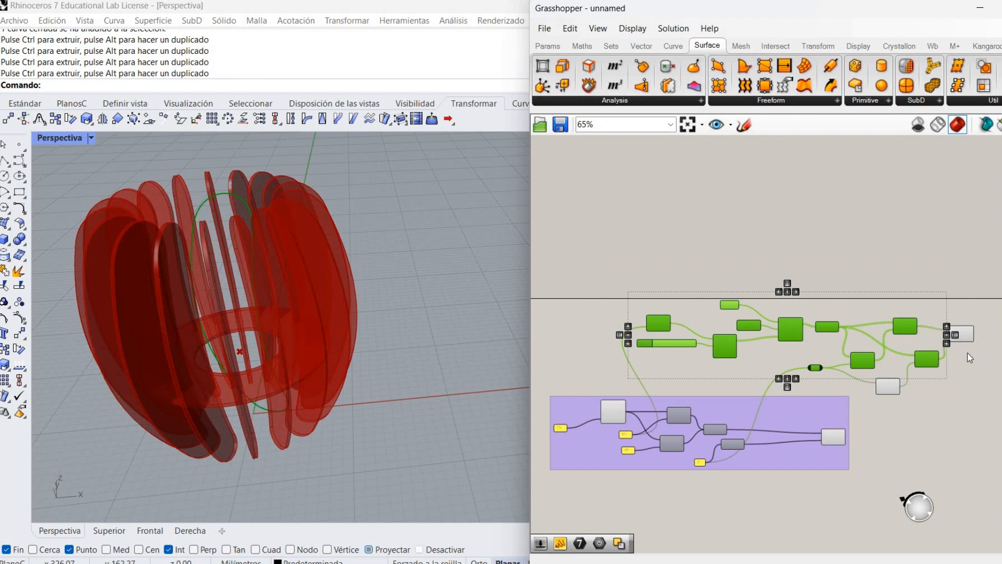
scroll(976, 319, up, 3)
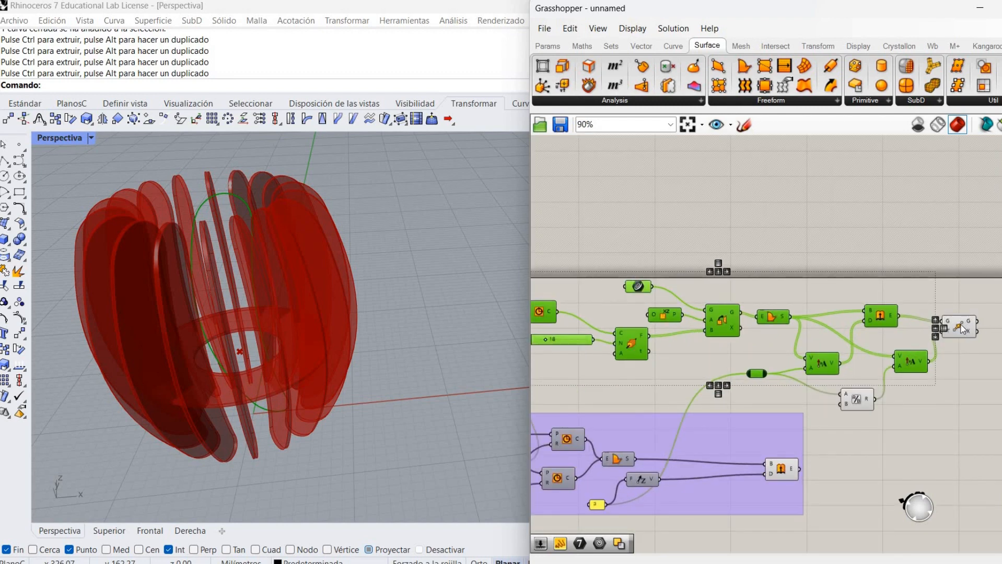
shift+click(959, 327)
shift+click(862, 398)
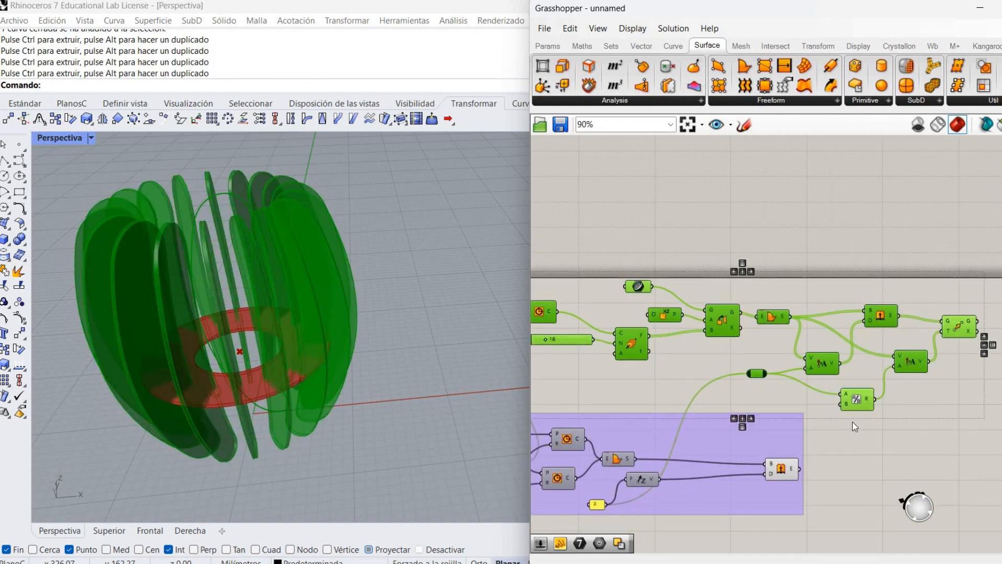
key(ctrl+g)
scroll(806, 355, down, 3)
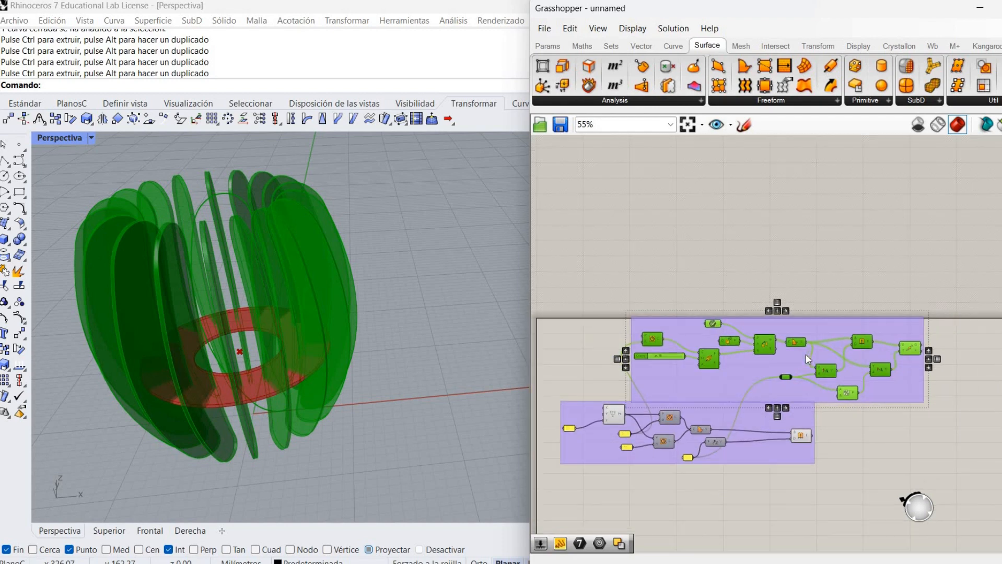
click(814, 335)
mouse_move(814, 388)
mouse_down()
mouse_move(817, 400)
mouse_move(825, 378)
mouse_up()
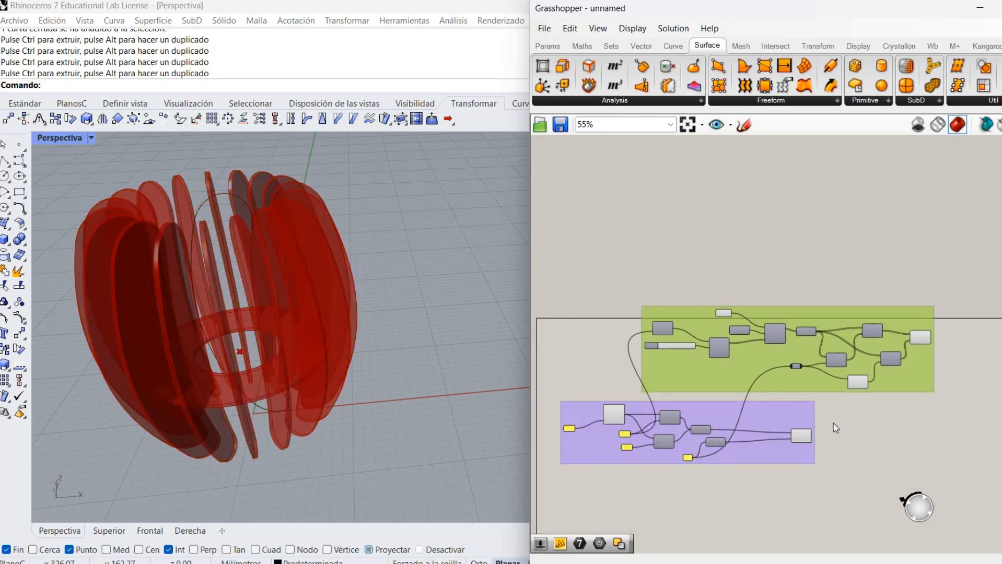
click(833, 424)
Add a Geometry parameter fed by the ribs' Move output and turn off the Move preview.
scroll(858, 427, up, 3)
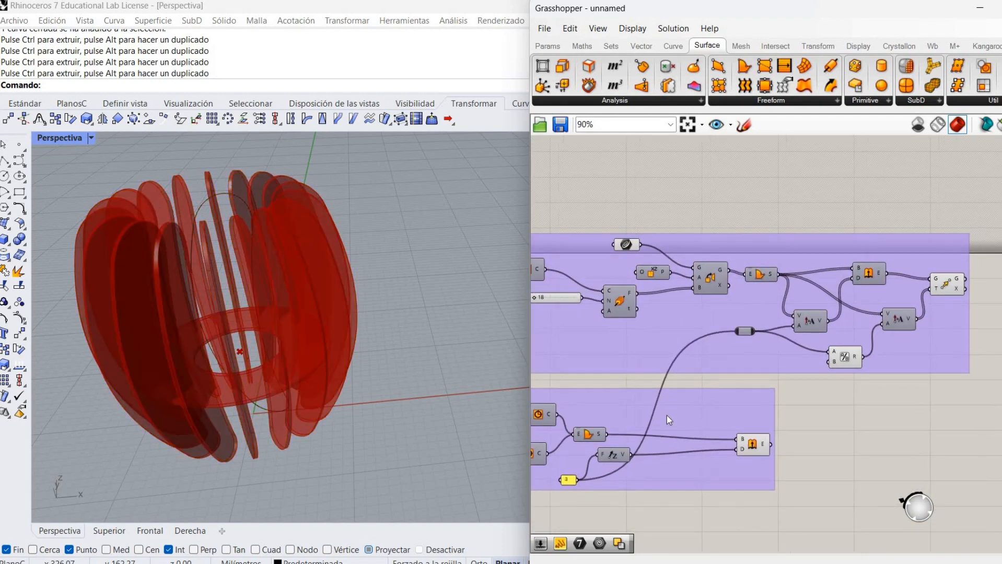
double_click(827, 291)
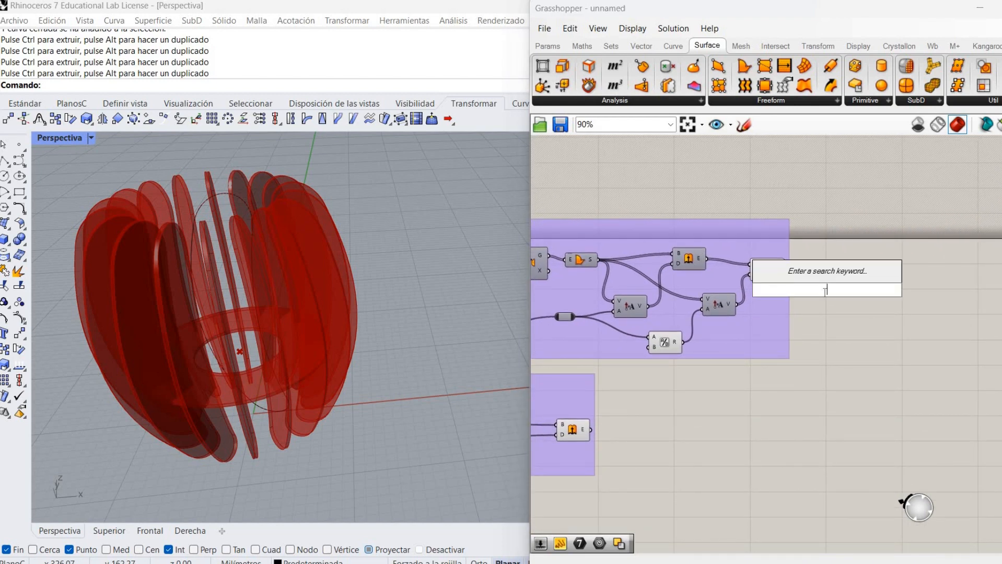
text(geo)
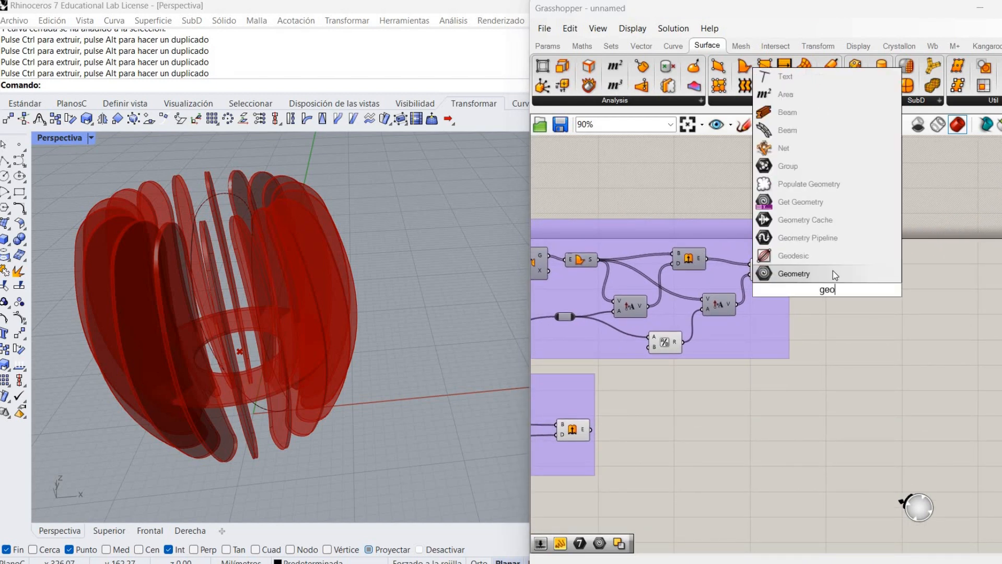
click(833, 272)
drag(786, 265, 824, 291)
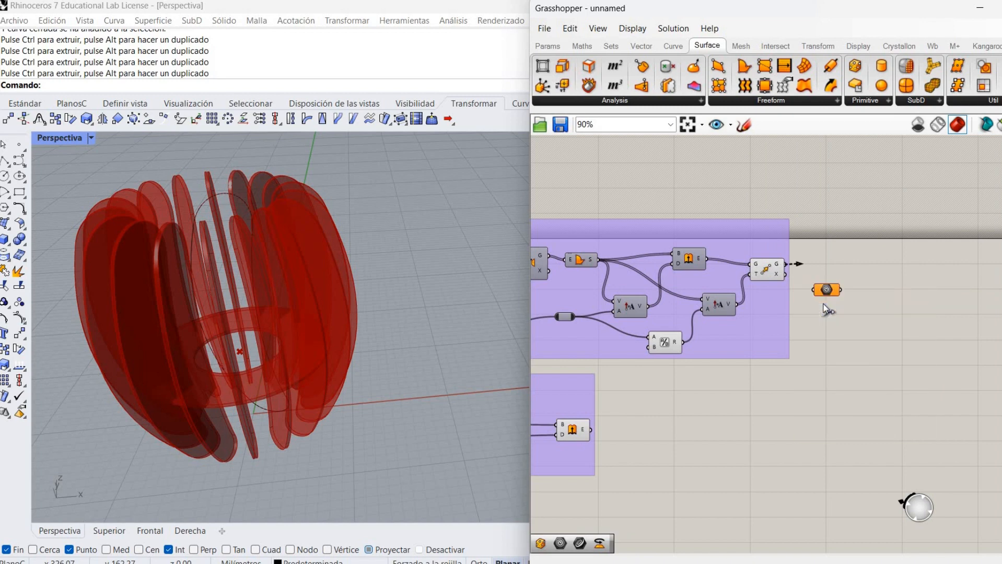
right_click(768, 269)
click(773, 406)
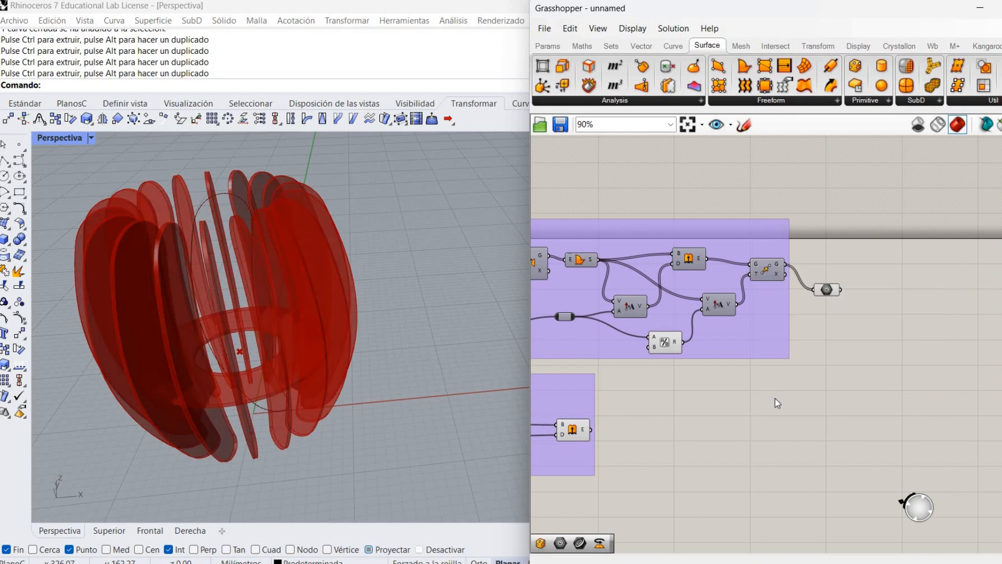
Add a second Geometry parameter fed by the ring's Extrude output and turn off that Extrude's preview.
double_click(775, 398)
text(geom)
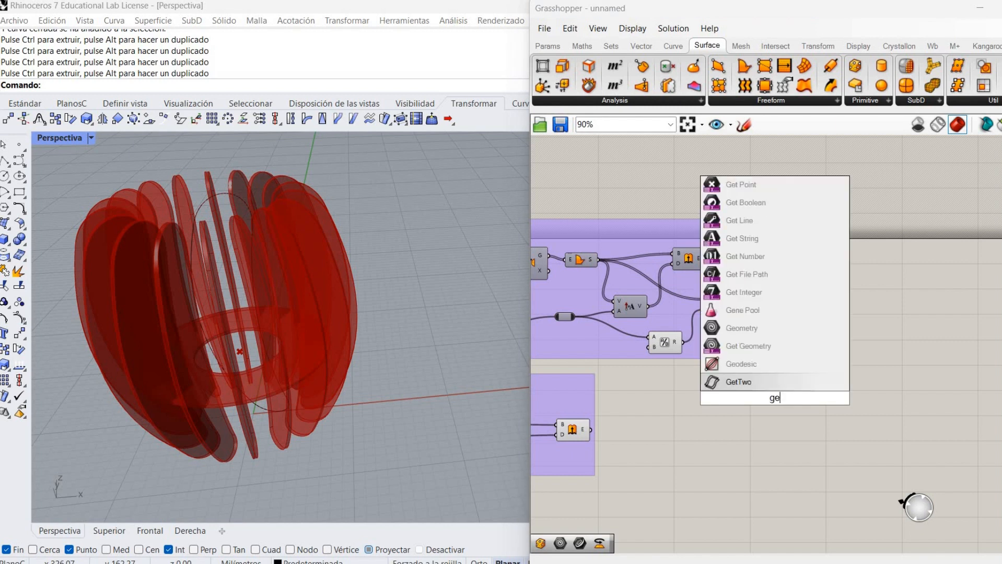
click(767, 377)
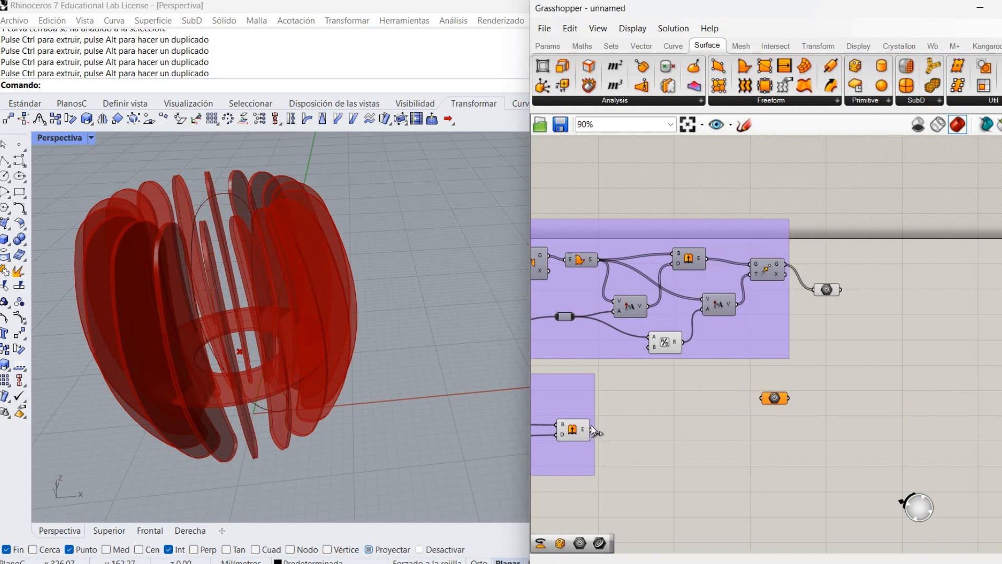
drag(591, 430, 762, 398)
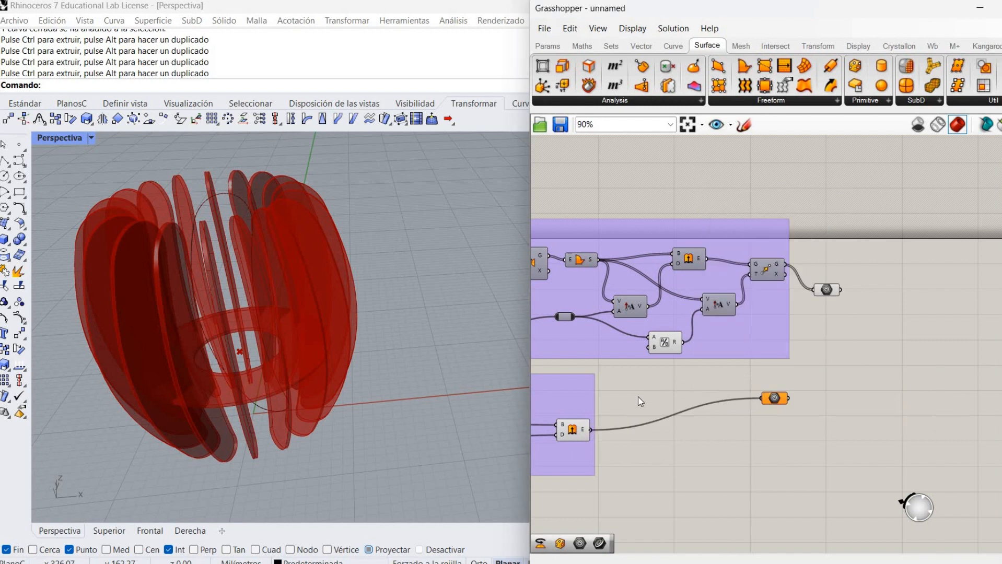
right_click(569, 434)
click(607, 459)
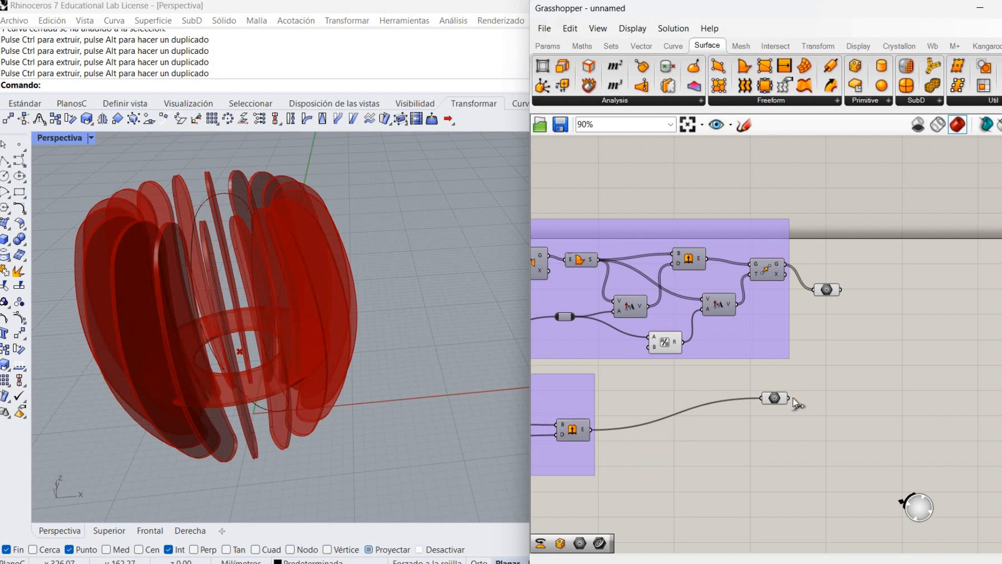
Line up the ring and rib Geometry parameters one above the other on the canvas, outside the groups.
drag(773, 403, 834, 408)
click(837, 325)
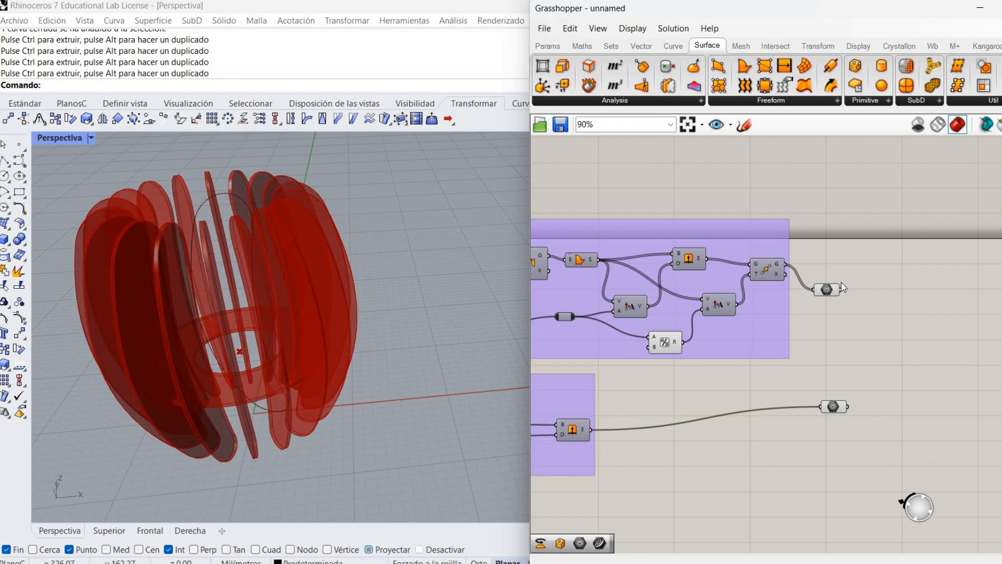
drag(841, 284, 856, 274)
click(835, 328)
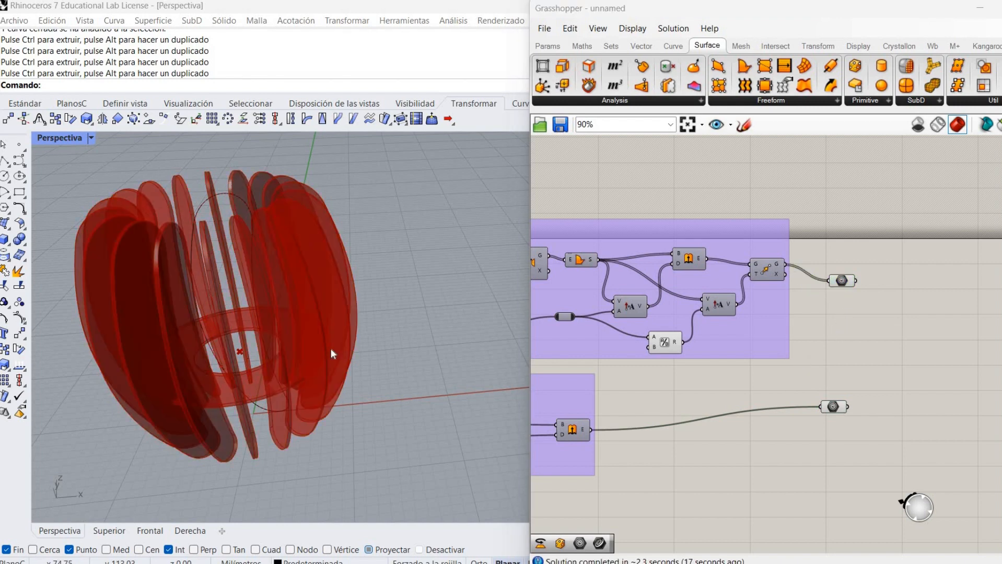
Add a Brep | Brep intersection with the rib Geometry in A and the ring Geometry in B, and inspect its curves on the ring.
right_drag(335, 347, 251, 397)
scroll(219, 421, up, 3)
scroll(217, 418, up, 4)
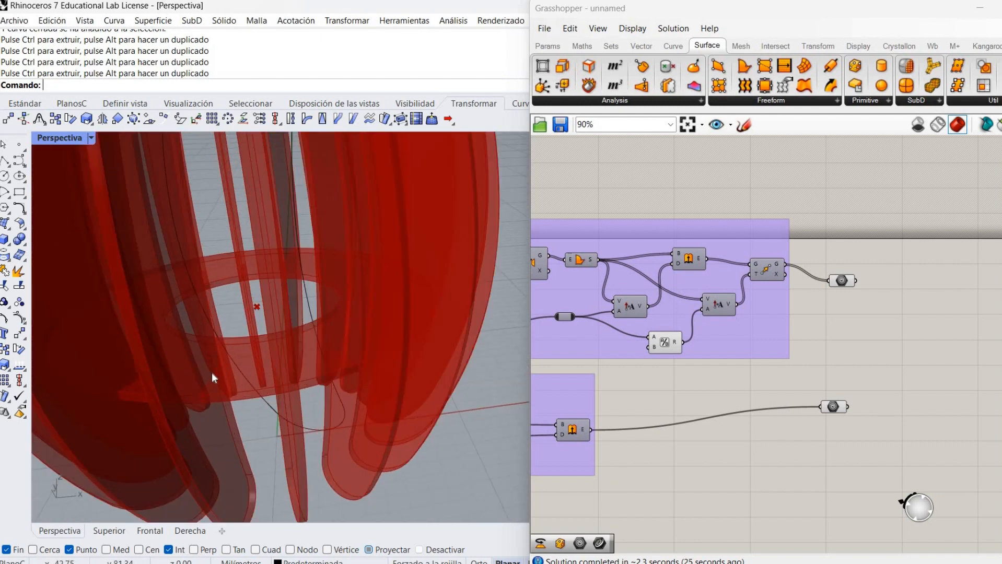
scroll(211, 373, down, 5)
right_drag(212, 372, 238, 323)
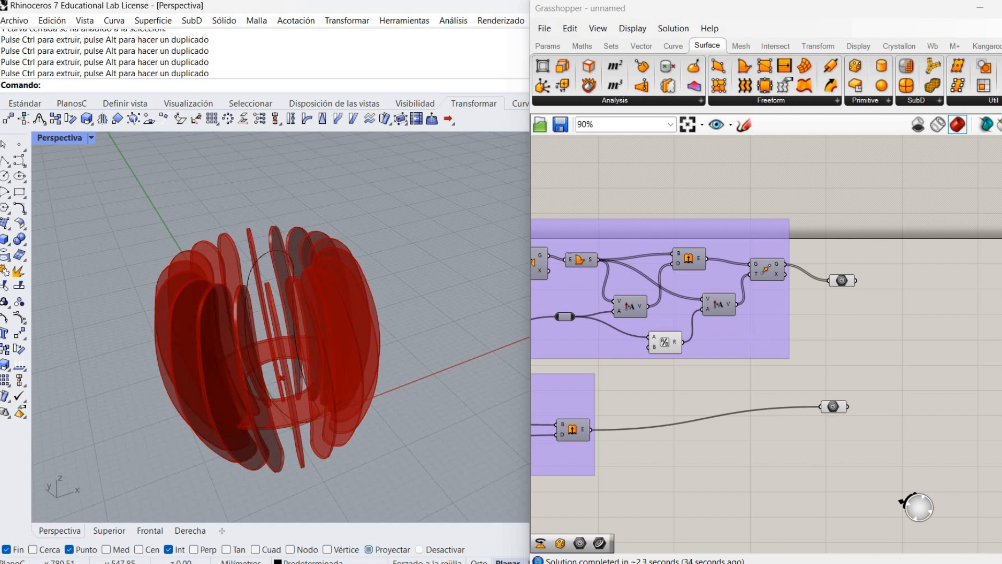
right_drag(773, 362, 730, 366)
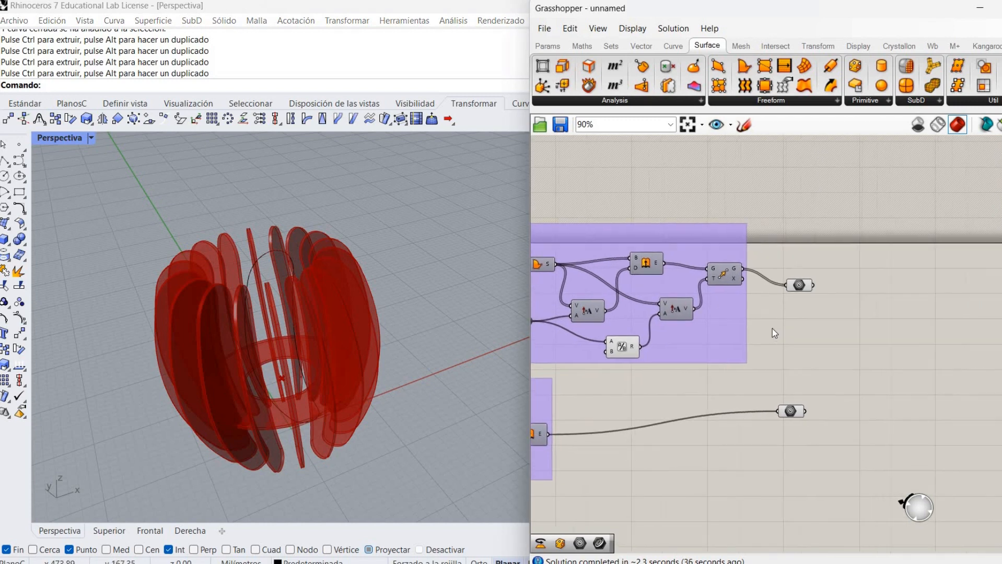
right_drag(771, 329, 711, 325)
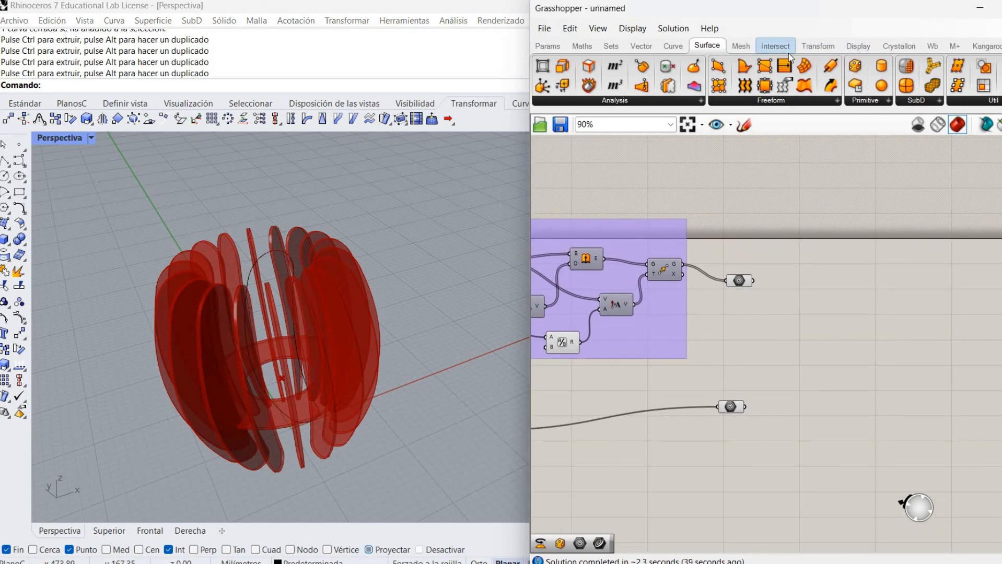
click(776, 46)
drag(752, 68, 816, 312)
drag(753, 280, 817, 300)
drag(754, 281, 804, 293)
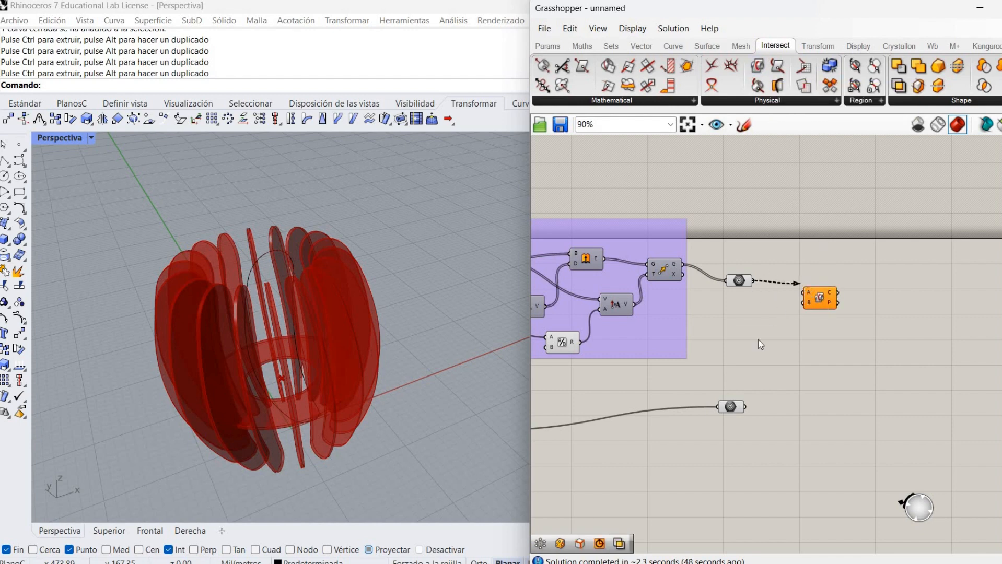
drag(745, 407, 804, 302)
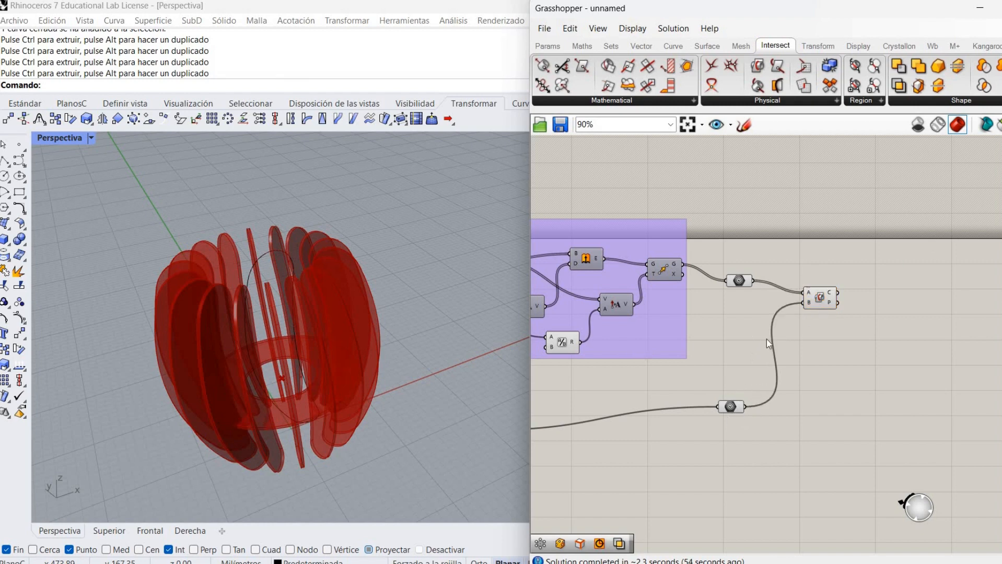
click(820, 298)
scroll(313, 412, up, 5)
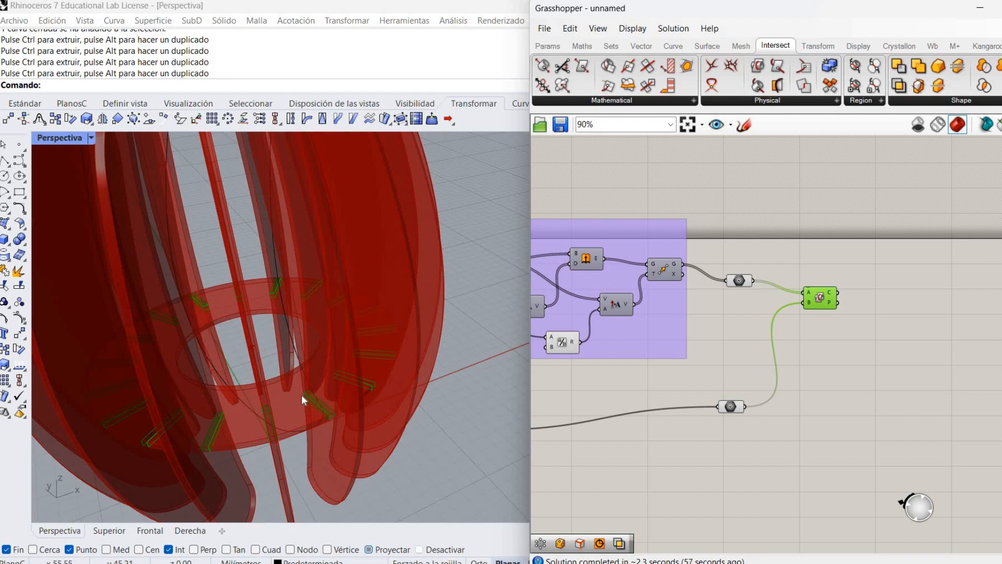
Add a Bounding Box fed by the intersection's C output and inspect the boxes where the ribs cross the ring.
click(894, 352)
double_click(876, 302)
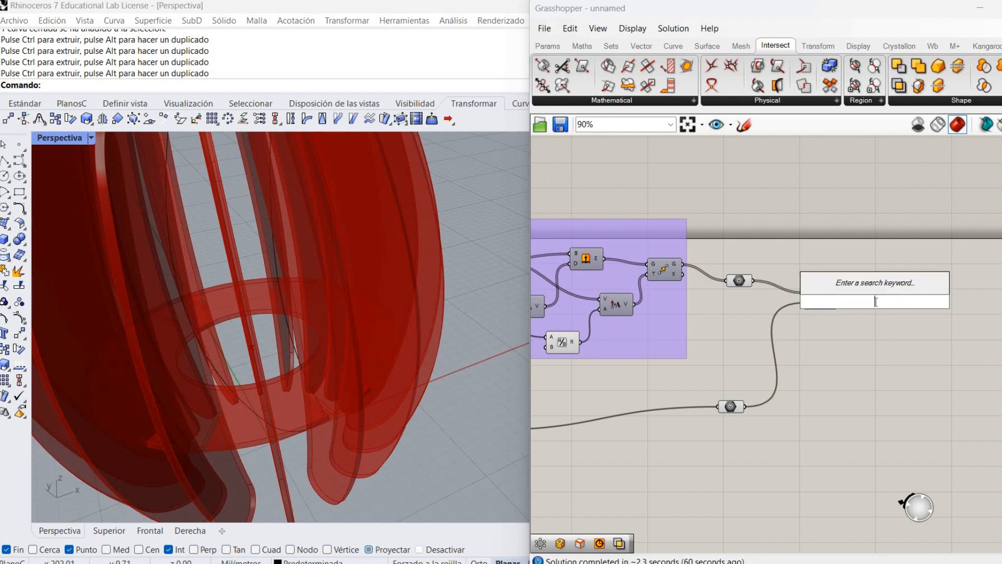
text(boun)
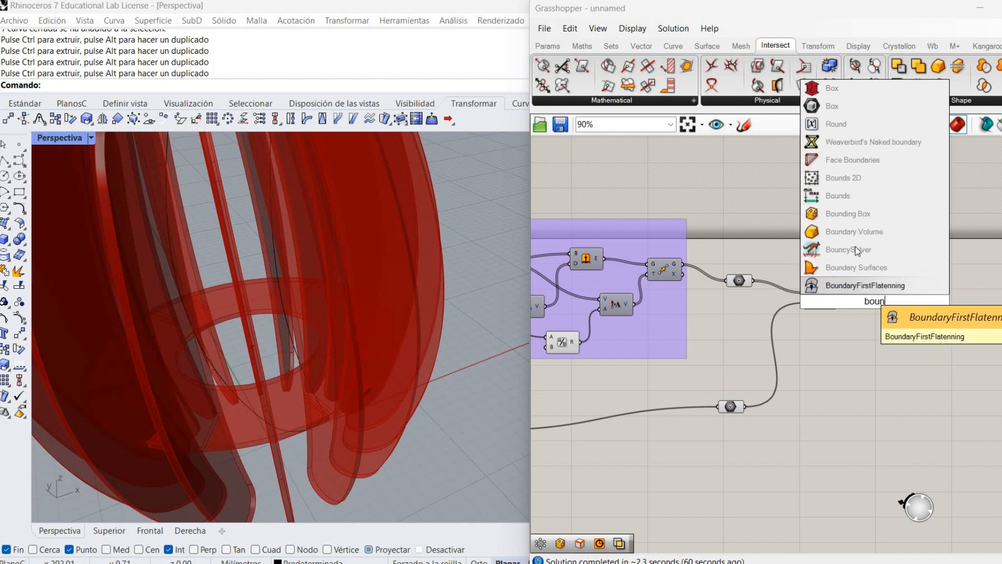
click(866, 213)
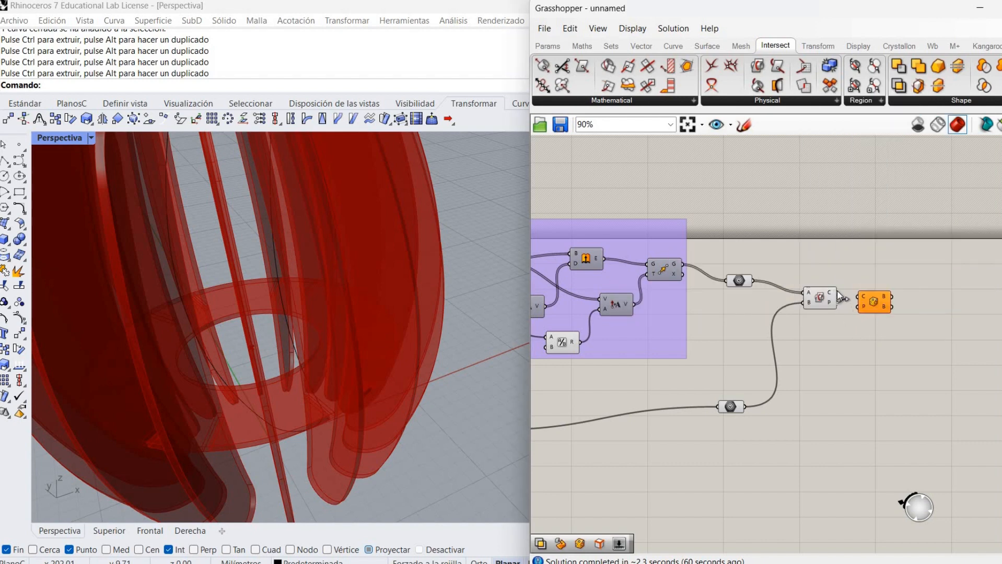
drag(839, 292, 859, 297)
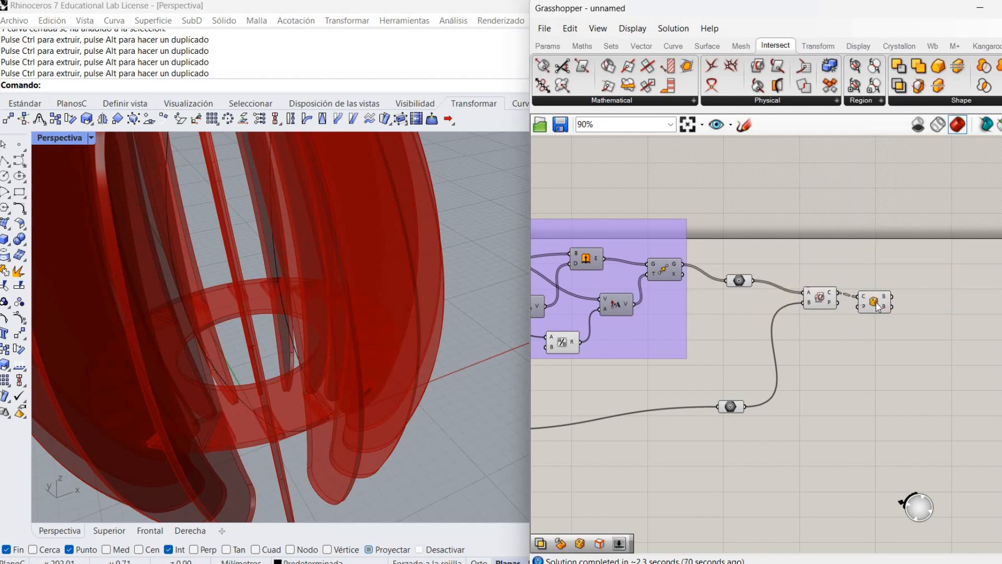
click(878, 307)
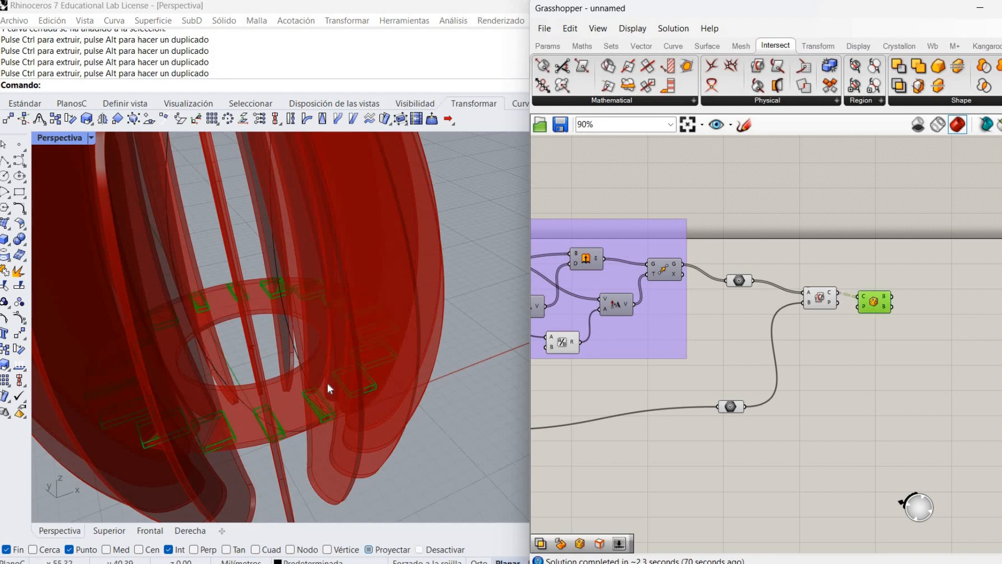
scroll(325, 383, down, 5)
scroll(311, 391, up, 3)
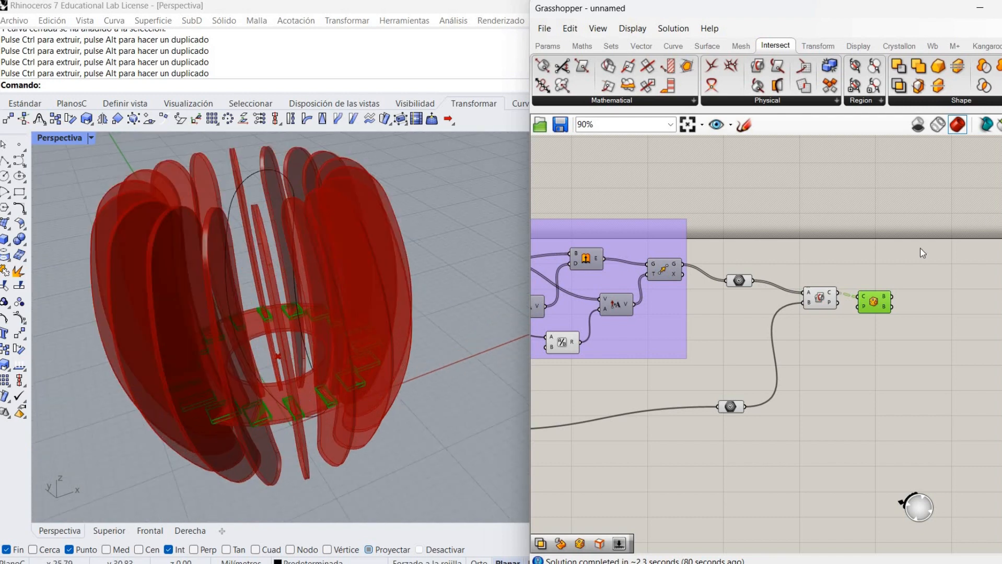
click(879, 317)
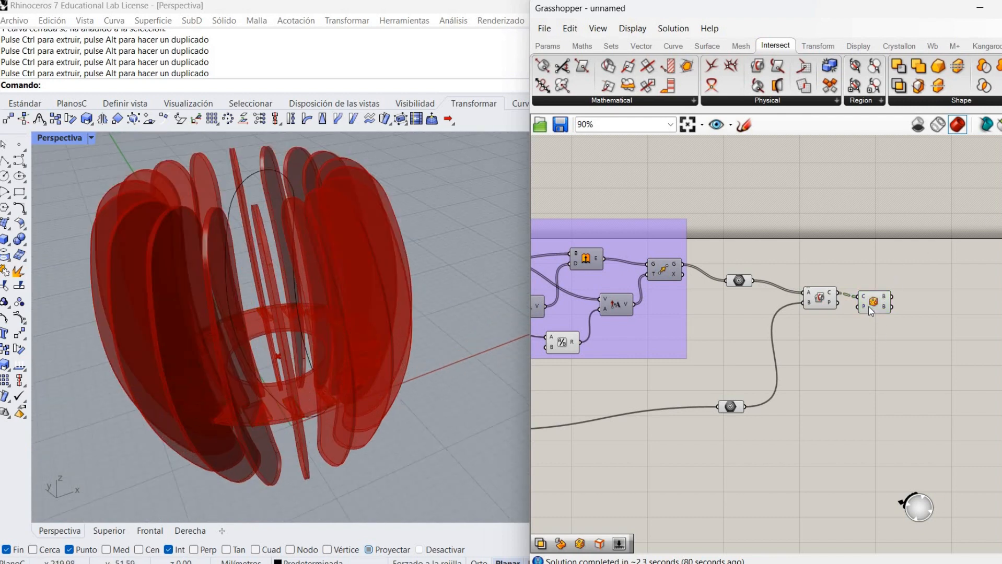
scroll(863, 311, up, 1)
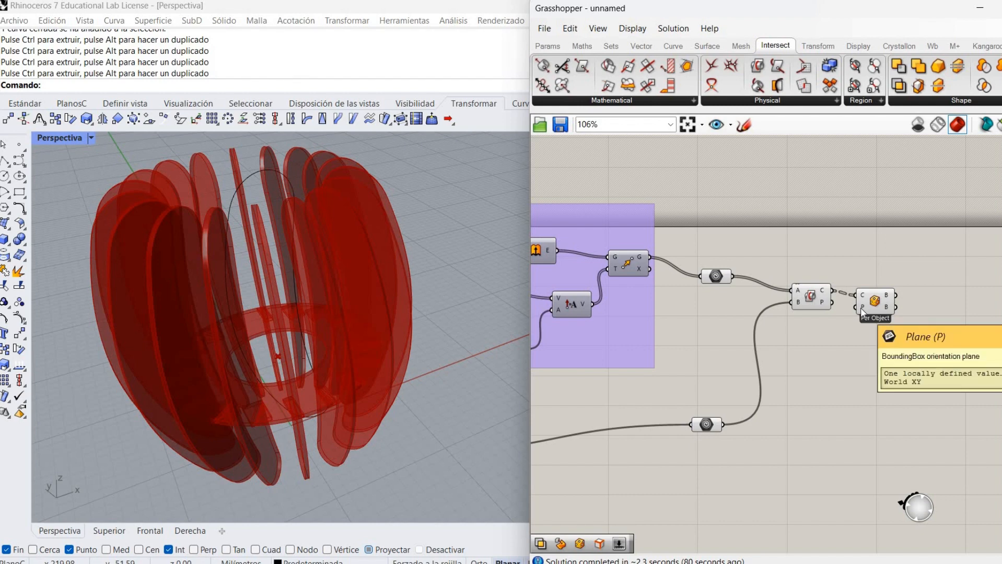
Connect the rib frames' F output to the Bounding Box's Plane input and inspect the resulting boxes around the ring.
scroll(861, 308, down, 2)
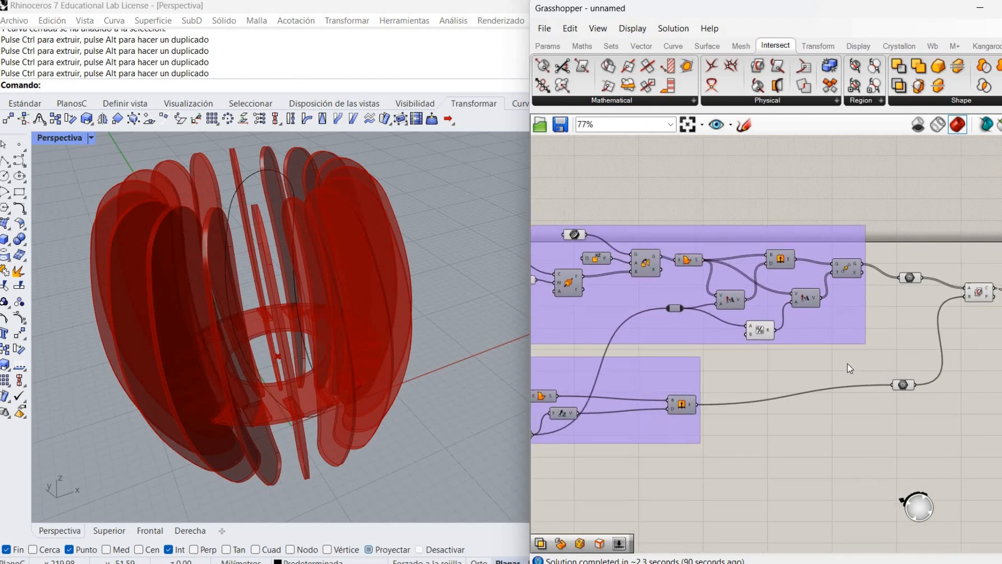
right_drag(876, 364, 909, 365)
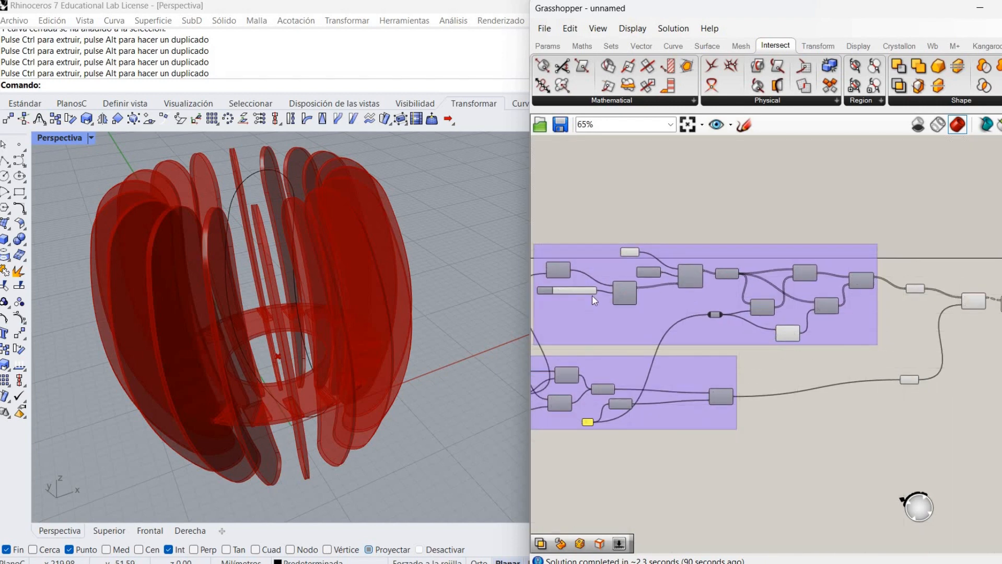
scroll(601, 290, up, 1)
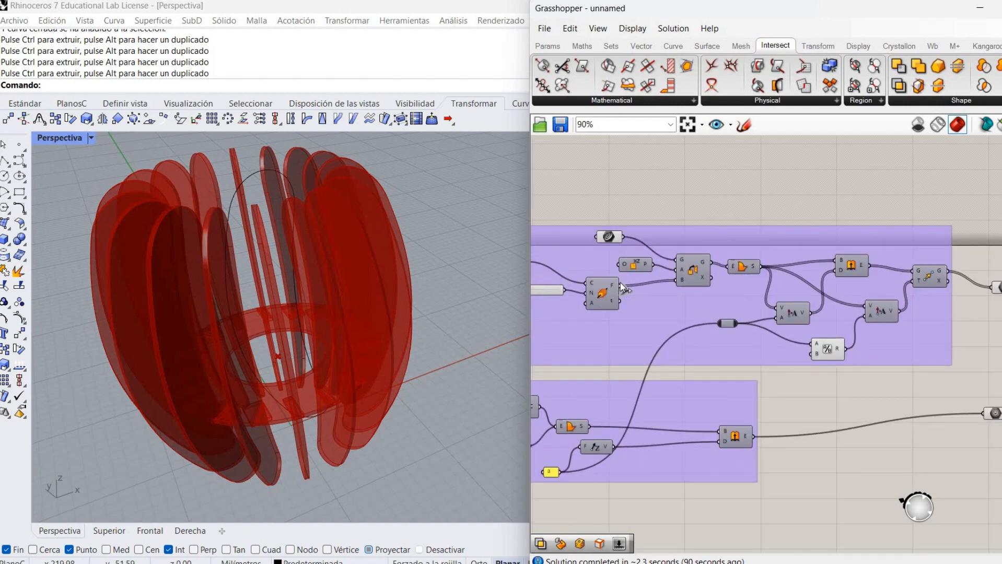
drag(622, 287, 971, 315)
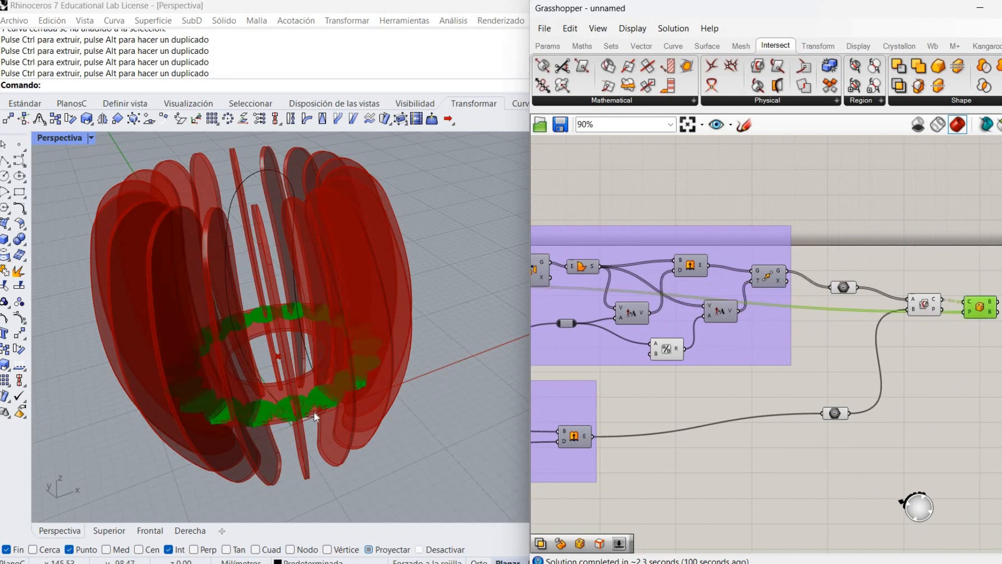
scroll(314, 413, up, 5)
scroll(150, 369, down, 5)
scroll(149, 369, up, 3)
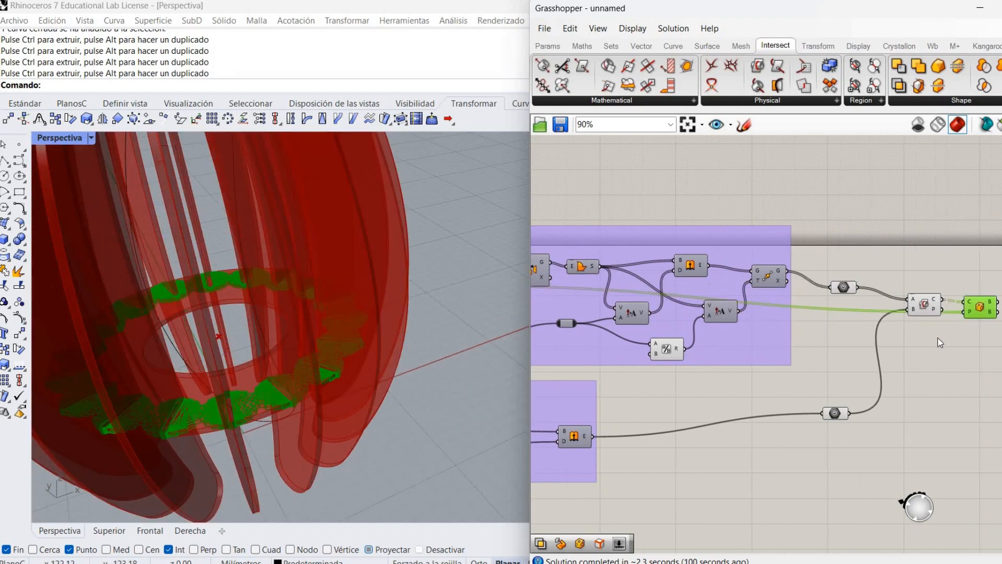
Graft the Bounding Box's Plane input and inspect the boxes where the ribs cross the ring.
click(907, 340)
right_drag(854, 347, 778, 353)
scroll(888, 312, up, 3)
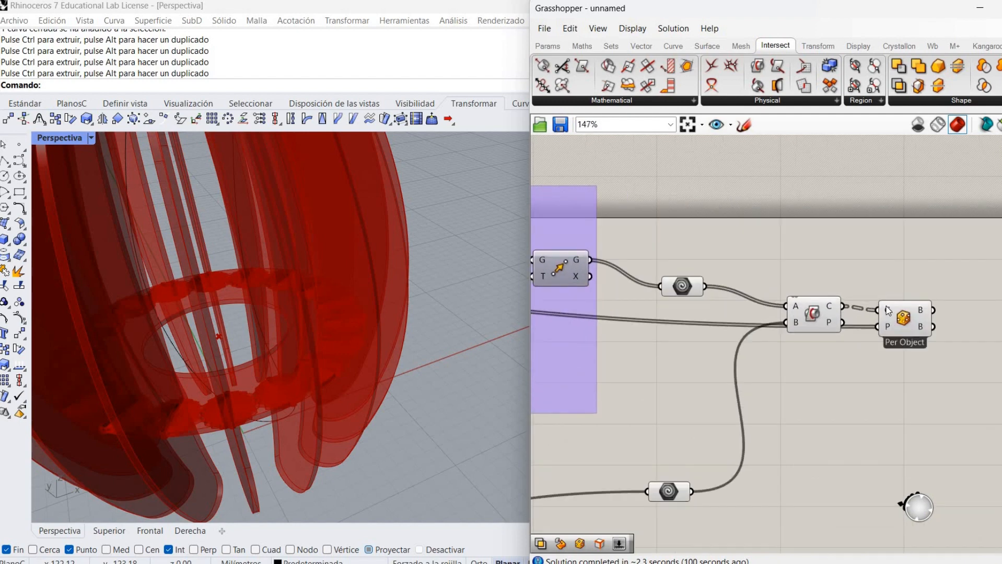
mouse_move(892, 324)
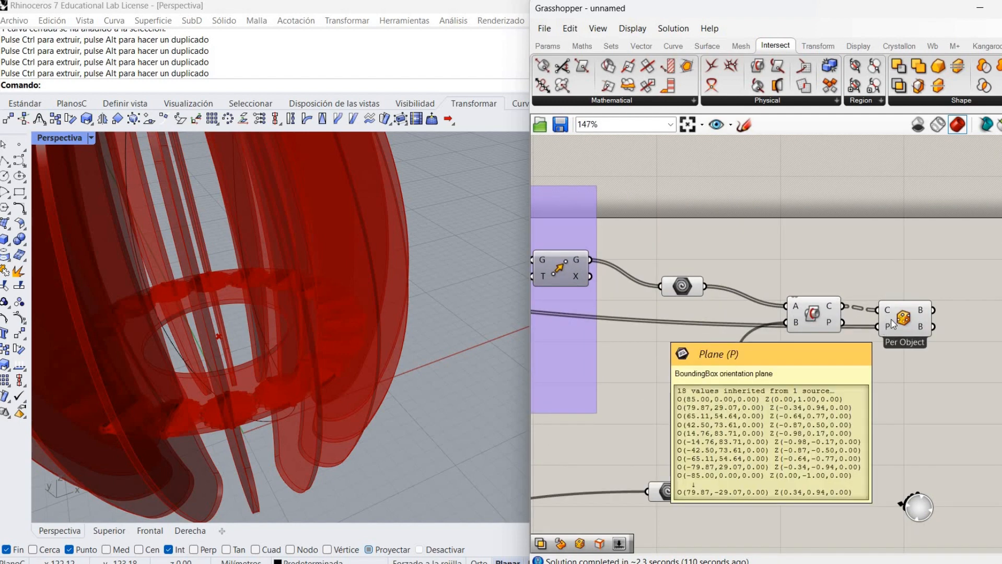
right_click(889, 325)
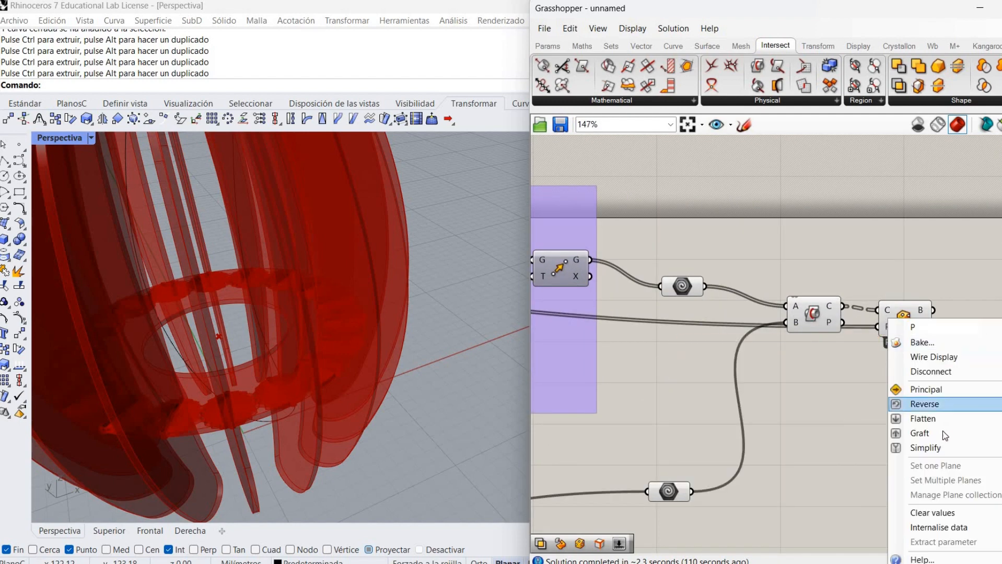
click(935, 433)
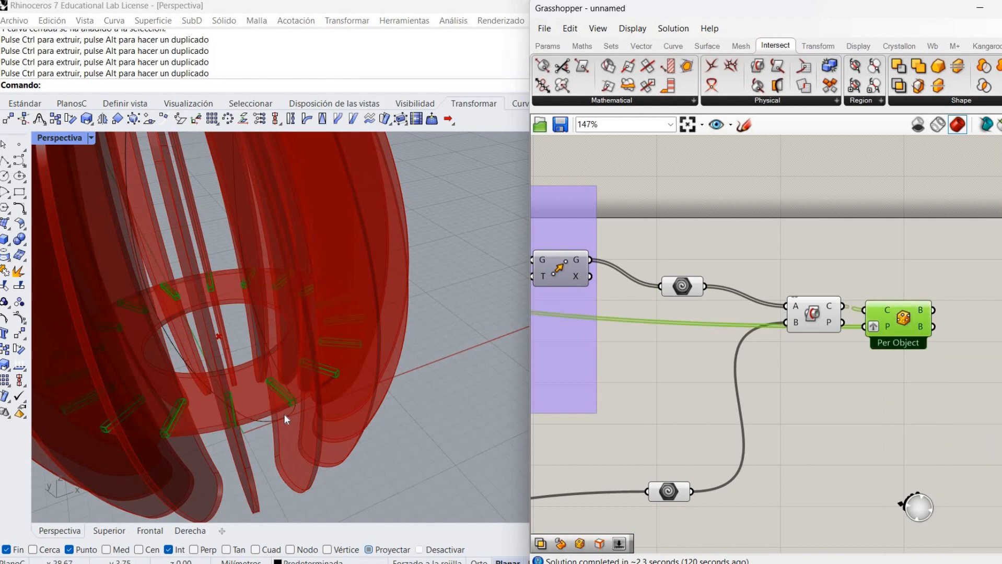
scroll(284, 411, up, 8)
scroll(265, 387, down, 4)
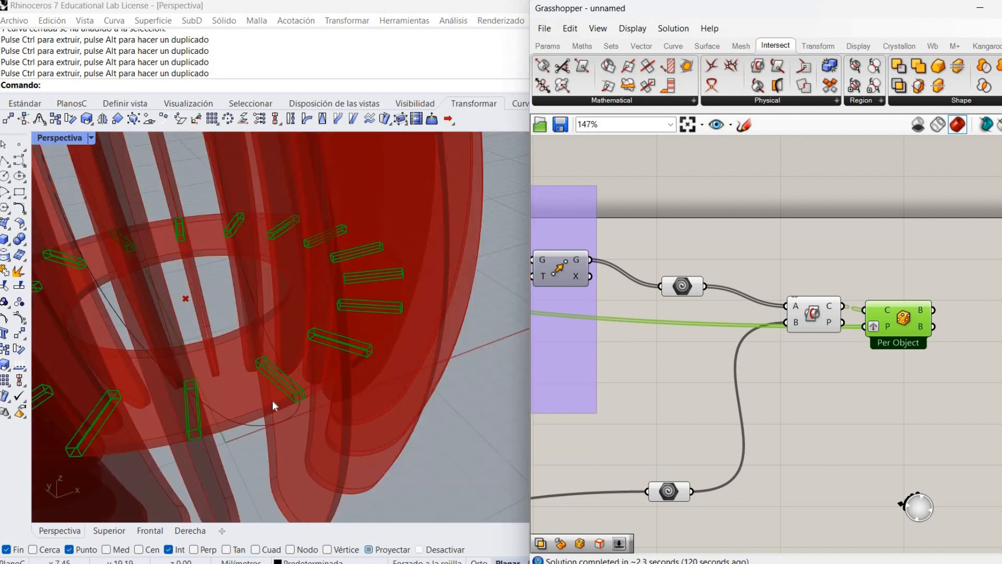
scroll(255, 404, down, 3)
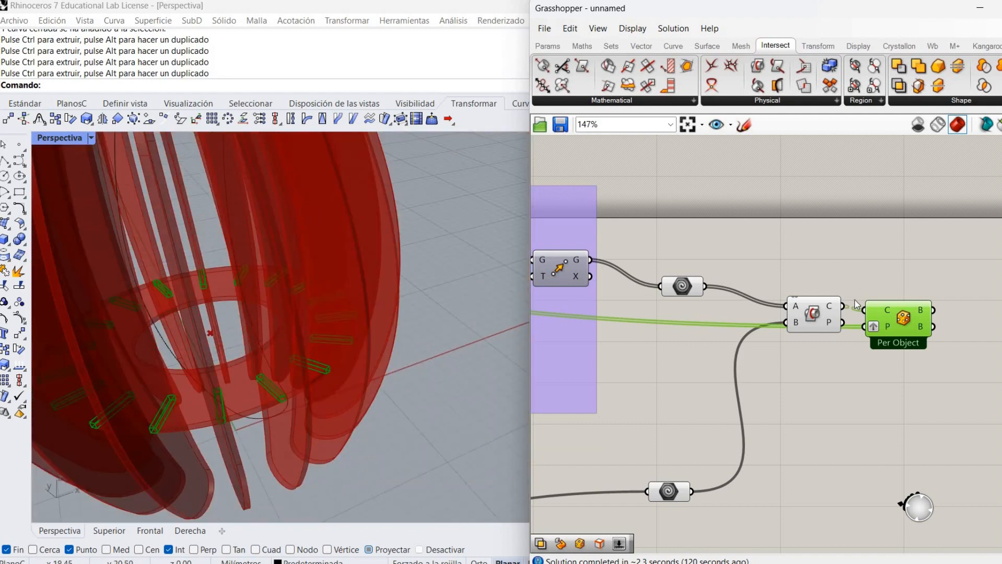
Move the Brep | Brep intersection closer to the Geometry parameters and turn off its preview.
drag(826, 312, 782, 303)
right_click(781, 291)
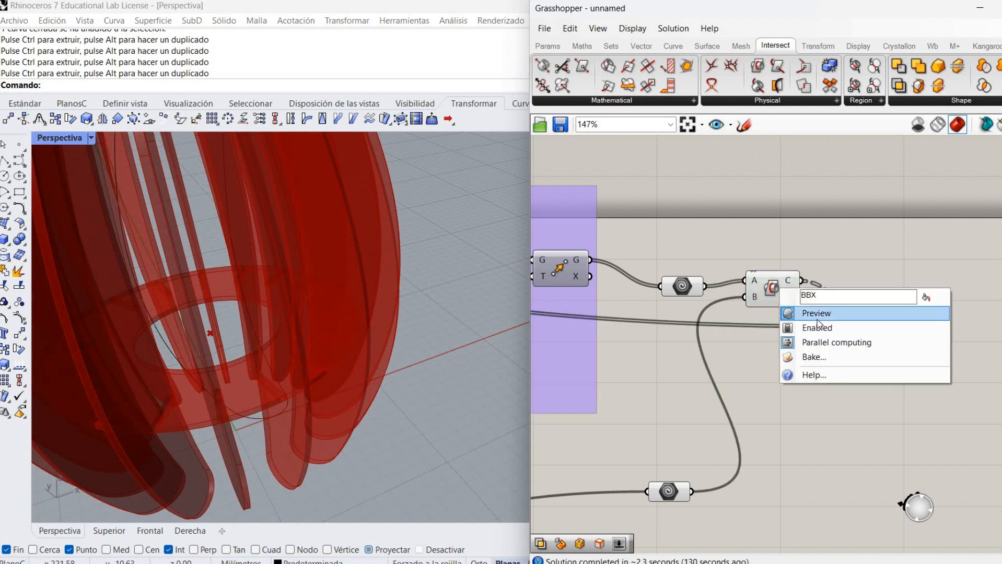
click(836, 313)
Add a Solid Difference component on the empty canvas beyond the Bounding Box.
right_drag(720, 353, 590, 349)
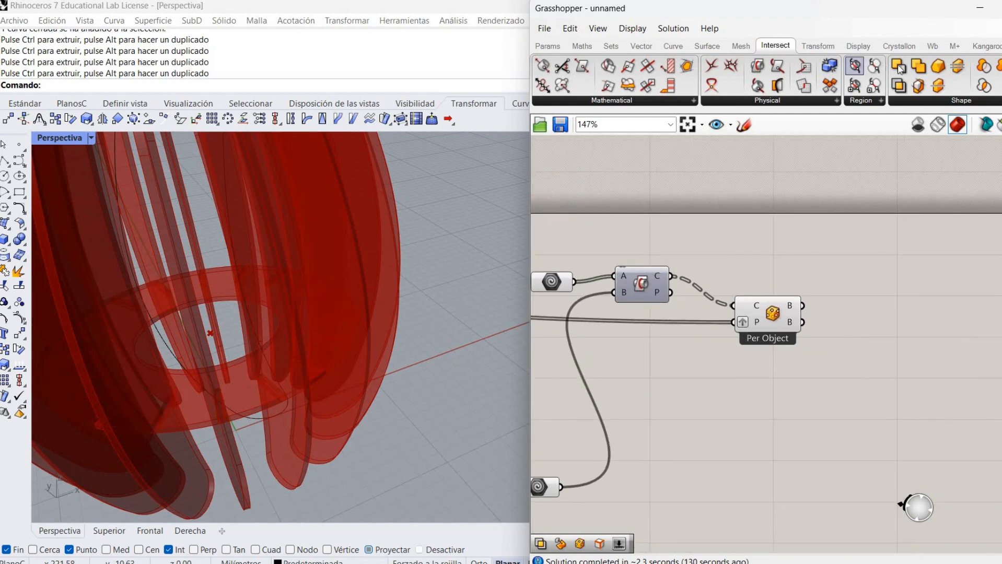
click(899, 65)
drag(898, 66, 935, 285)
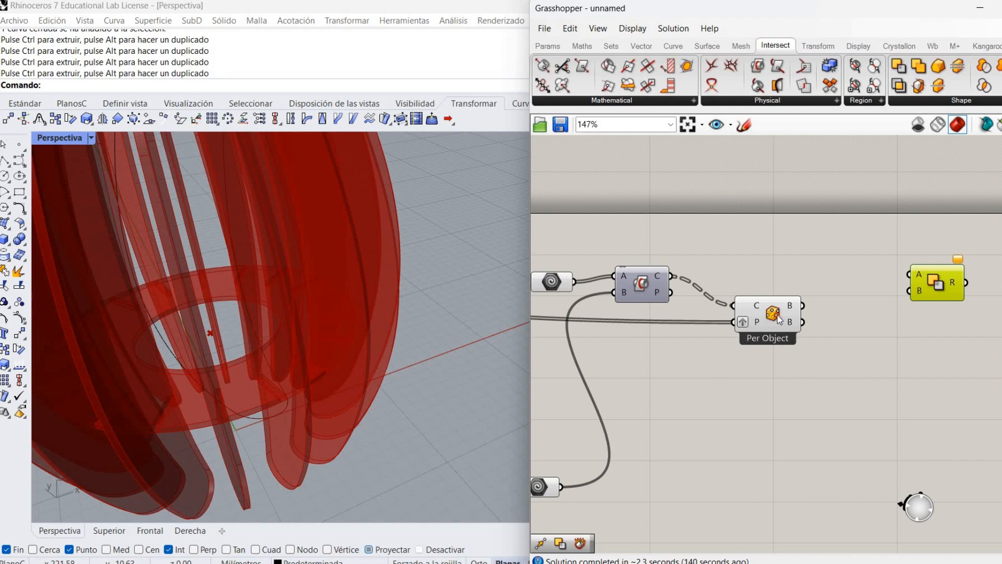
Examine the bounding boxes in the perspective view to see how they sit within the ribs and the ring.
drag(772, 319, 769, 320)
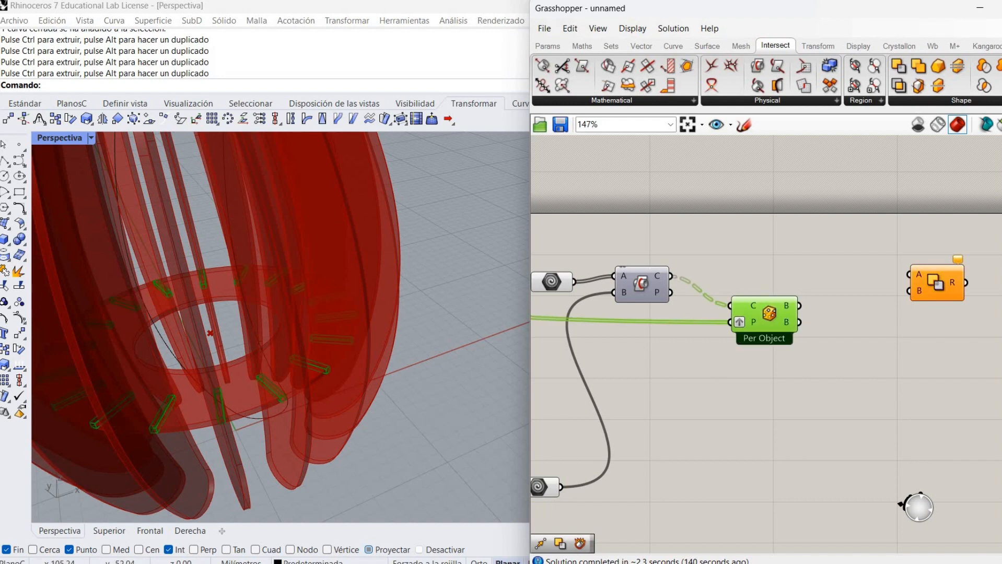
scroll(269, 408, up, 4)
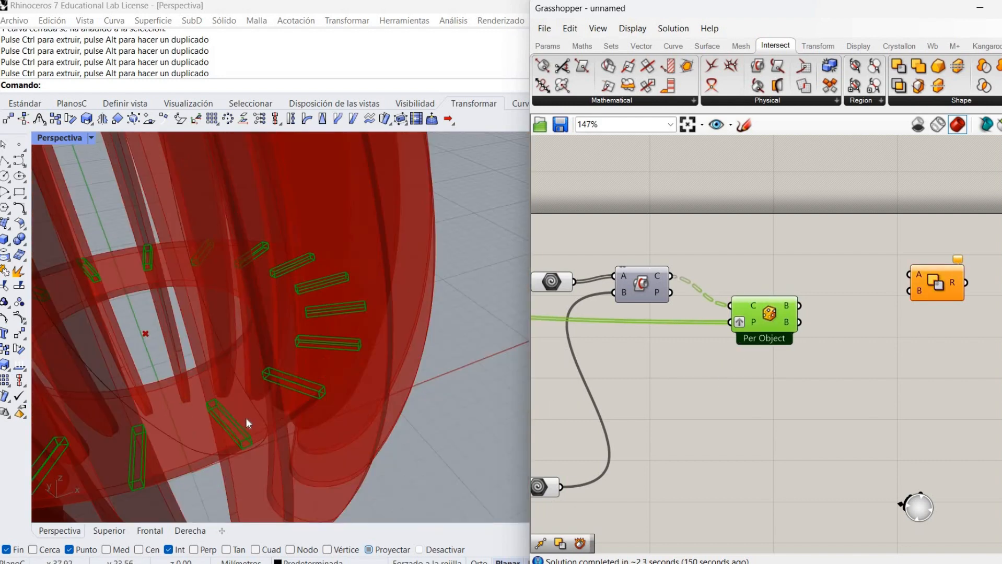
scroll(246, 418, down, 4)
right_drag(277, 391, 272, 351)
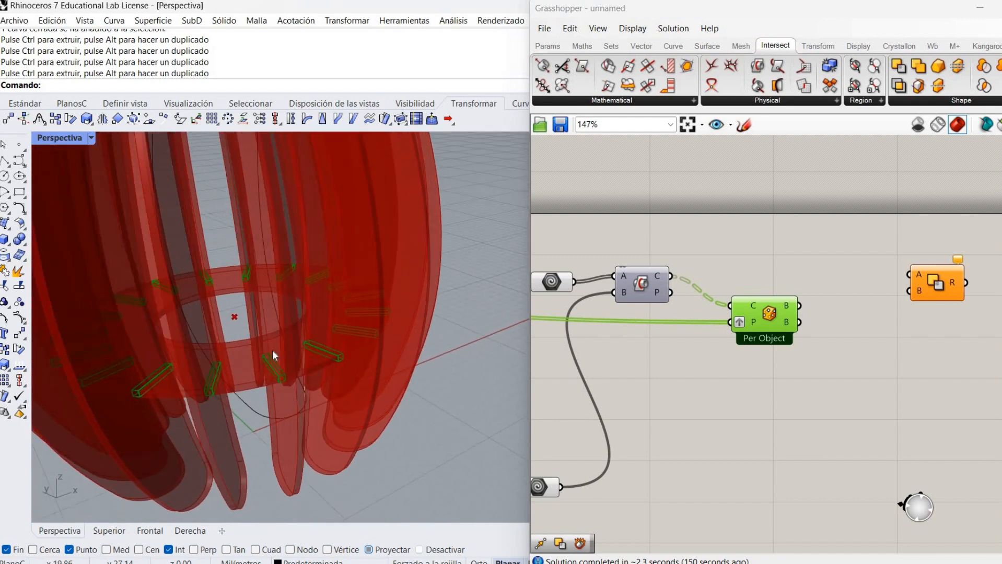
scroll(272, 351, up, 4)
scroll(284, 326, down, 4)
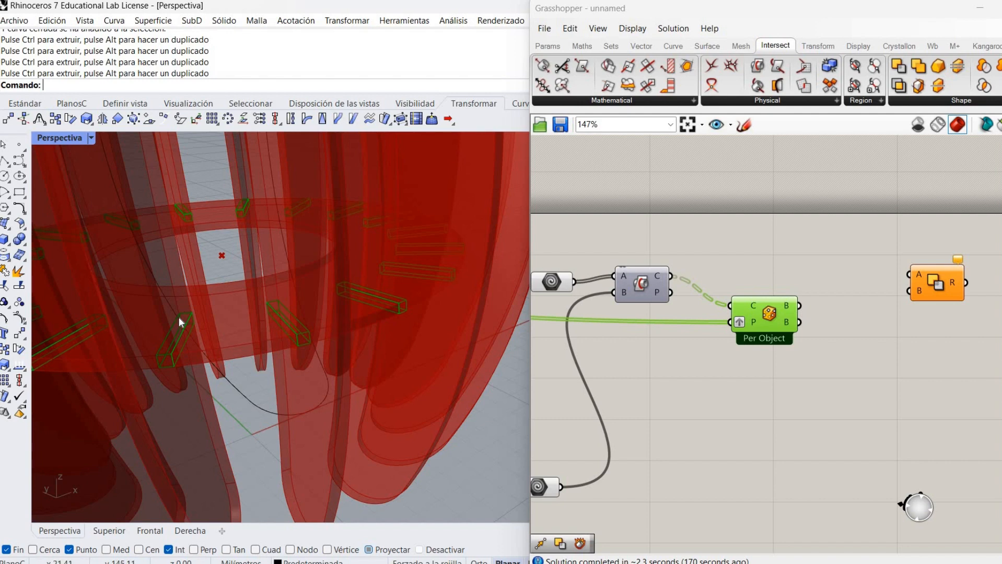
right_drag(179, 316, 235, 303)
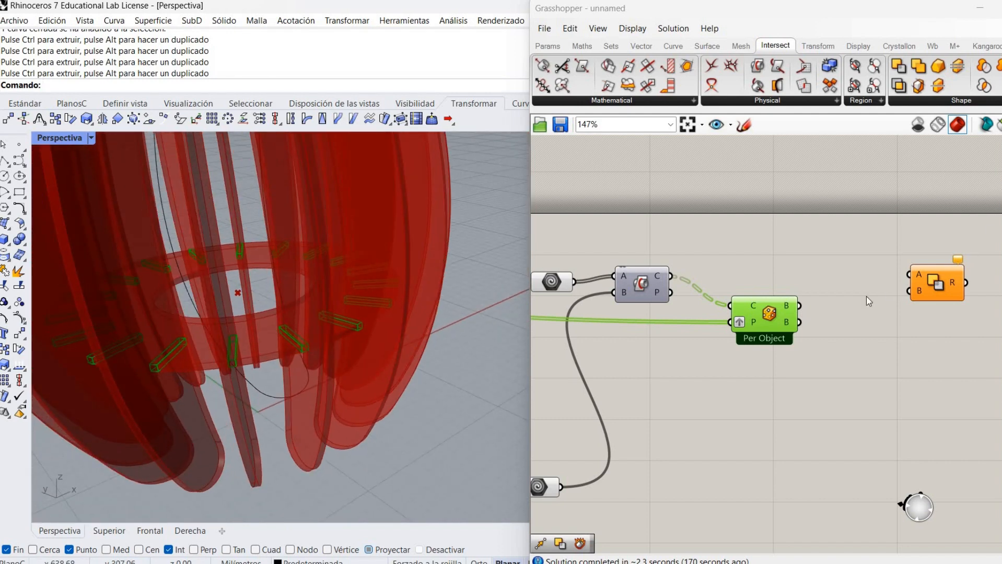
click(829, 317)
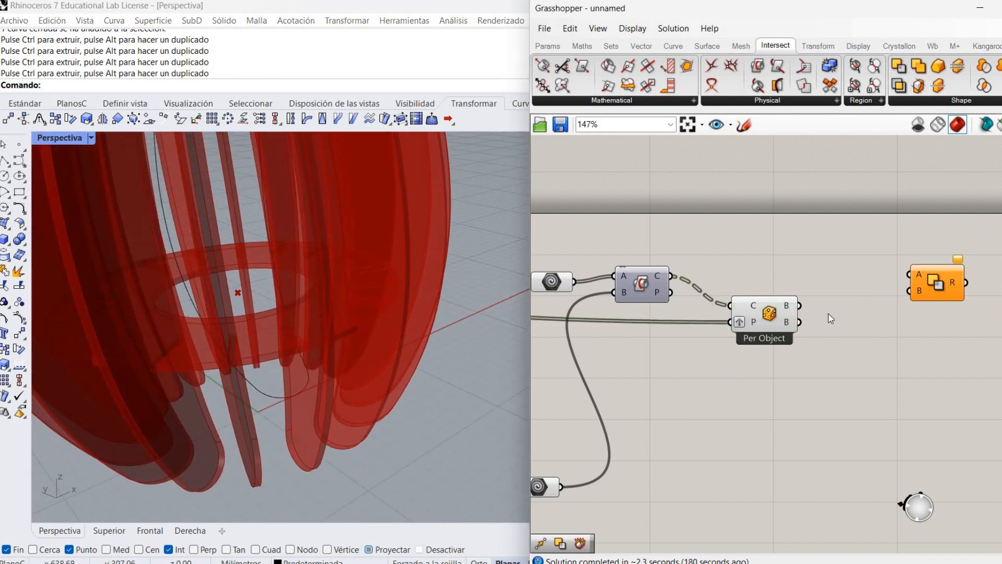
click(771, 315)
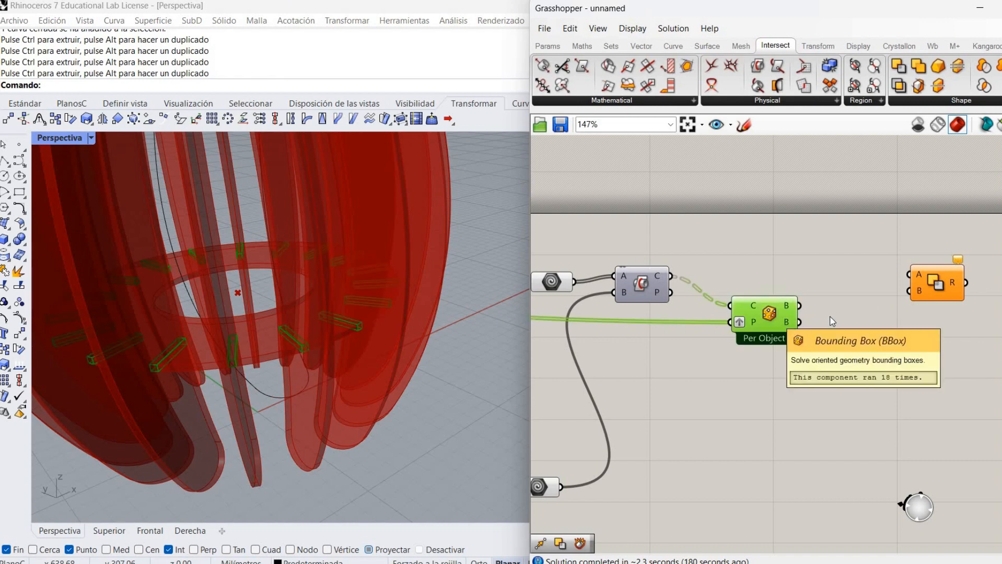
click(833, 316)
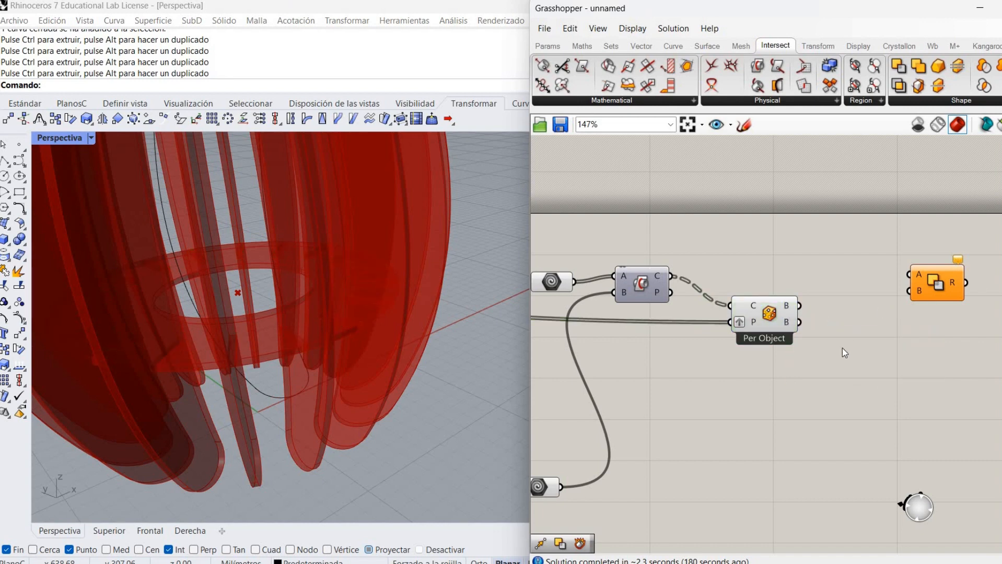
Add a Move component and place it between the Bounding Box and the Solid Difference, slightly below them.
double_click(843, 349)
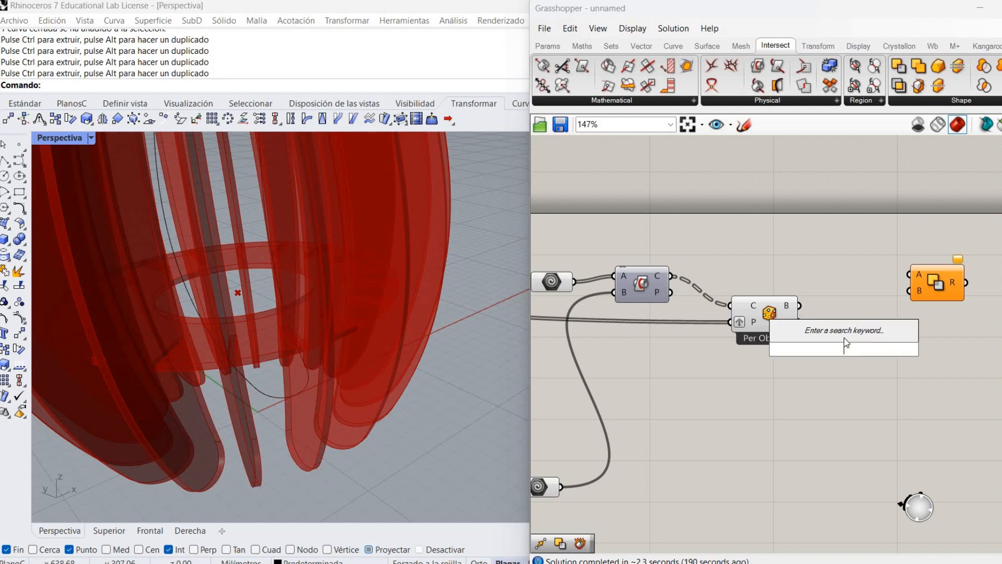
text(move)
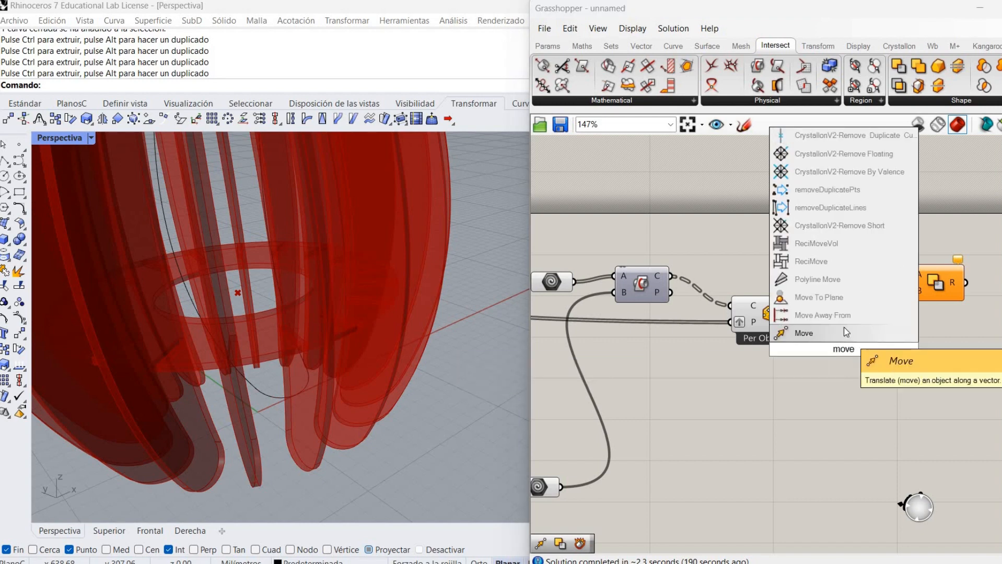
click(844, 327)
drag(787, 323, 769, 332)
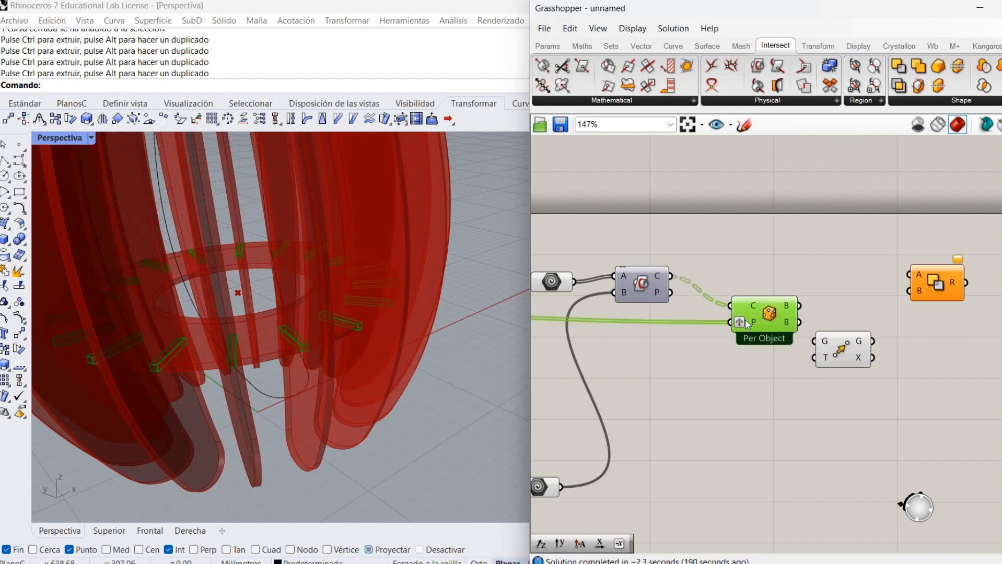
click(724, 372)
right_drag(723, 370, 677, 363)
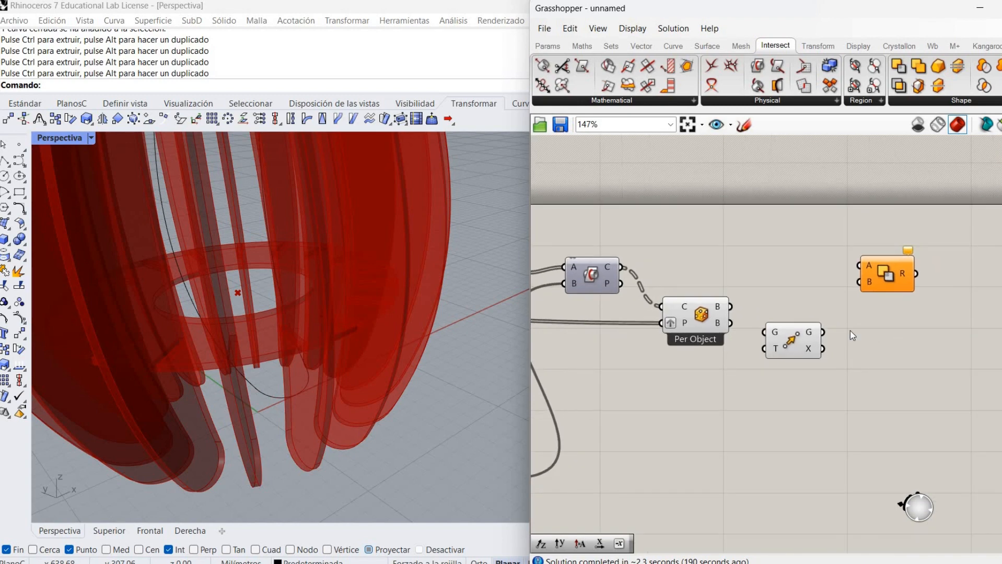
drag(792, 341, 844, 329)
Add an Amplitude component below the Bounding Box and shift the Move component so that it sits beneath the Solid Difference.
click(790, 369)
double_click(790, 369)
text(a)
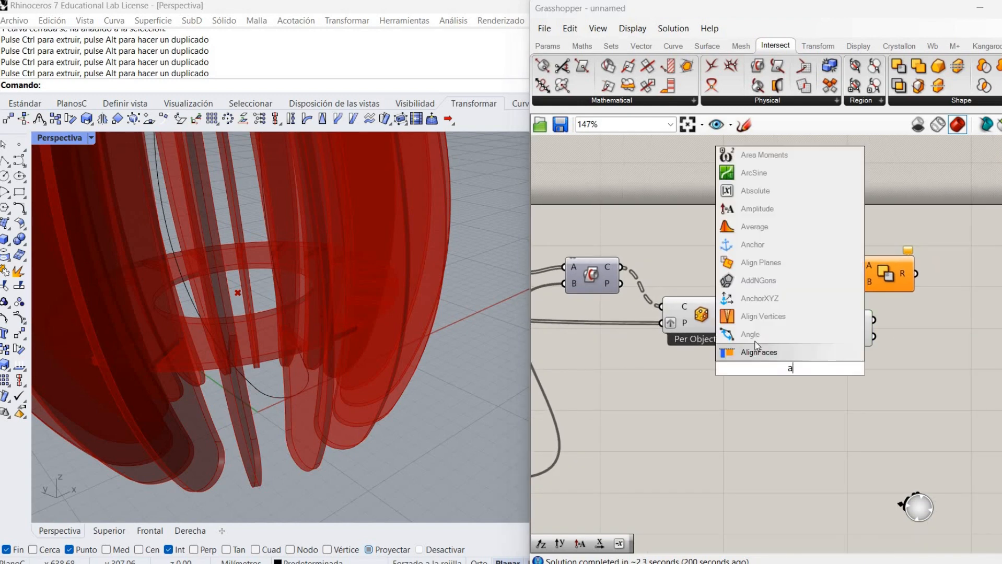
text(mp)
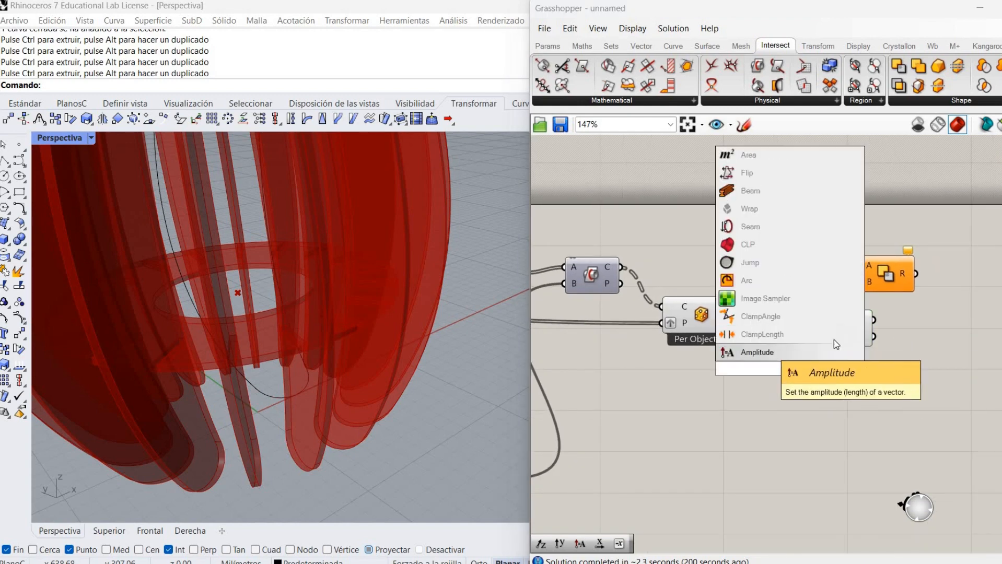
key(Return)
drag(836, 340, 887, 354)
drag(796, 380, 814, 379)
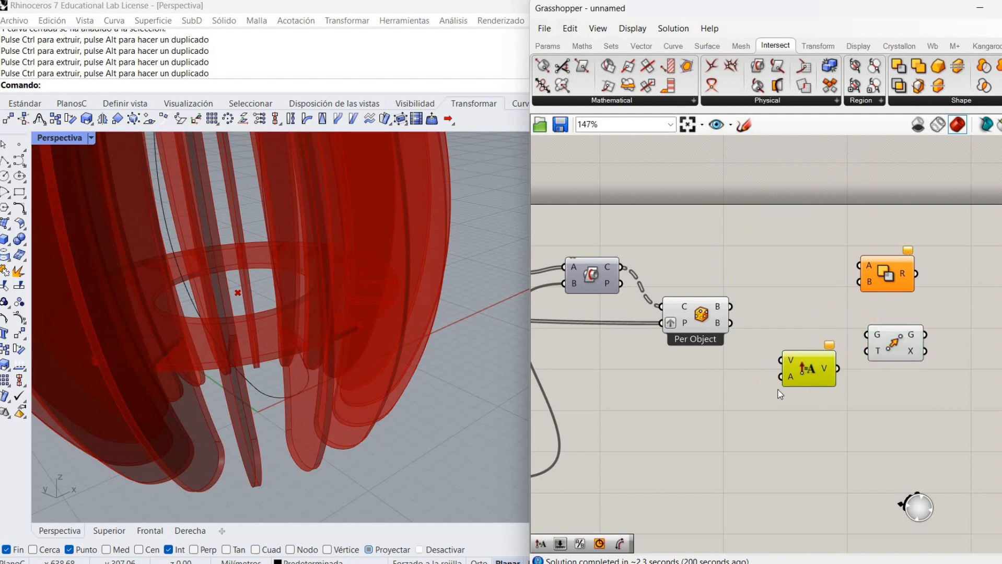
click(714, 443)
Add a second Brep | Brep intersection component on the empty canvas below the Bounding Box.
right_drag(857, 412, 987, 386)
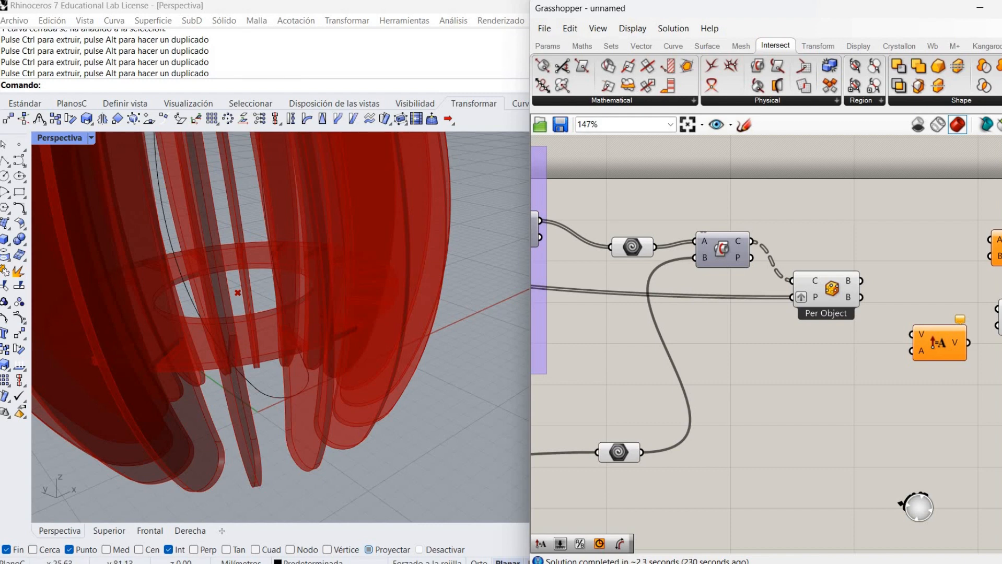
right_drag(862, 219, 796, 227)
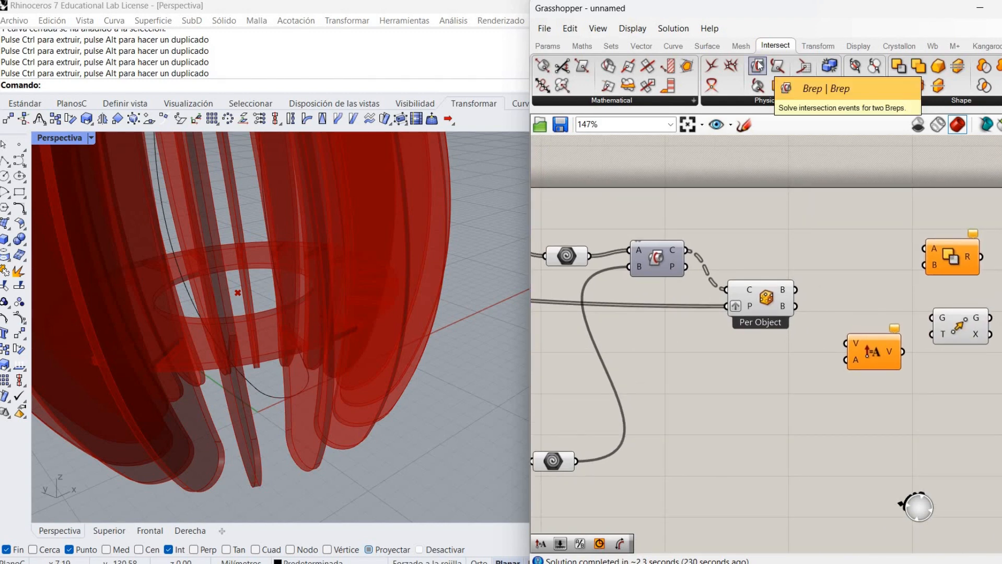
drag(759, 64, 752, 403)
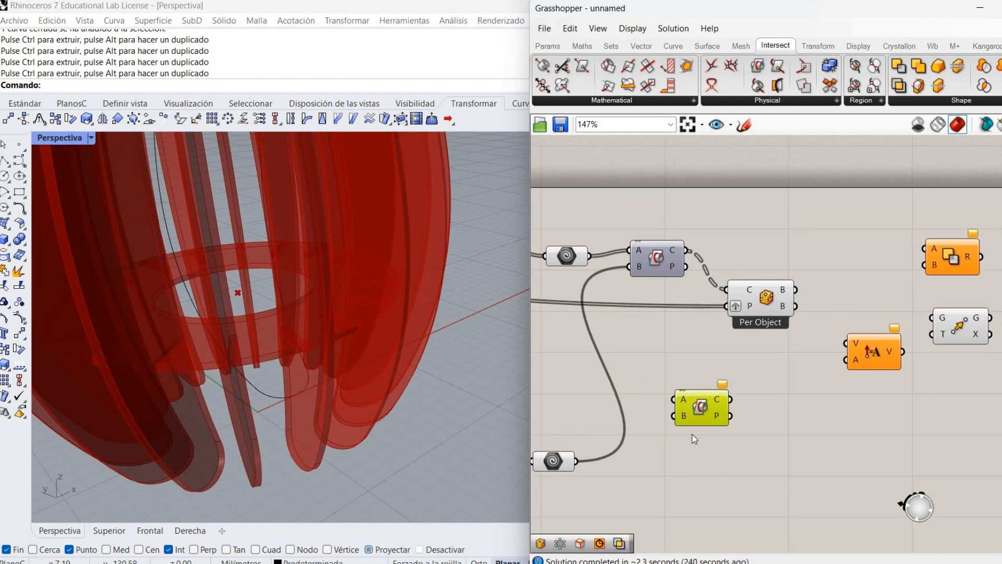
Feed the ribs' flat boundary surfaces into input A and the ring's boundary surface into input B of the new Brep | Brep, and inspect the intersection lines.
right_drag(644, 402, 957, 327)
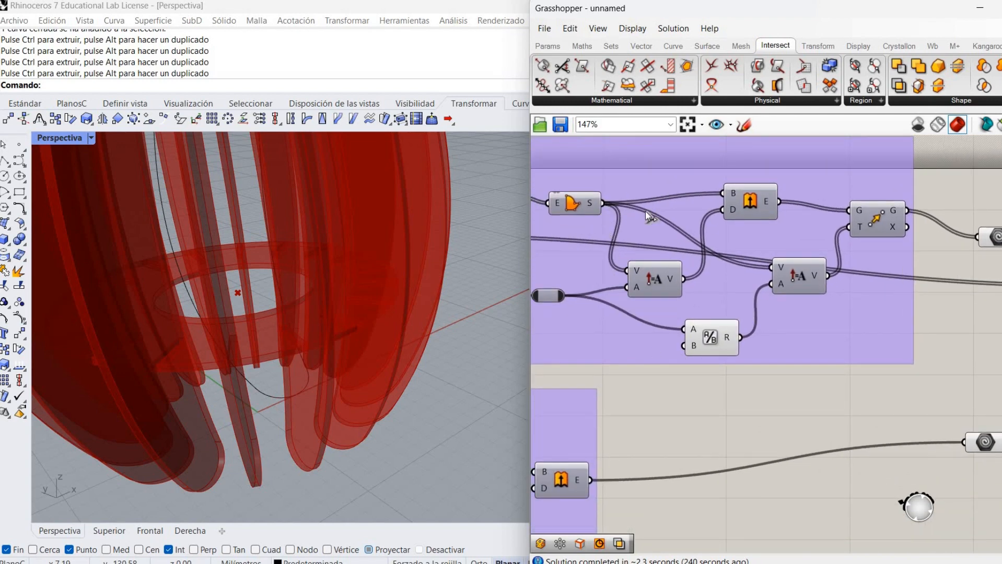
right_drag(923, 425, 828, 425)
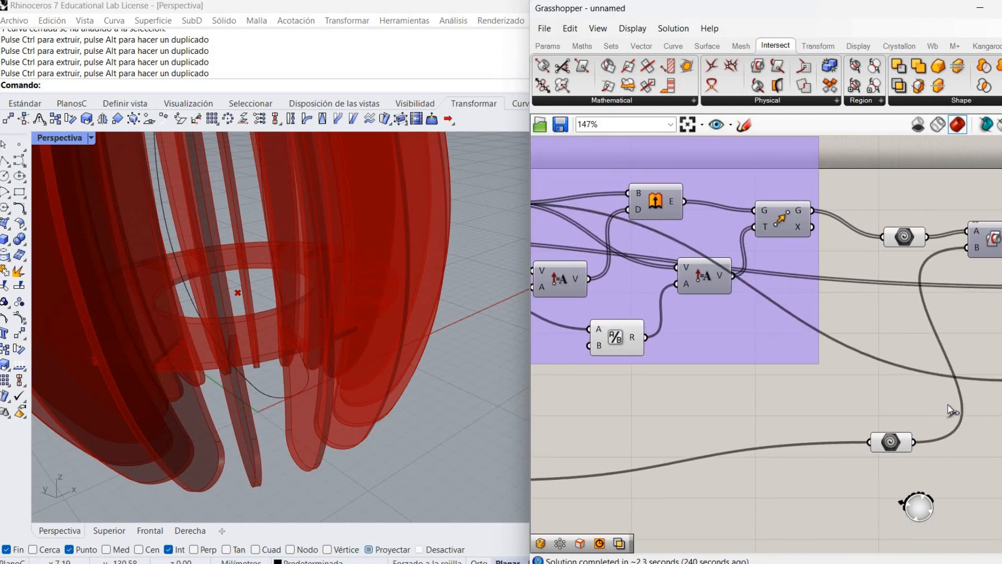
right_drag(592, 348, 955, 259)
right_drag(594, 366, 689, 342)
scroll(690, 342, down, 1)
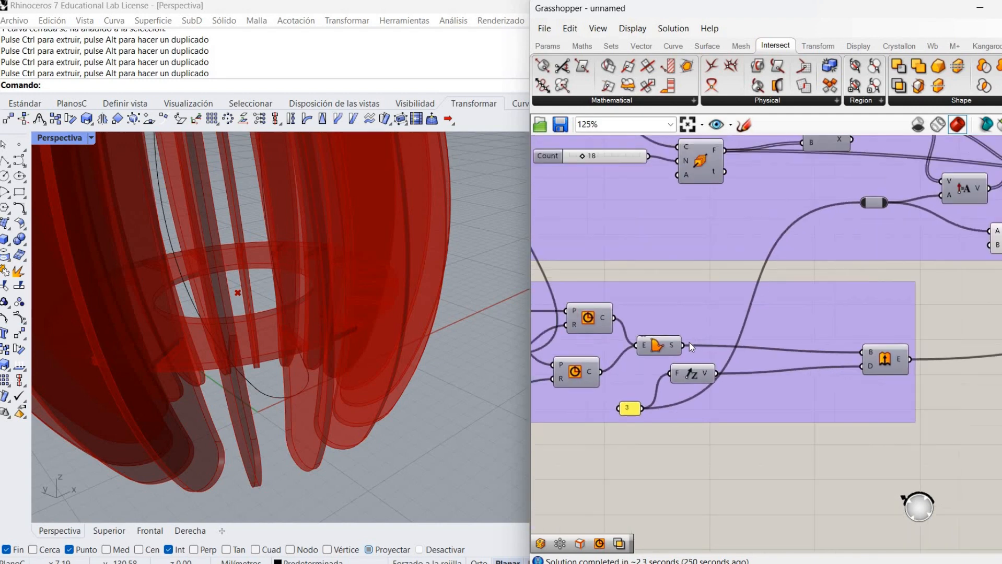
drag(682, 345, 925, 298)
click(943, 286)
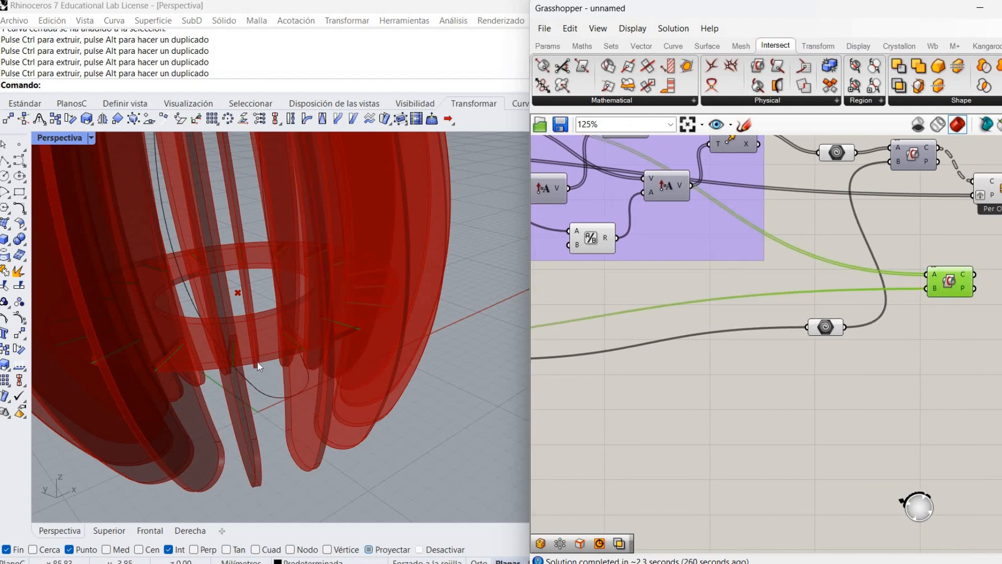
scroll(203, 349, up, 9)
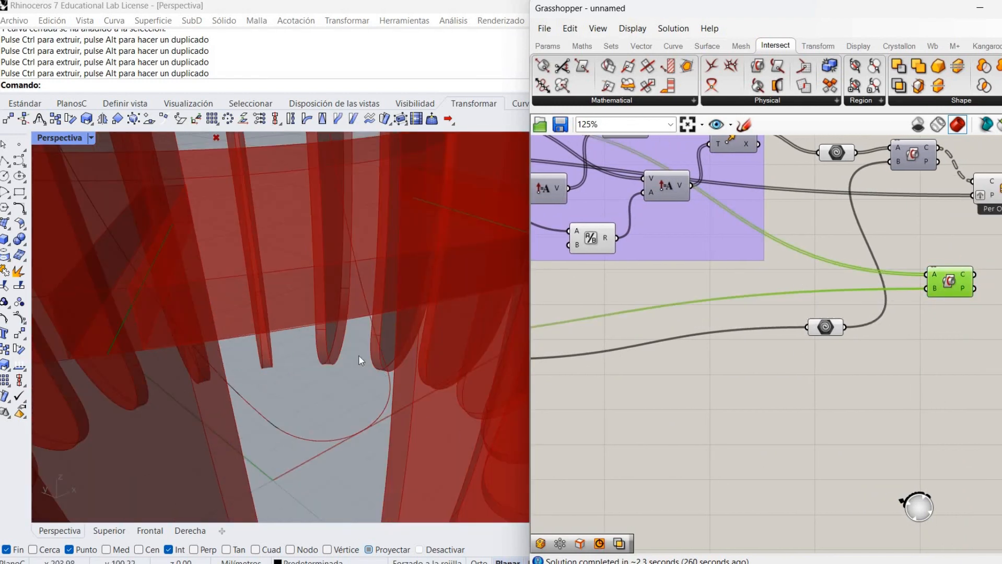
scroll(285, 353, down, 5)
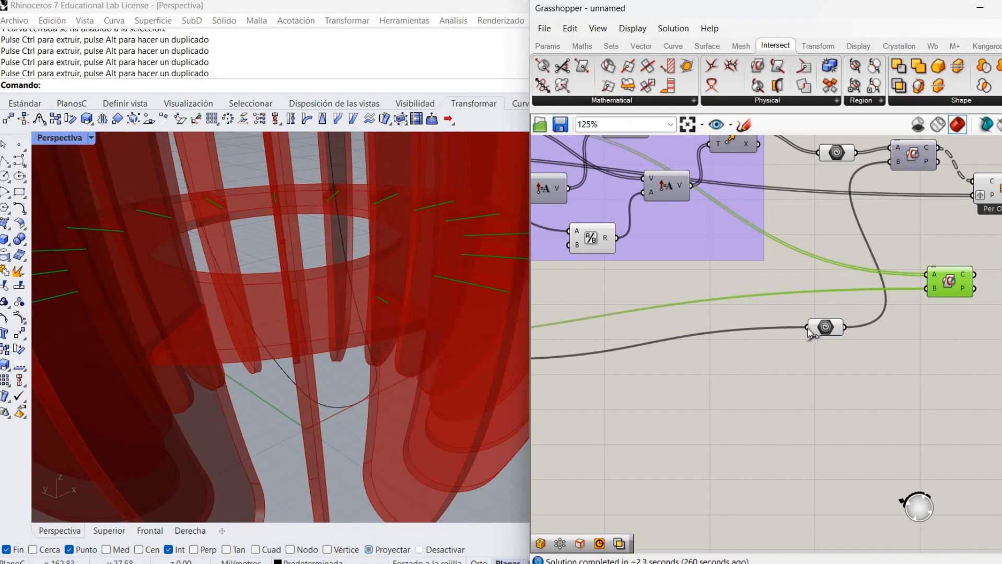
click(662, 379)
Connect the new intersection's curves to the Amplitude's vector input and shift the Amplitude slightly closer to the Move component.
right_drag(903, 295, 630, 345)
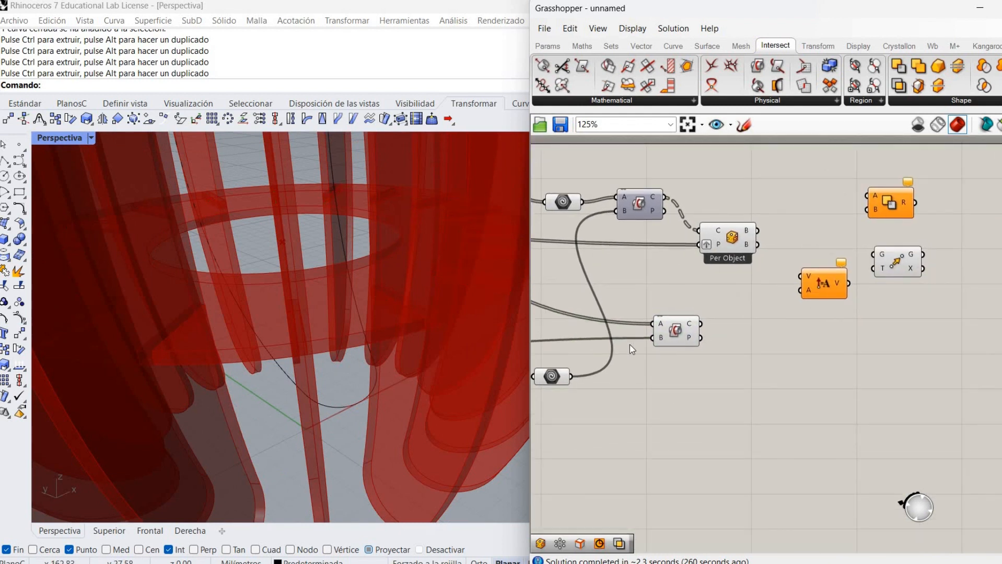
drag(700, 324, 803, 277)
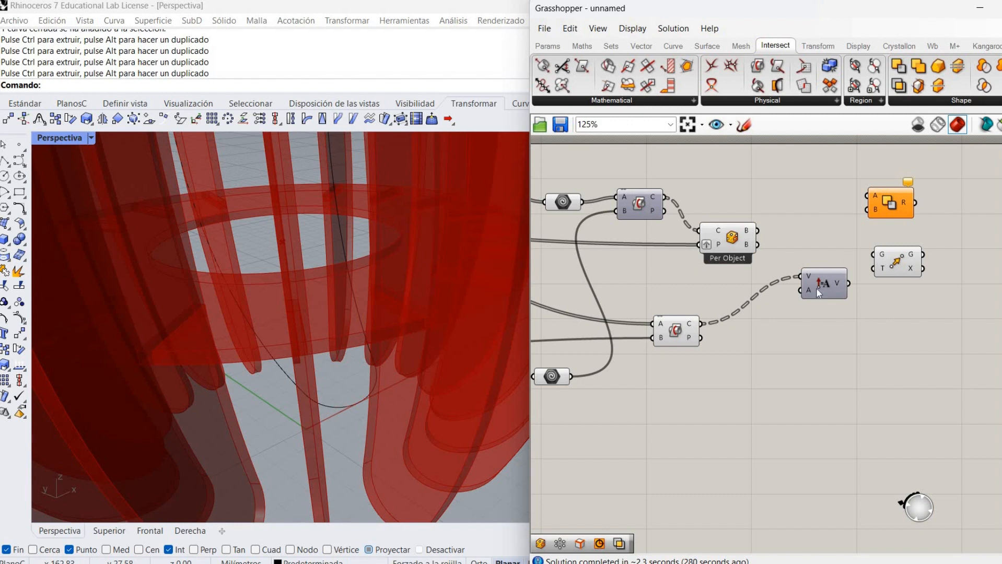
drag(827, 281, 841, 278)
click(764, 340)
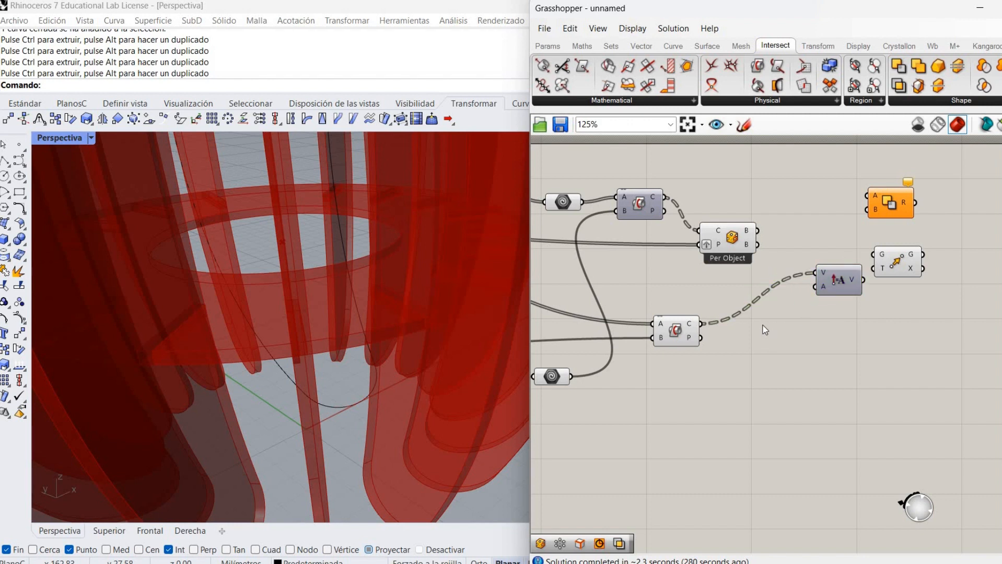
Add a curve Length component fed by the new intersection curves, and shift the Move component slightly away from the Amplitude.
double_click(764, 329)
text(len)
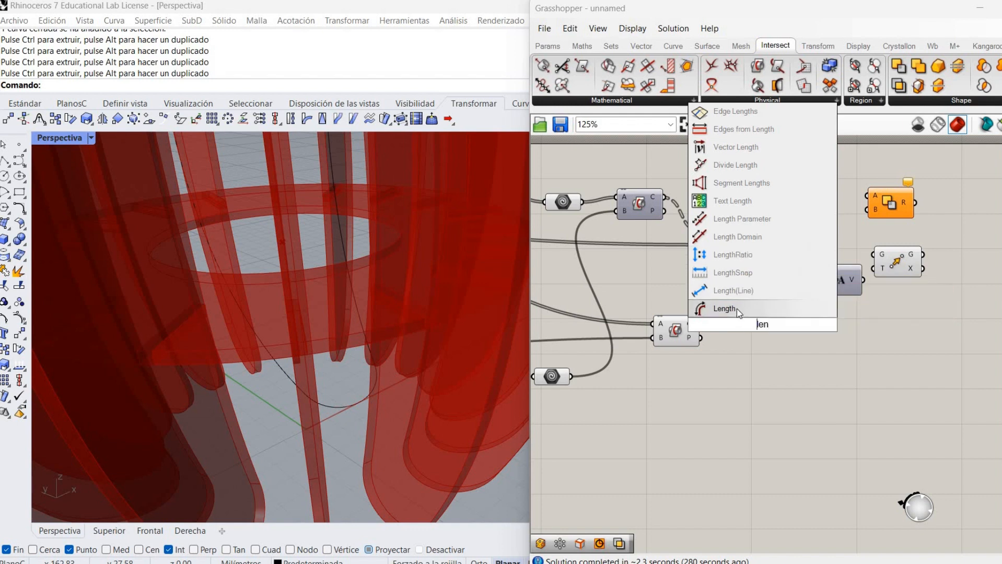
click(737, 308)
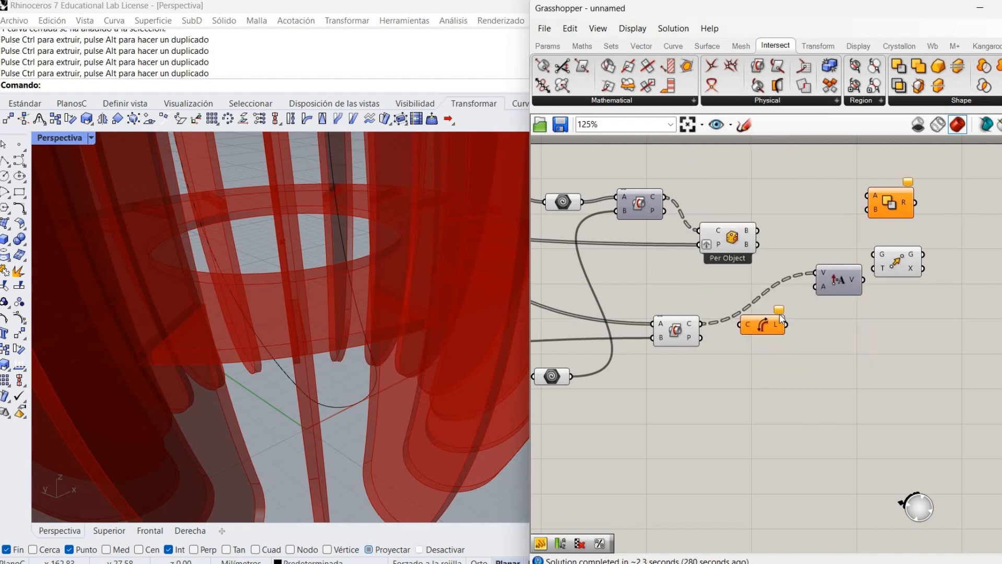
drag(701, 324, 741, 324)
drag(895, 257, 918, 261)
Add a Division component after Length, feed it the curve length, and connect its result to the Amplitude's A input.
double_click(824, 324)
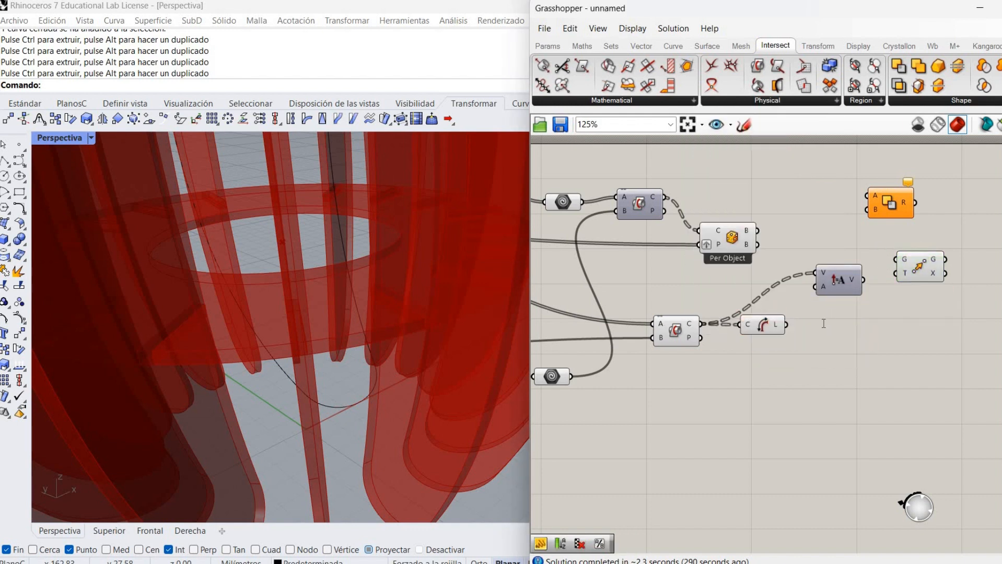
text(//)
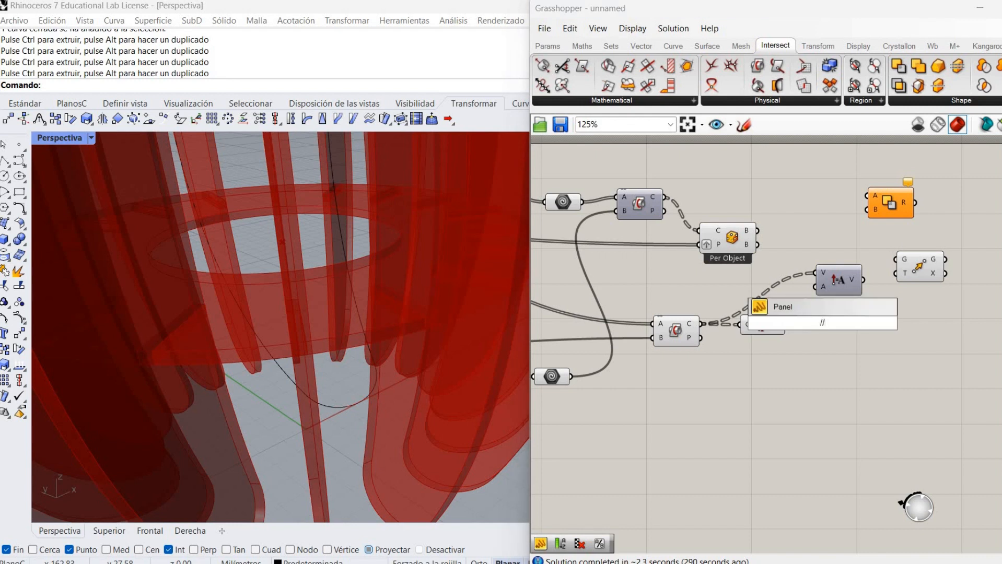
key(BackSpace)
key(Return)
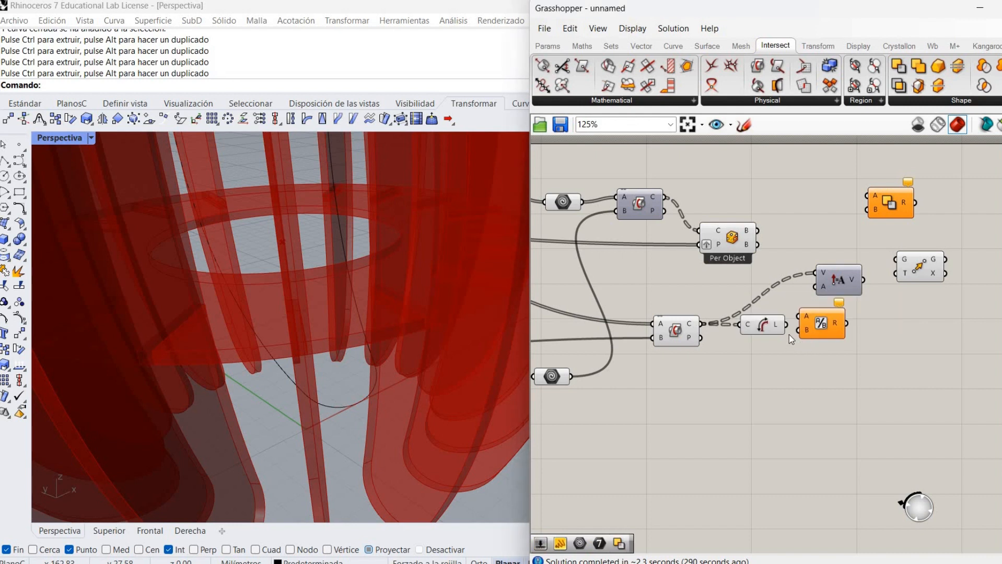
drag(786, 325, 815, 287)
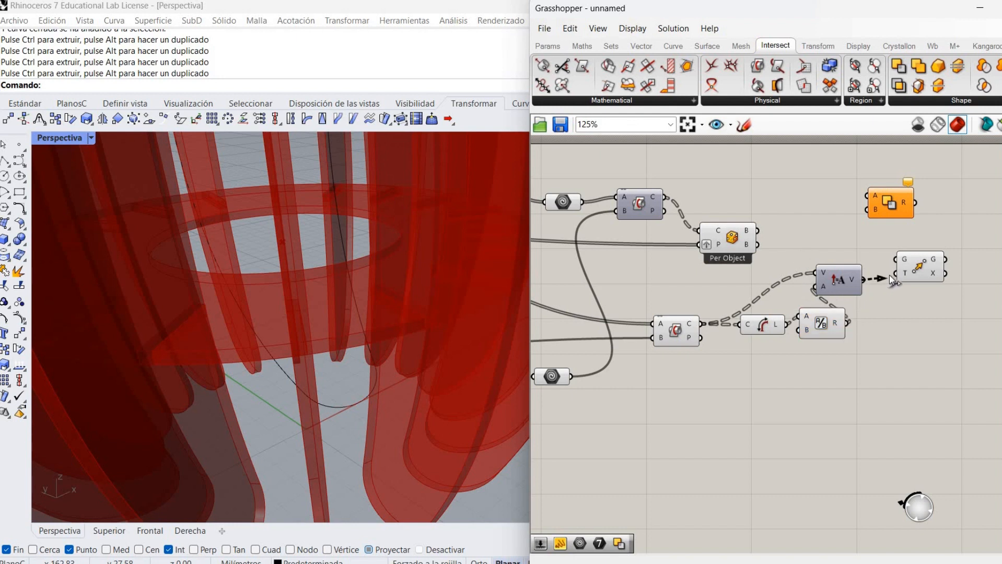
Connect the Amplitude vector to the Move component's T input and the bounding box output to its G input.
drag(889, 276, 894, 274)
drag(759, 230, 895, 259)
drag(967, 288, 824, 259)
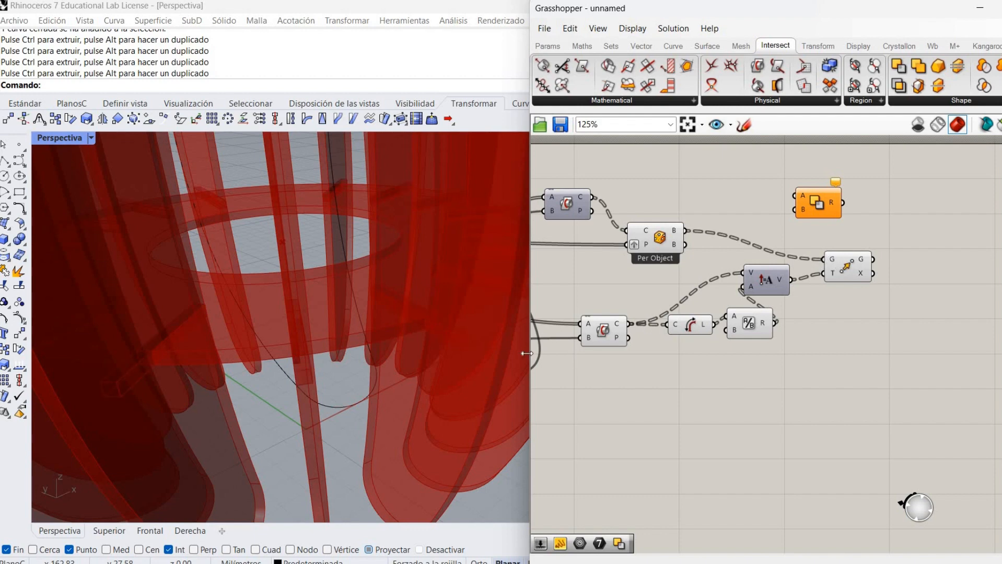
scroll(447, 321, down, 6)
scroll(441, 327, up, 5)
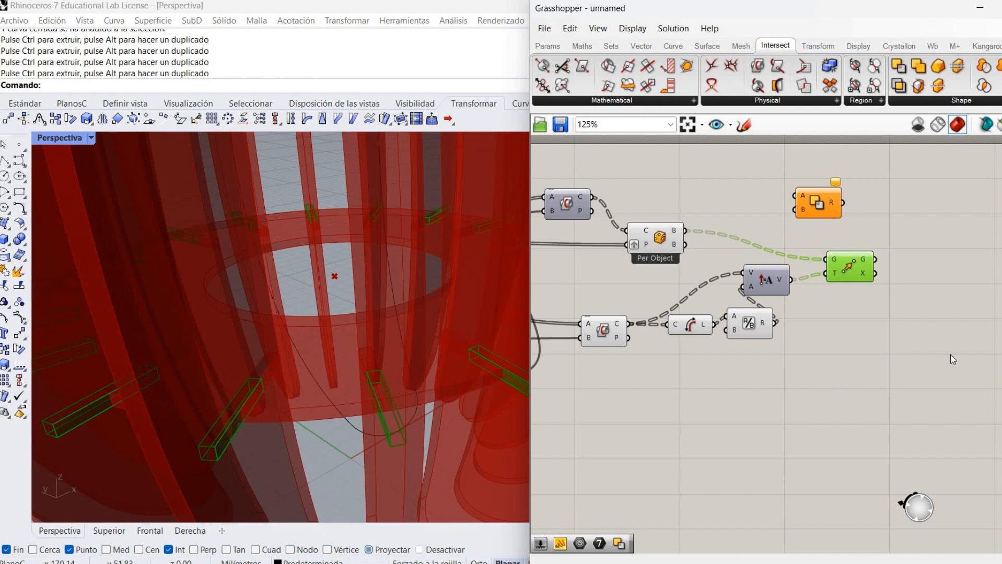
Reposition the Solid Difference component beyond the Move, feeding the ring Brep parameter into A and the moved boxes into B.
right_drag(854, 283, 972, 253)
scroll(833, 267, down, 2)
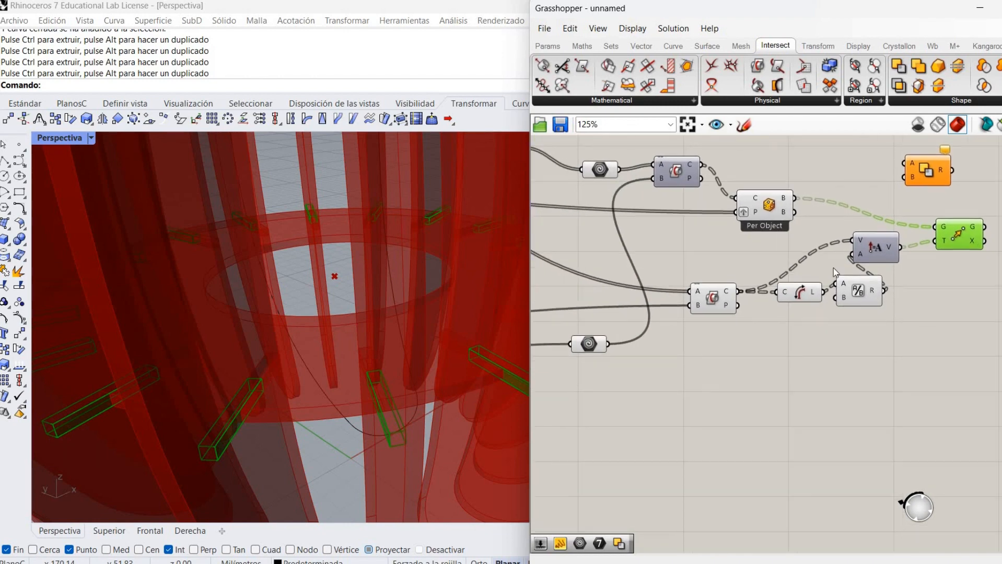
drag(832, 201, 950, 310)
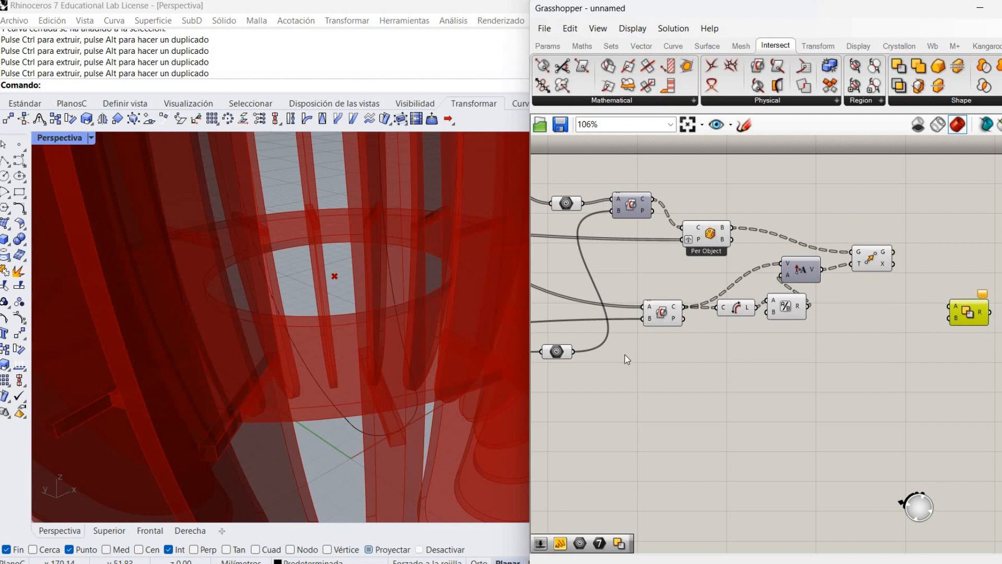
click(546, 348)
drag(574, 352, 960, 313)
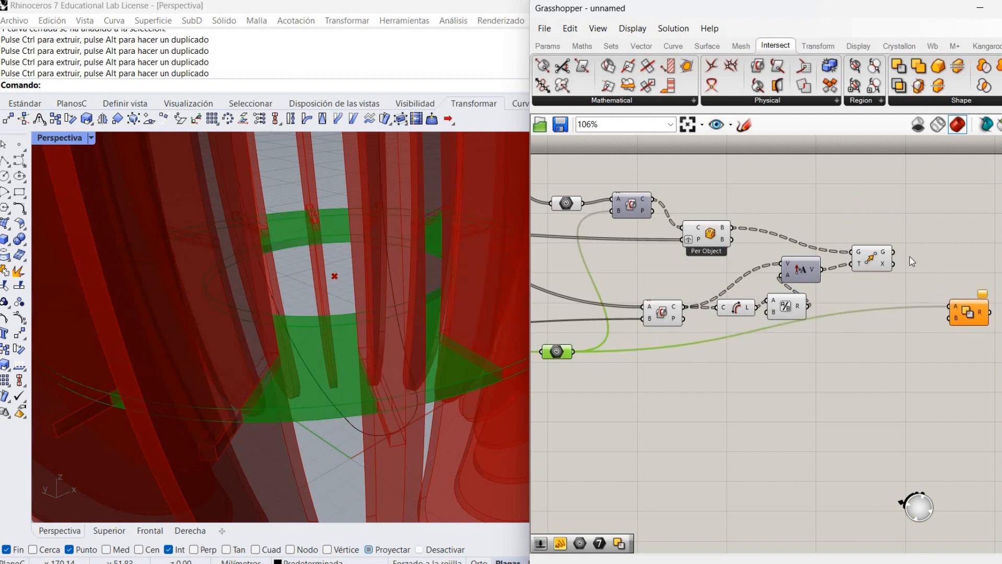
drag(895, 252, 951, 317)
click(900, 349)
right_drag(843, 363, 759, 373)
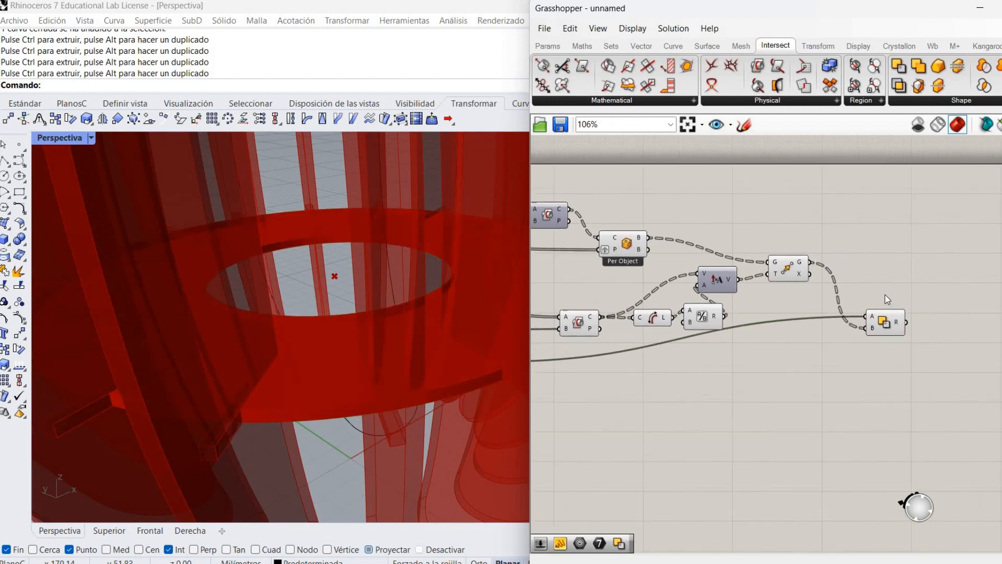
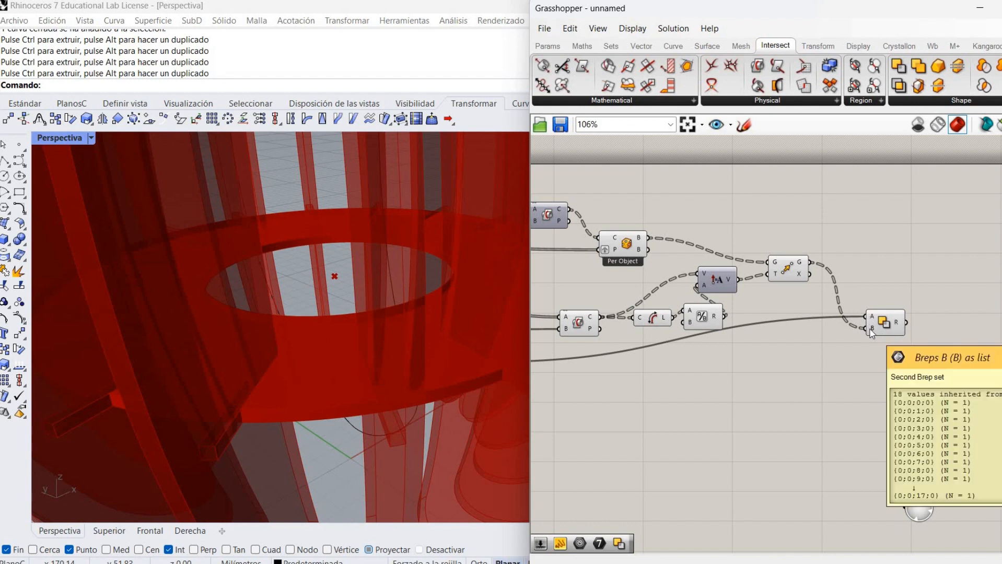
Flatten the B input of the Solid Difference that cuts the rings.
right_click(871, 333)
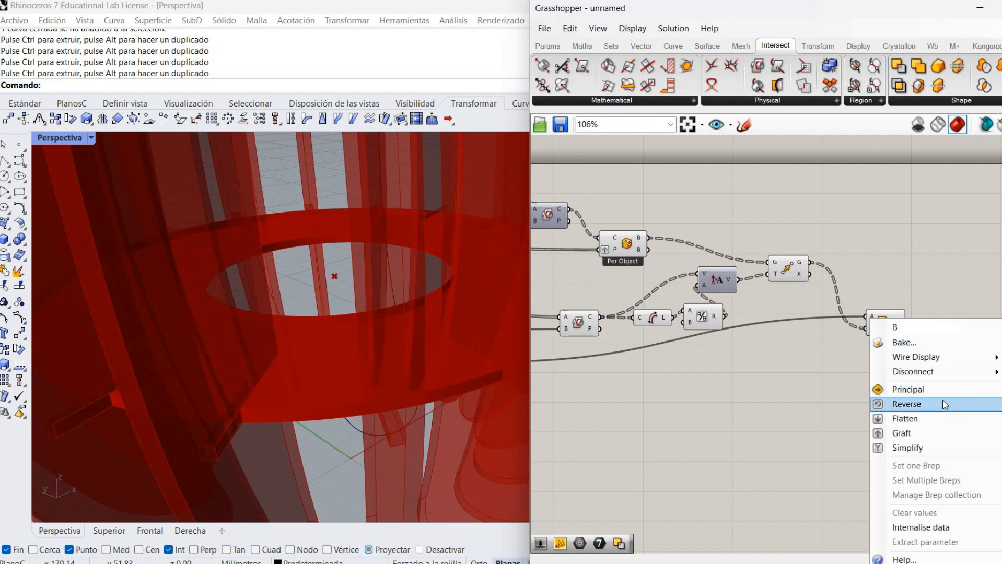
click(940, 419)
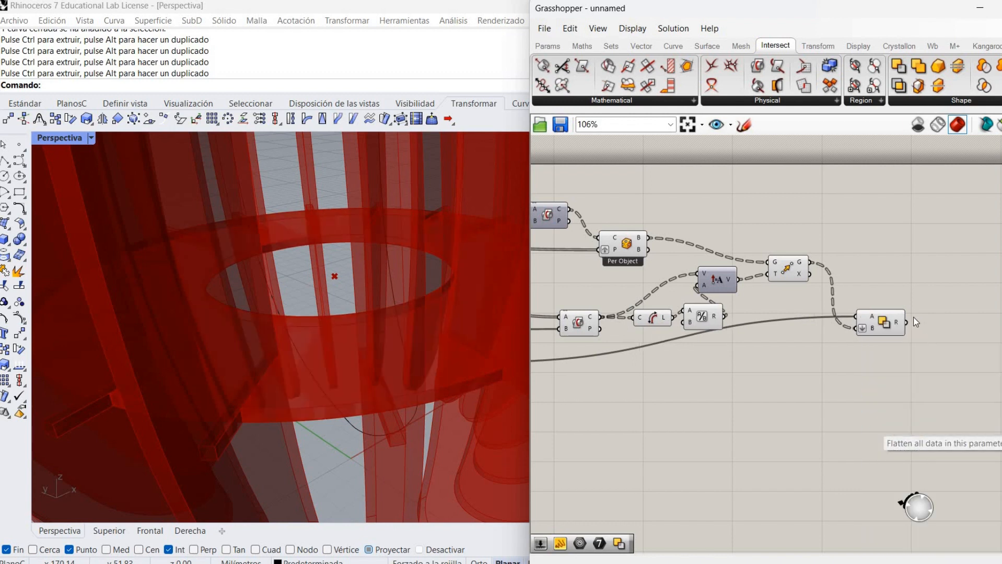
click(893, 329)
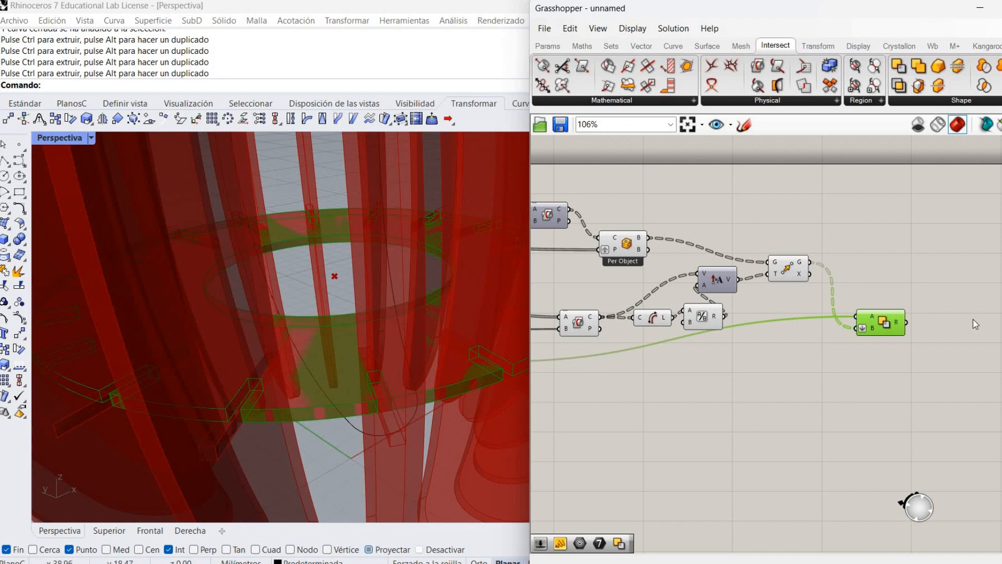
Turn off the preview of the Move component that feeds the ring Solid Difference.
right_click(793, 267)
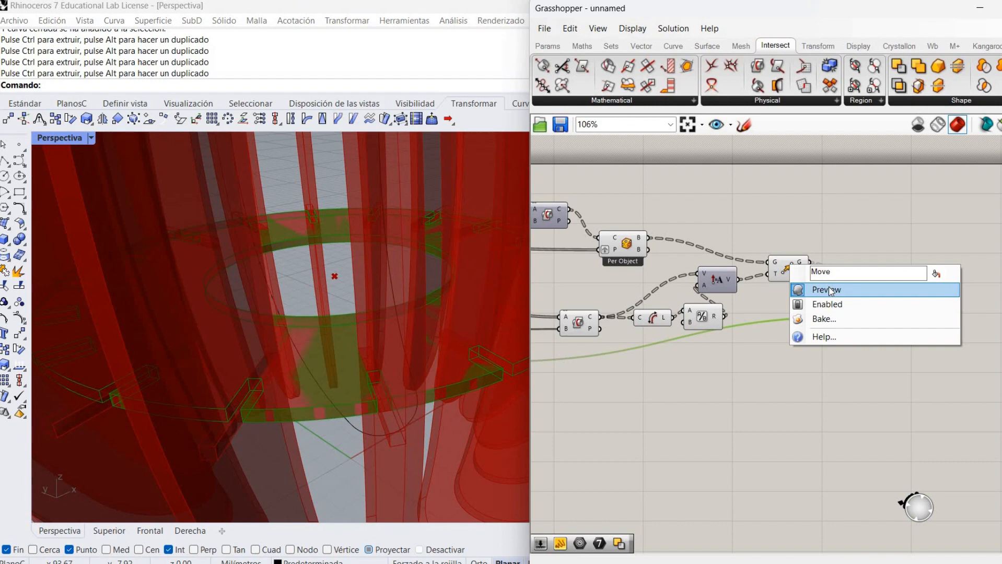
click(830, 291)
click(790, 350)
Add a second Move component and a Negative component above the existing Move.
right_drag(799, 206, 863, 229)
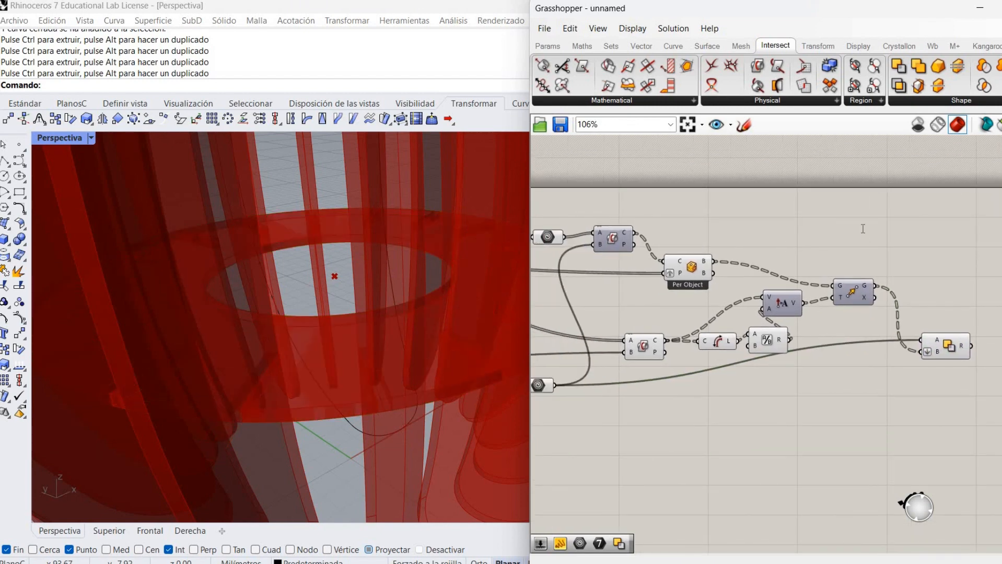
double_click(862, 229)
text(move)
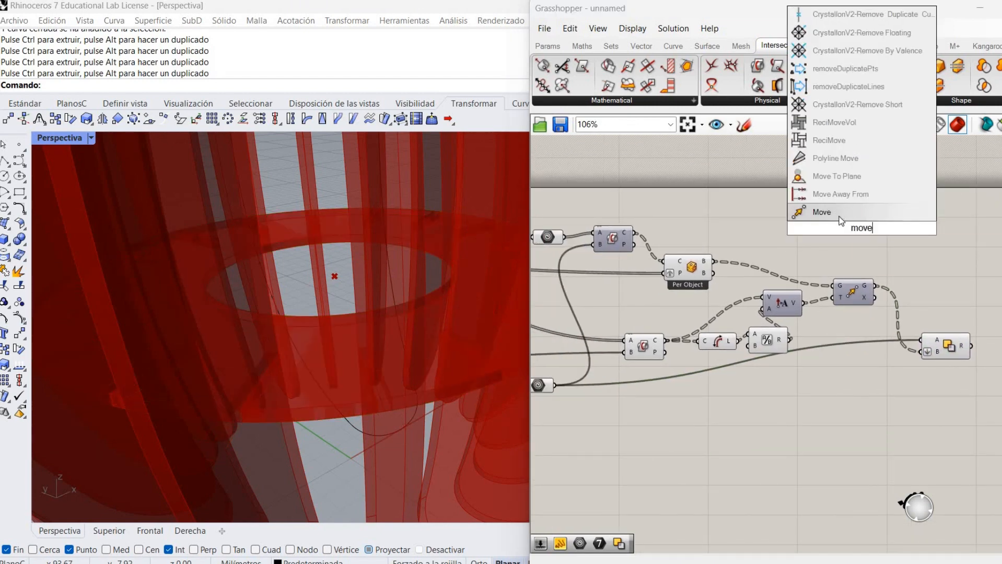
key(Return)
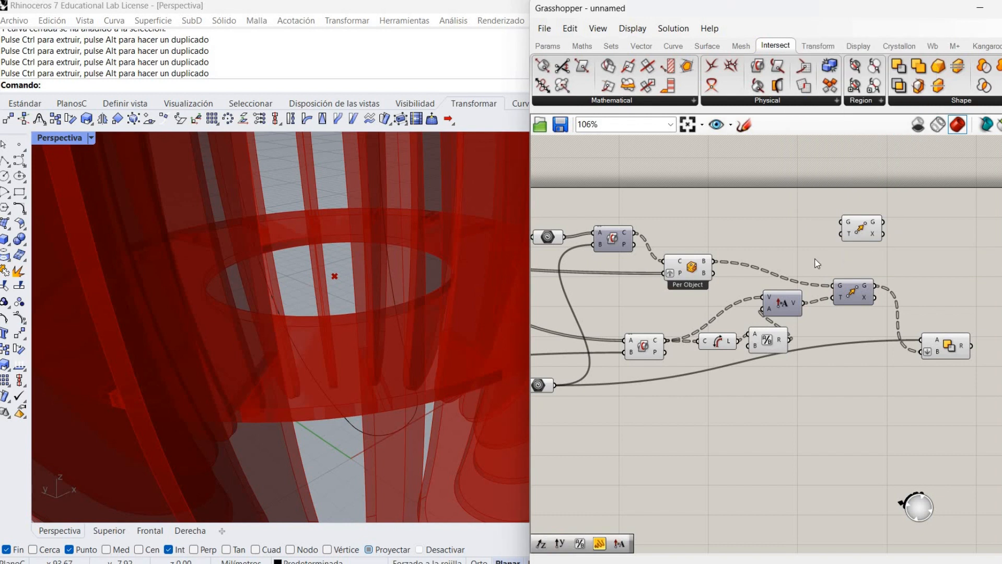
double_click(816, 258)
text(neg)
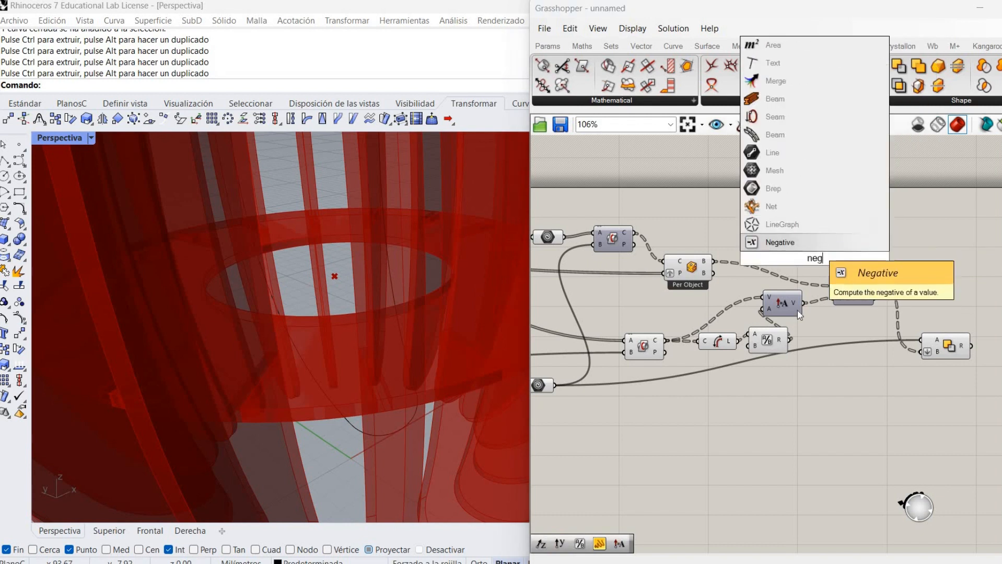
click(813, 242)
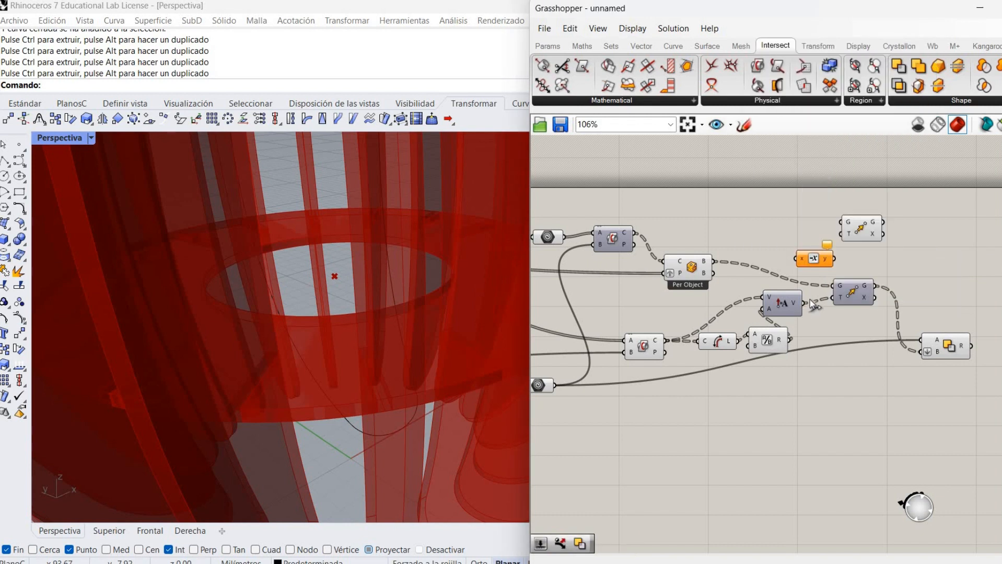
Route the Amplitude vector through Negative into the new Move's T input, and connect the bounding boxes to its G input.
drag(804, 302, 840, 234)
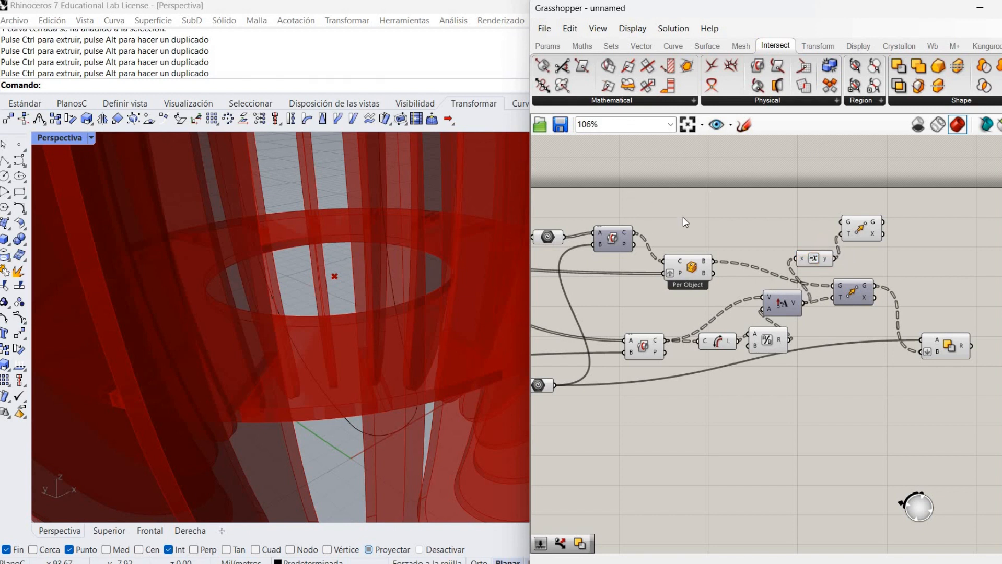
click(705, 260)
drag(713, 261, 842, 223)
click(851, 235)
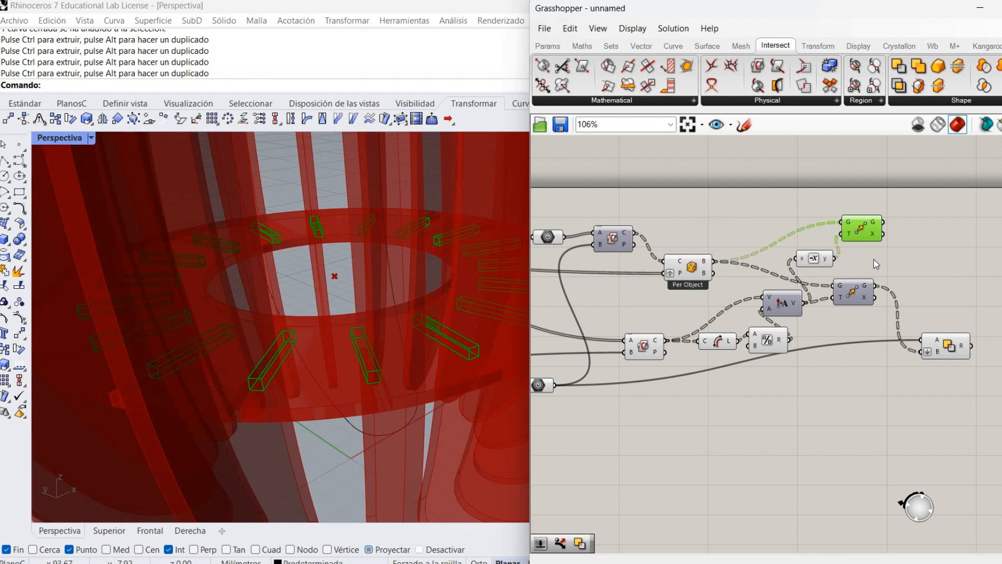
Add a second Solid Difference, feeding the vertical ribs' Brep parameter into A and the oppositely moved boxes into B.
right_drag(874, 259, 800, 297)
drag(904, 73, 900, 241)
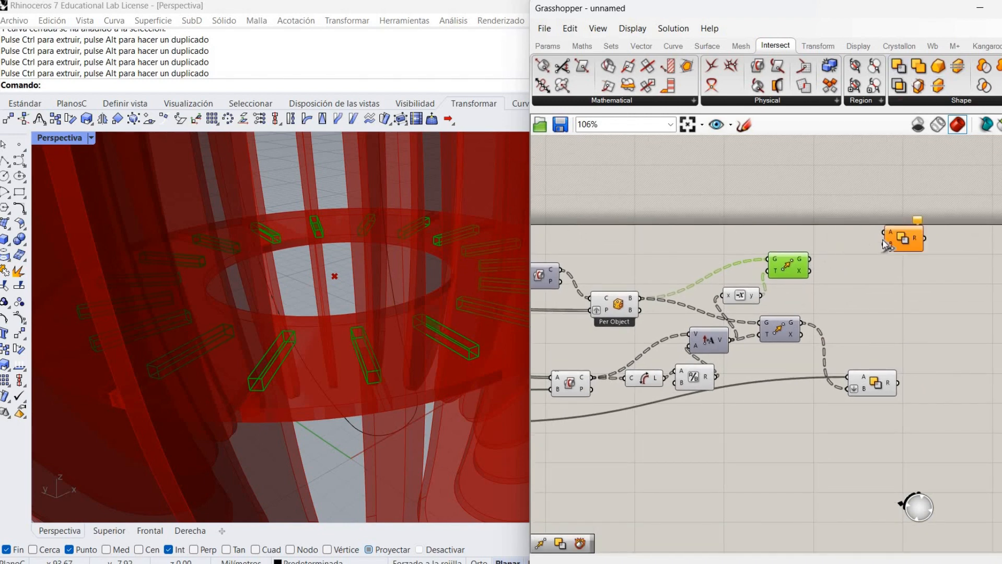
drag(809, 258, 884, 244)
right_drag(933, 271, 963, 255)
right_drag(733, 296, 914, 298)
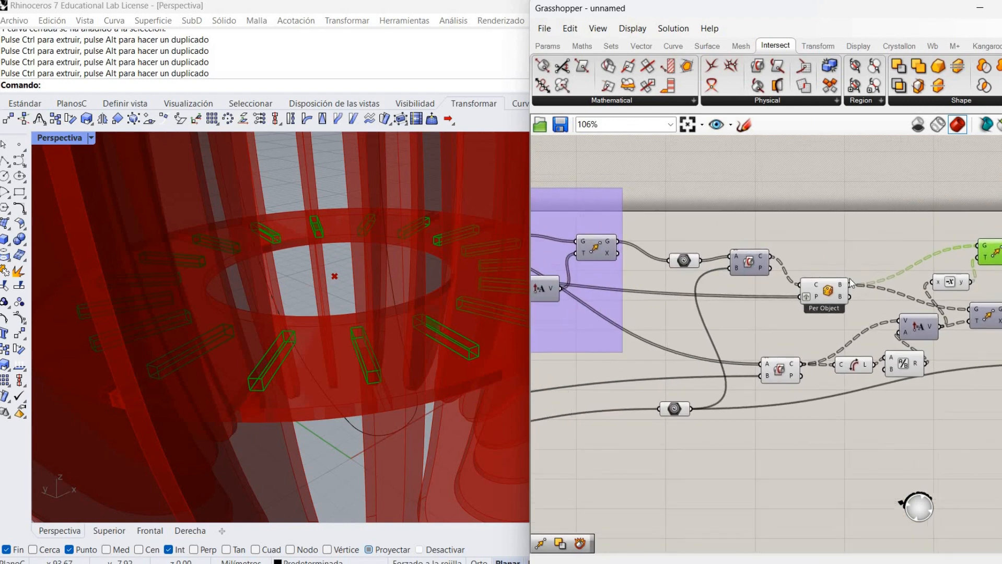
scroll(914, 298, down, 1)
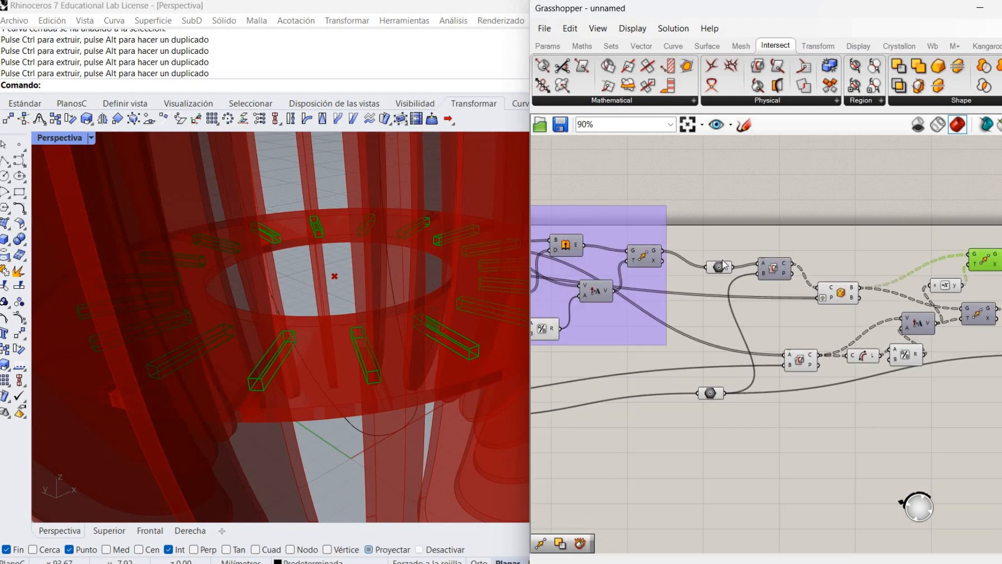
drag(726, 266, 978, 240)
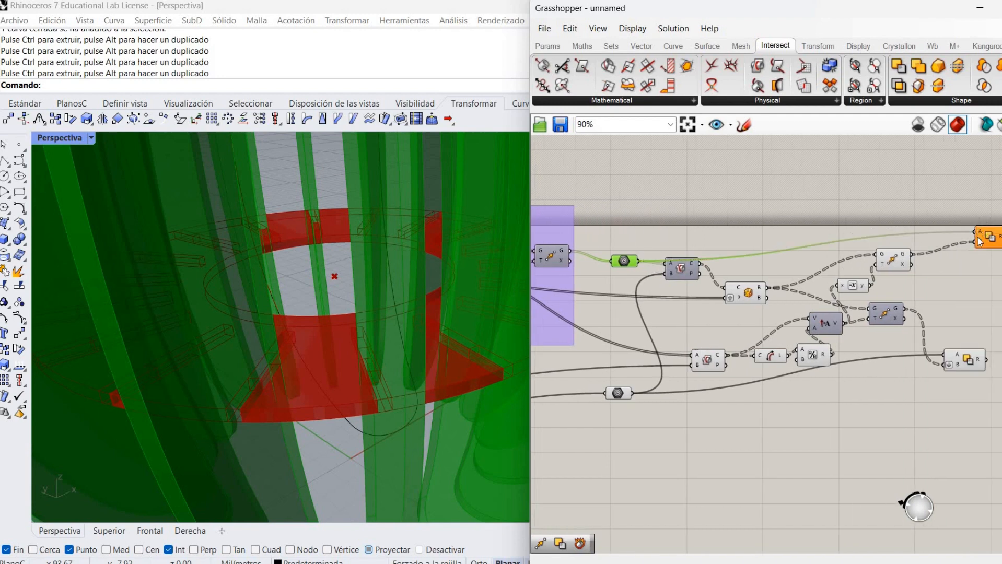
click(974, 291)
right_drag(974, 291, 831, 307)
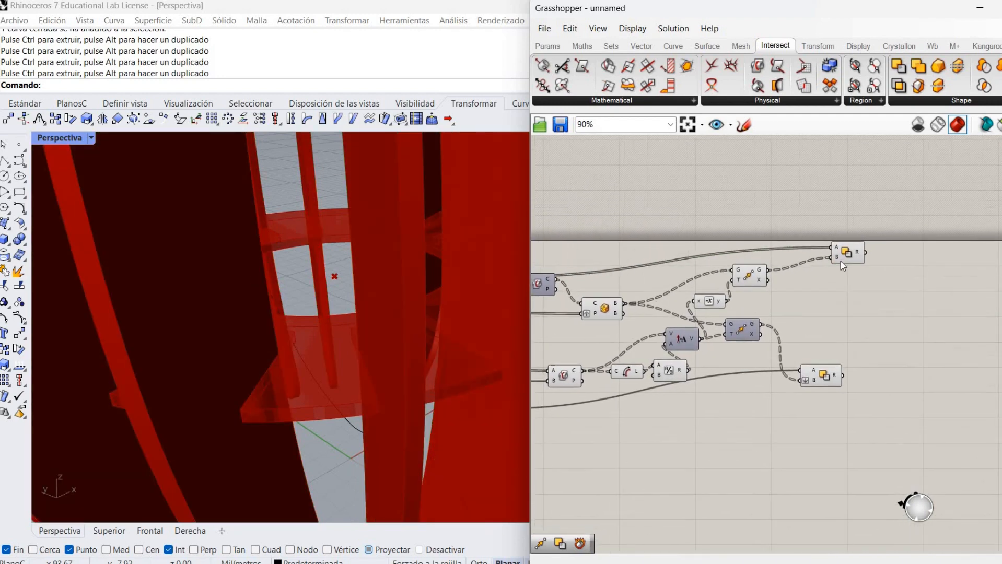
Flatten the B input of the Solid Difference that cuts the vertical ribs.
scroll(819, 256, up, 3)
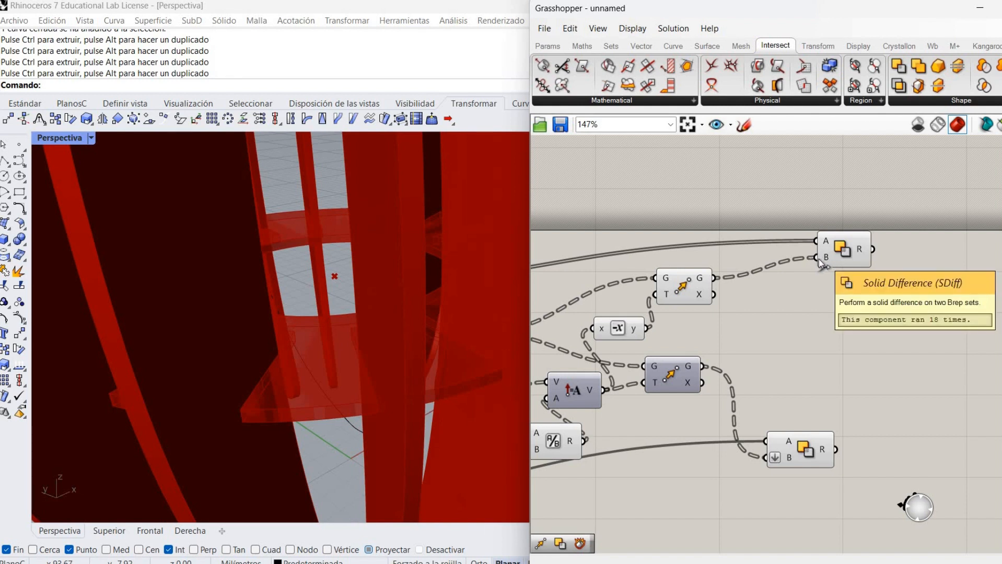
mouse_move(827, 255)
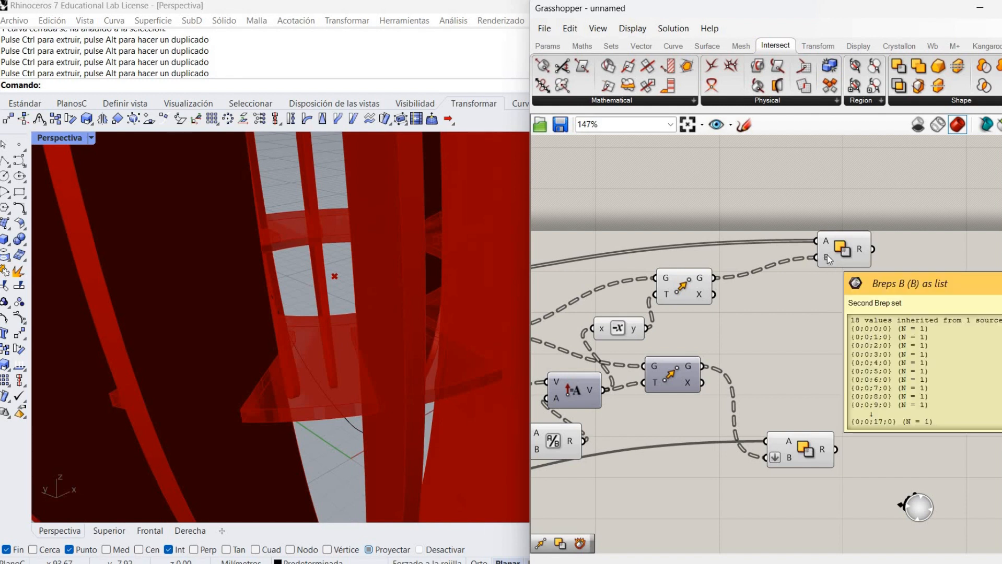
right_click(827, 255)
click(901, 356)
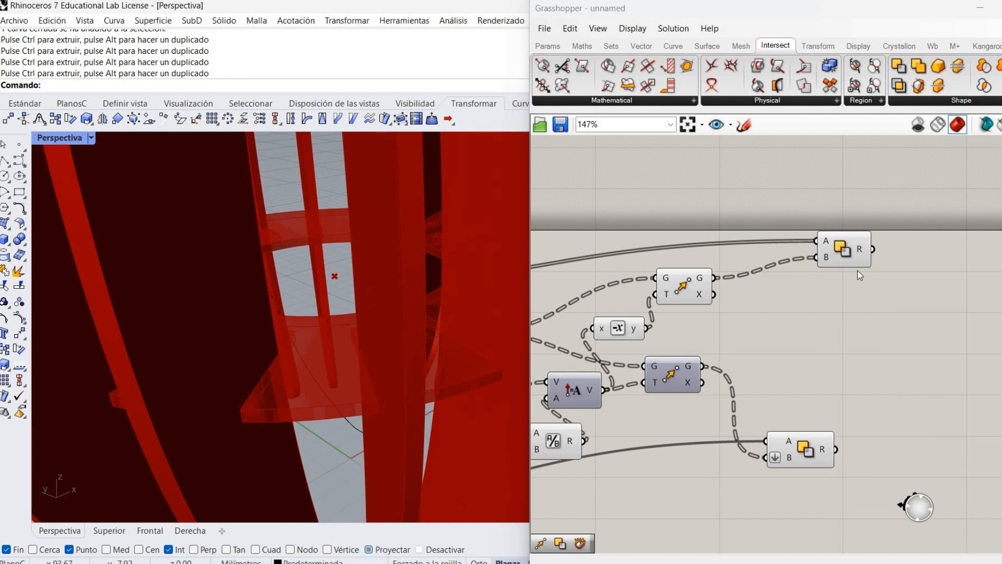
right_click(824, 261)
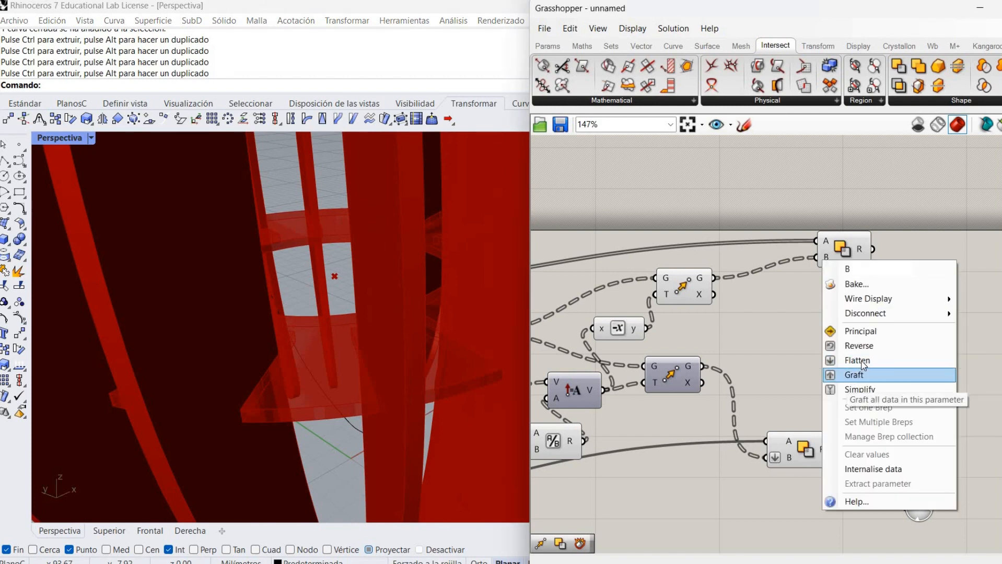
click(860, 361)
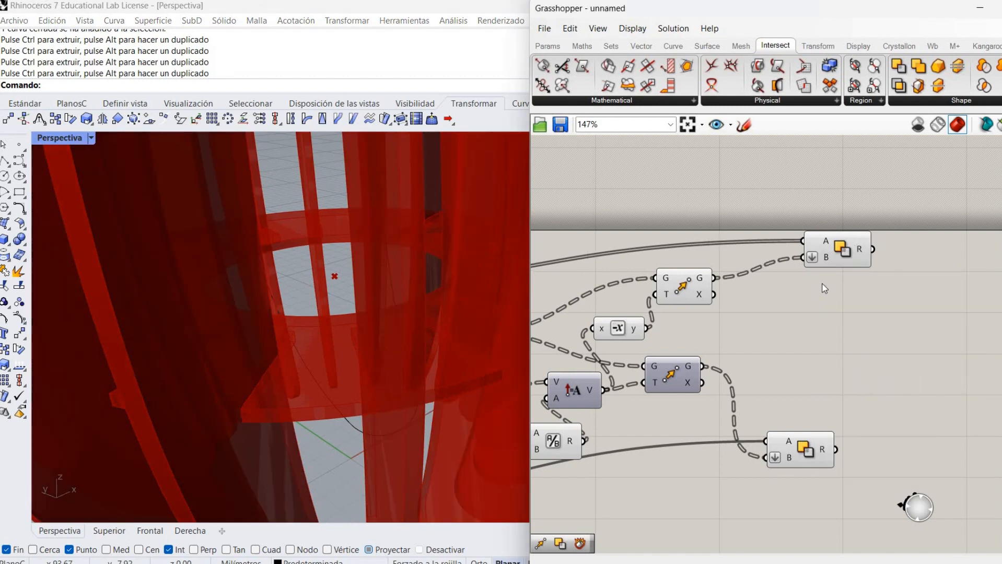
Turn off the previews of the new Move, the Bounding Box and the lower Brep | Brep intersection.
right_click(691, 294)
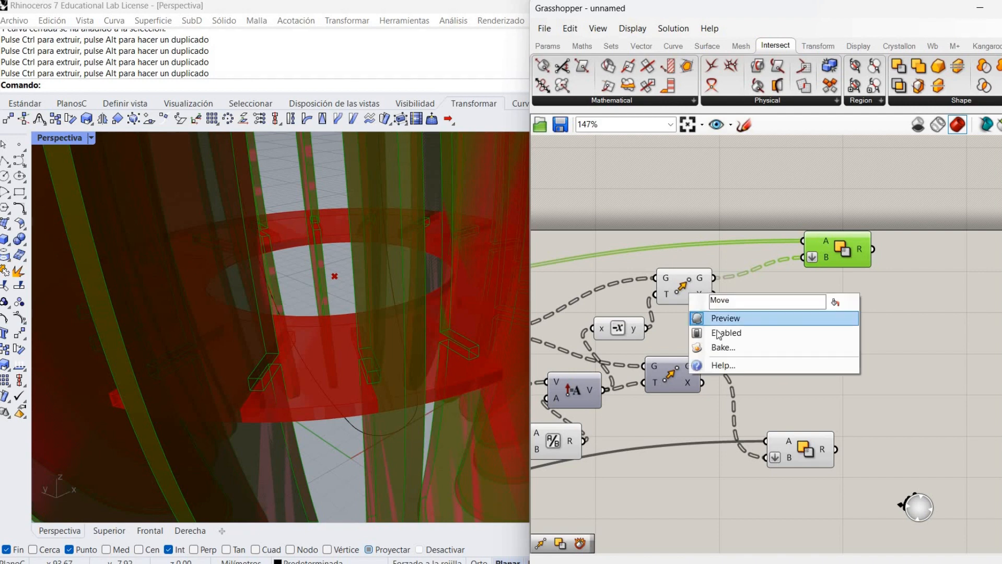
click(749, 323)
right_drag(671, 283, 1001, 243)
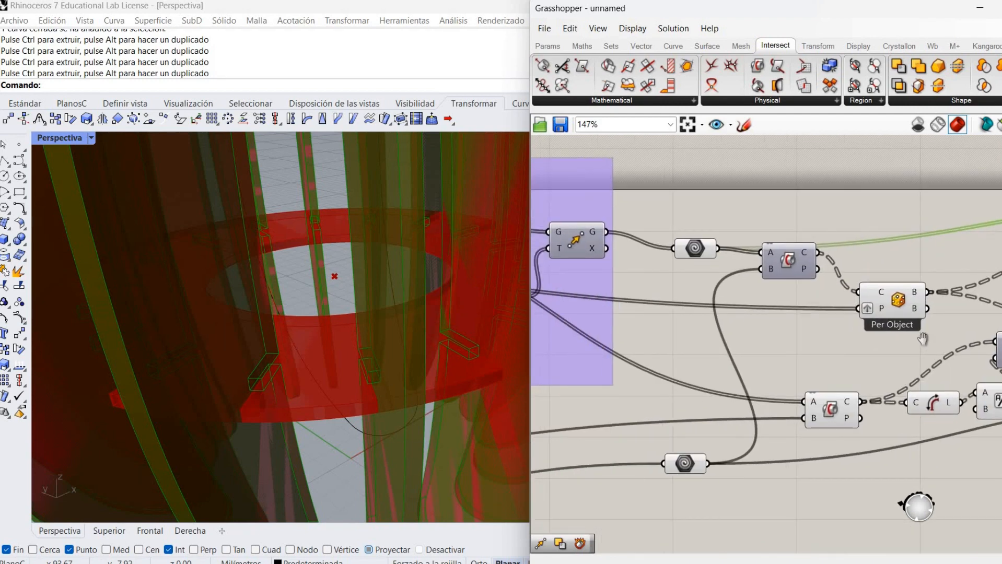
right_drag(923, 339, 854, 333)
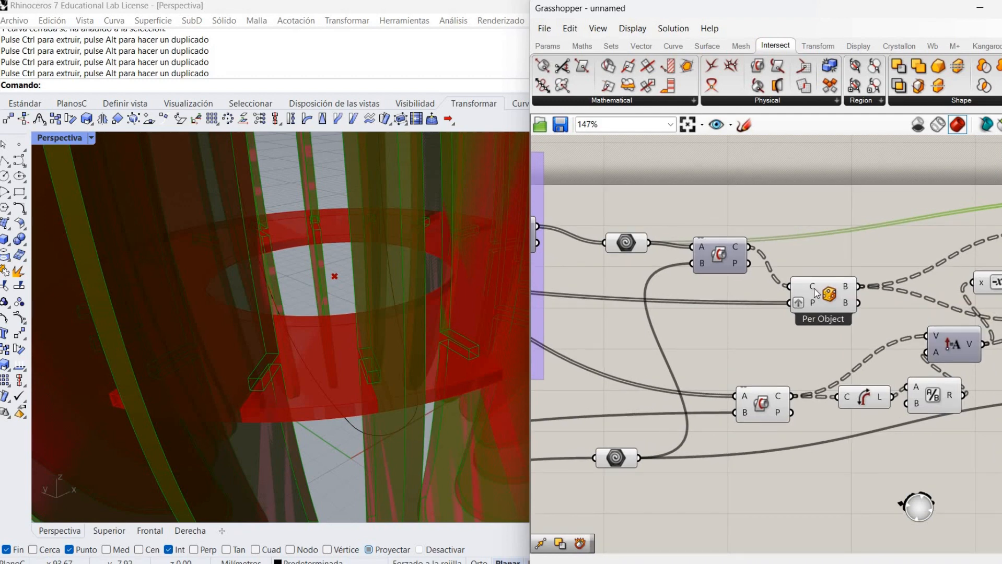
right_click(830, 294)
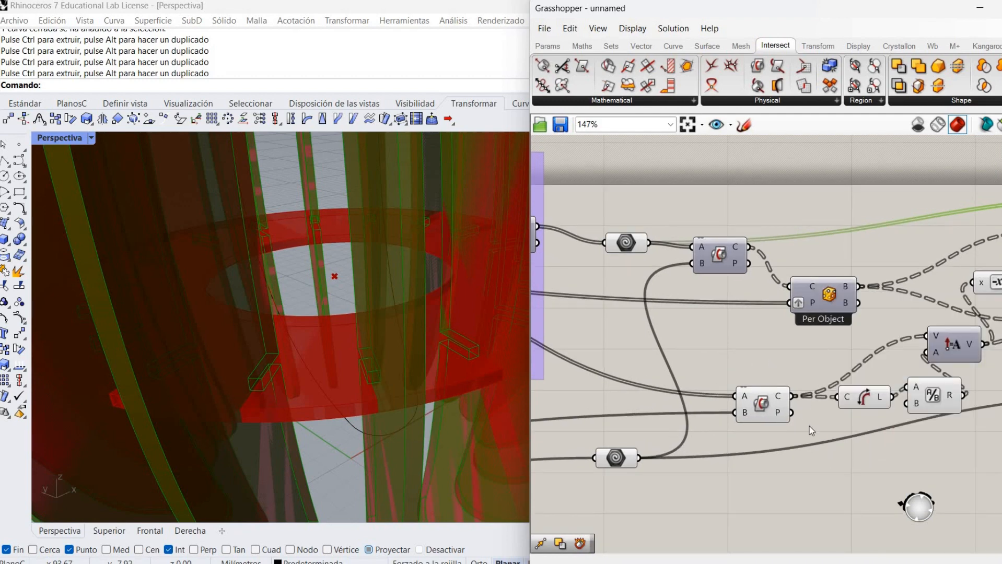
right_click(761, 404)
Group the two Brep parameters that hold the ribs and rings, and turn off their previews.
scroll(462, 327, down, 10)
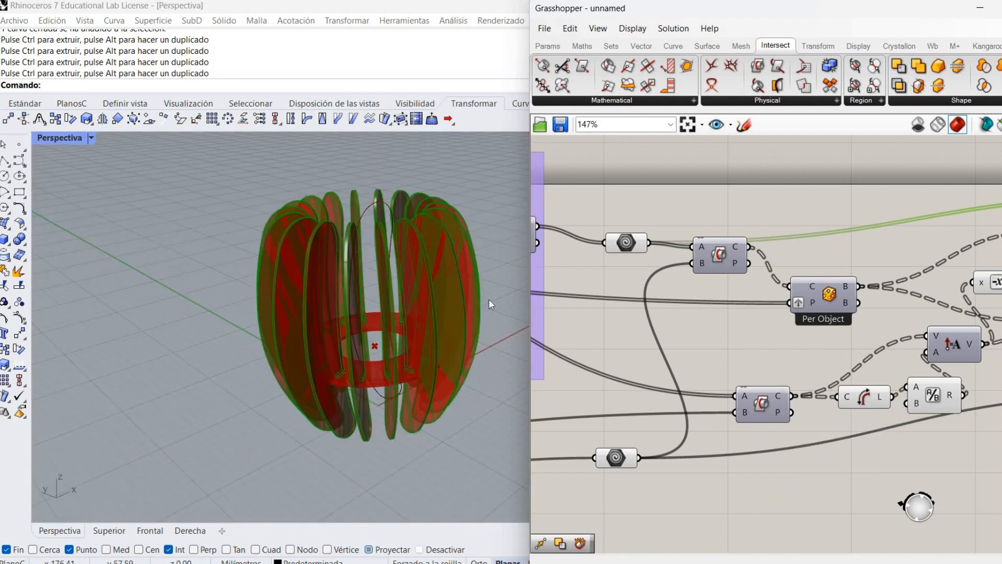
click(775, 331)
right_drag(386, 301, 325, 317)
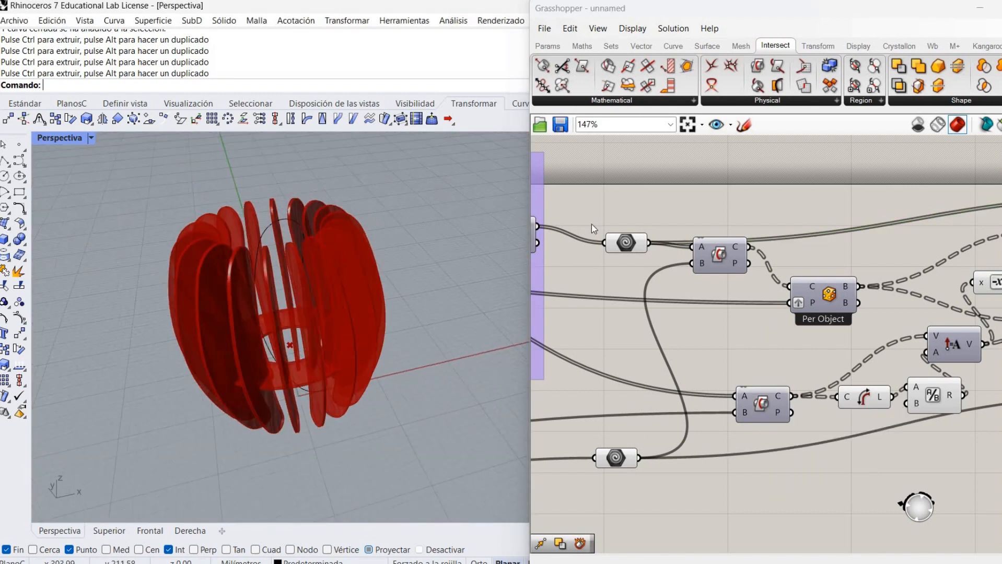
drag(596, 217, 666, 497)
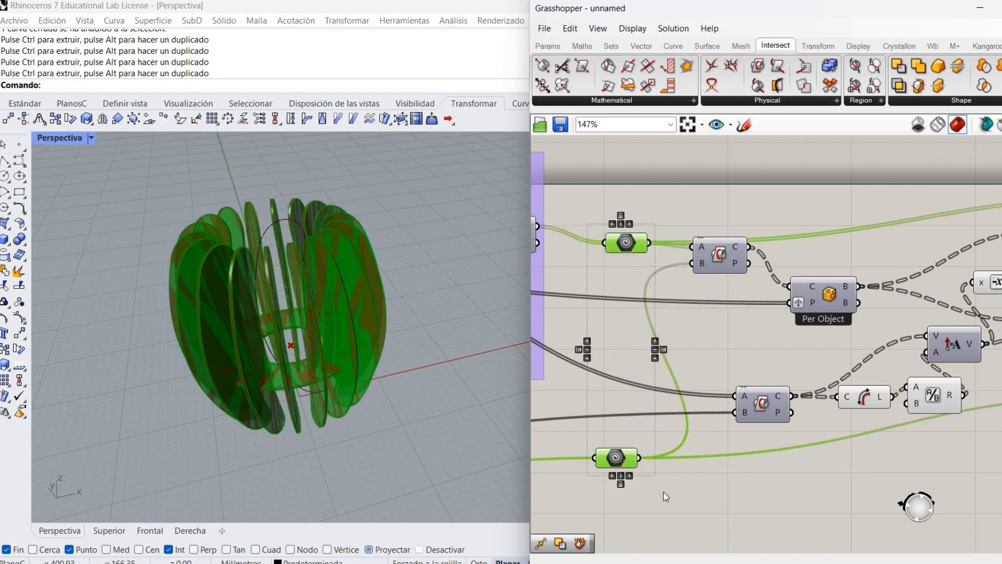
key(ctrl+g)
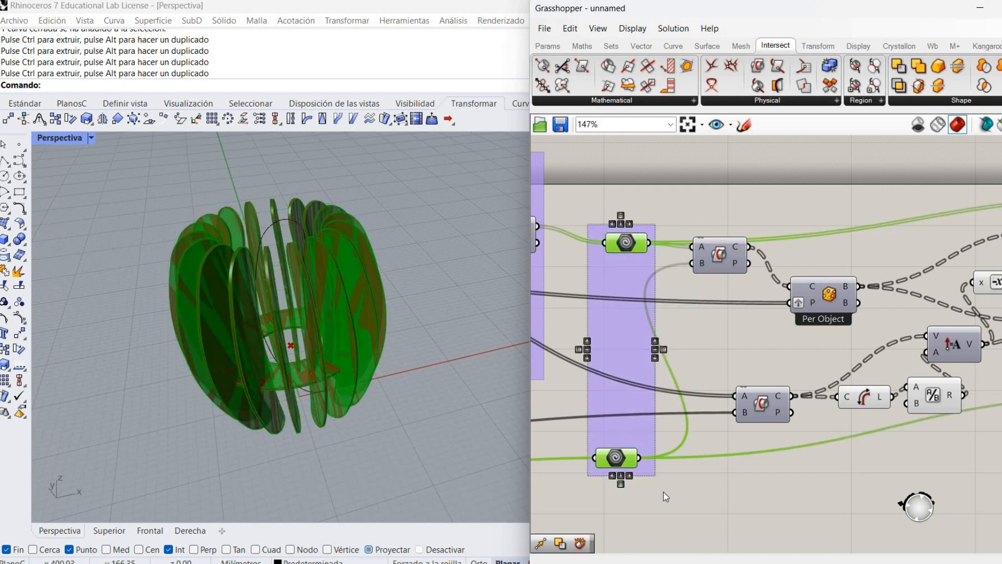
right_click(658, 199)
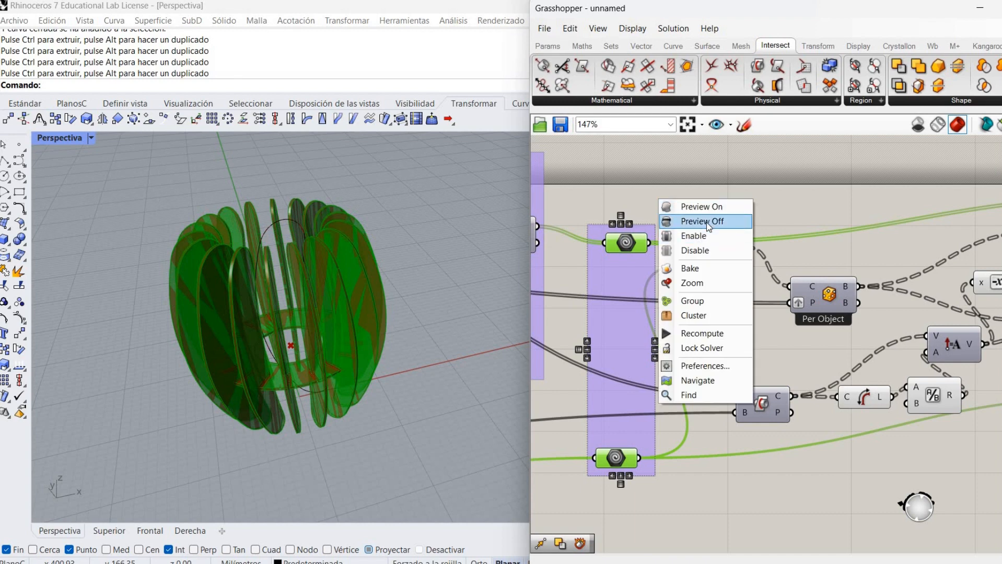
click(706, 221)
click(711, 387)
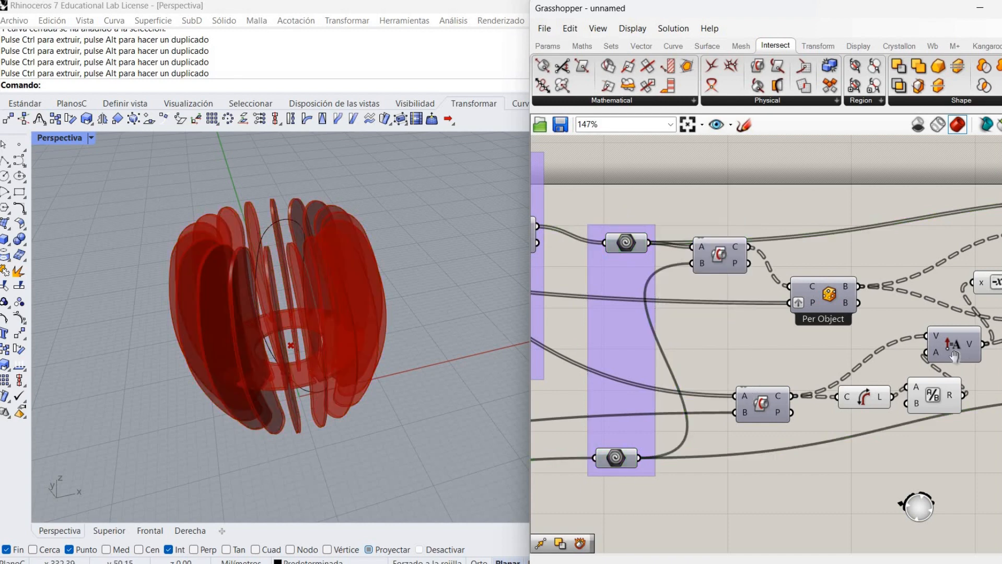
Reposition the Solid Difference that cuts the rings farther away from the Move components.
right_drag(955, 357, 636, 396)
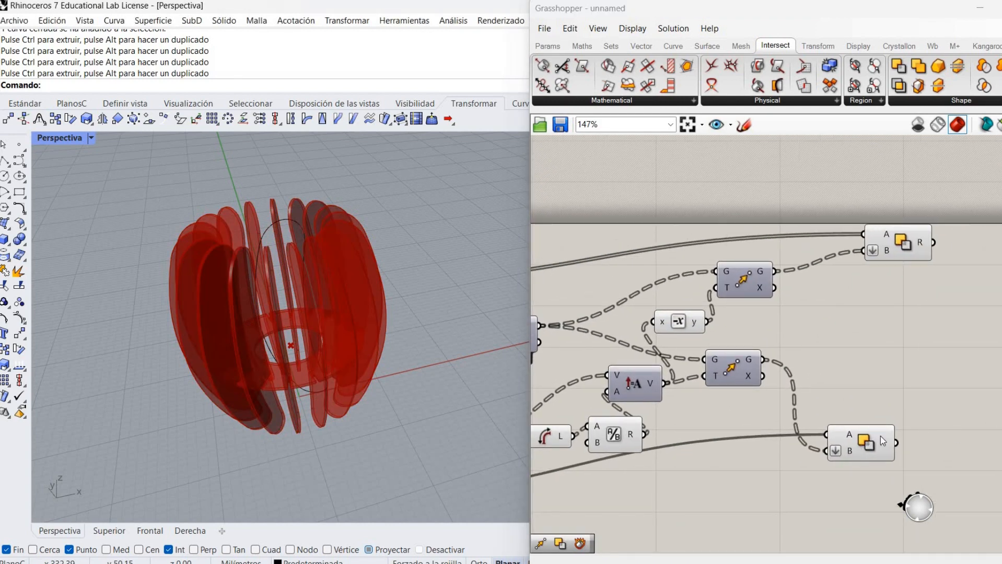
drag(929, 425, 886, 498)
drag(870, 444, 940, 444)
click(844, 516)
Group the slot-box components, from the two Brep | Brep intersections and Bounding Box through to both Move components.
scroll(912, 452, down, 1)
right_drag(912, 452, 980, 421)
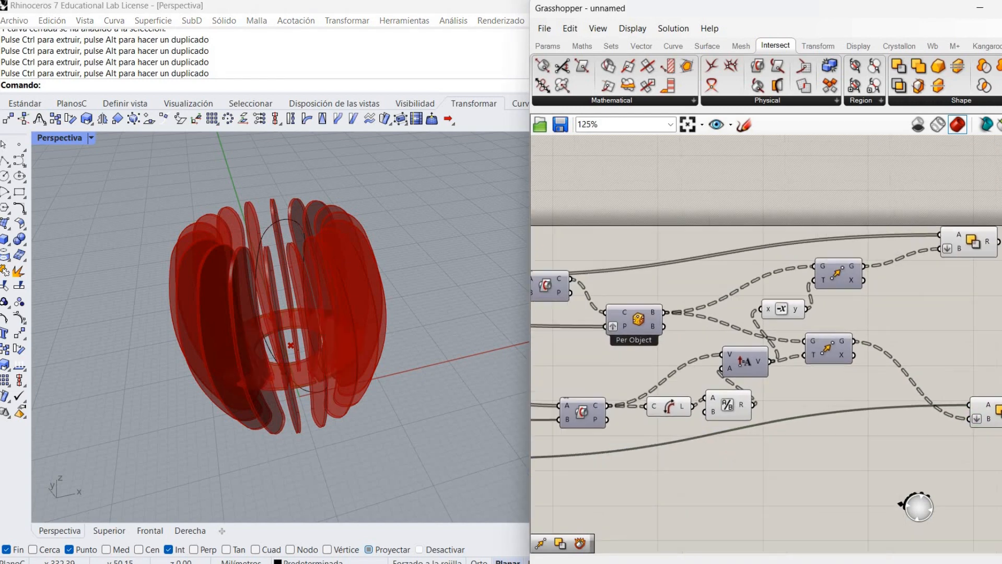
right_drag(766, 385, 912, 316)
scroll(913, 316, down, 1)
right_drag(910, 375, 854, 409)
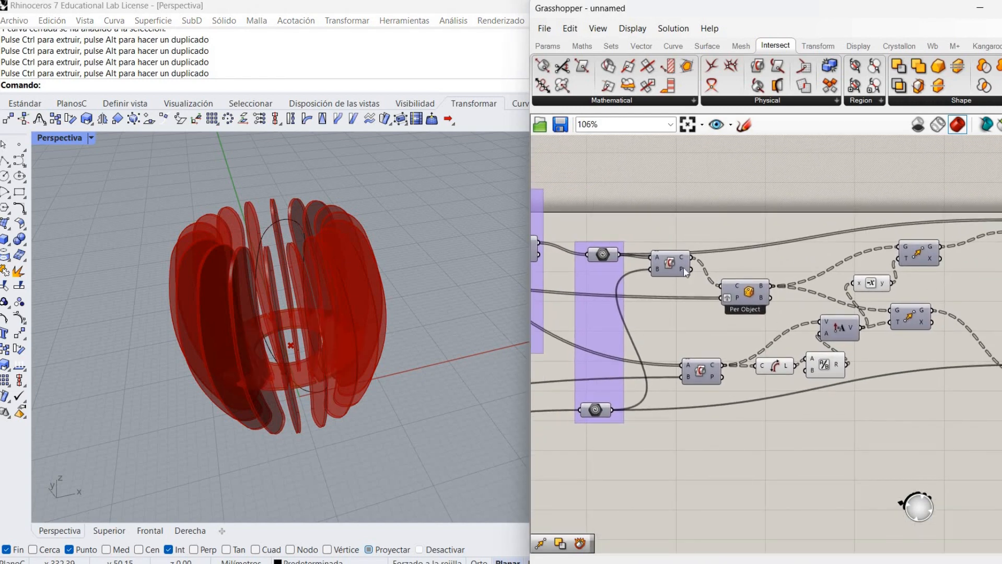
drag(642, 205, 961, 394)
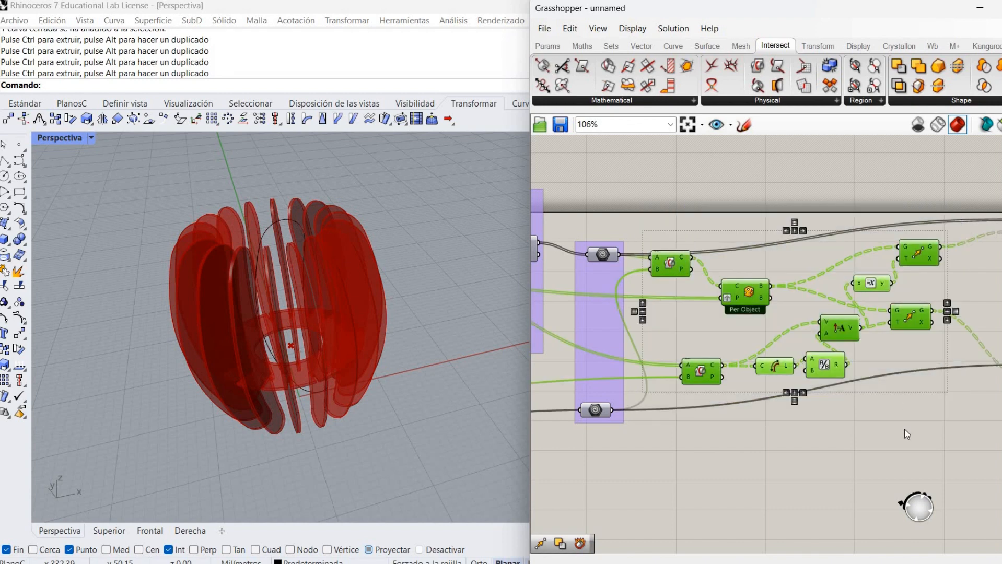
key(ctrl+g)
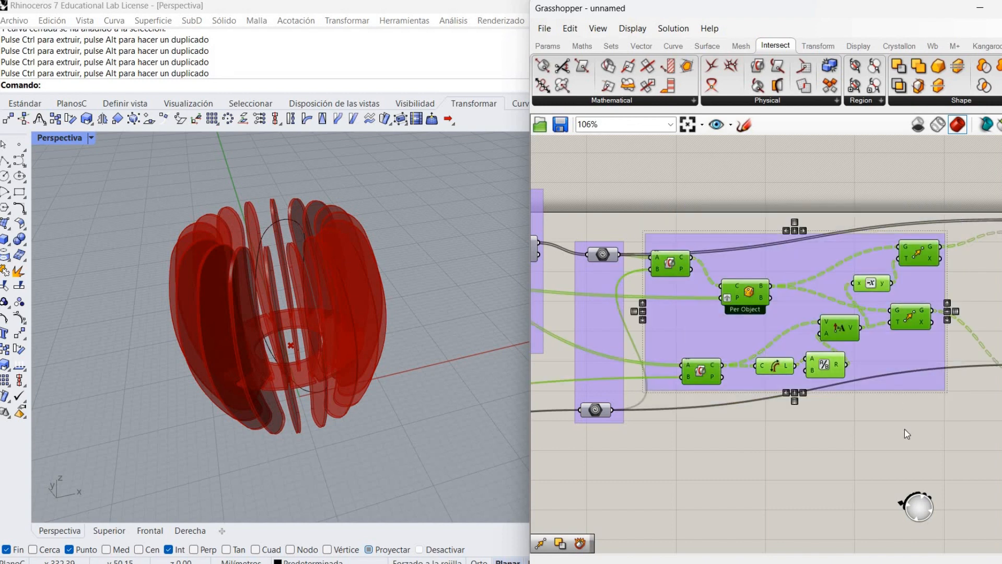
click(929, 405)
Group the two Solid Difference components together.
right_drag(897, 398, 630, 422)
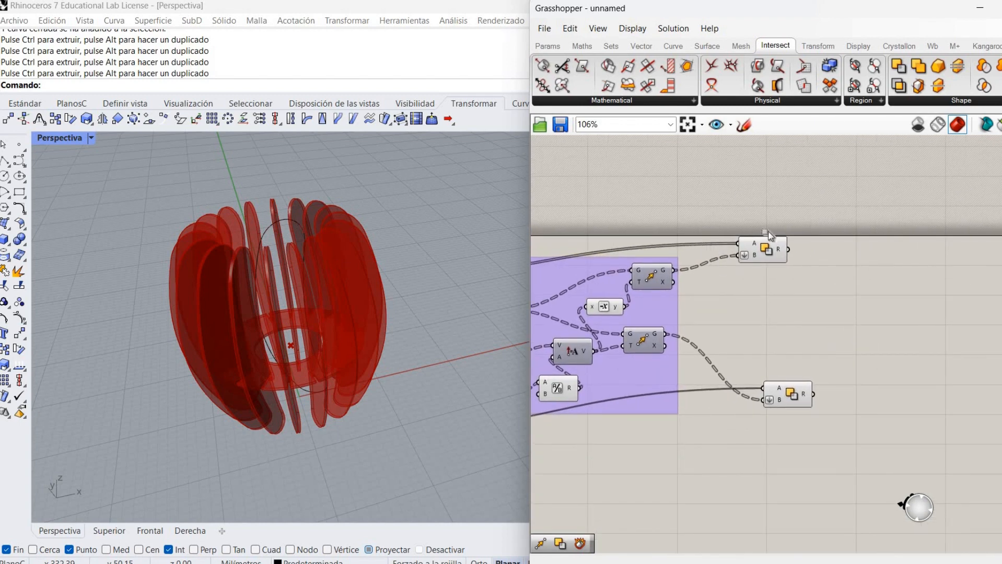
drag(732, 180, 842, 471)
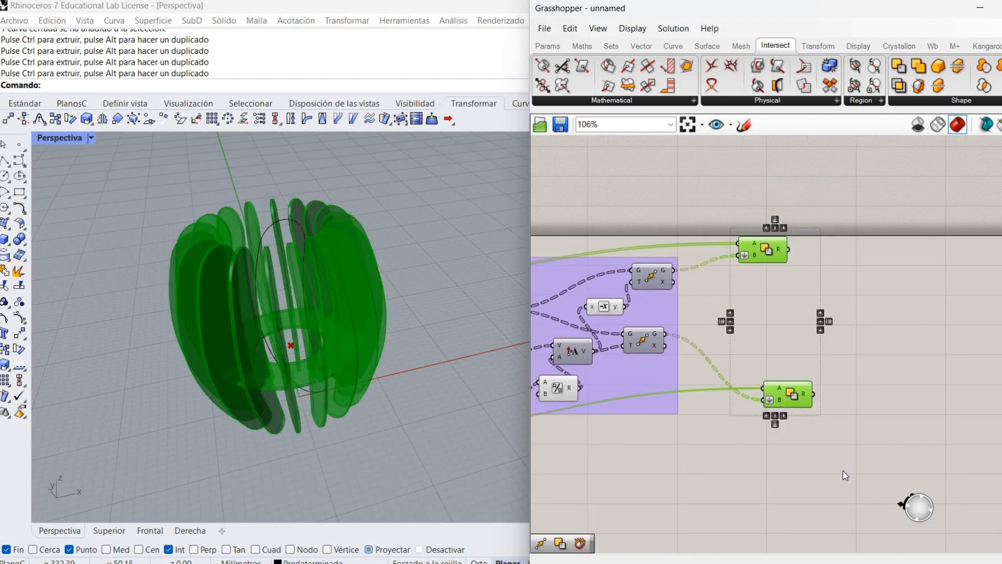
key(ctrl+g)
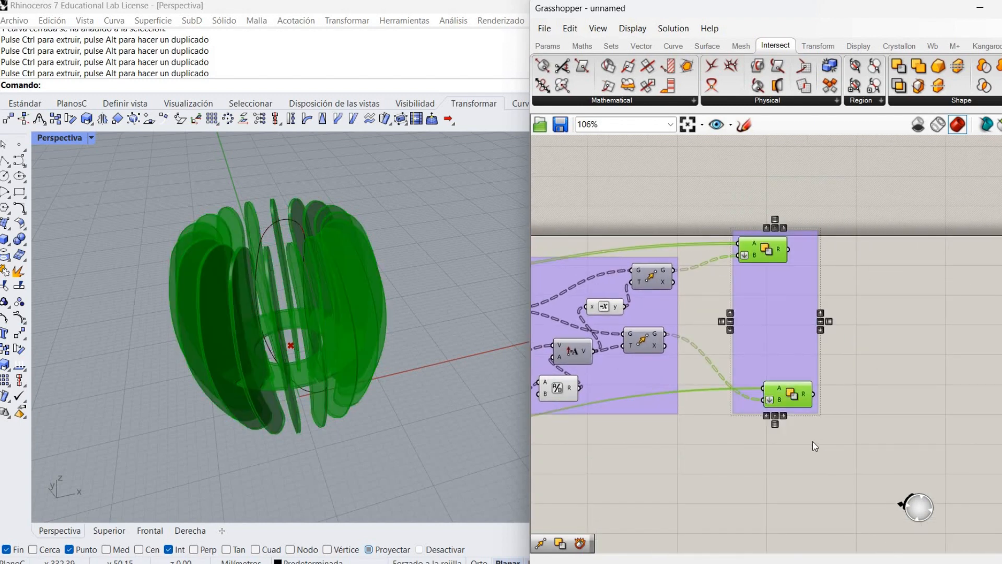
click(764, 447)
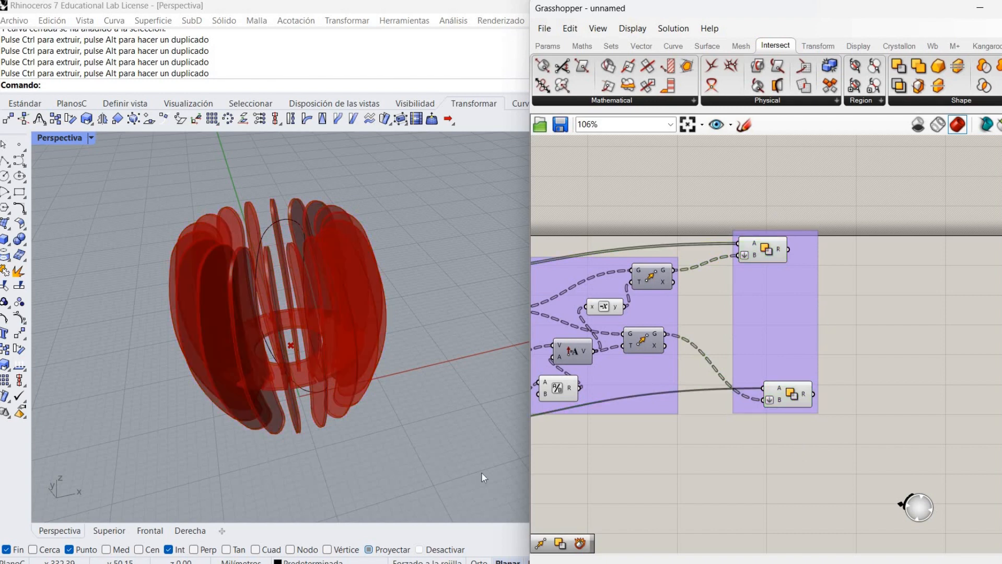
Examine the slots where the vertical ribs meet the rings in the perspective view, up close and from around the lamp.
scroll(317, 360, up, 3)
scroll(268, 444, up, 3)
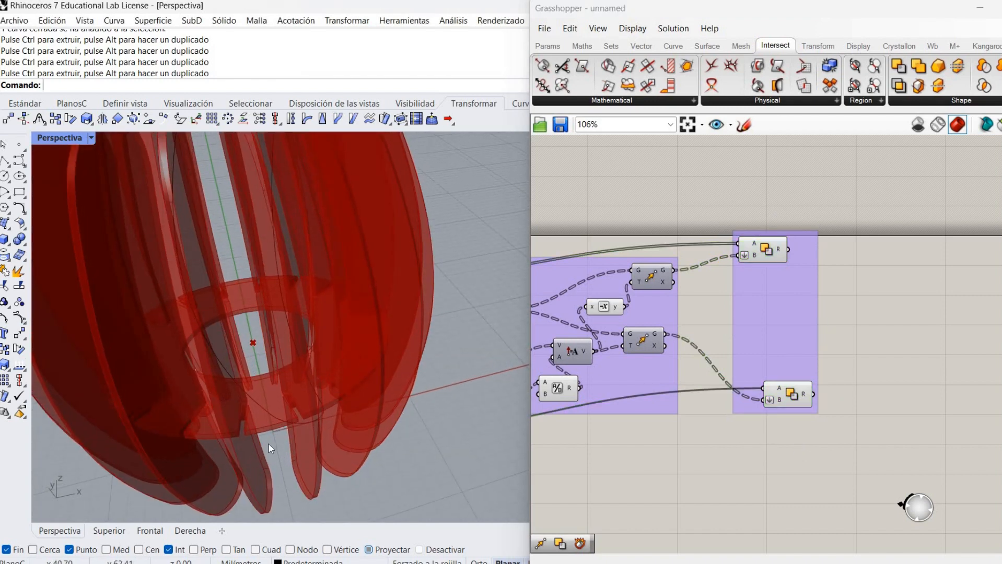
scroll(267, 444, up, 2)
scroll(263, 441, up, 4)
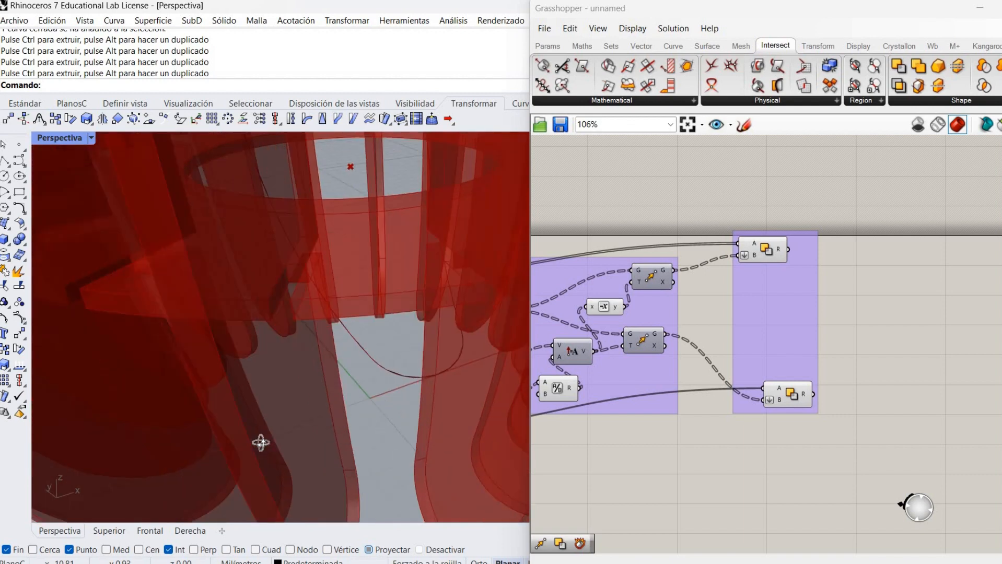
right_drag(256, 446, 230, 391)
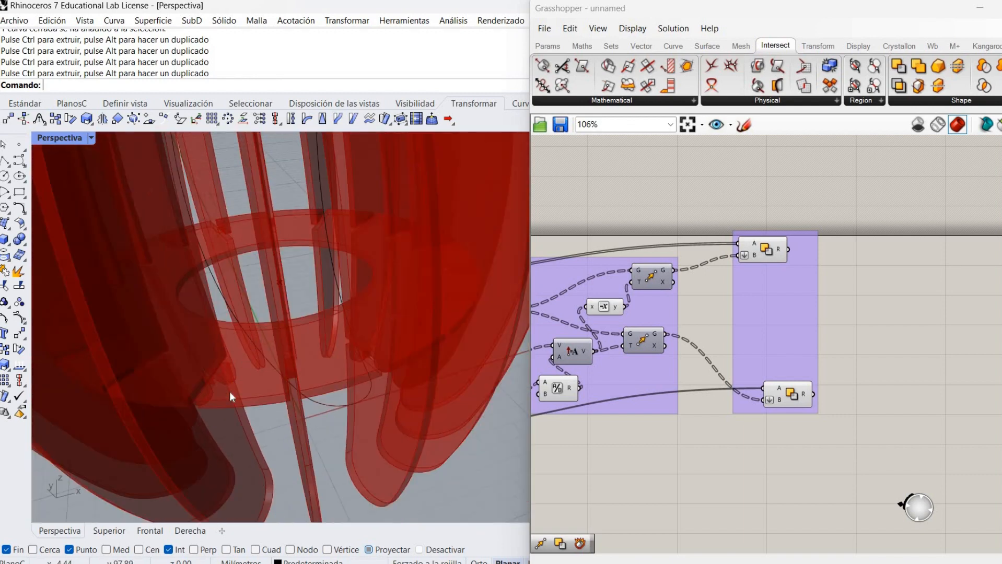
scroll(229, 394, down, 2)
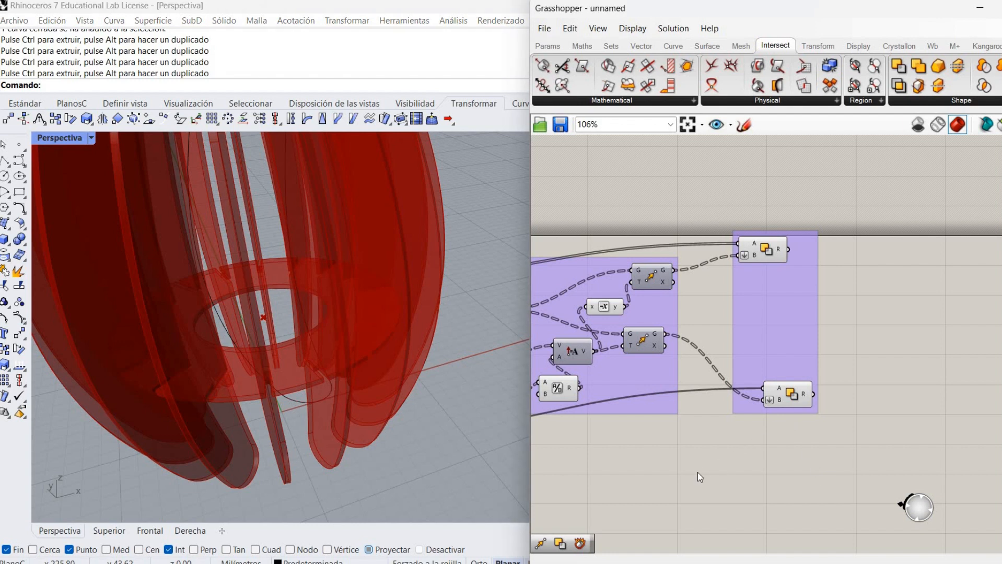
right_drag(716, 499, 740, 512)
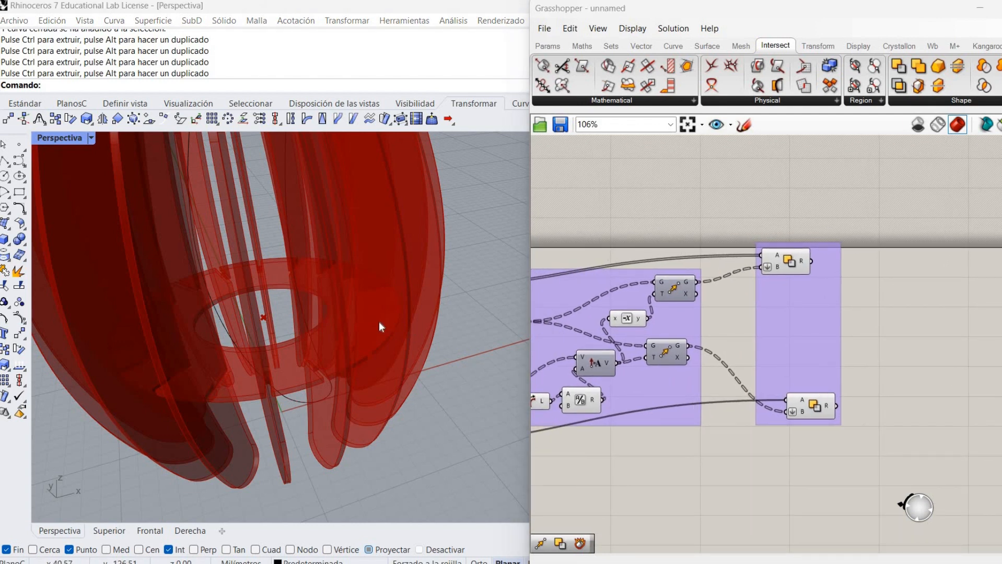
scroll(413, 243, down, 5)
scroll(405, 285, up, 2)
scroll(418, 314, up, 2)
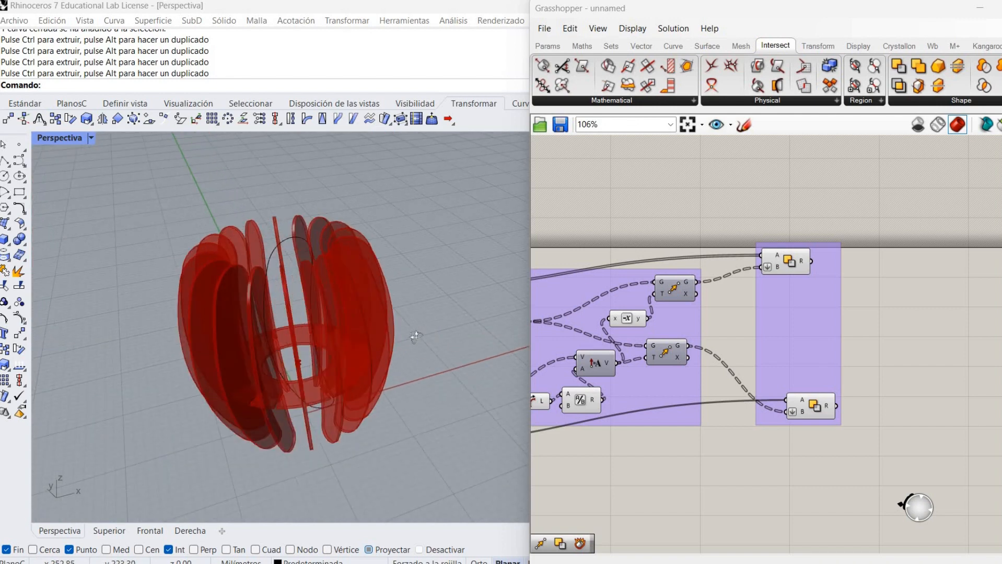
mouse_move(416, 337)
right_down()
mouse_move(369, 357)
mouse_move(414, 364)
mouse_move(427, 331)
right_up()
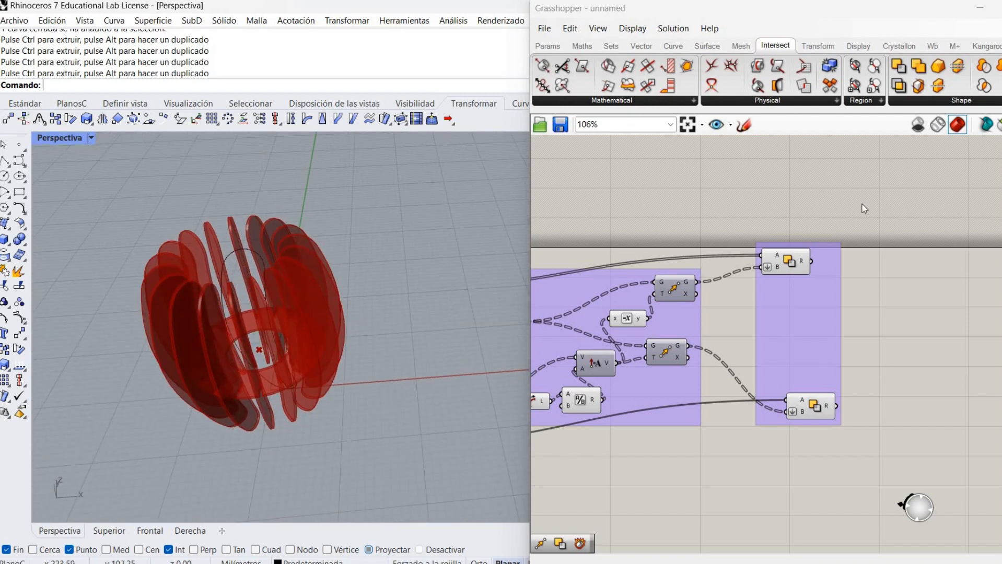
Align the vertical ribs' Solid Difference above the one that cuts the rings.
drag(794, 267, 815, 262)
click(735, 452)
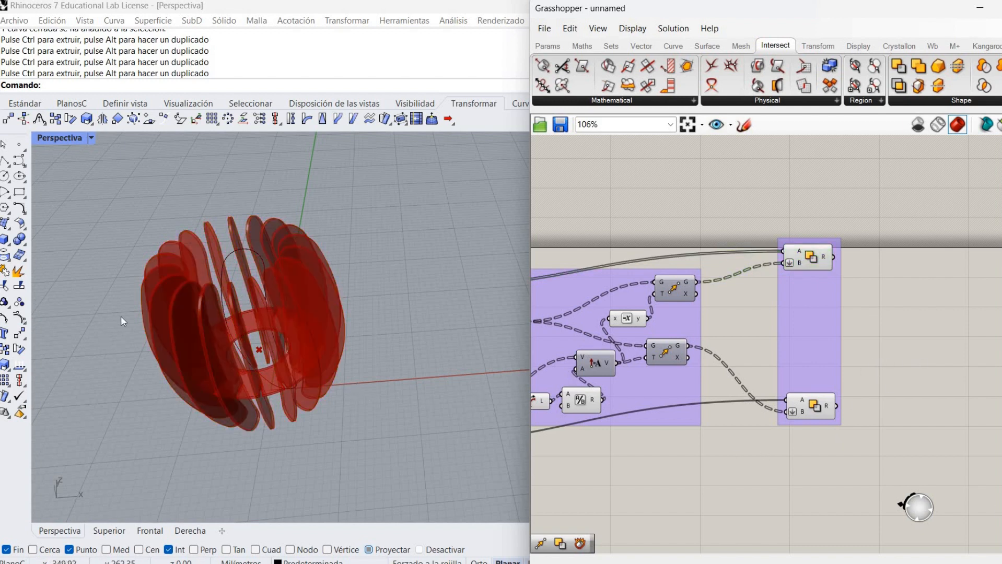
right_drag(780, 339, 687, 369)
click(723, 290)
Add a Deconstruct Brep component, feed it the R output of the vertical ribs' Solid Difference, and line it up beside that component.
click(819, 289)
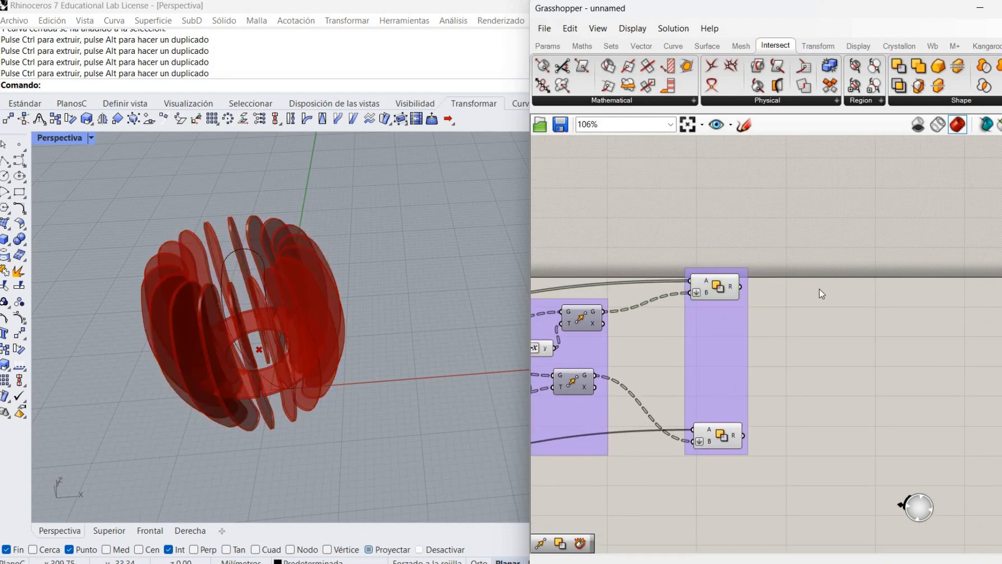
double_click(820, 289)
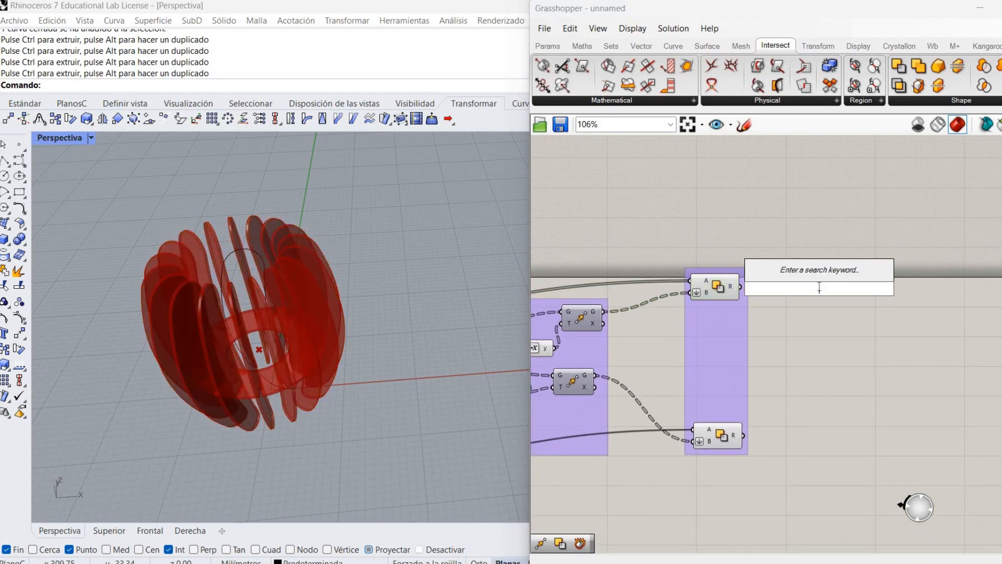
text(dec)
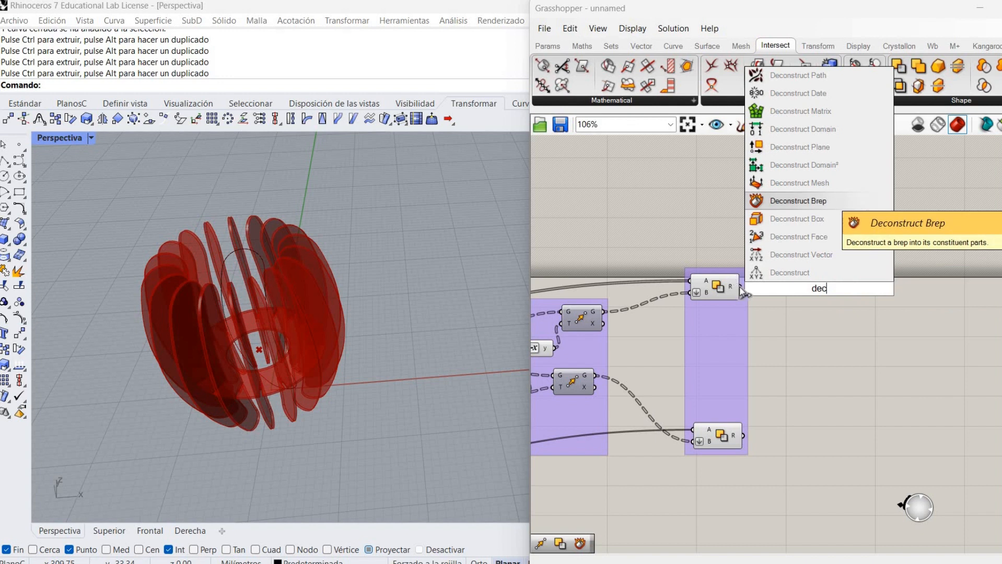
key(Return)
drag(741, 287, 799, 288)
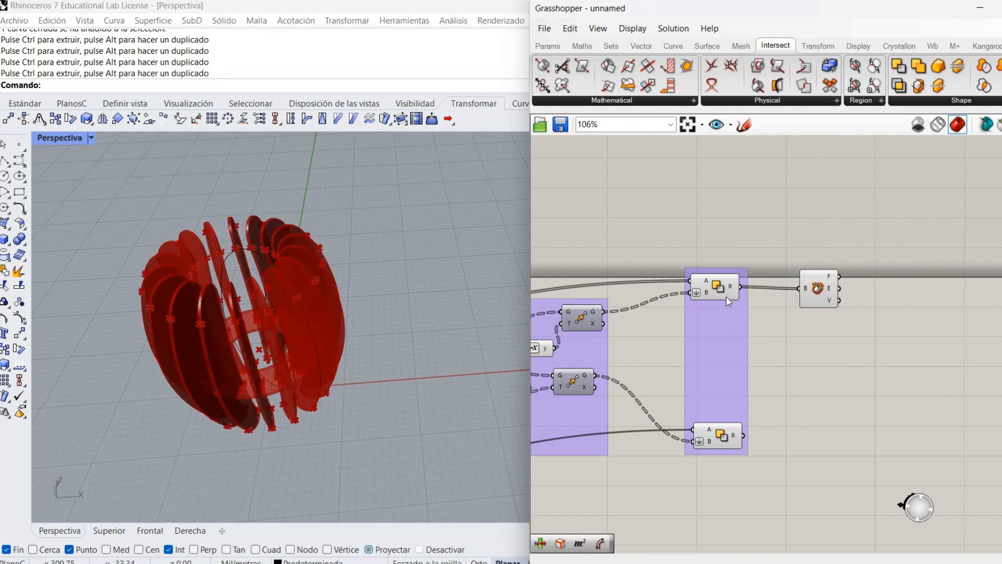
drag(822, 297, 813, 287)
click(764, 412)
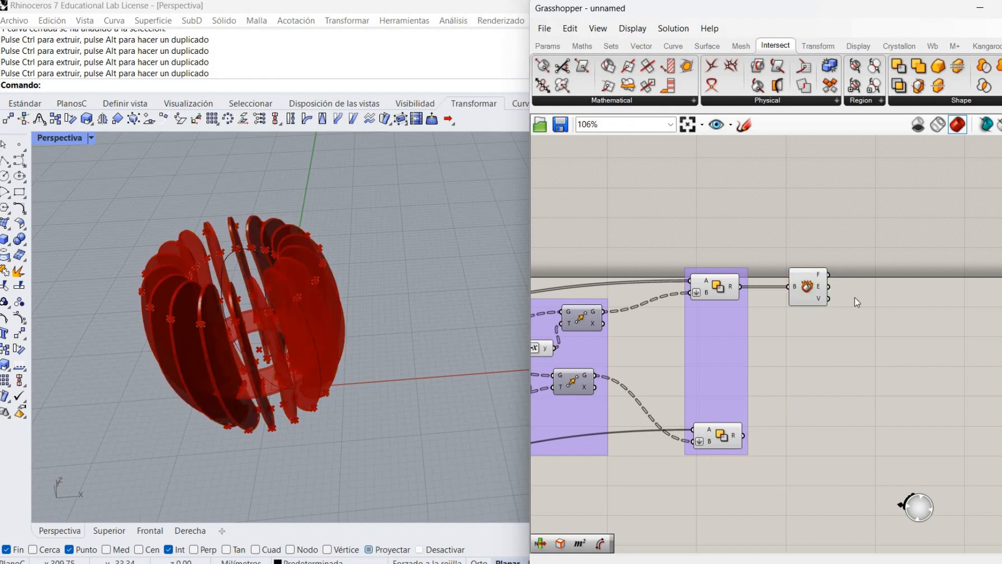
Add an Area component next to Deconstruct Brep and connect the Faces output to its G input.
right_drag(780, 312, 704, 327)
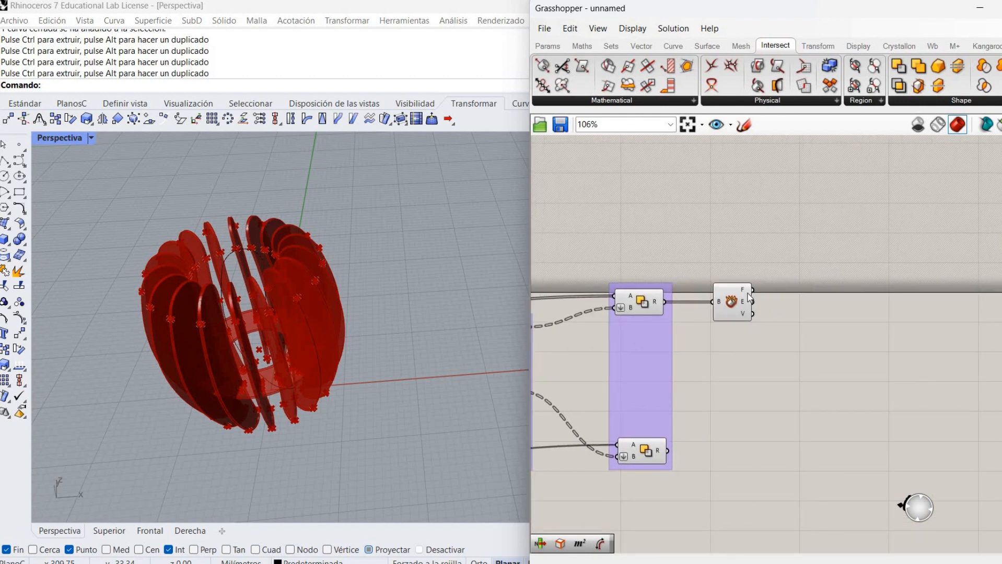
mouse_move(749, 297)
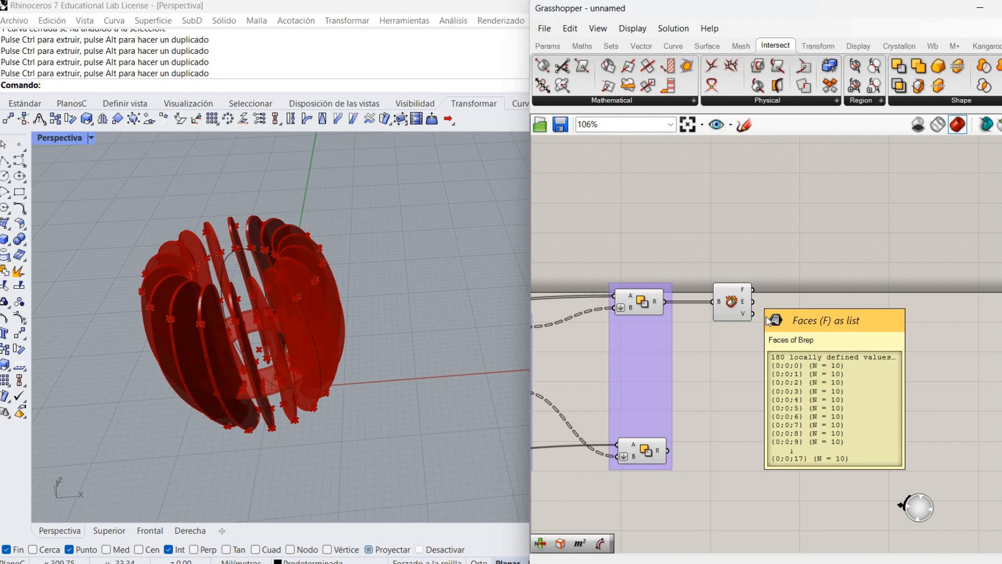
drag(735, 307, 724, 313)
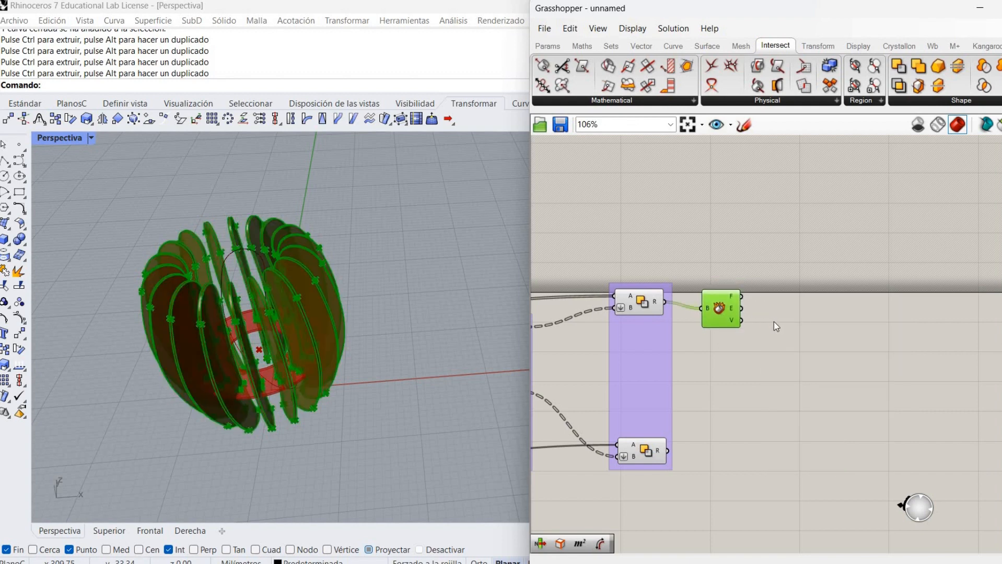
double_click(774, 322)
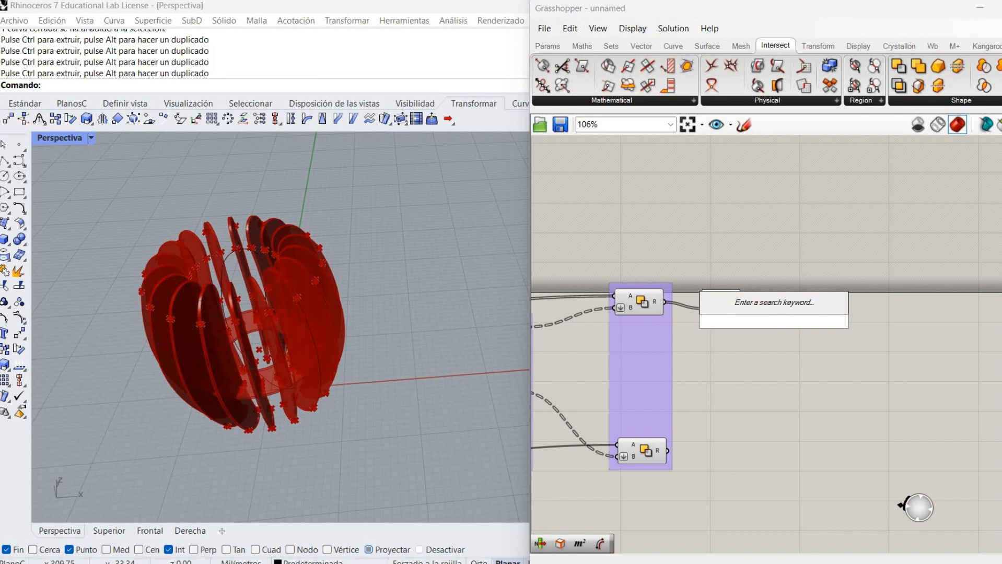
text(area)
click(751, 306)
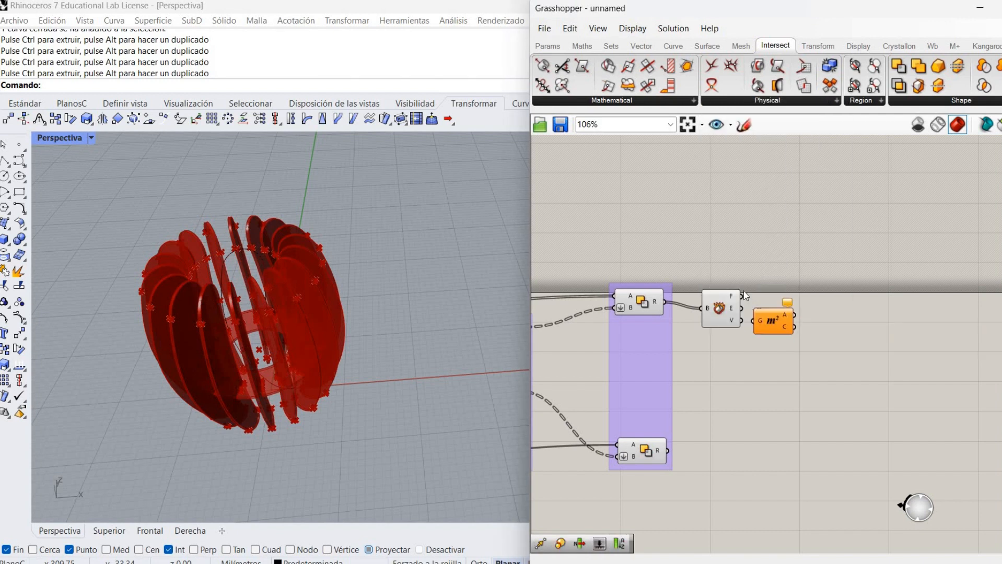
drag(742, 297, 813, 299)
click(803, 344)
Hide the preview of the Deconstruct Brep component that explodes the slotted vertical ribs.
right_drag(802, 323, 751, 327)
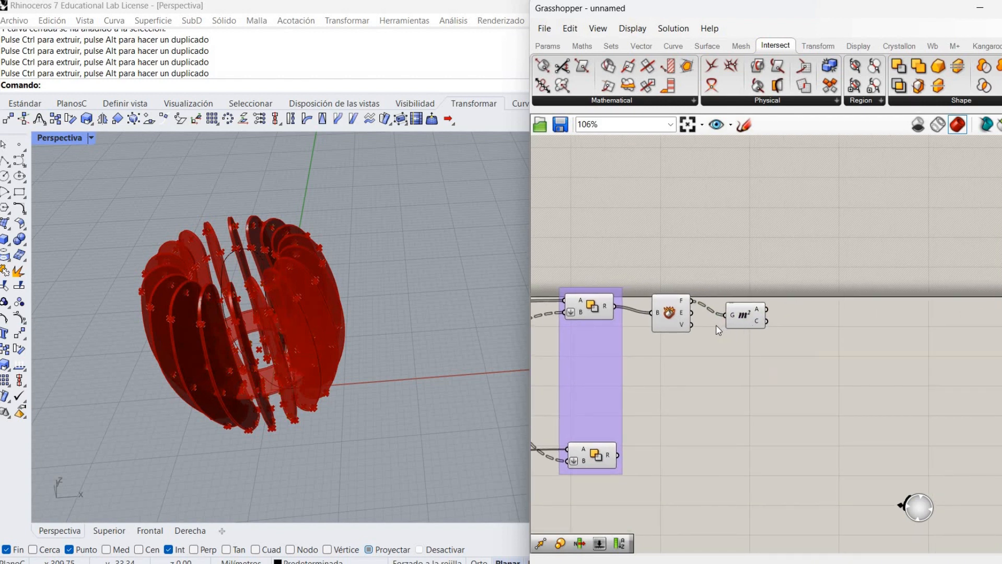
right_click(678, 314)
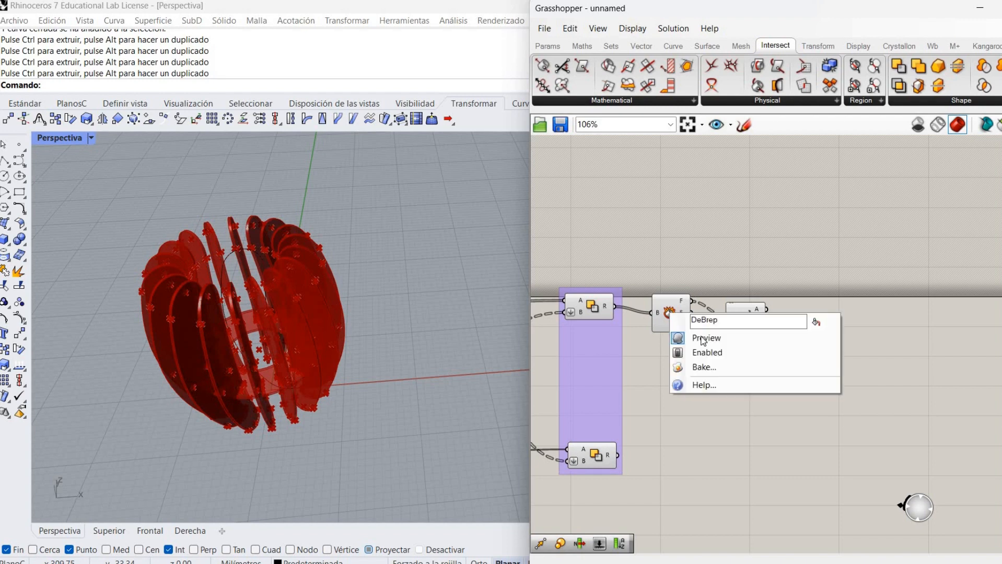
click(812, 338)
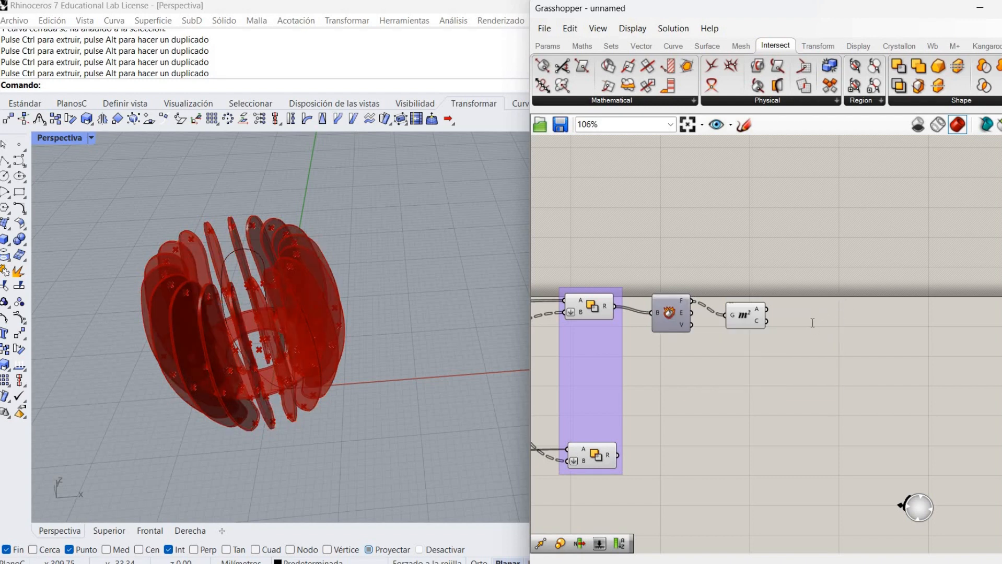
Add a Sort List component keyed by Area's A output, with Deconstruct Brep's Faces output feeding its A input.
double_click(811, 323)
text(sort)
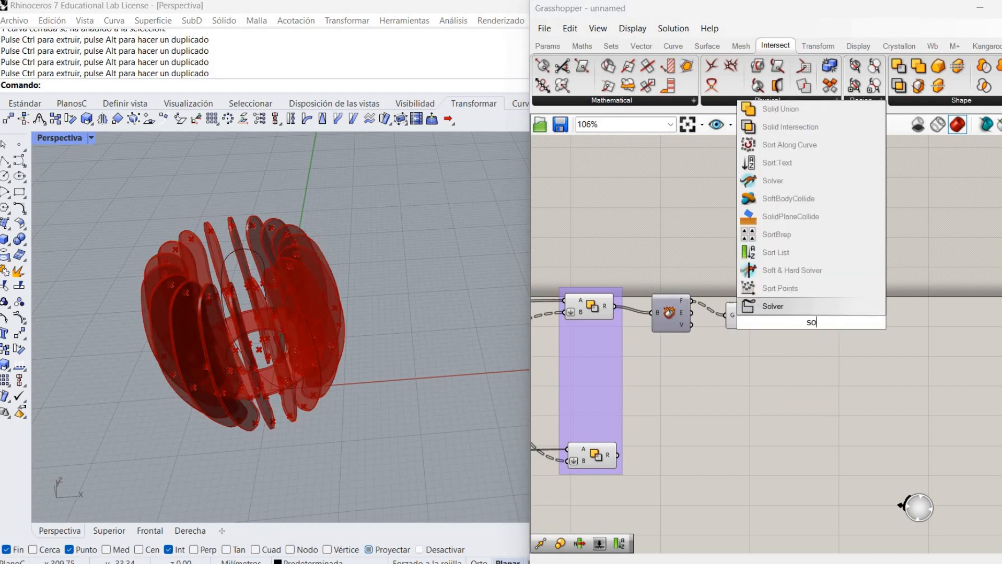
click(812, 303)
drag(750, 325, 738, 291)
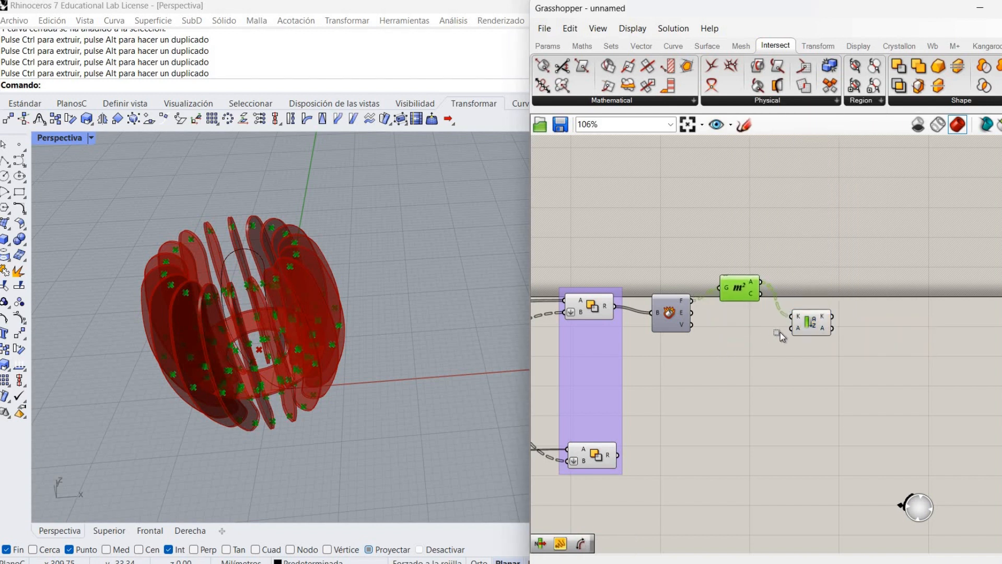
drag(780, 332, 778, 332)
drag(693, 301, 792, 329)
Hide the Area component's preview and reverse the A output of Sort List.
right_click(737, 288)
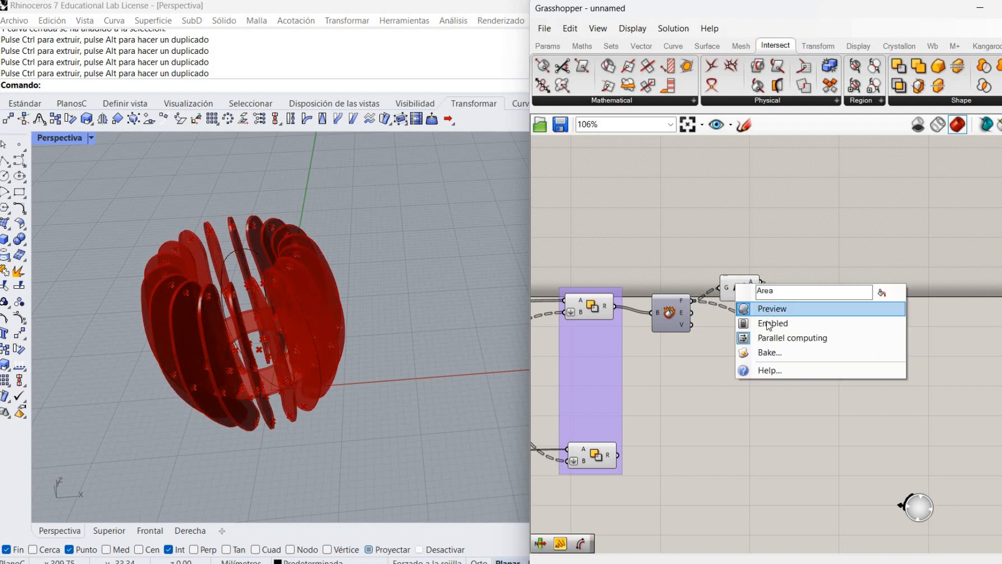
click(767, 311)
right_drag(844, 329, 750, 307)
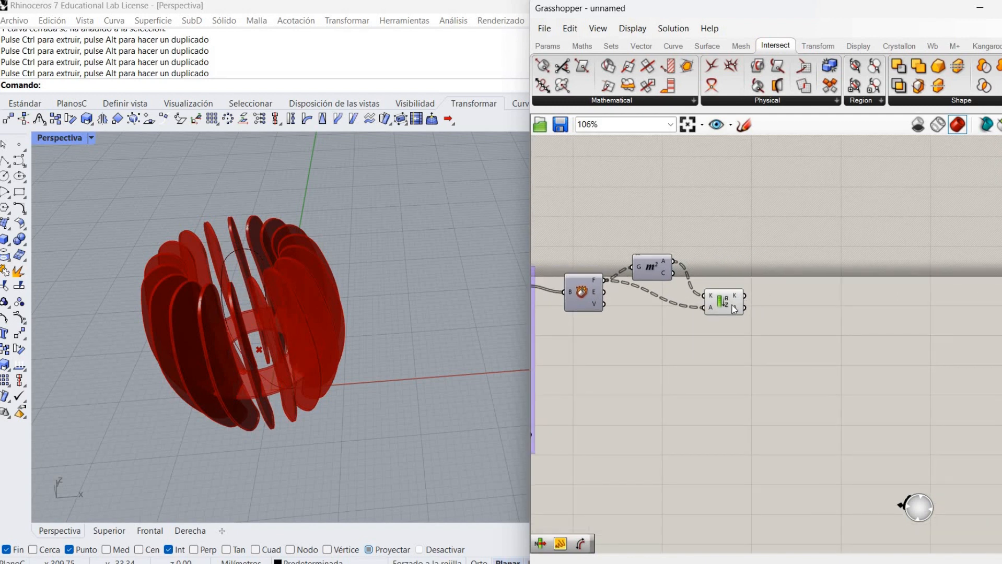
right_click(742, 309)
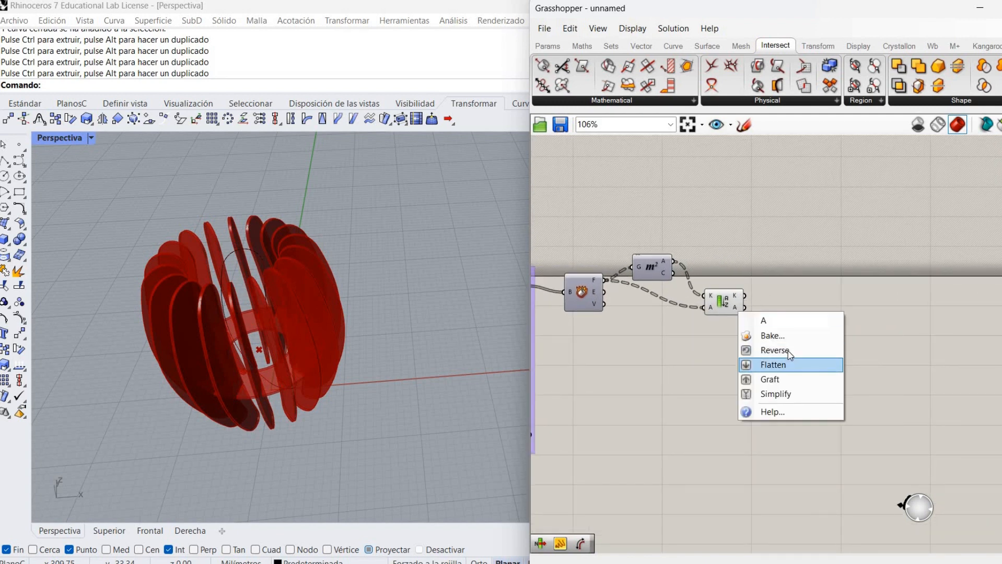
click(787, 350)
Add a List Item component, connect Sort List's reversed A output to its L input, and hide Sort List's preview.
double_click(789, 317)
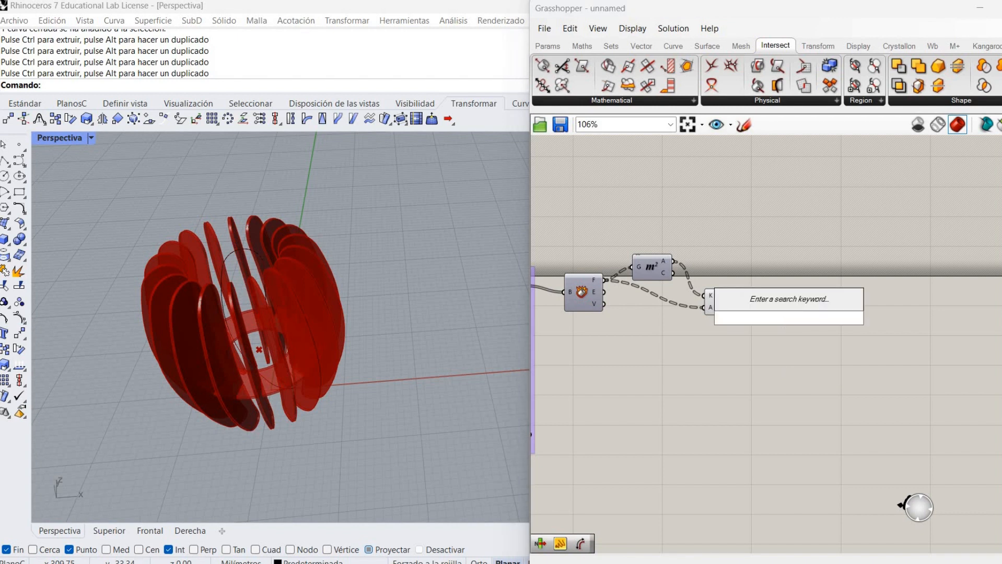
text(lis)
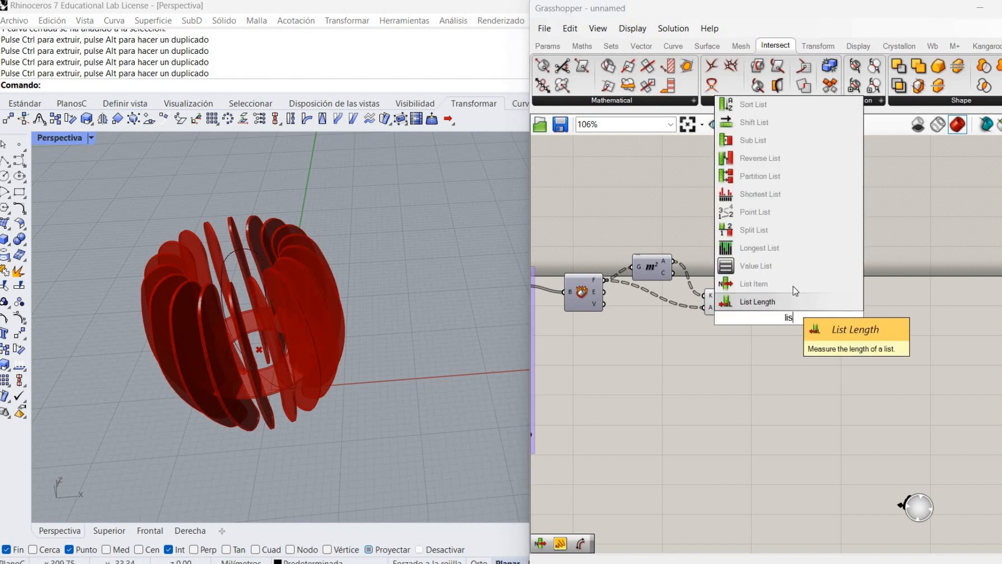
click(787, 302)
drag(756, 312, 769, 307)
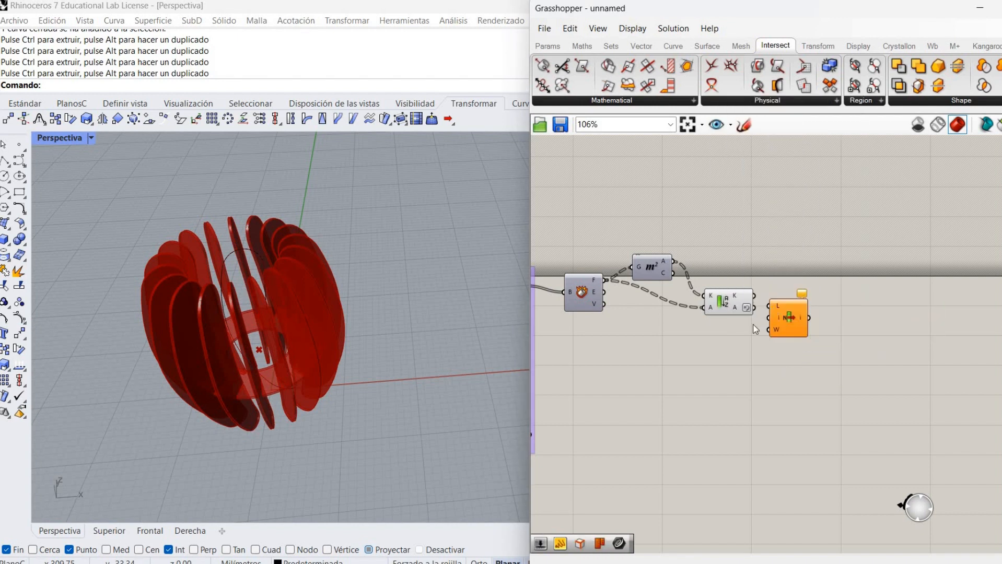
right_click(780, 321)
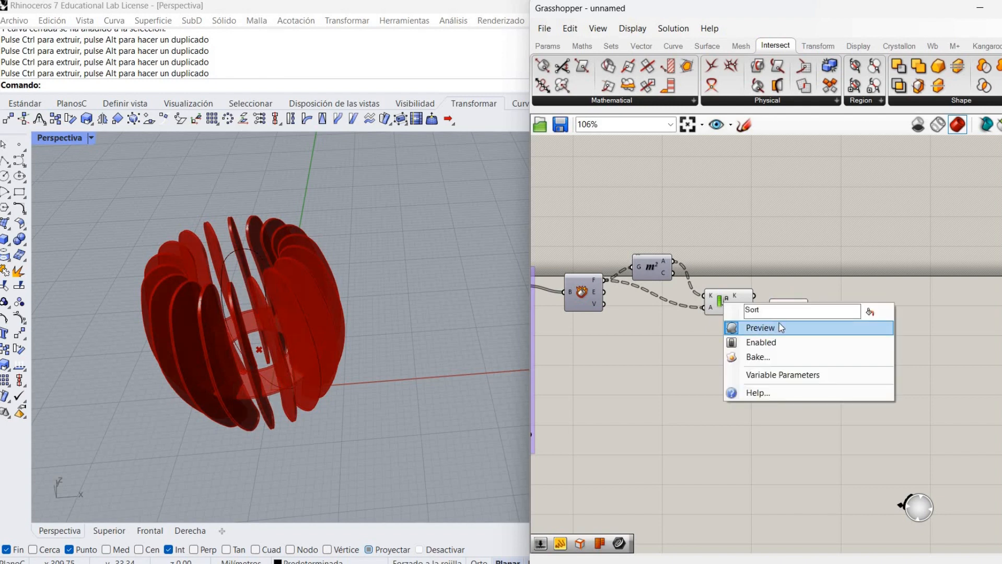
click(781, 322)
Examine which rib faces List Item extracts by viewing the lamp up close and from another angle in perspective.
scroll(204, 296, up, 5)
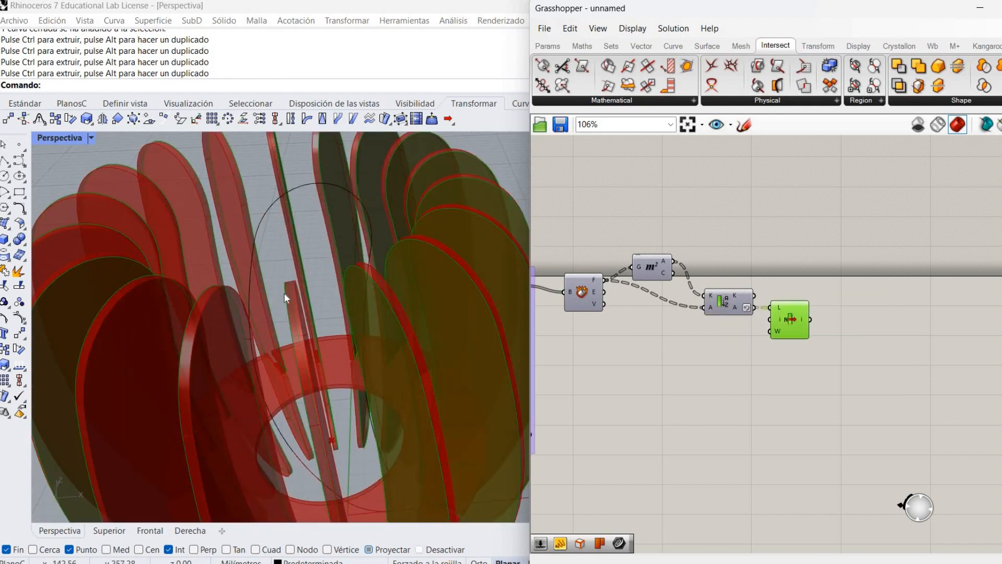
scroll(284, 294, down, 2)
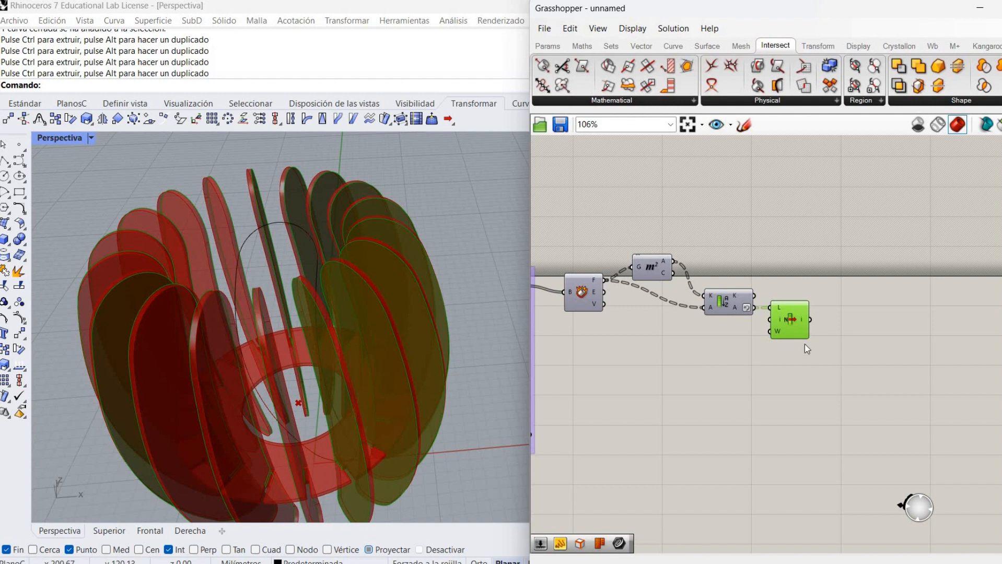
right_drag(726, 266, 819, 253)
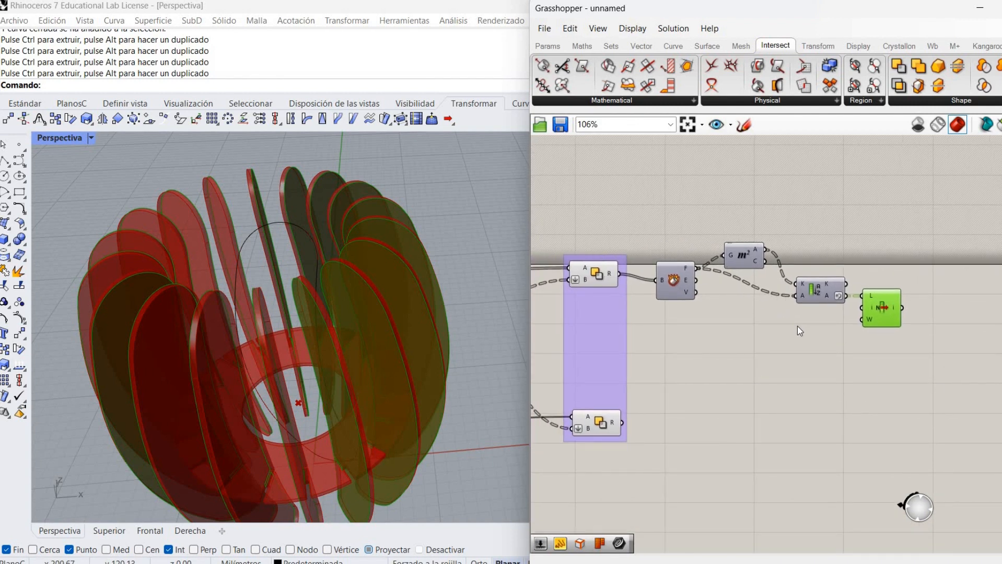
right_drag(731, 338, 605, 392)
scroll(605, 392, down, 1)
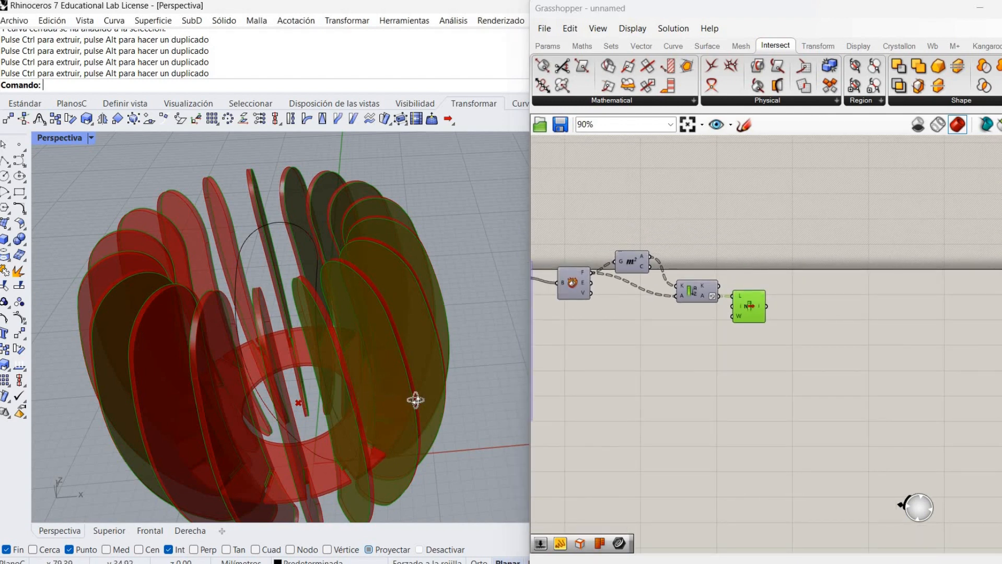
mouse_move(414, 398)
right_down()
mouse_move(393, 427)
mouse_move(413, 416)
right_up()
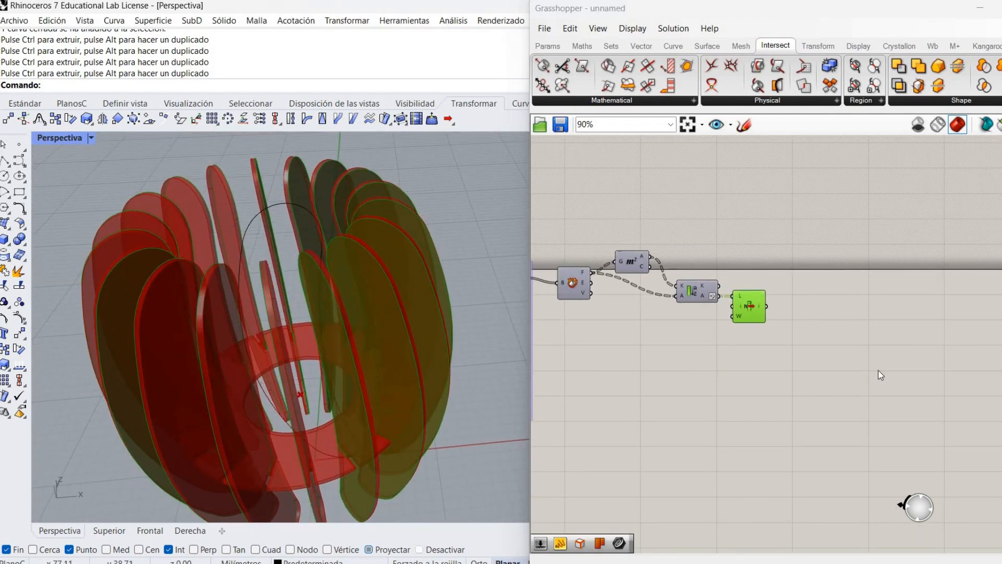
click(811, 304)
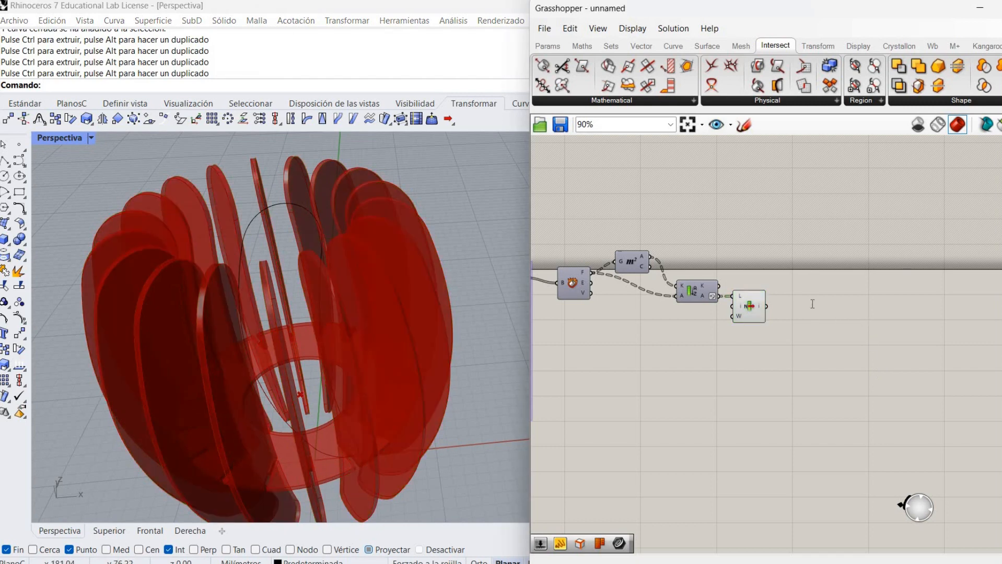
Add a Brep Edges component, feed it the List Item output, and hide List Item's preview to check the edge curves.
double_click(812, 304)
text(edges)
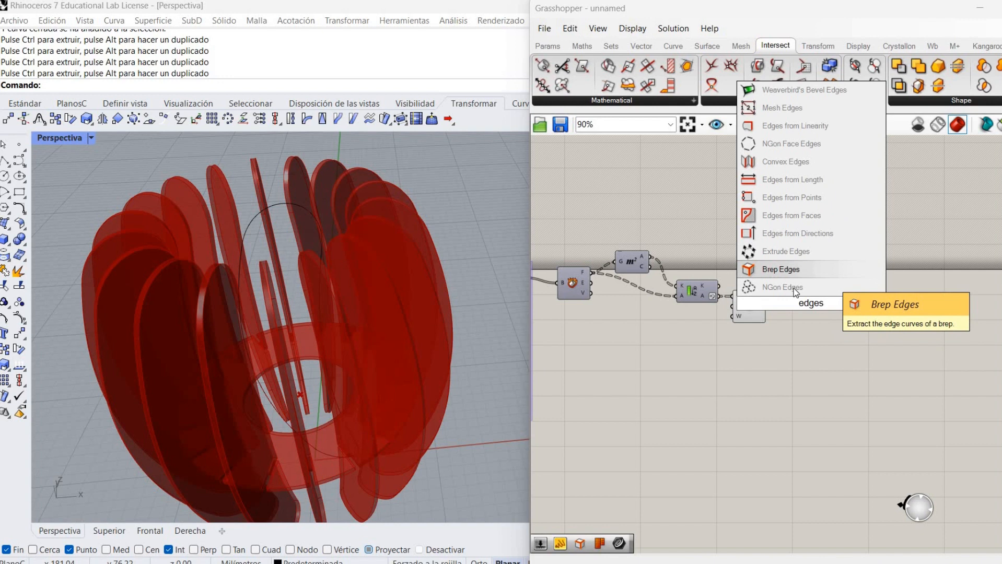
key(Return)
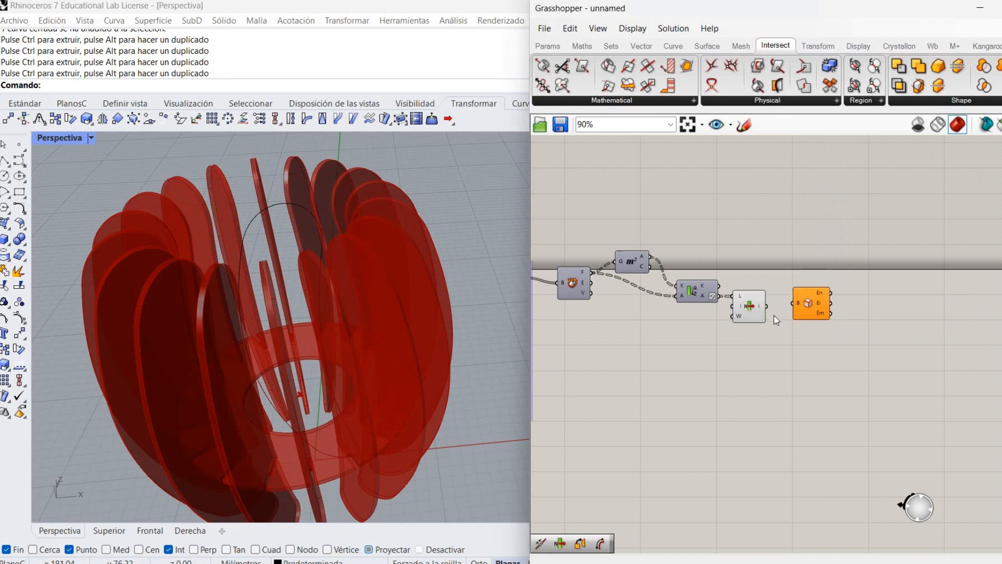
drag(795, 304, 754, 308)
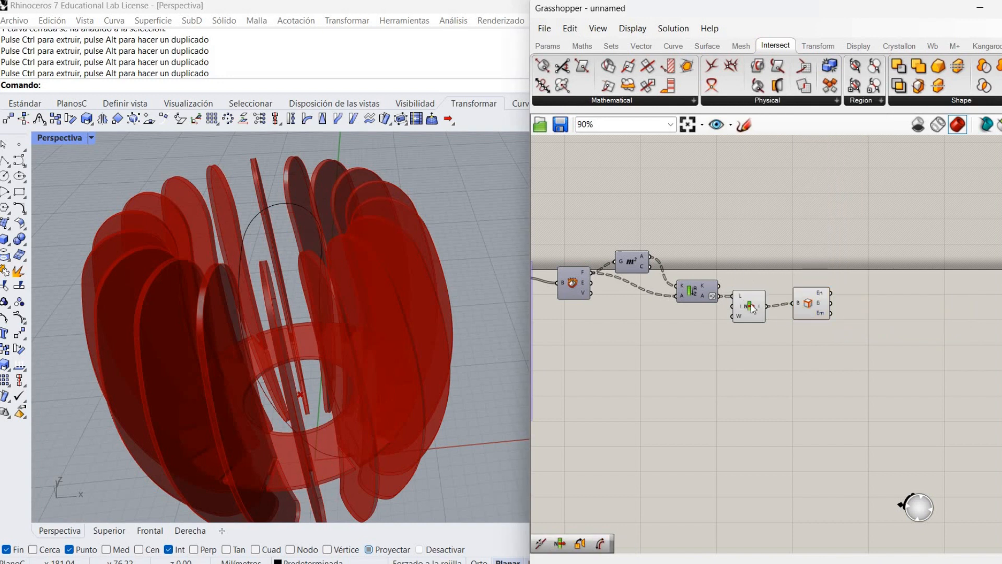
right_click(760, 303)
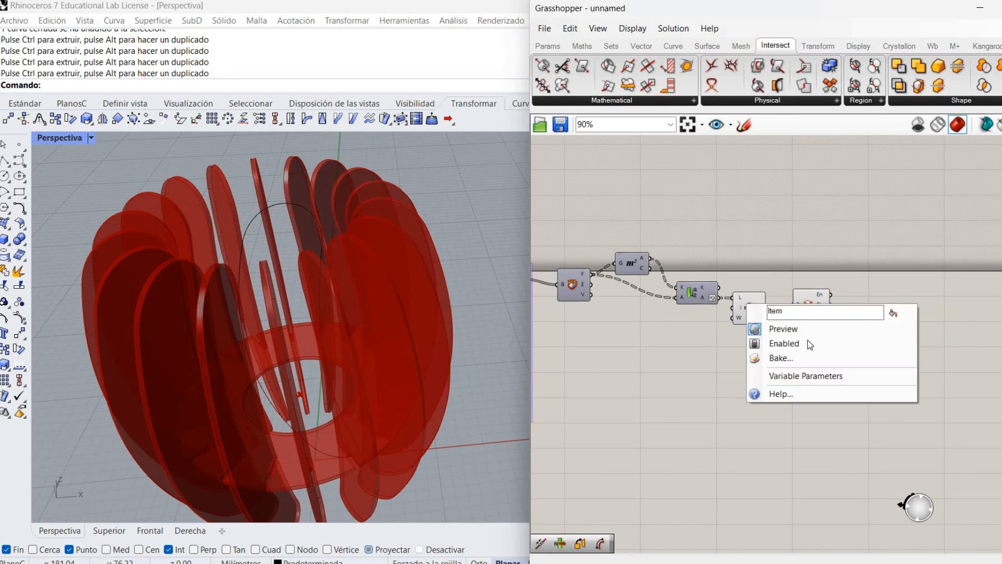
click(809, 330)
click(810, 308)
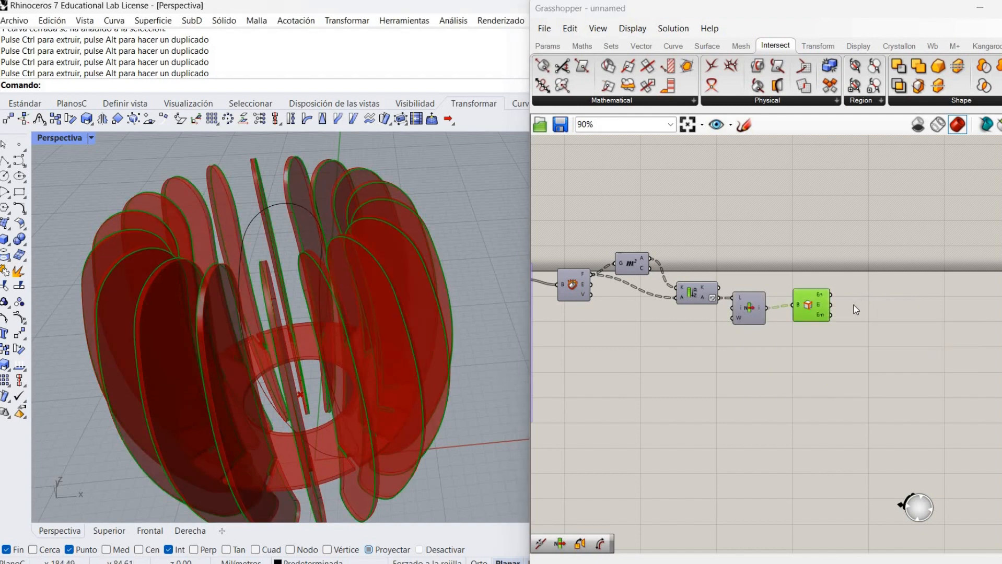
scroll(838, 313, up, 2)
click(678, 440)
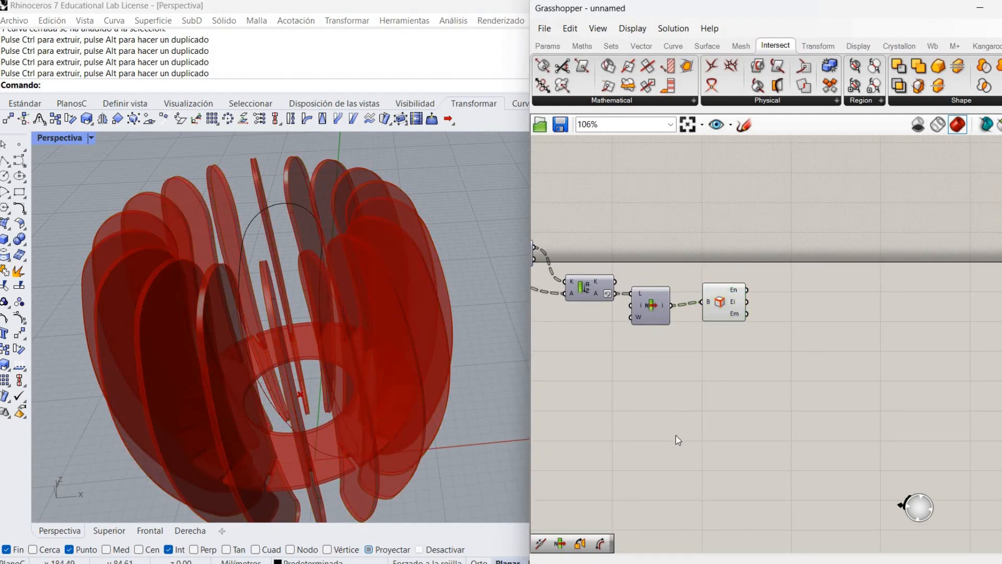
scroll(359, 356, down, 3)
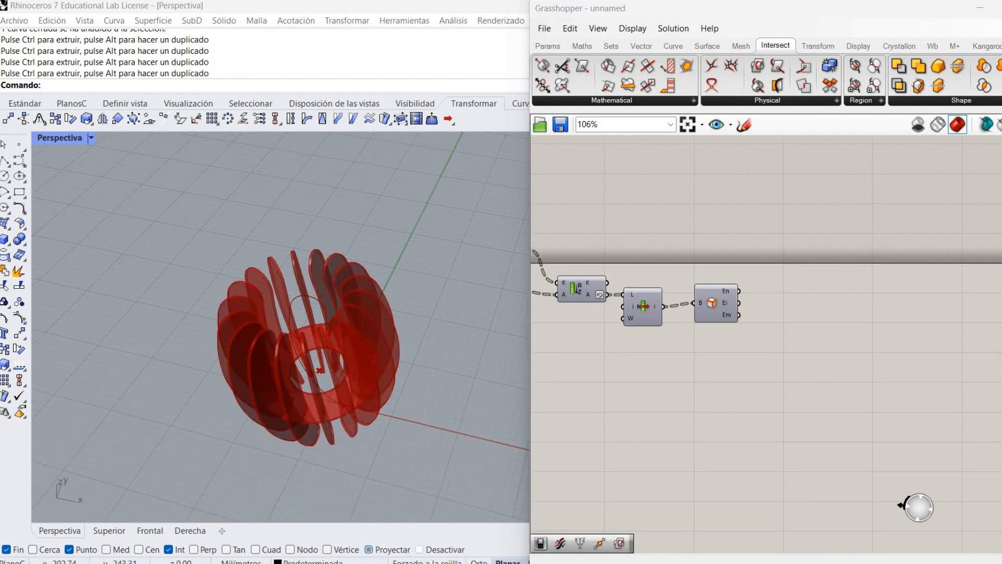
Add a Join Curves component and connect the En output of Brep Edges to its C input.
double_click(761, 291)
text(join)
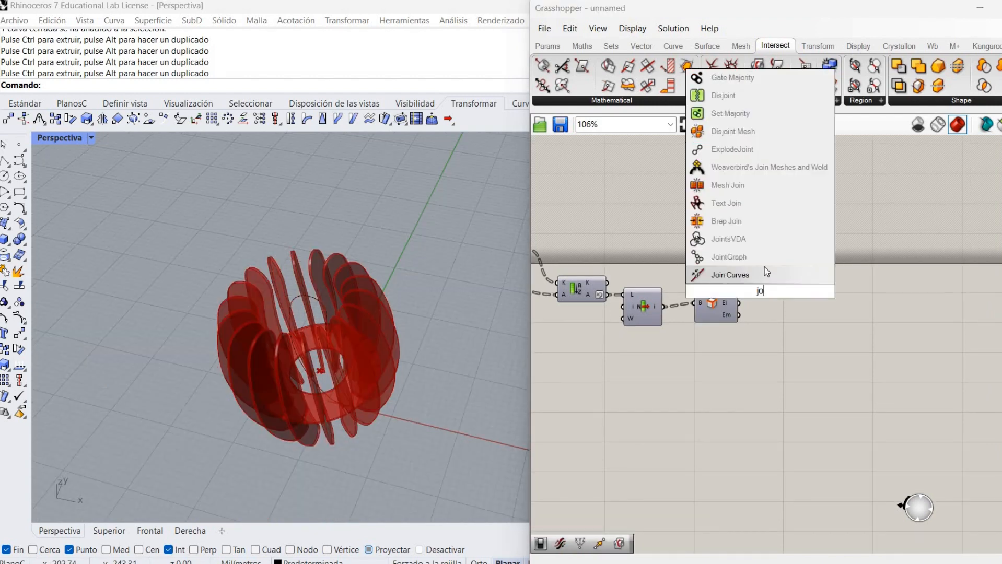
click(754, 278)
mouse_move(768, 300)
mouse_down()
mouse_move(787, 314)
mouse_move(758, 300)
mouse_up()
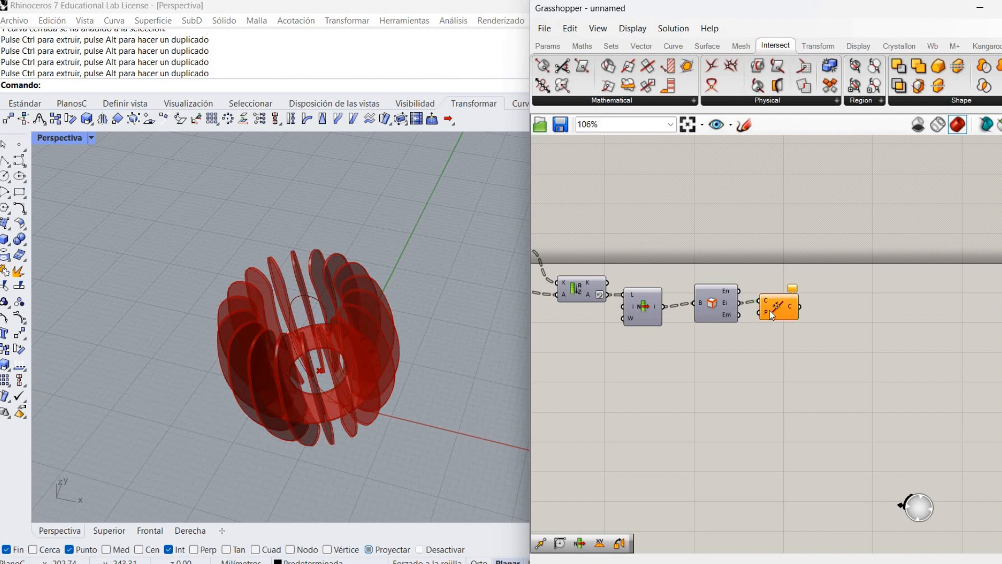
click(765, 312)
click(756, 355)
drag(783, 311, 784, 312)
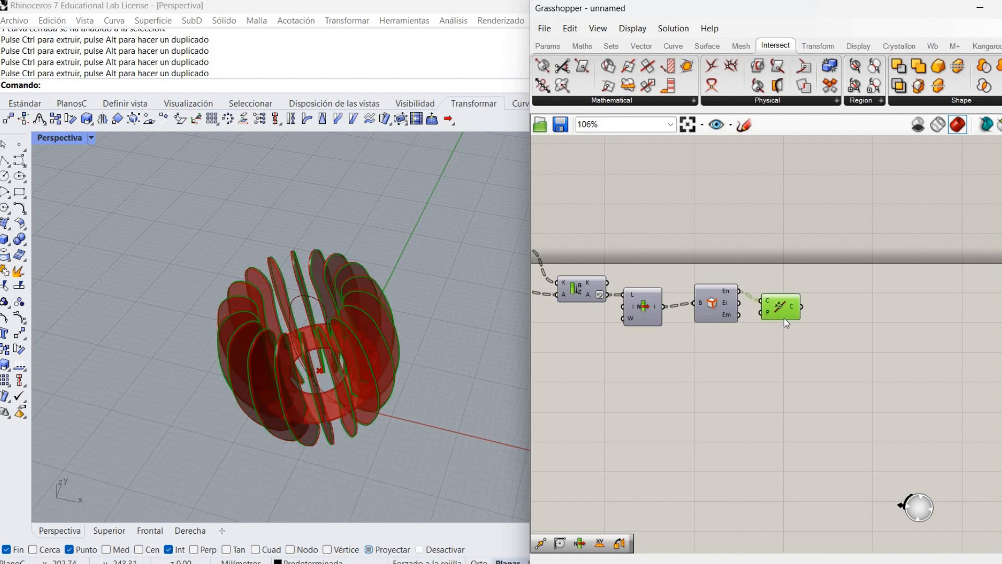
click(772, 358)
right_drag(463, 389, 473, 387)
Add an Orient component and connect the Join Curves output to its G input.
double_click(856, 334)
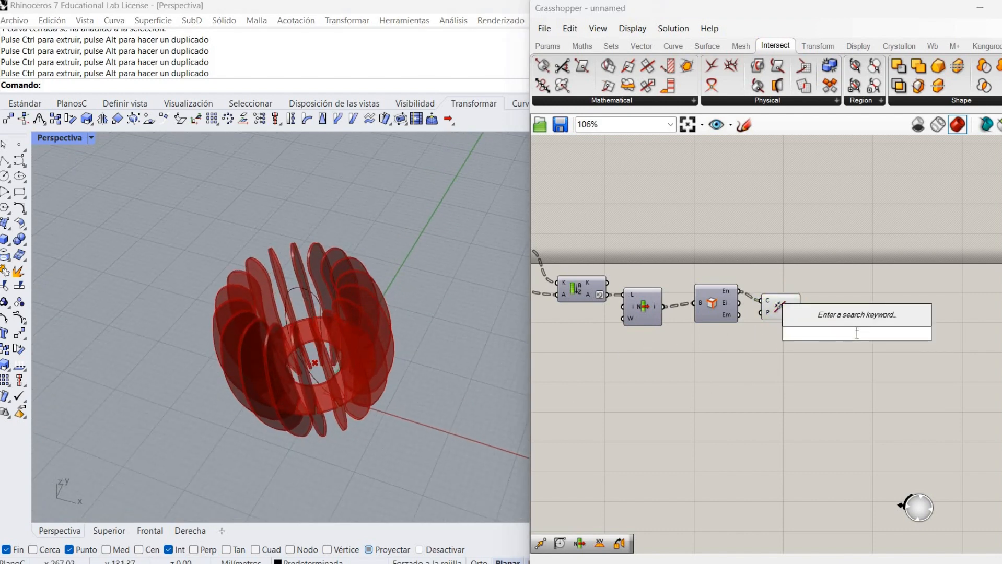
text(ori)
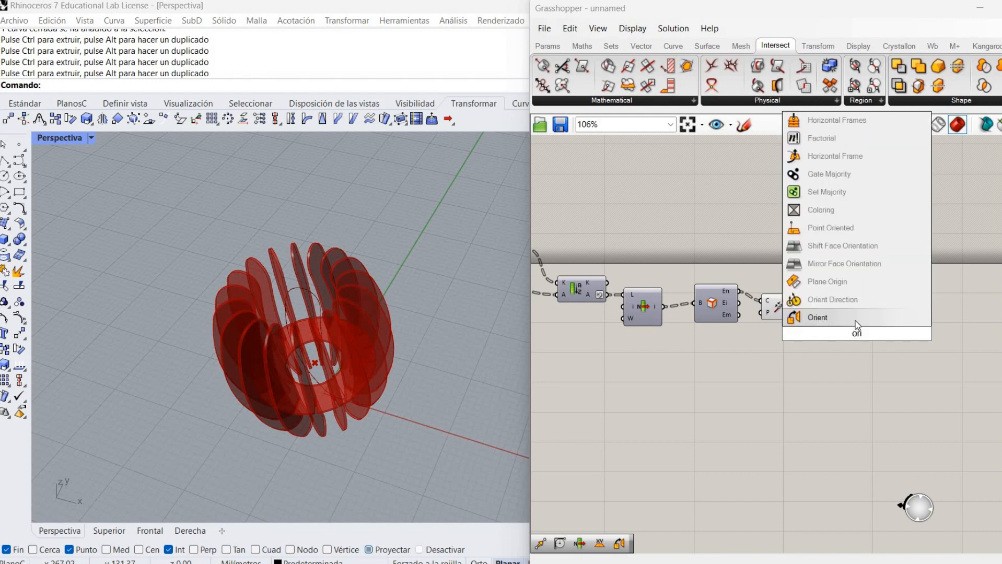
click(817, 317)
drag(801, 307, 836, 322)
Connect the F output of the frames component driven by the Count slider to Orient's A input.
right_drag(696, 380, 910, 366)
right_drag(584, 337, 809, 294)
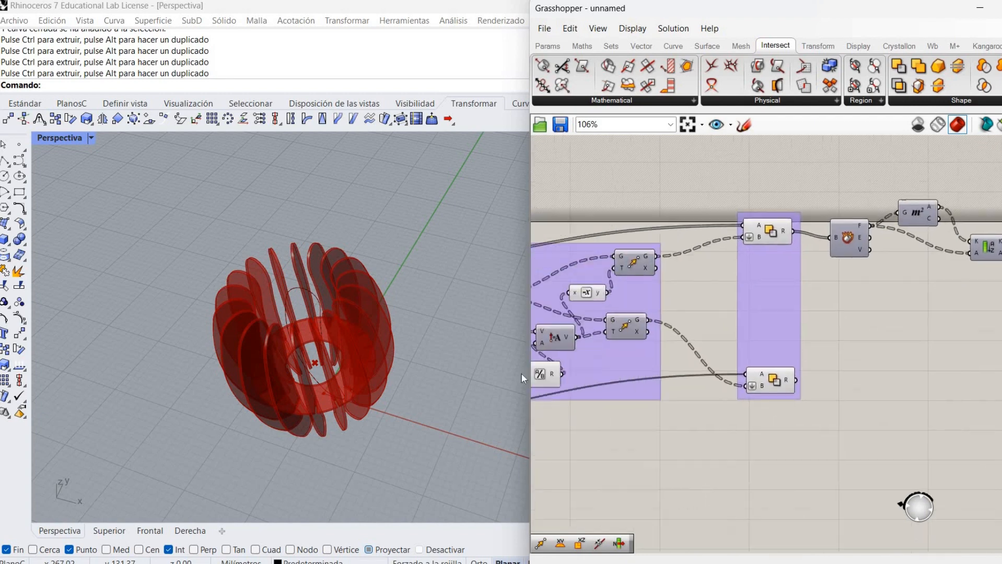
right_drag(572, 378, 797, 291)
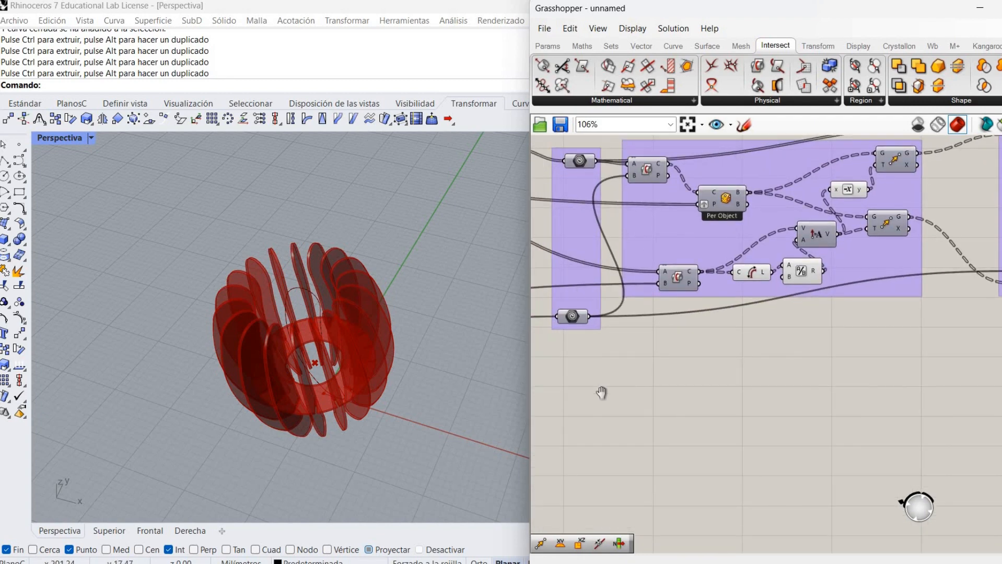
right_drag(594, 466, 659, 306)
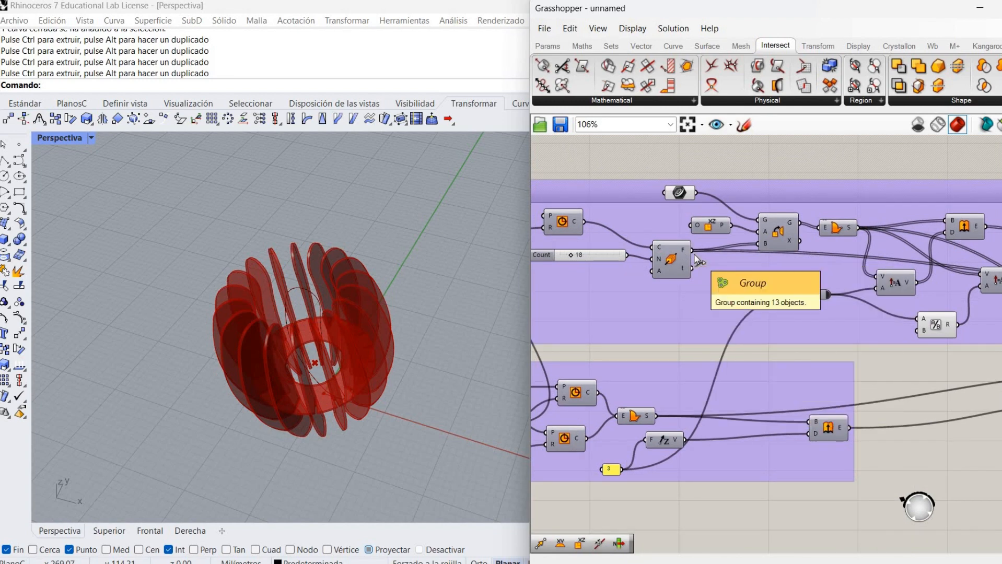
drag(692, 250, 855, 399)
drag(1000, 398, 922, 310)
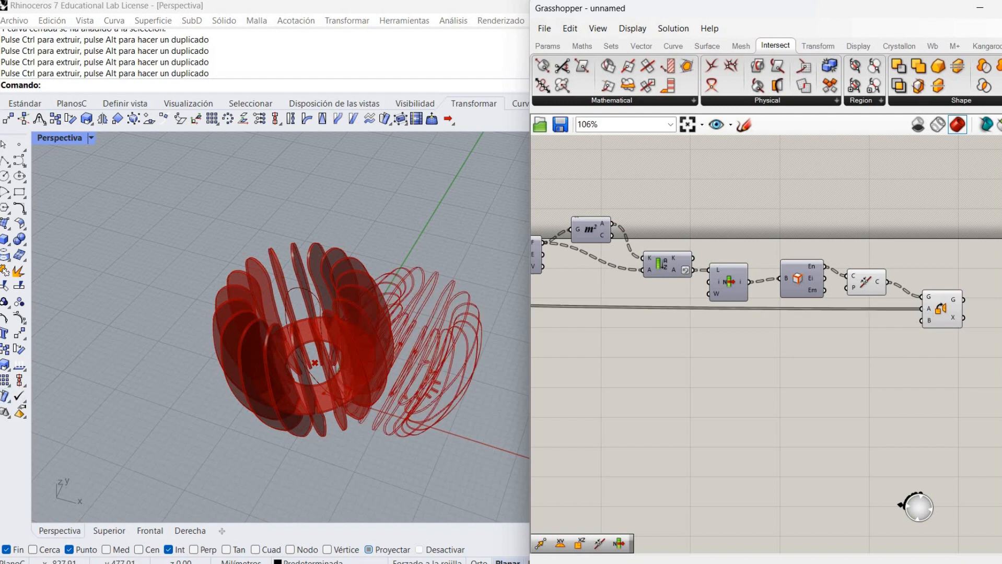
Flatten the G input of the Orient component so every joined curve is paired with its own frame.
right_click(932, 303)
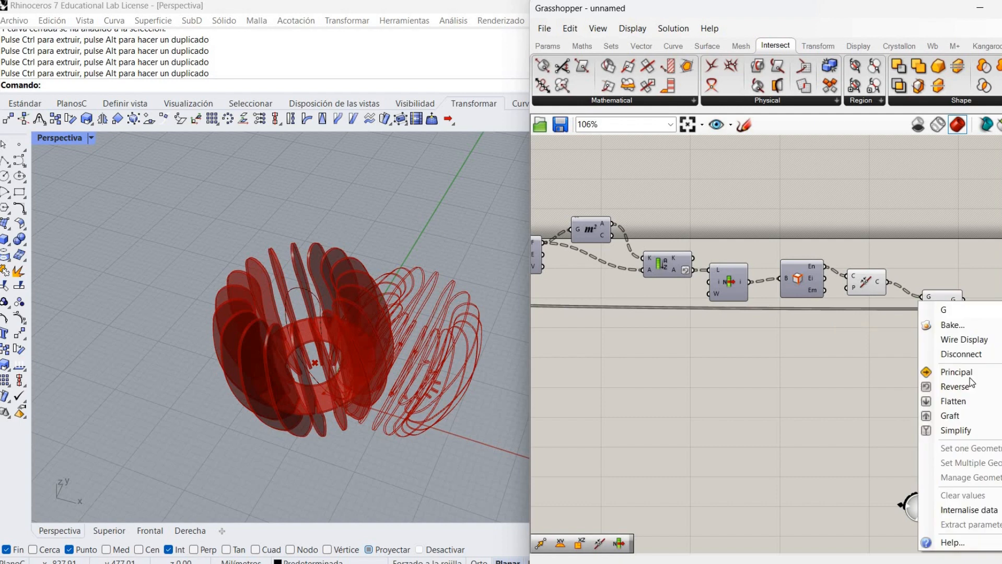
click(982, 406)
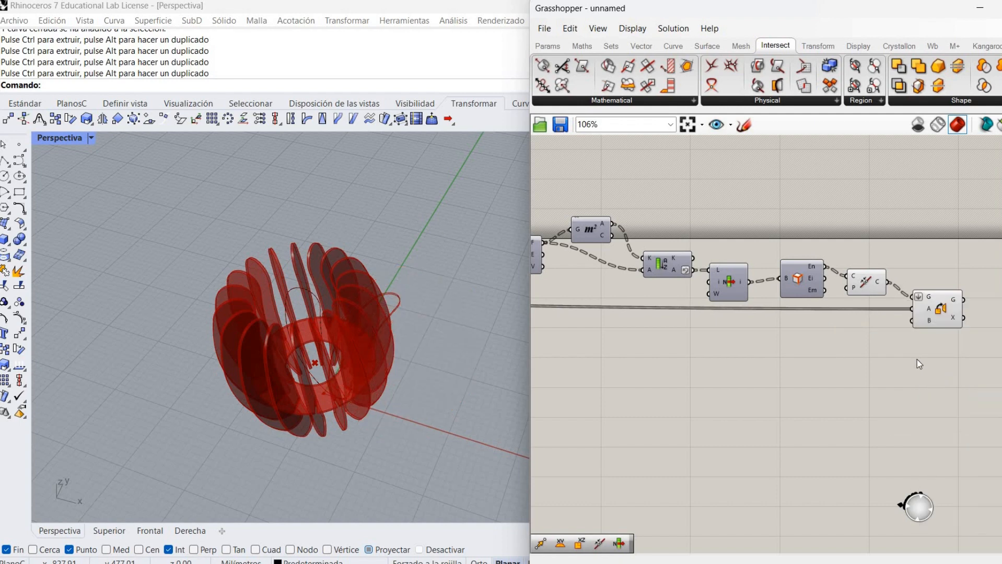
right_drag(752, 377, 598, 408)
mouse_move(784, 356)
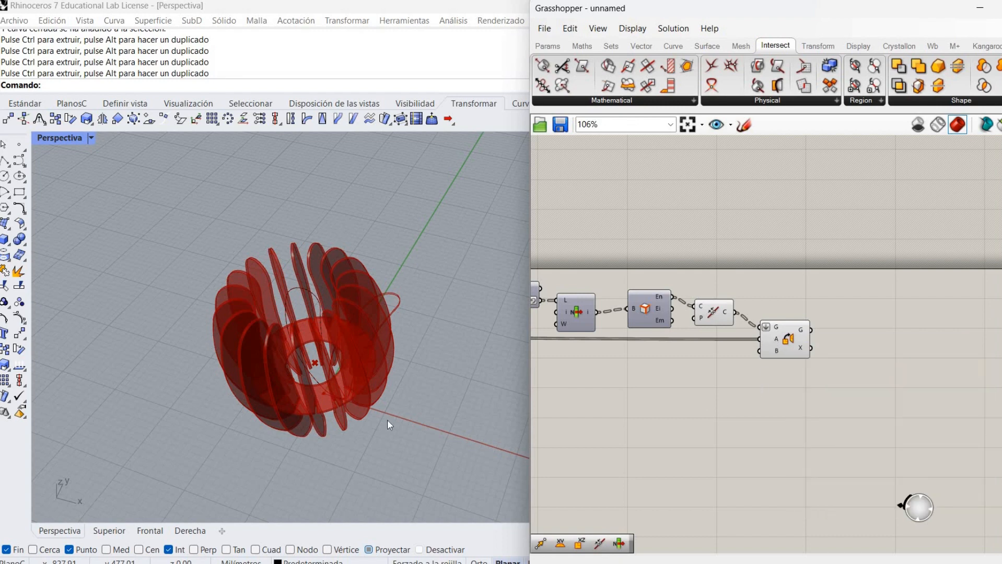
Switch the Rhino viewport from Perspectiva to Superior and frame the oriented outlines.
double_click(48, 137)
double_click(47, 137)
scroll(170, 238, down, 3)
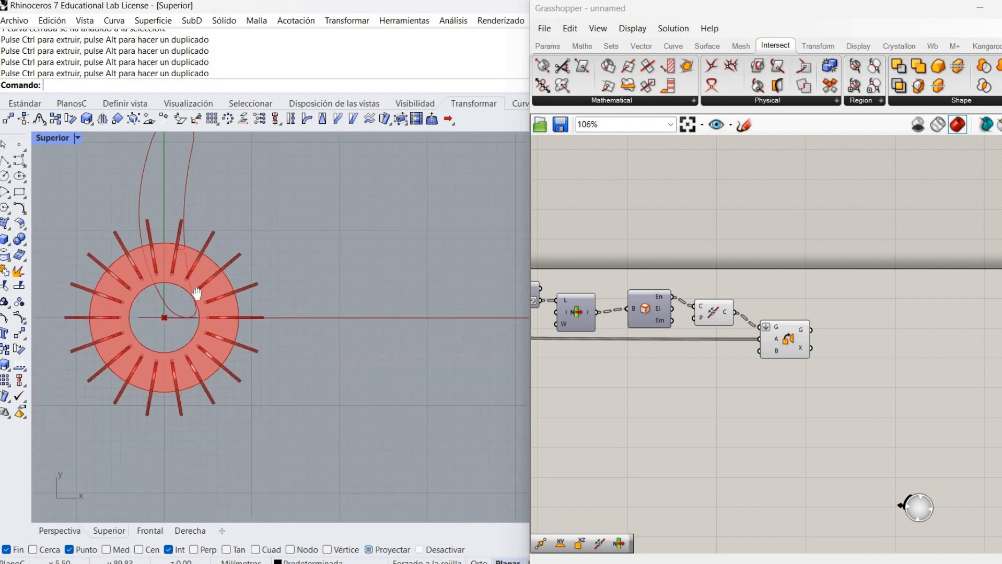
right_drag(196, 294, 216, 351)
Add a Move component after Orient and connect Orient's G output to its G input.
double_click(831, 353)
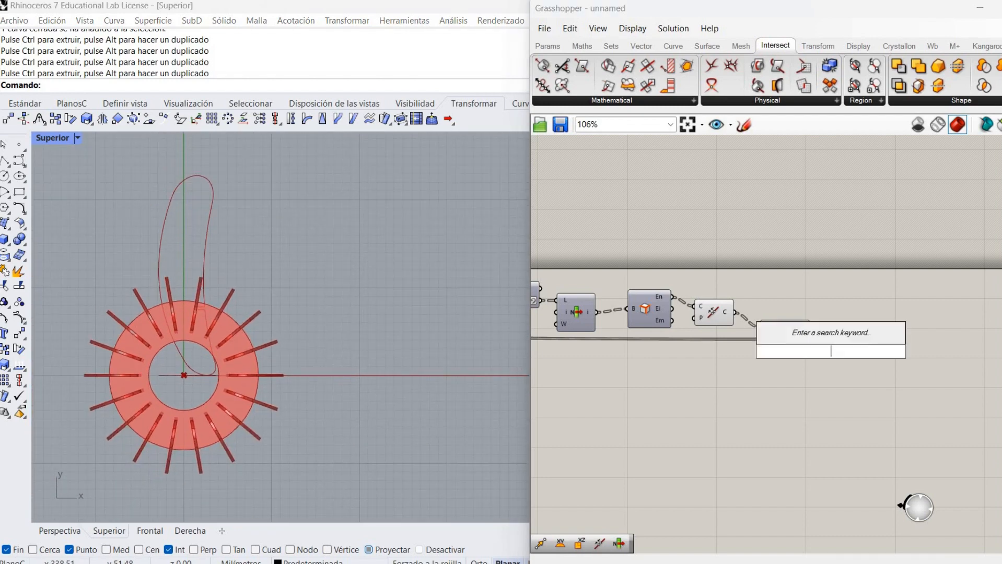
text(move)
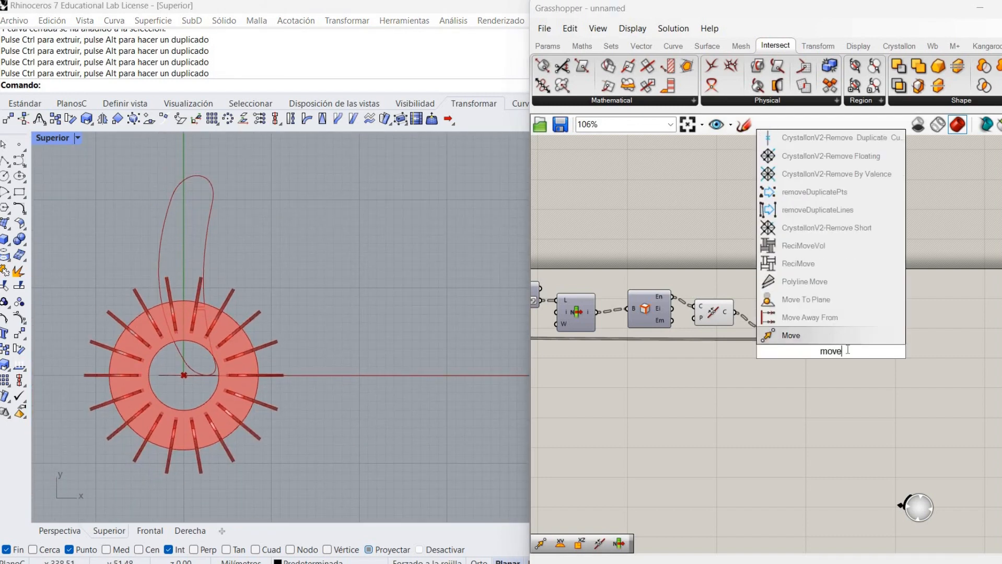
click(850, 337)
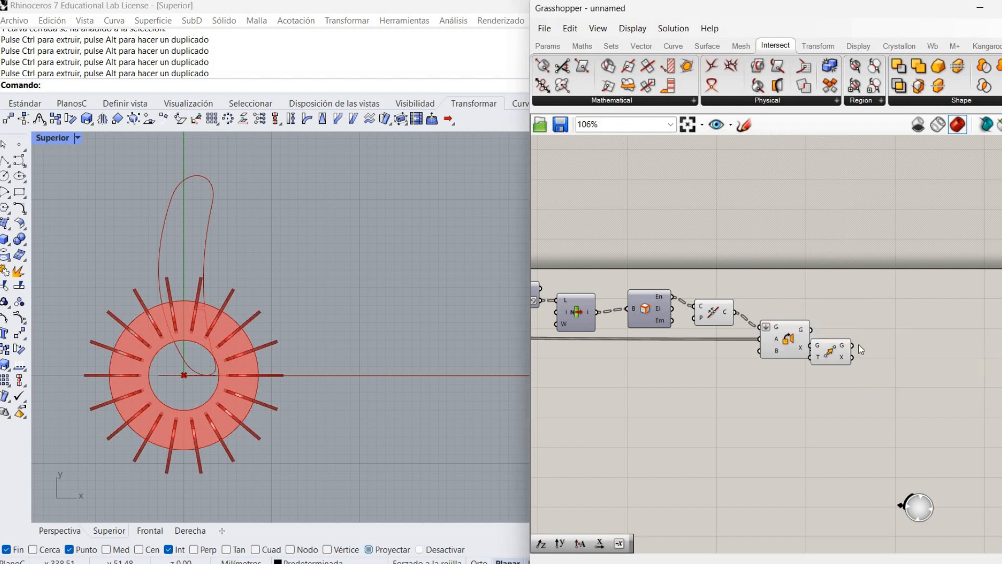
drag(843, 353, 865, 341)
Add a Unit X vector component and connect its V output to Move's T input.
double_click(843, 373)
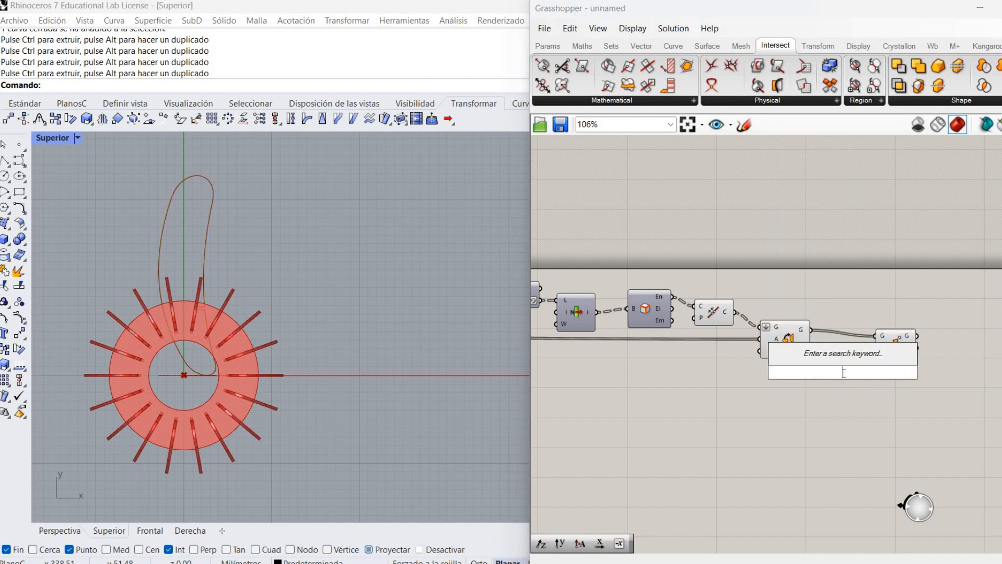
text(x)
key(Return)
drag(863, 372, 876, 348)
Hide the previews of the Orient and Join Curves components.
right_click(782, 348)
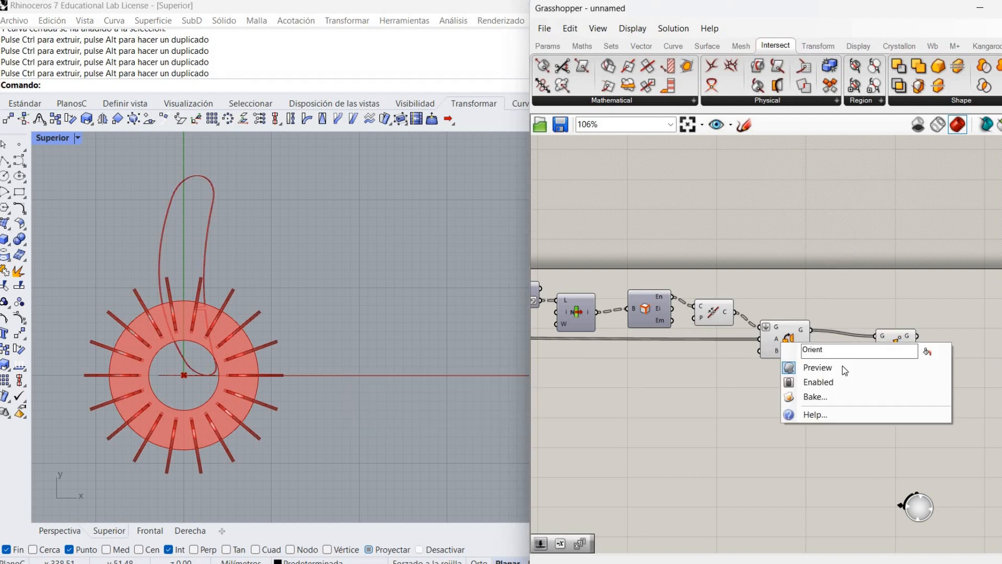
click(842, 368)
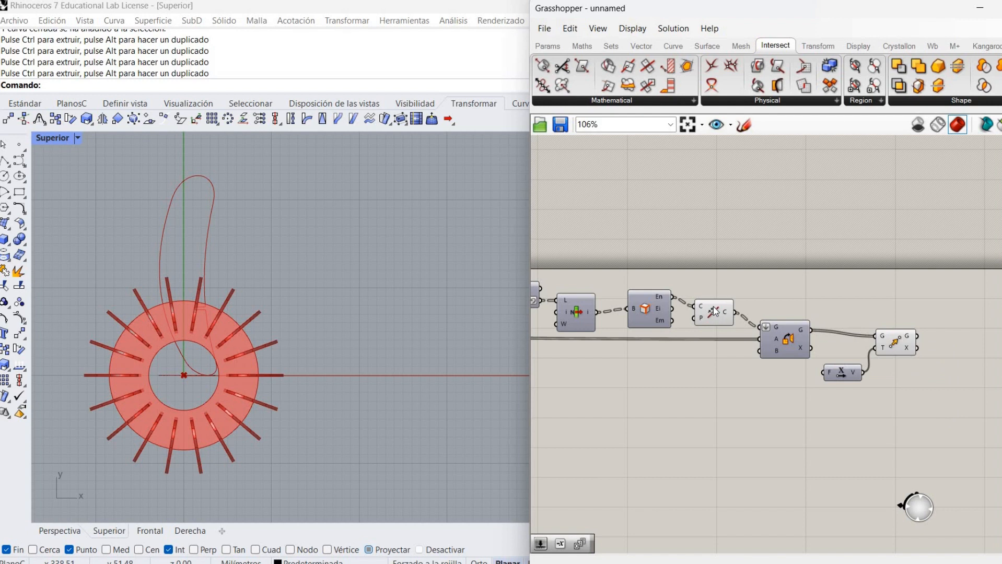
scroll(715, 312, down, 1)
right_click(714, 309)
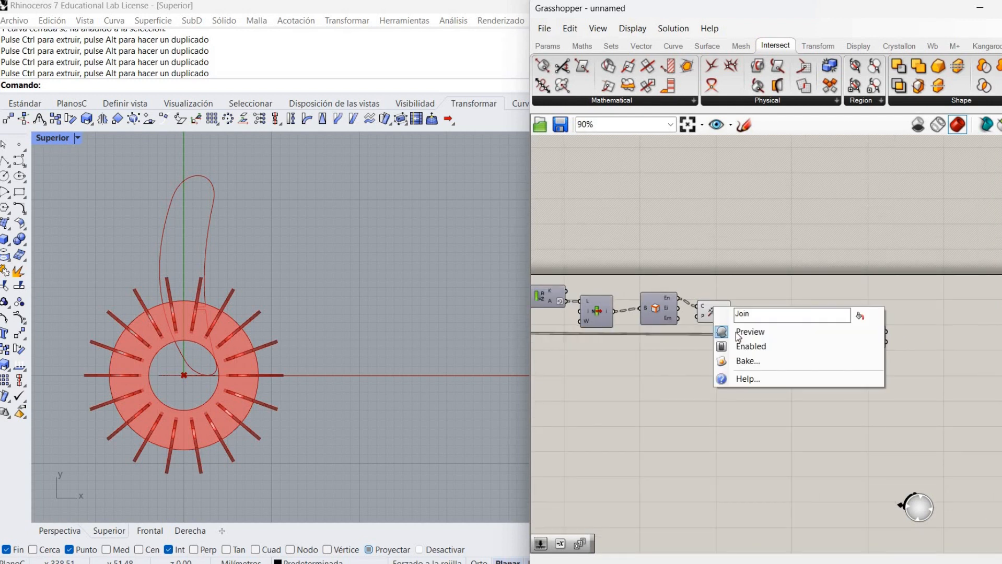
key(Escape)
Add a Series component and connect its S output to the F input of Unit X.
double_click(735, 376)
text(s)
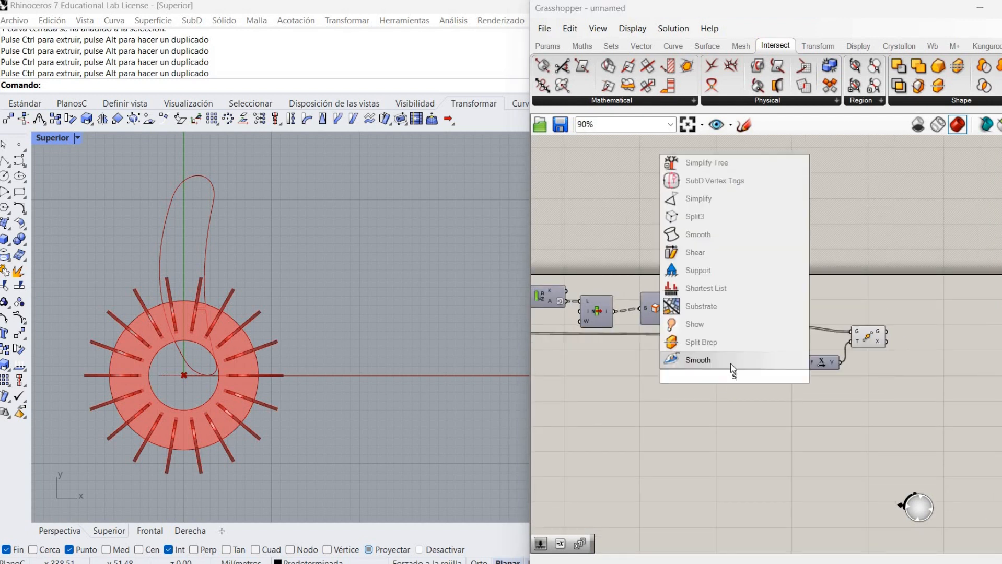
text(er)
key(Return)
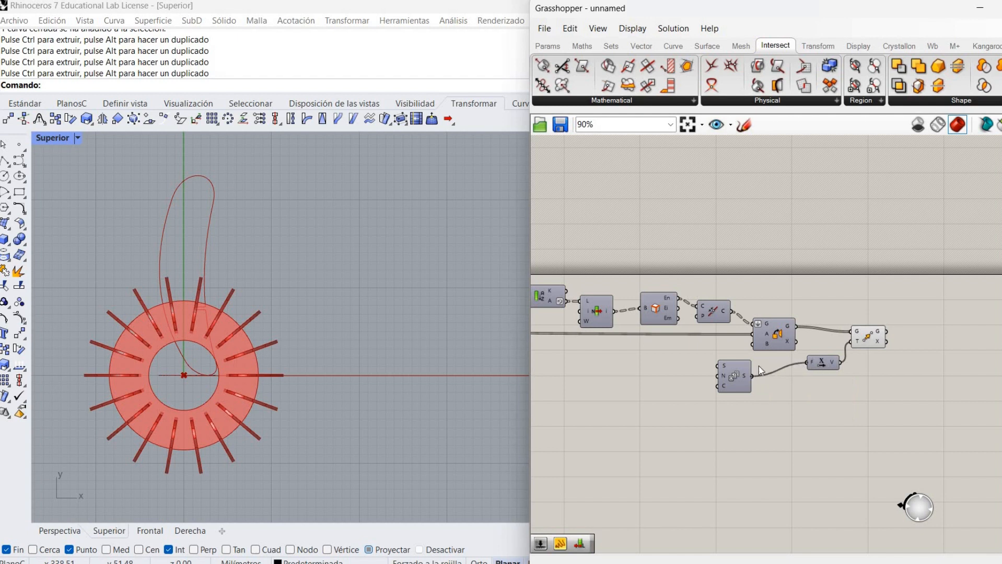
Add a relay on the frames wire, feed it into a new List Length component, and connect the length to Series' C input.
double_click(666, 335)
text(le)
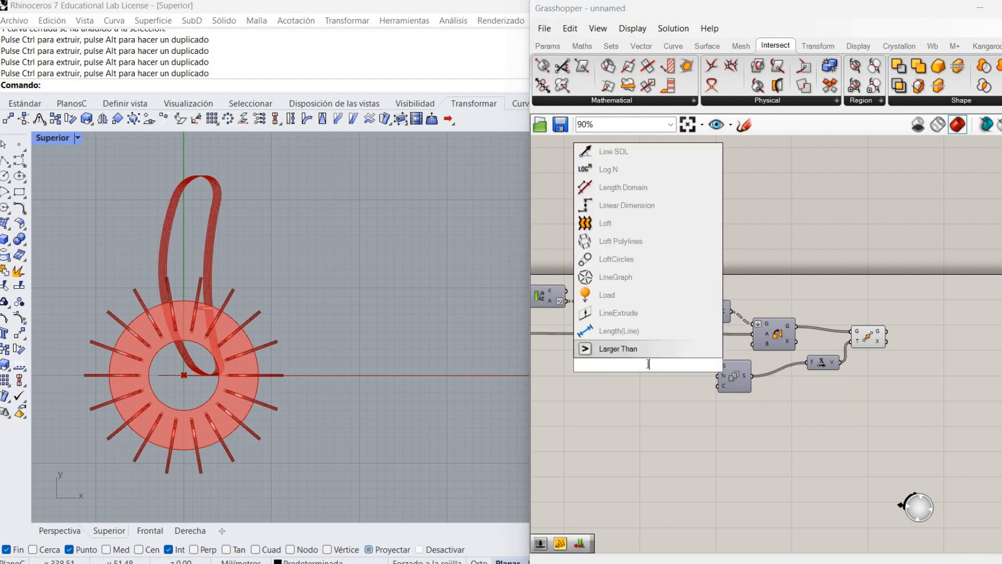
text(ng)
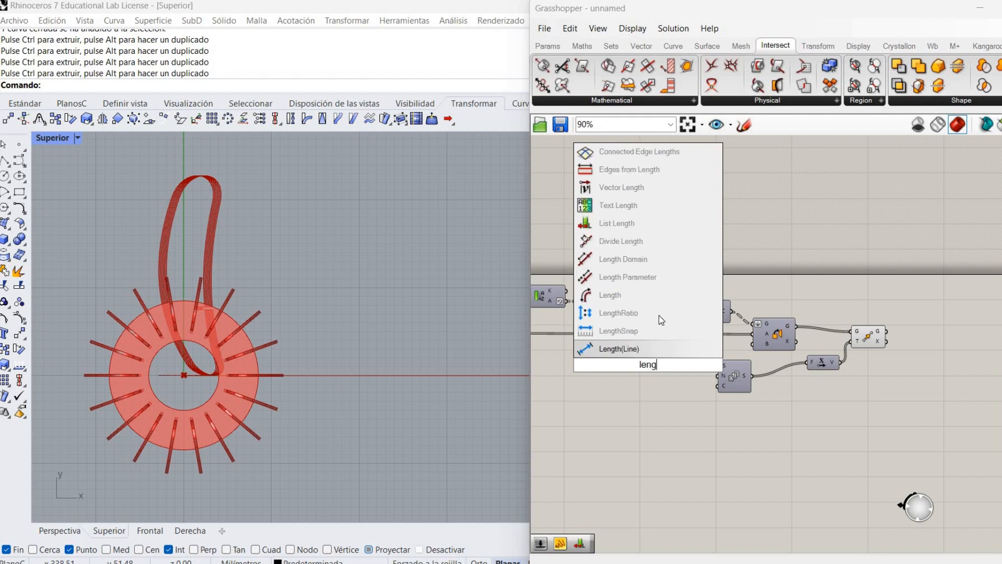
key(Return)
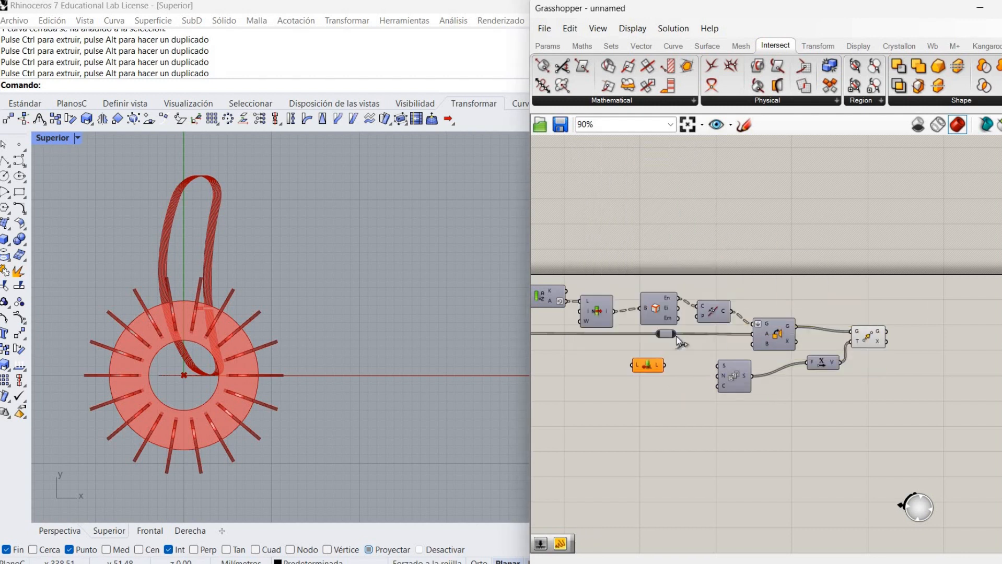
drag(676, 334, 632, 365)
drag(721, 387, 673, 392)
click(648, 365)
click(643, 373)
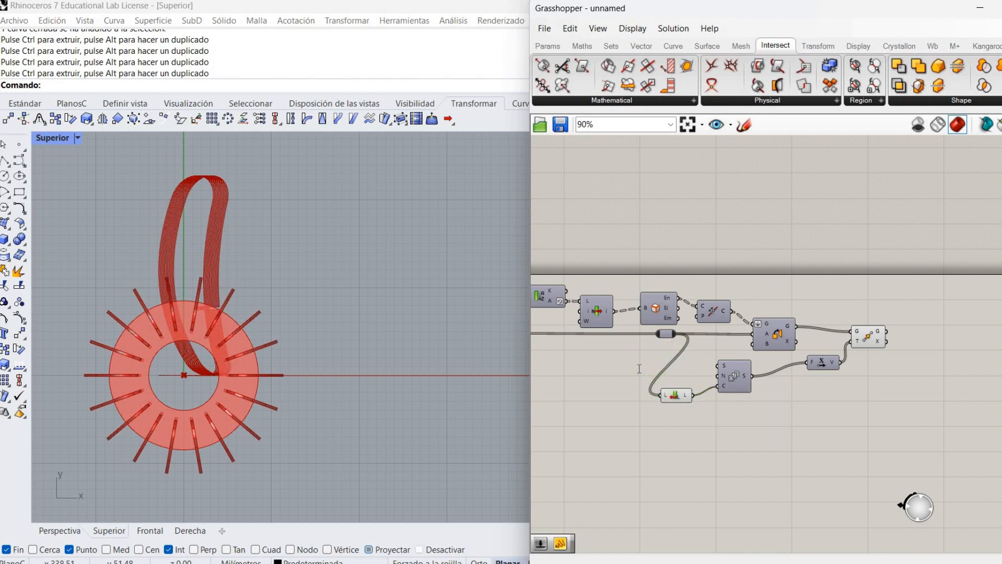
Add a number slider, connect it to Series' N input, and set the step to 58.
double_click(639, 369)
text(100)
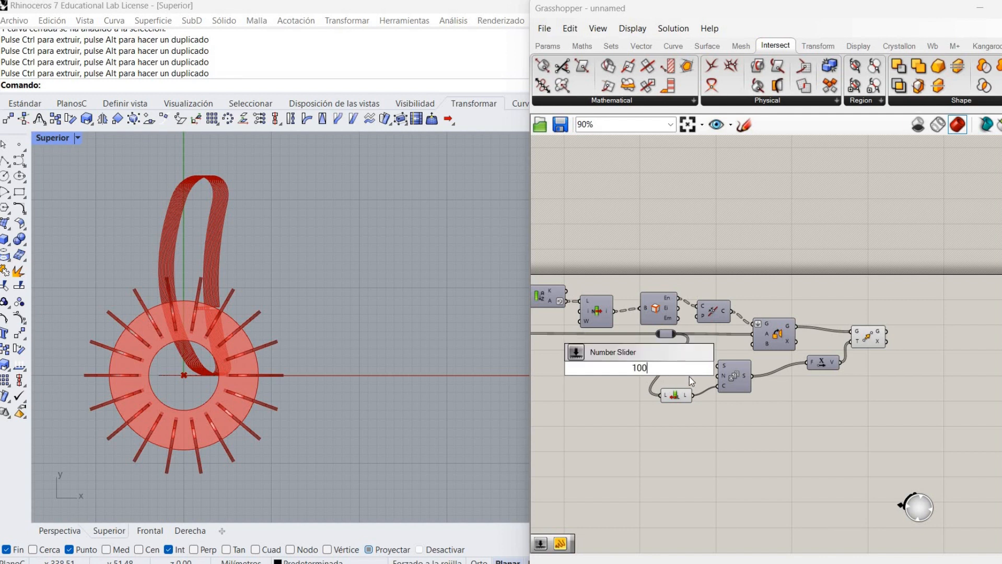
key(Return)
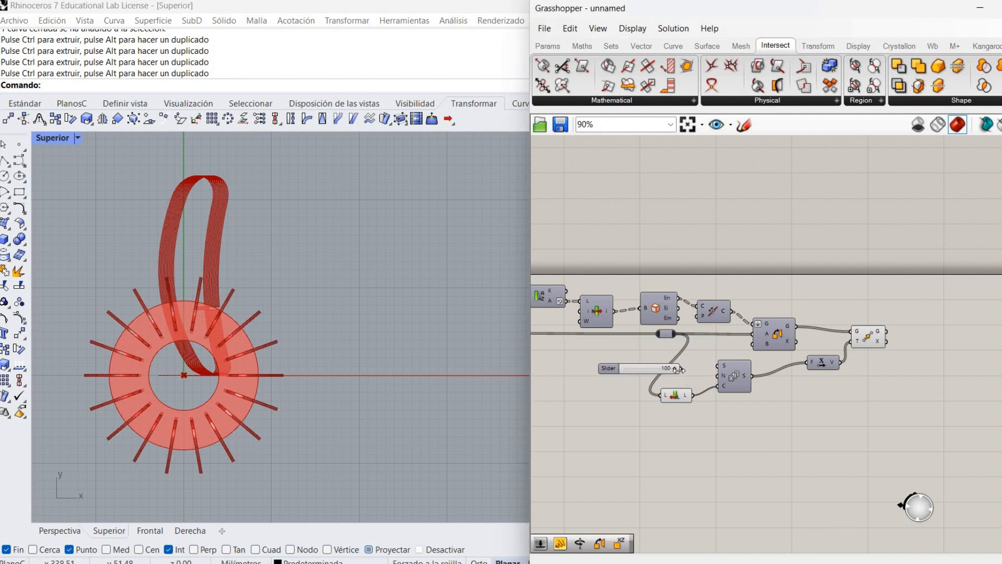
drag(712, 380, 653, 375)
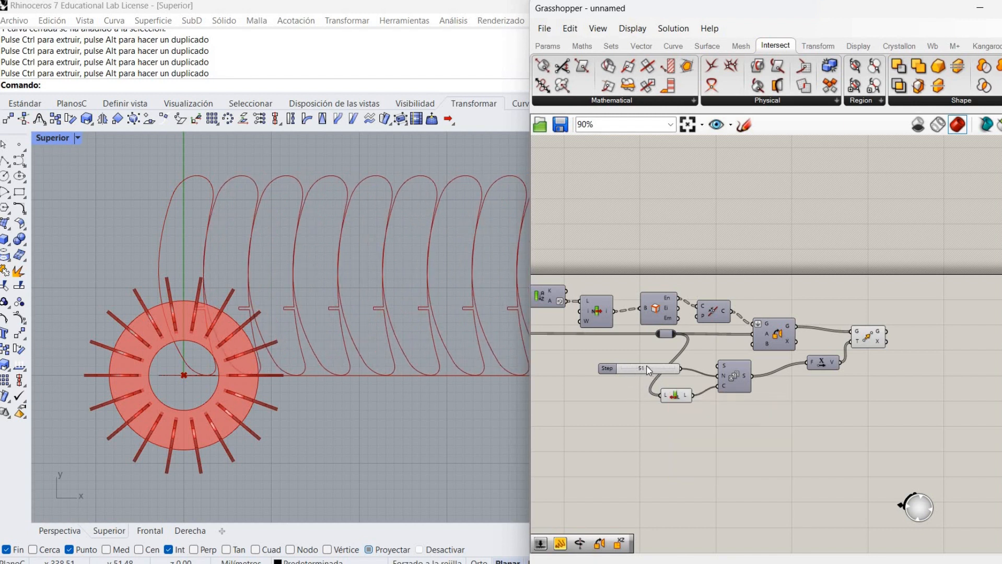
click(648, 371)
drag(646, 373, 614, 386)
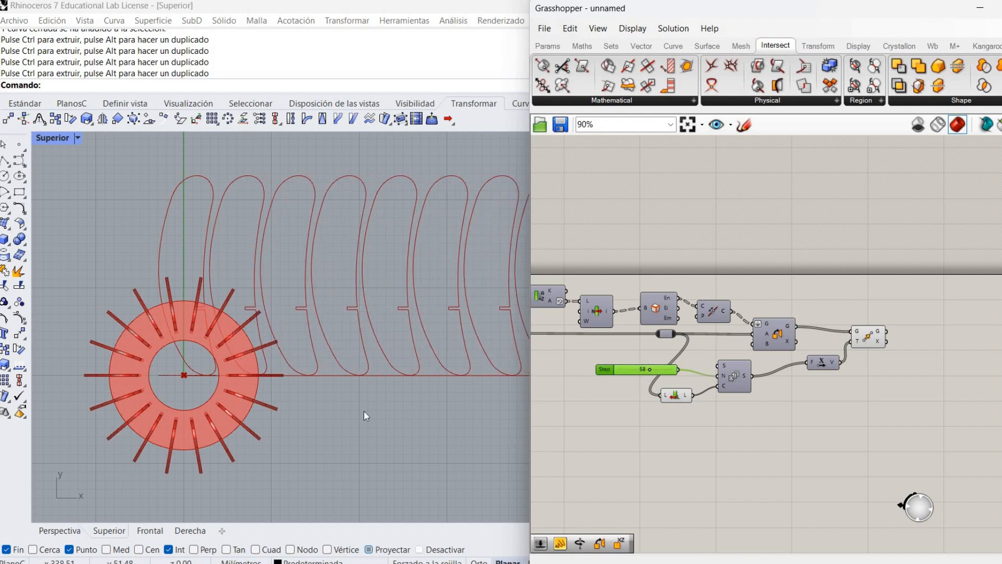
Duplicate the chain from Deconstruct Brep to Move below the original and connect the lower Solid Difference's R output to the copy's B input.
scroll(361, 416, down, 1)
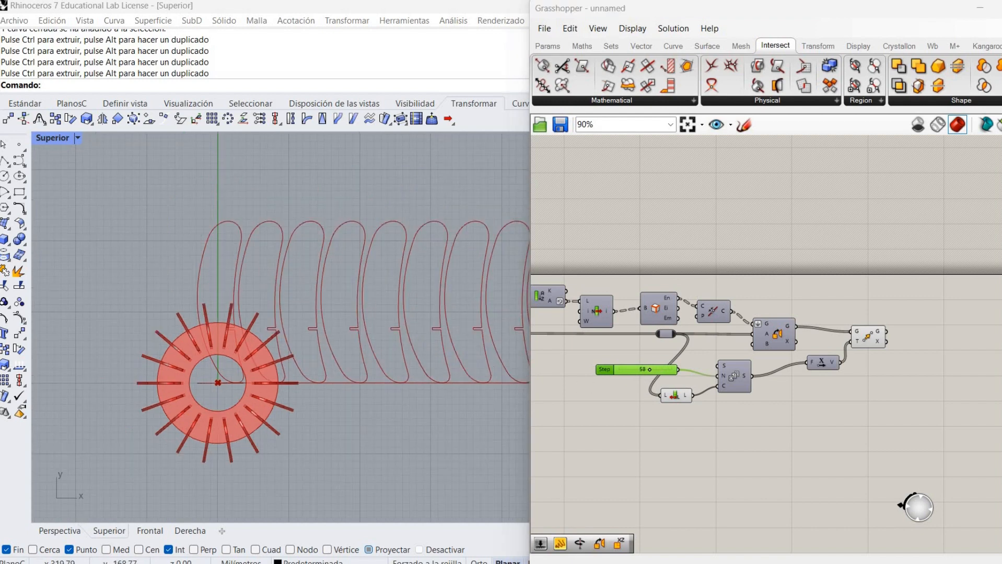
right_drag(683, 405, 933, 333)
scroll(852, 368, down, 3)
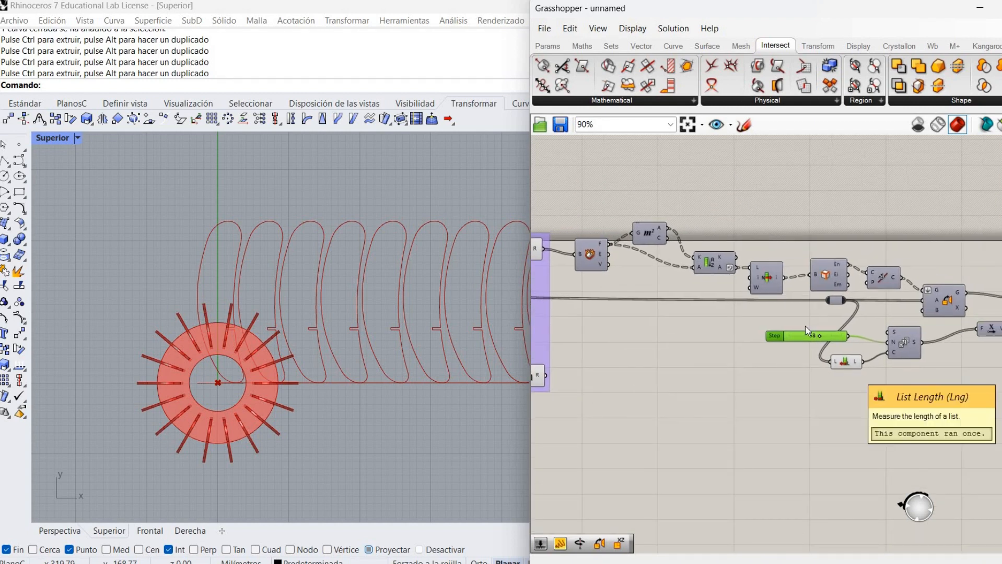
drag(648, 242, 999, 423)
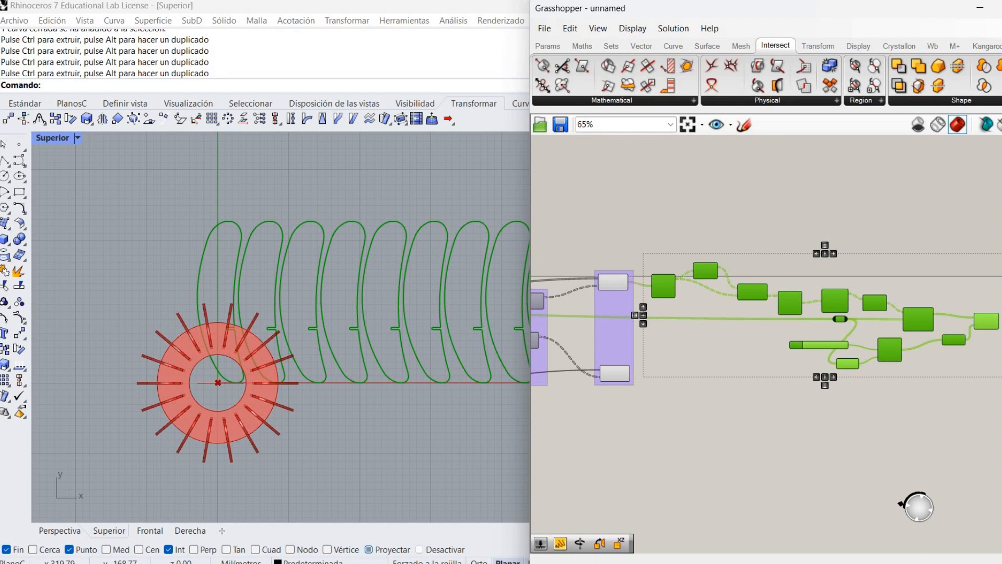
key(ctrl+v)
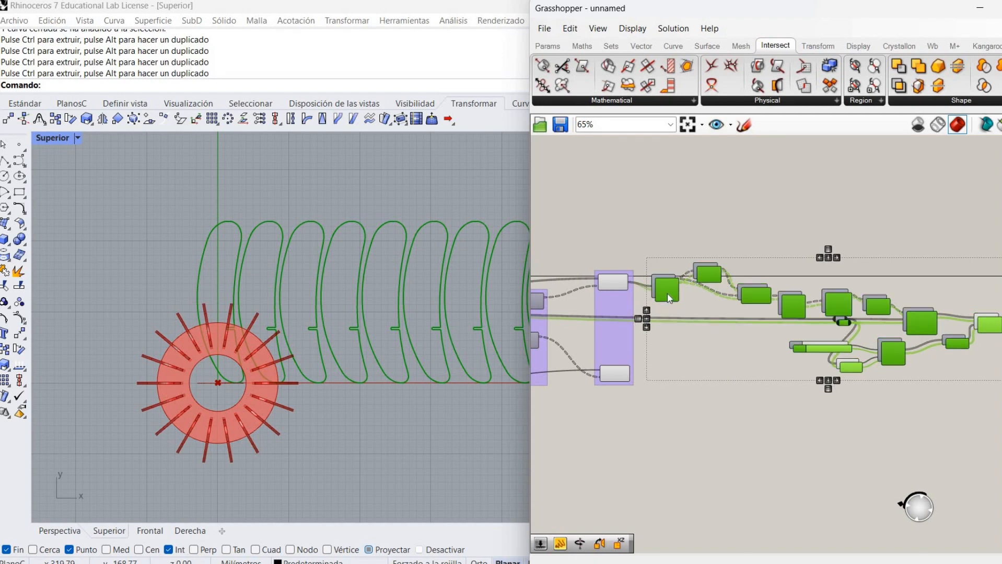
drag(668, 293, 673, 390)
click(635, 433)
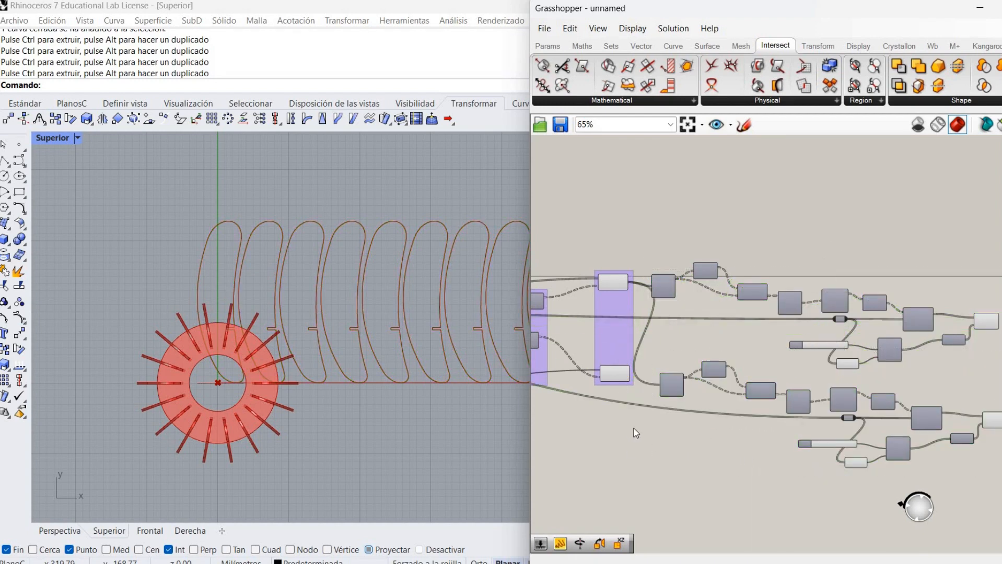
scroll(633, 431, up, 2)
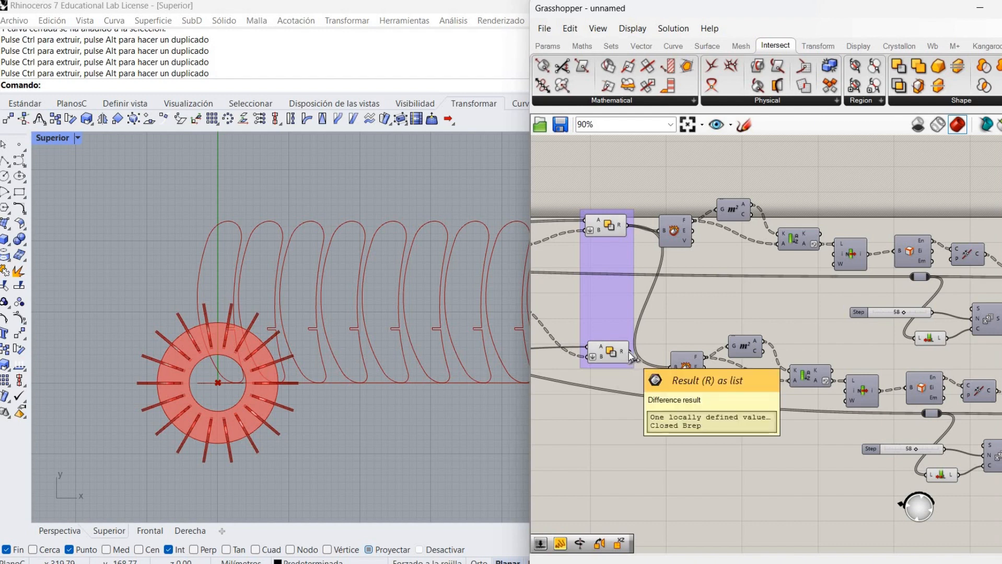
drag(629, 352, 676, 372)
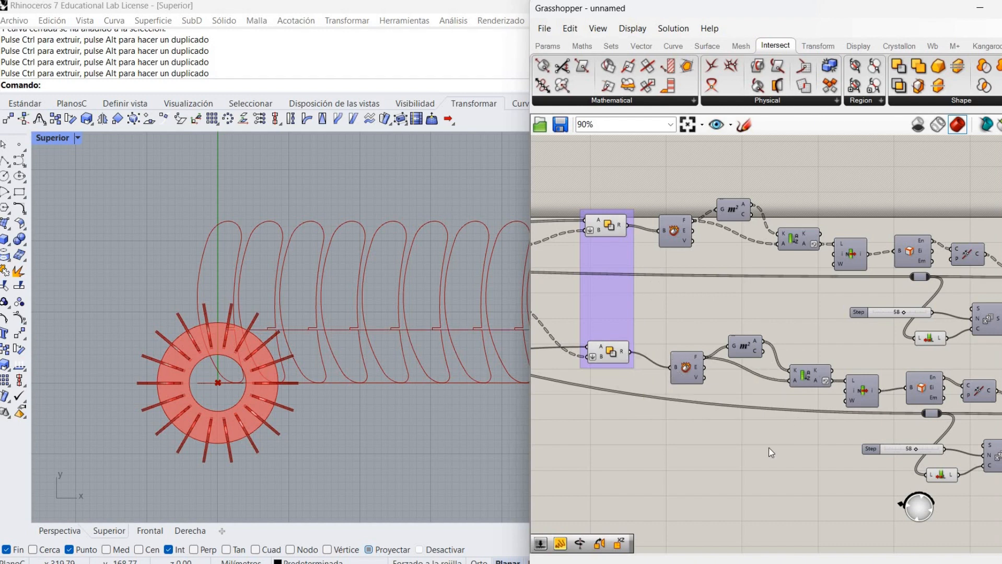
Delete the Series, List Length and Step slider components from the duplicated chain.
right_drag(767, 447, 564, 439)
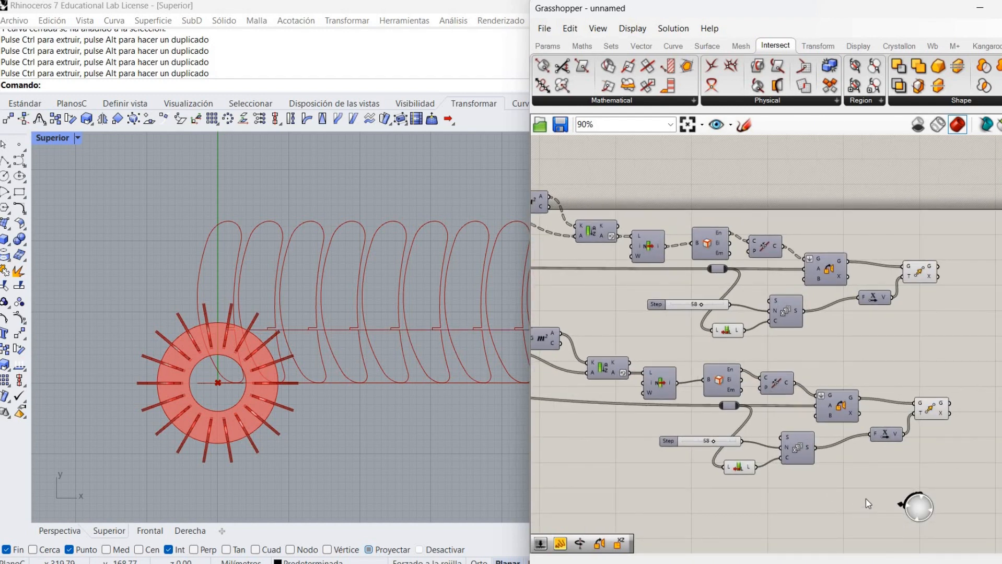
drag(865, 500, 723, 454)
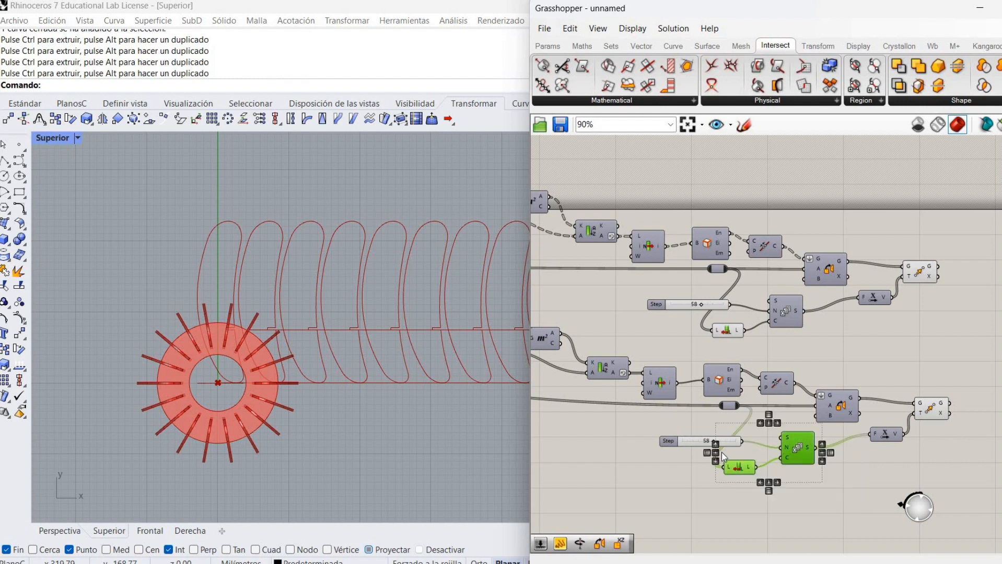
key(Delete)
click(692, 445)
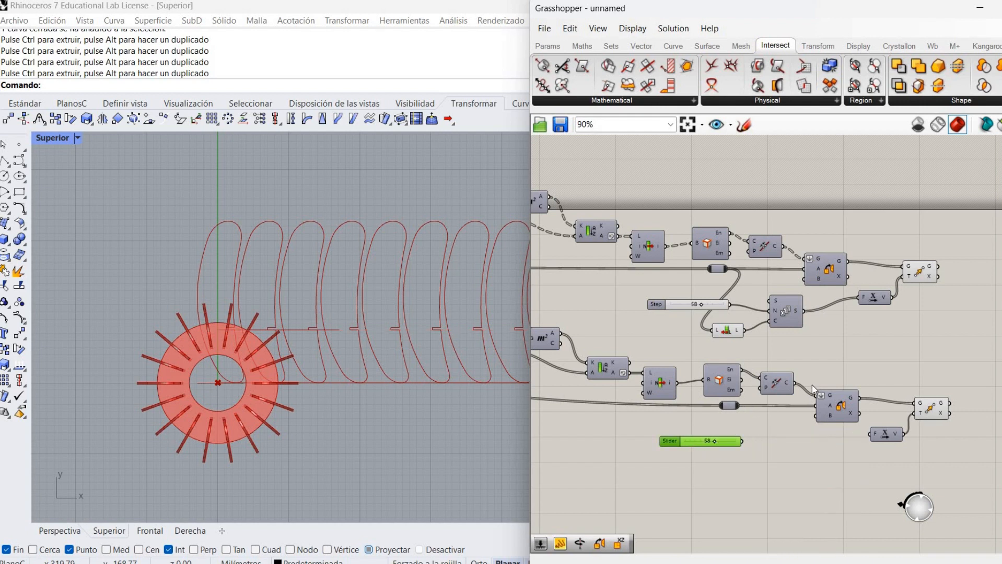
key(Delete)
Disconnect the relay from the duplicated Orient's A input and connect a new XY Plane component there instead.
drag(818, 408, 737, 407)
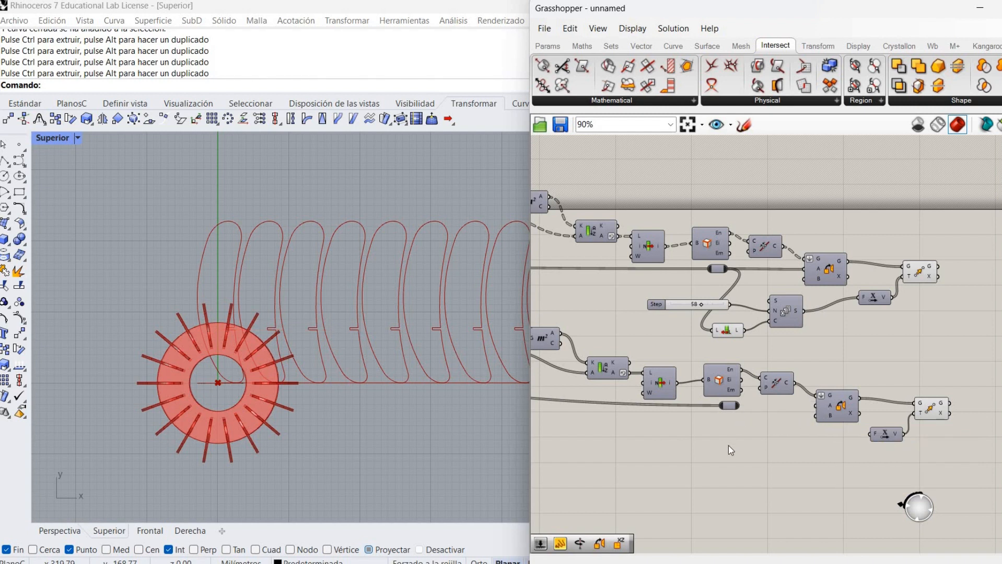
double_click(741, 423)
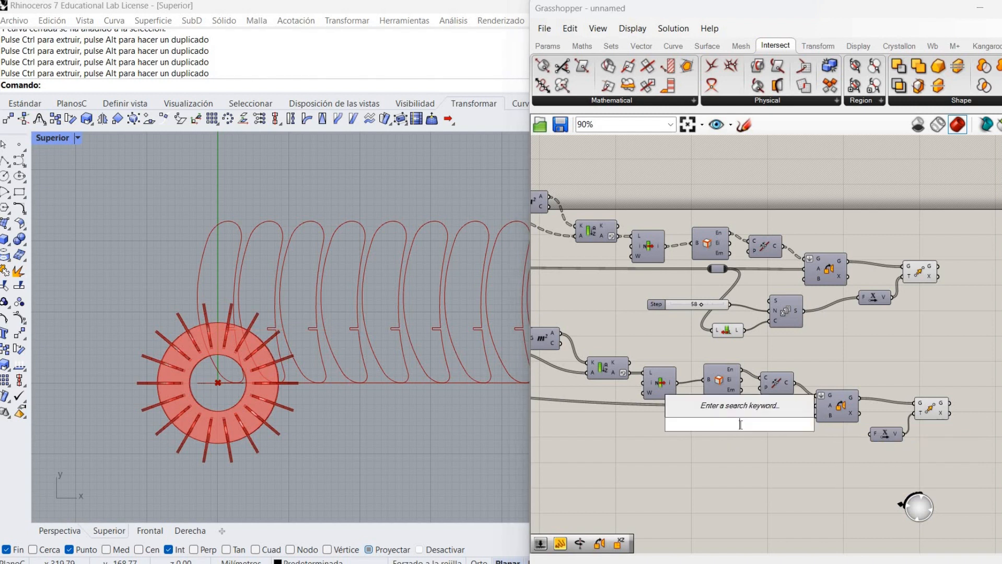
text(xy plane)
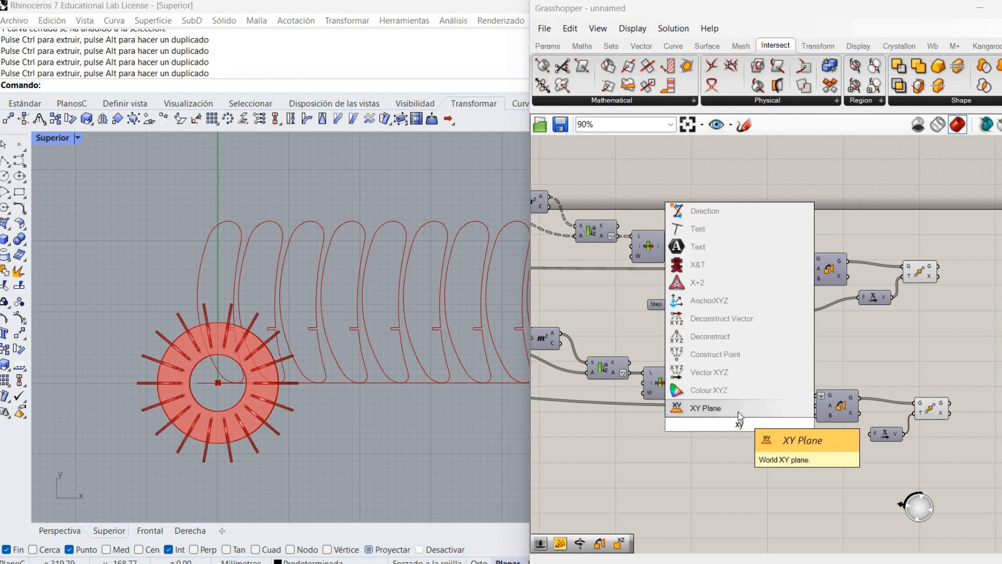
key(Return)
drag(756, 424, 815, 406)
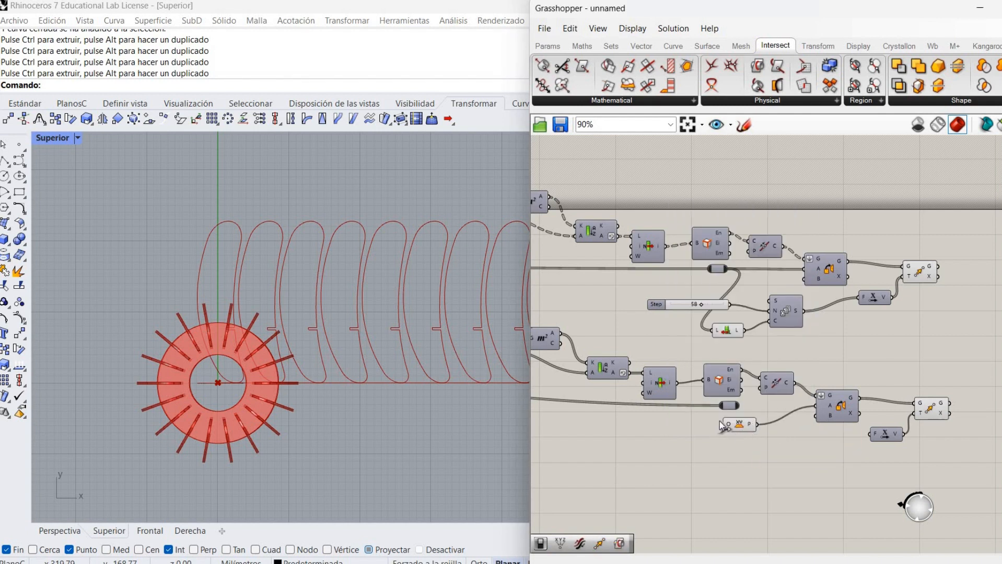
Connect the ring's Construct Point output to the O input of the XY Plane in the duplicated chain.
drag(721, 422, 920, 365)
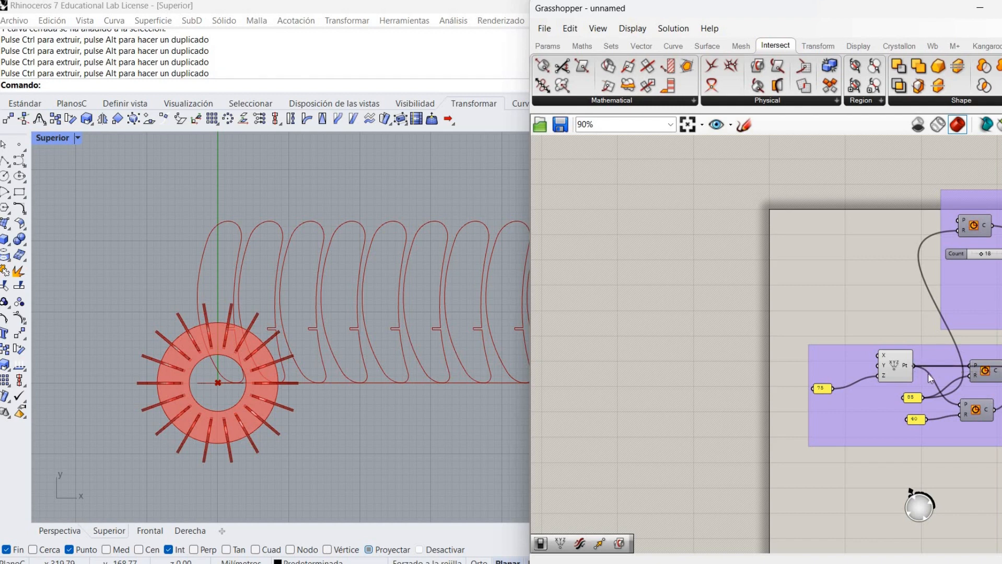
right_drag(872, 373, 710, 376)
right_drag(987, 418, 555, 438)
scroll(869, 453, down, 4)
right_drag(976, 486, 625, 350)
scroll(832, 326, up, 4)
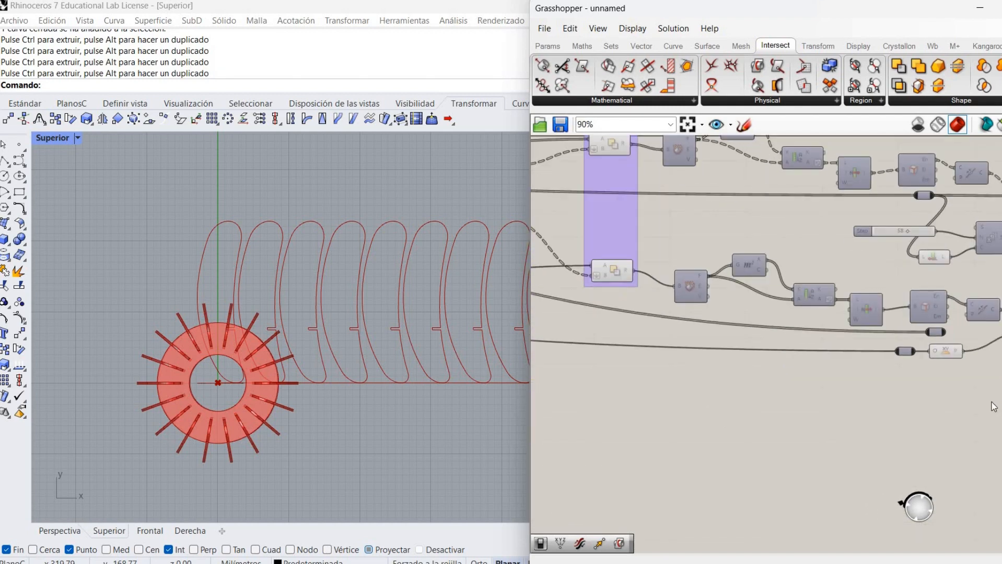
Add a Unit Y component and connect it to the duplicated Move's T input in place of Unit X.
right_drag(989, 404, 656, 361)
scroll(660, 362, down, 1)
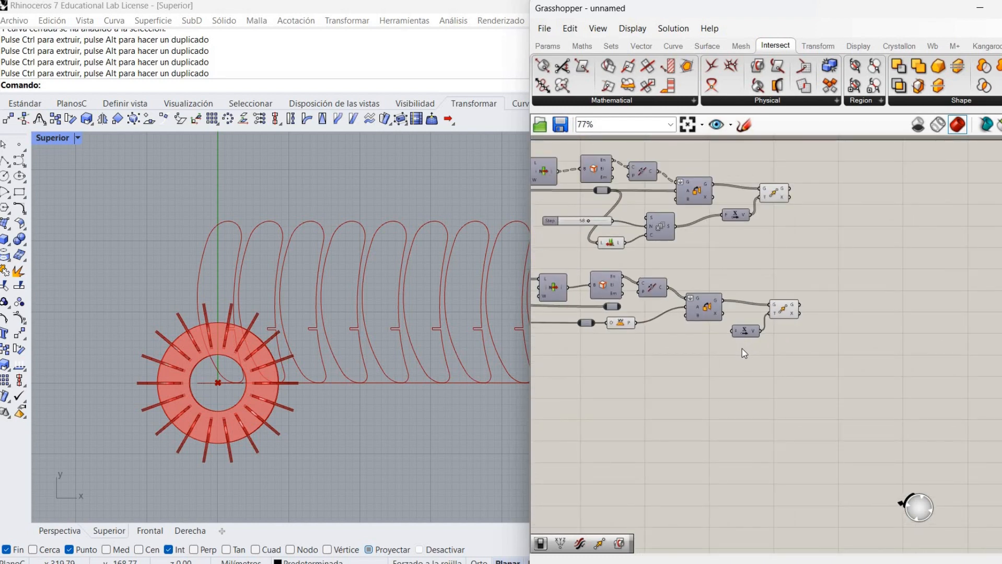
double_click(741, 351)
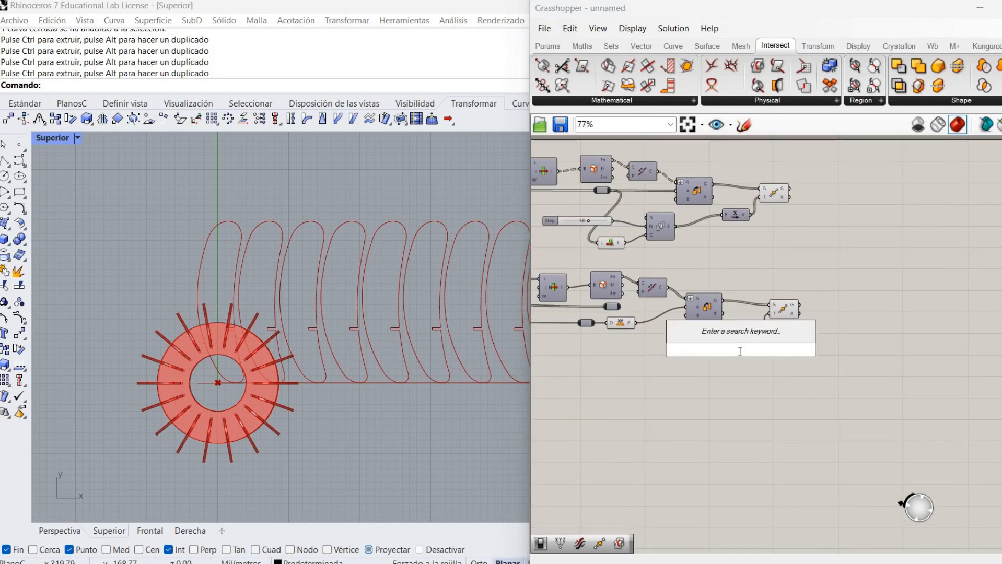
text(y)
key(Return)
drag(755, 351, 771, 317)
Create a number slider from 500, connect it to Unit Y's factor input, and set the factor to 334.
double_click(674, 356)
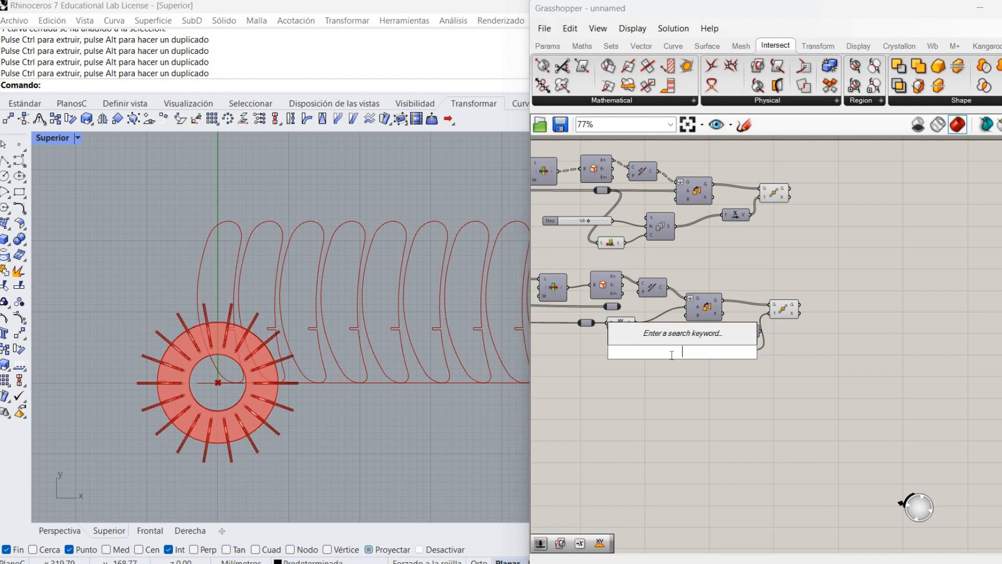
text(500)
key(Return)
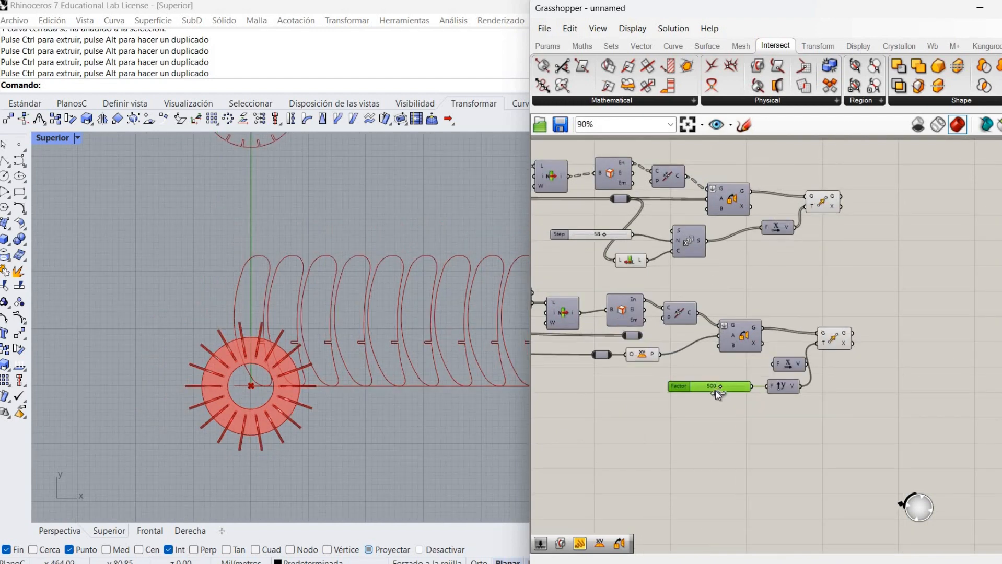
drag(718, 391, 717, 396)
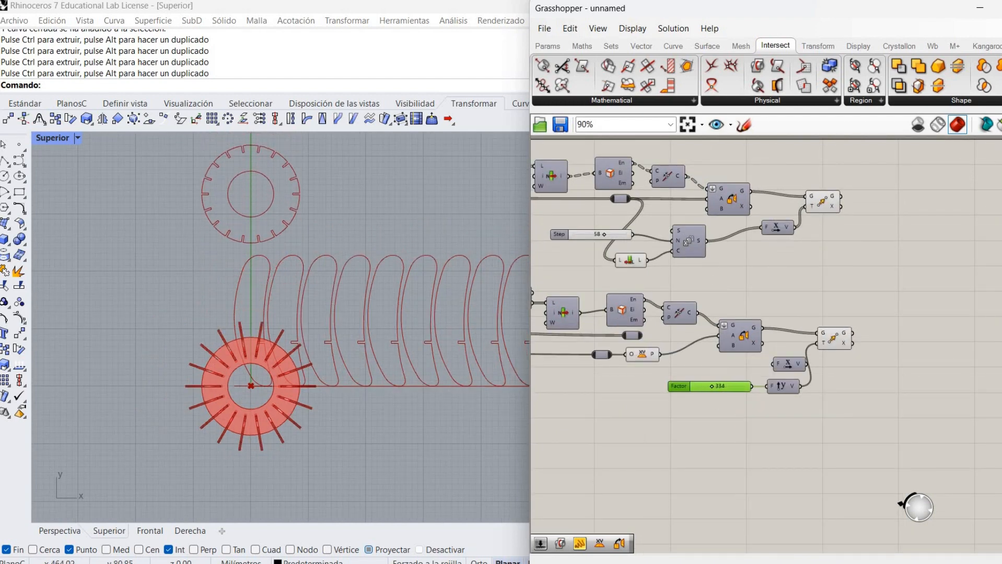
Delete the two relays beside the XY Plane component in the duplicated chain.
click(634, 335)
key(Delete)
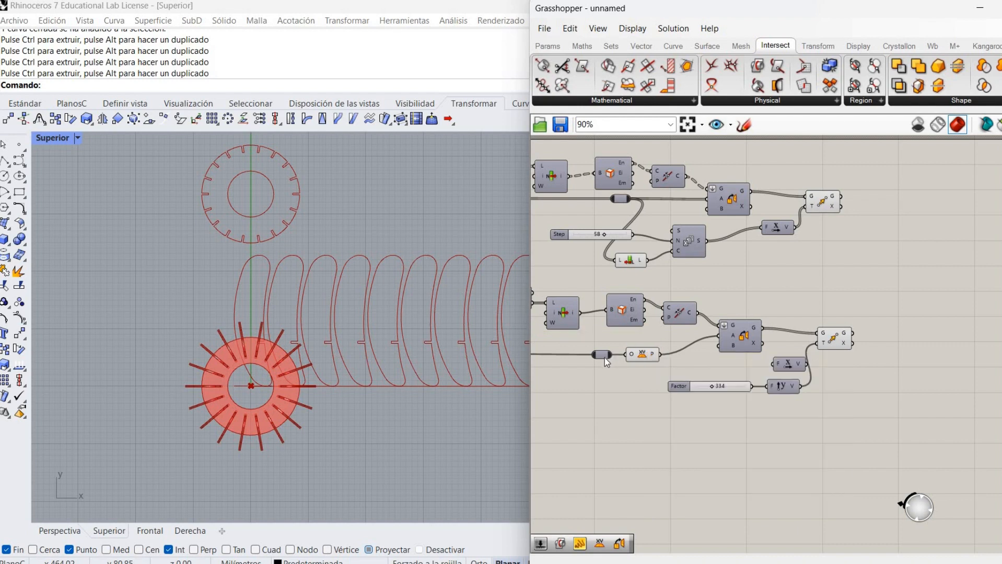
click(607, 355)
key(Delete)
click(60, 531)
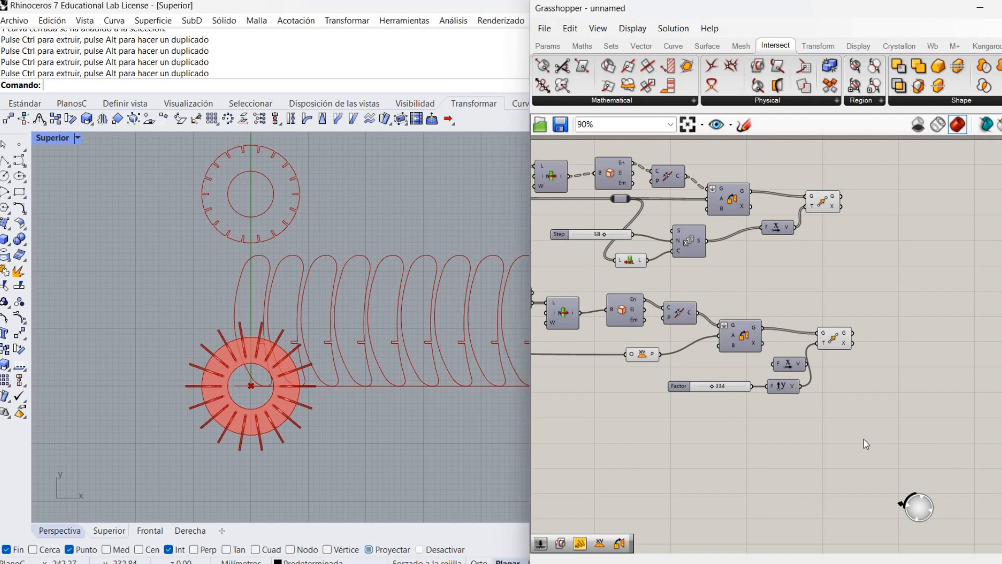
right_click(799, 456)
click(635, 490)
Set the rib Count slider to 25.
right_drag(863, 510, 999, 533)
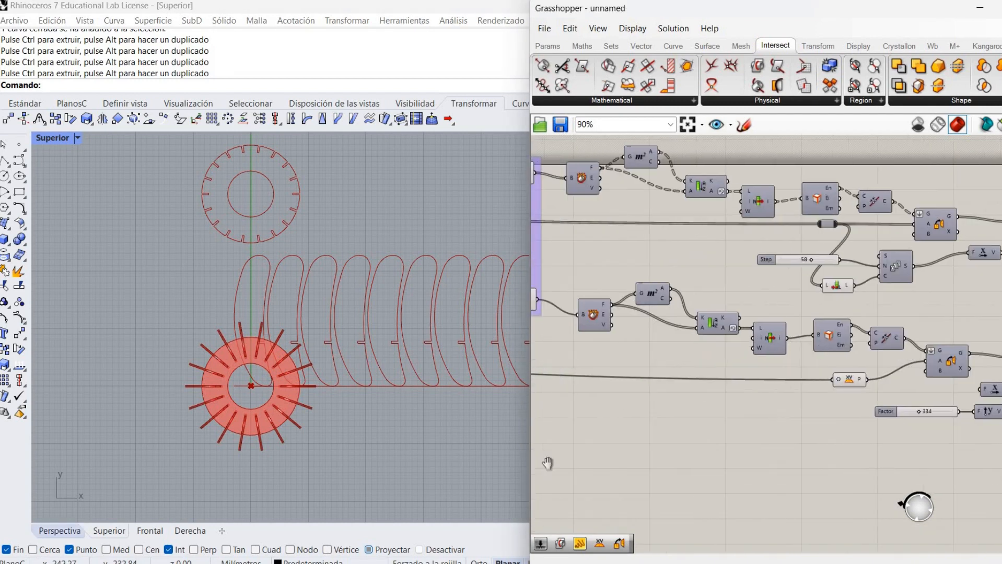
right_drag(548, 463, 998, 433)
right_drag(781, 168, 996, 298)
right_drag(886, 148, 944, 117)
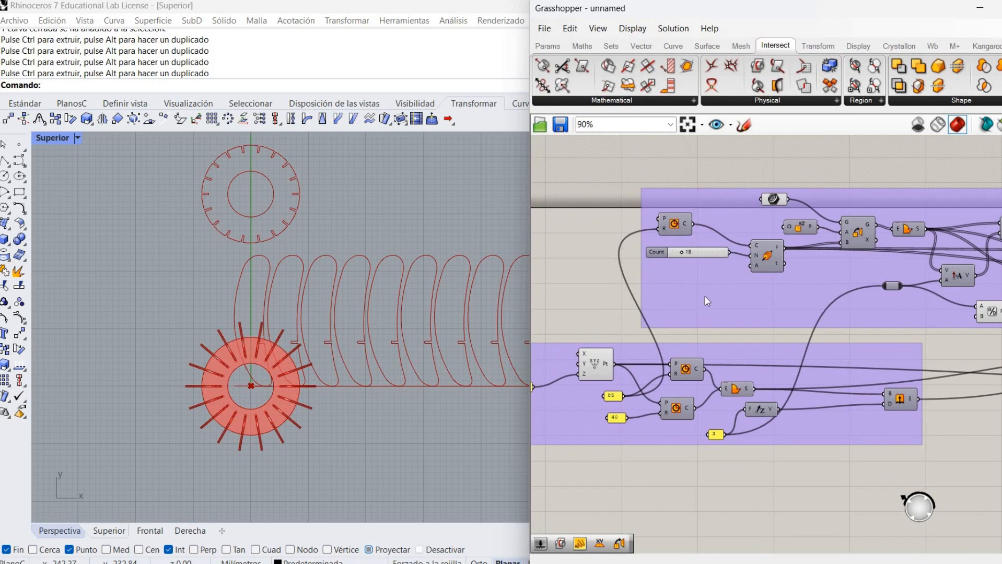
right_drag(705, 296, 757, 321)
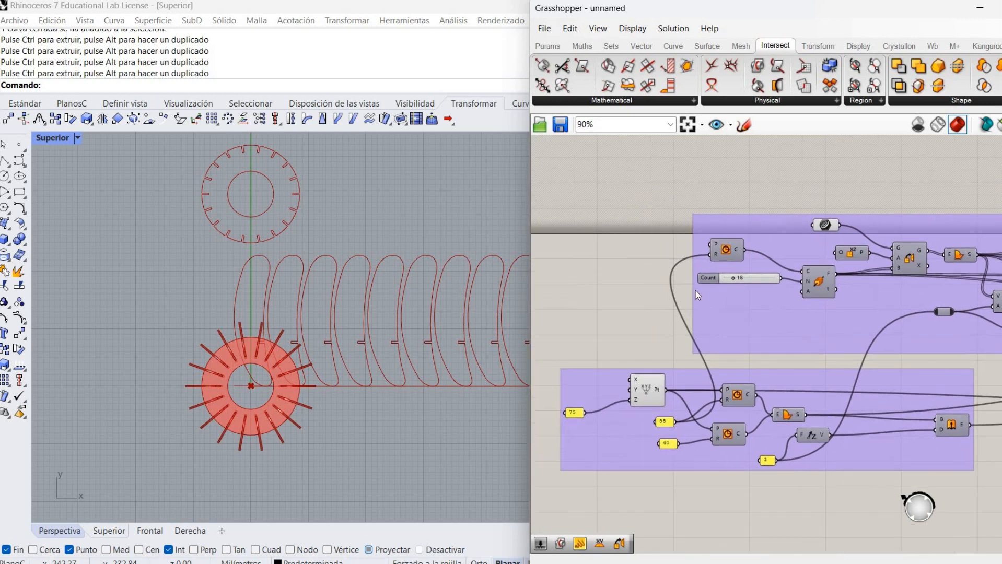
double_click(737, 279)
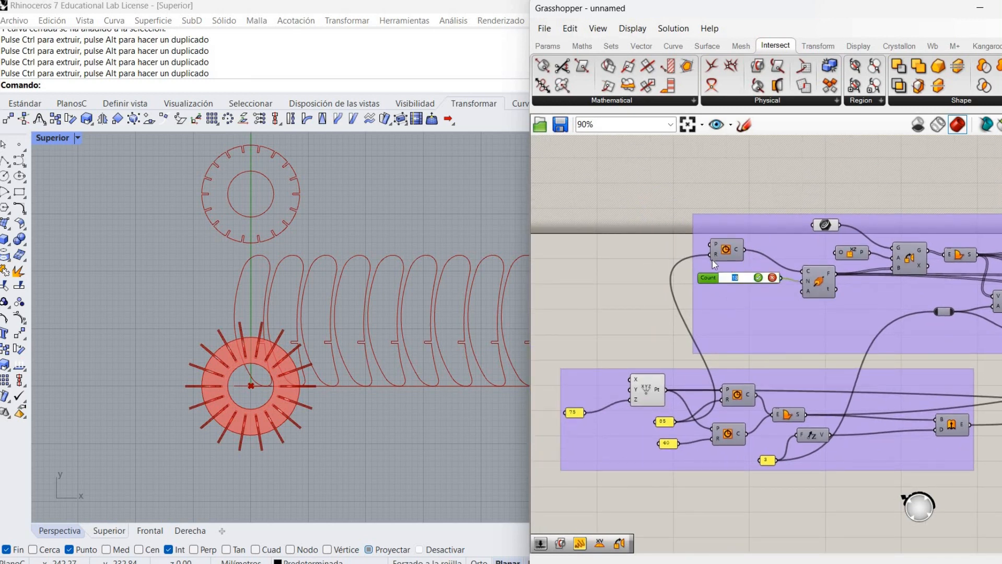
text(25)
key(Return)
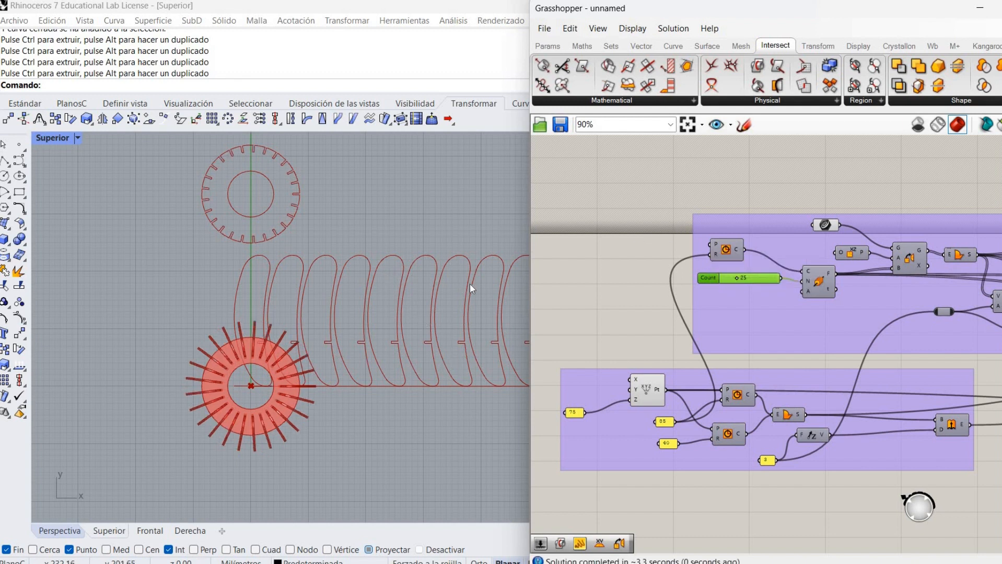
Show all four viewports and move the rib profile's two upper control points outward in the front view.
right_drag(568, 272, 559, 222)
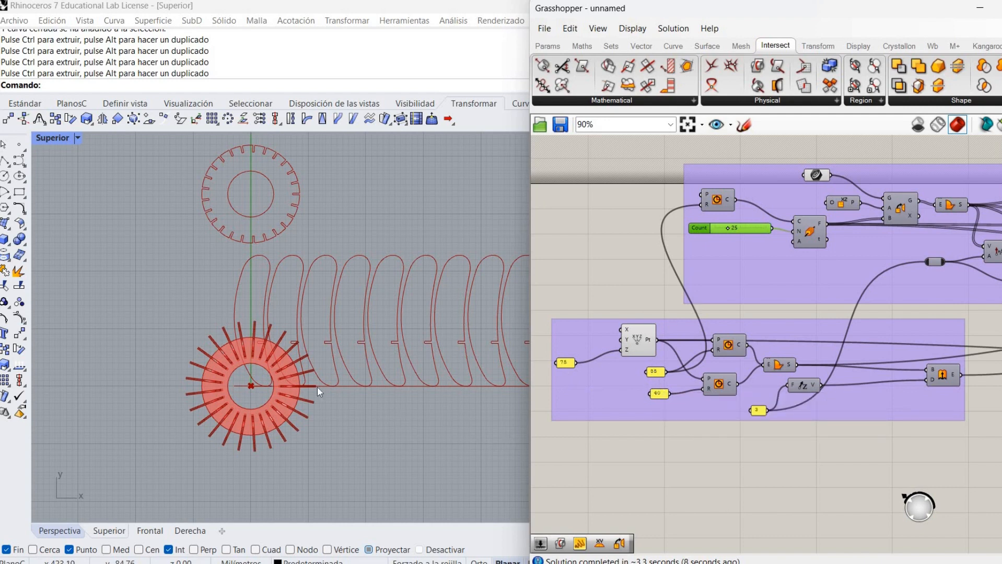
click(70, 142)
click(184, 395)
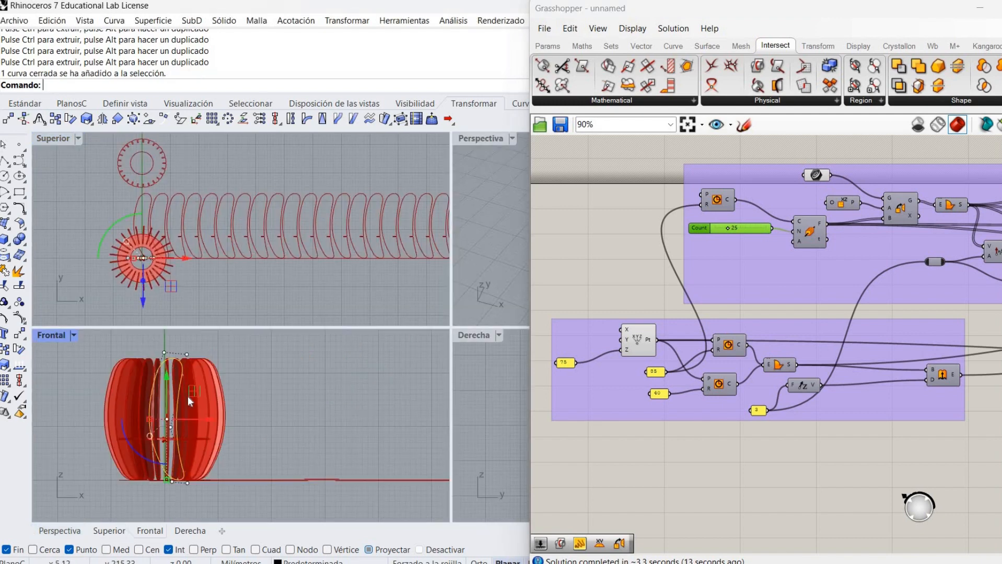
drag(176, 341, 249, 364)
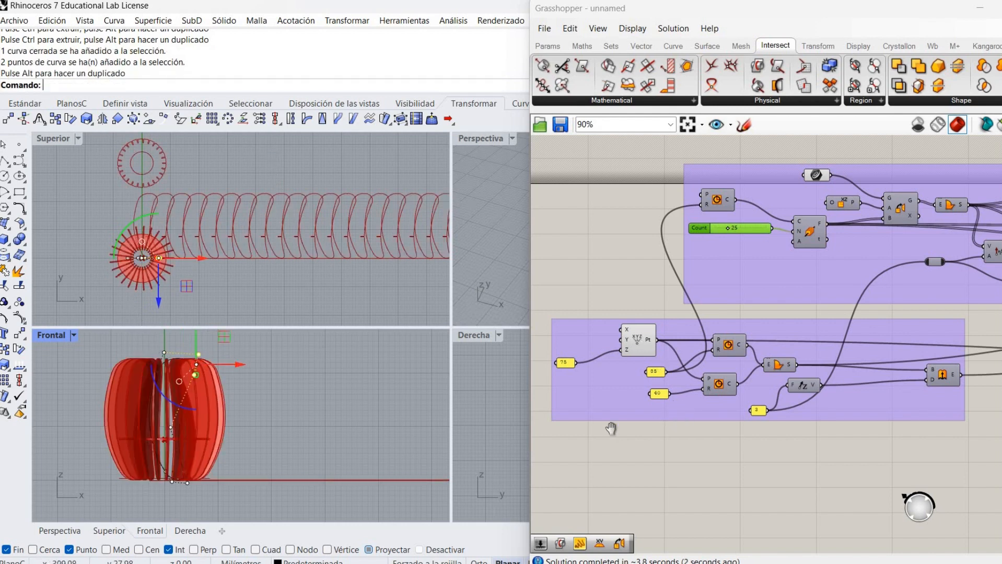
Set the Step slider feeding the rib layout's Series to 78.
right_drag(947, 448, 653, 451)
right_drag(915, 376, 627, 361)
right_drag(882, 356, 559, 370)
right_drag(917, 190, 768, 196)
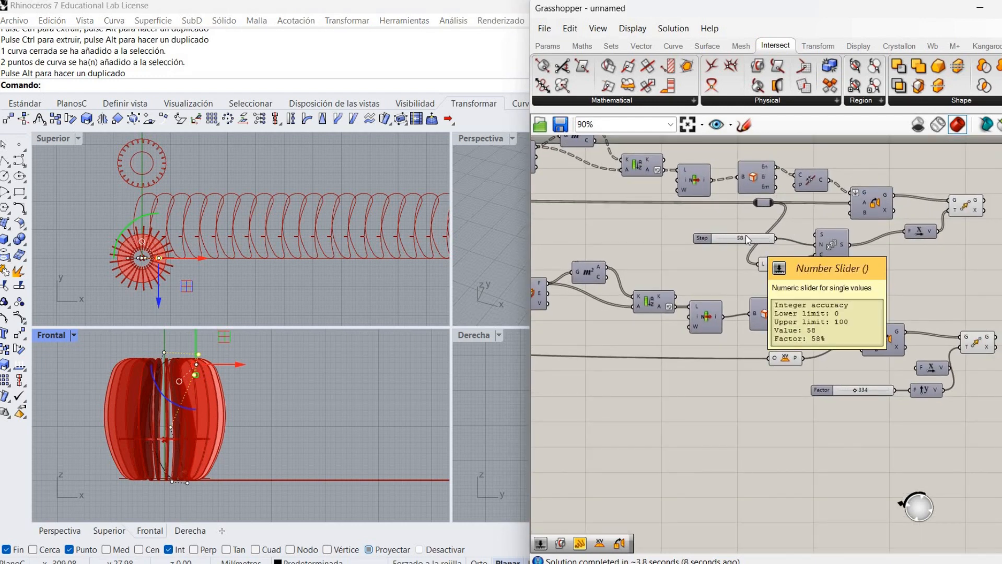
drag(746, 240, 762, 238)
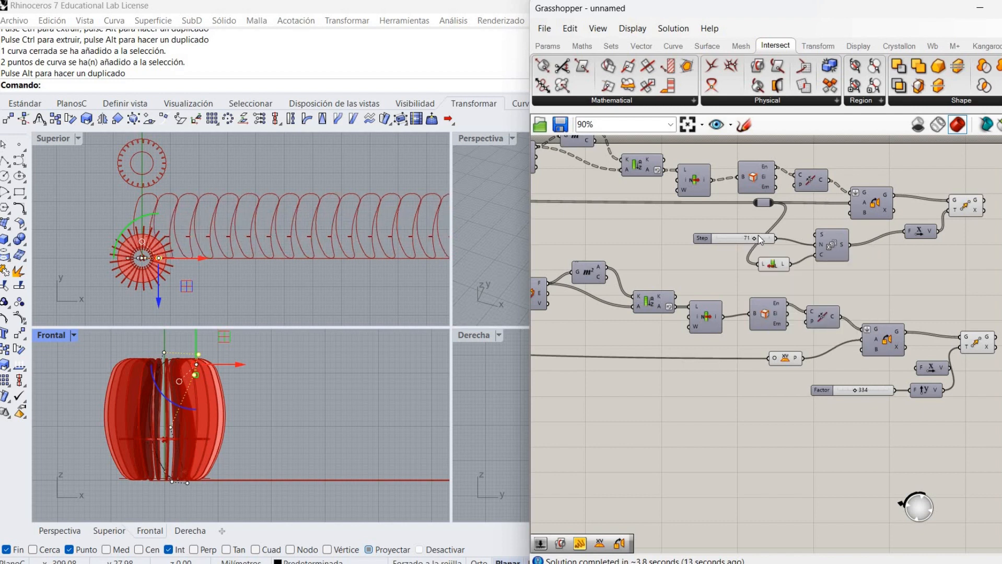
Maximize the perspective viewport and examine the assembled lamp's ribs and ring up close.
click(457, 138)
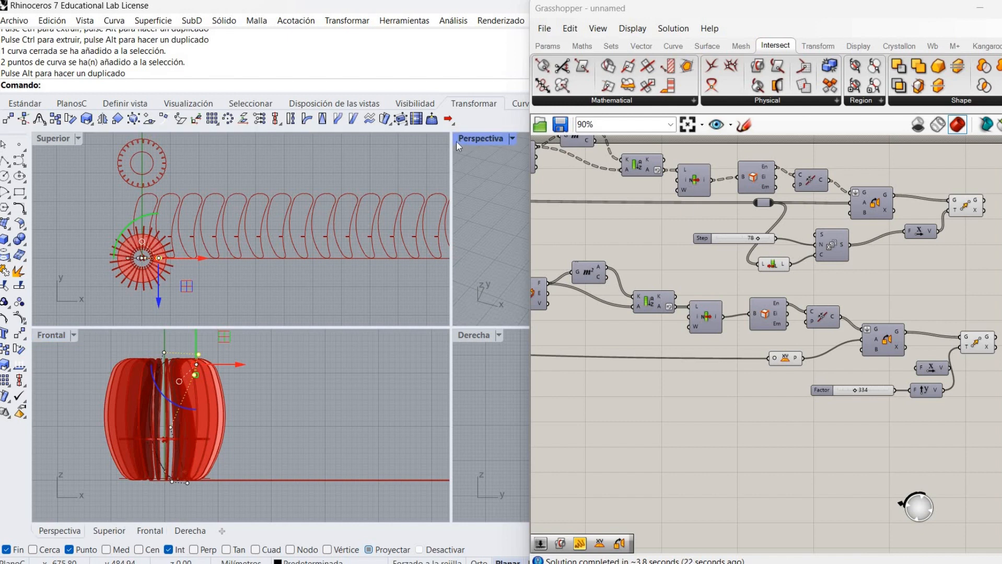
double_click(457, 139)
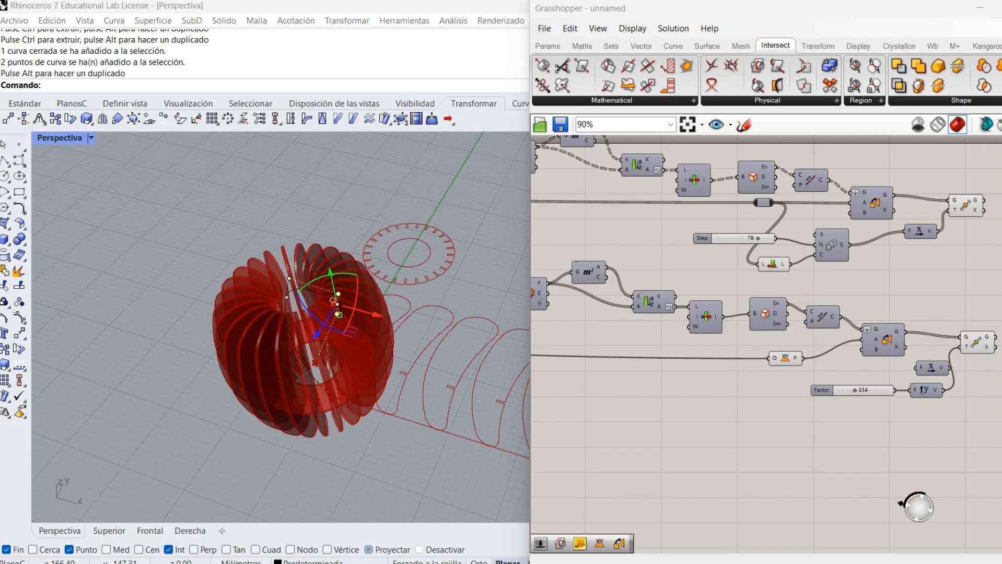
click(433, 408)
mouse_move(470, 384)
right_down()
mouse_move(425, 395)
mouse_move(486, 379)
right_up()
mouse_move(623, 356)
right_down()
mouse_move(877, 386)
mouse_move(945, 413)
right_up()
right_drag(798, 416, 931, 442)
mouse_move(755, 429)
right_down()
mouse_move(916, 438)
mouse_move(899, 403)
right_up()
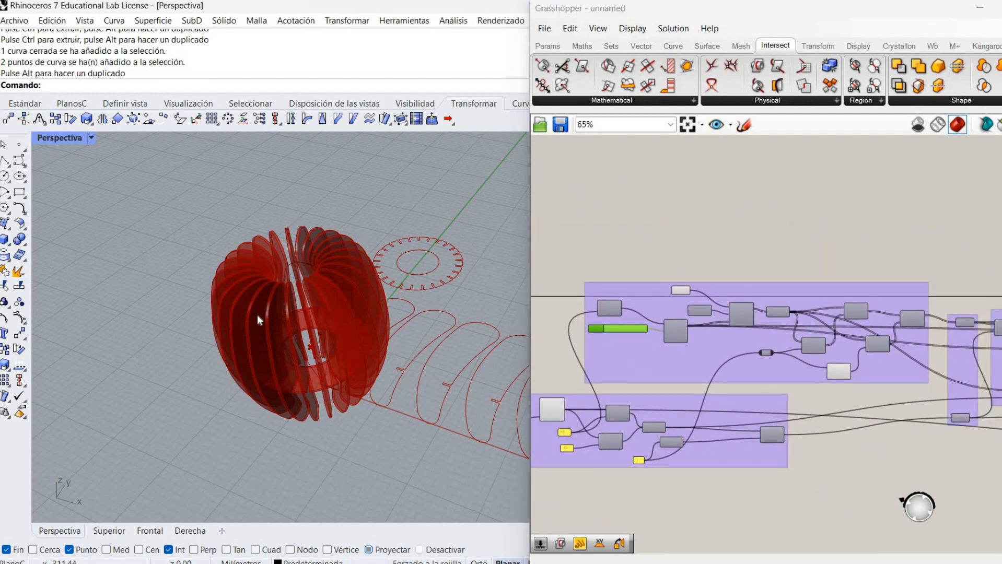
scroll(256, 316, up, 4)
right_drag(264, 320, 209, 313)
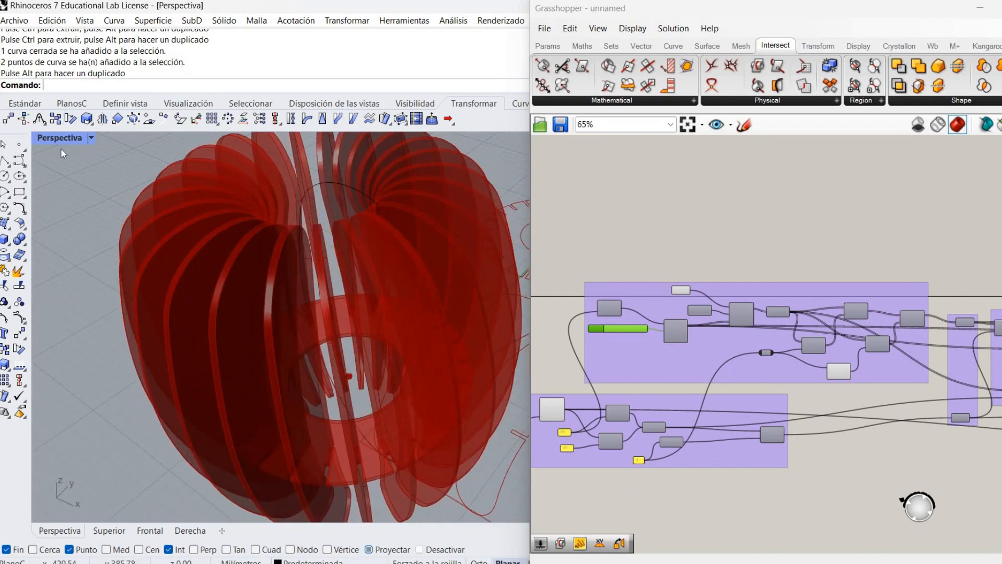
Turn off the upper Solid Difference's preview, and disable both Solid Difference components.
right_drag(954, 407, 772, 264)
right_click(774, 291)
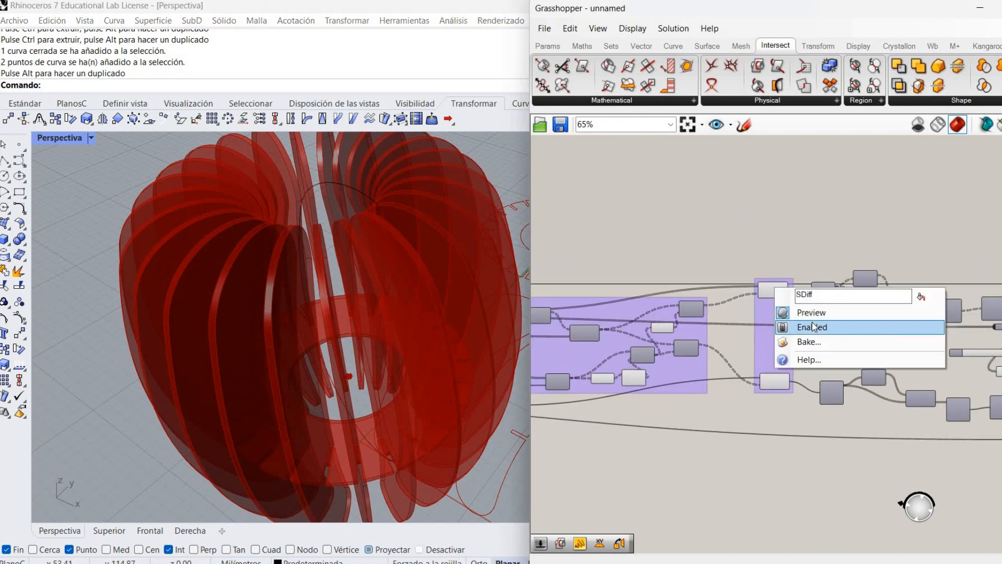
click(813, 313)
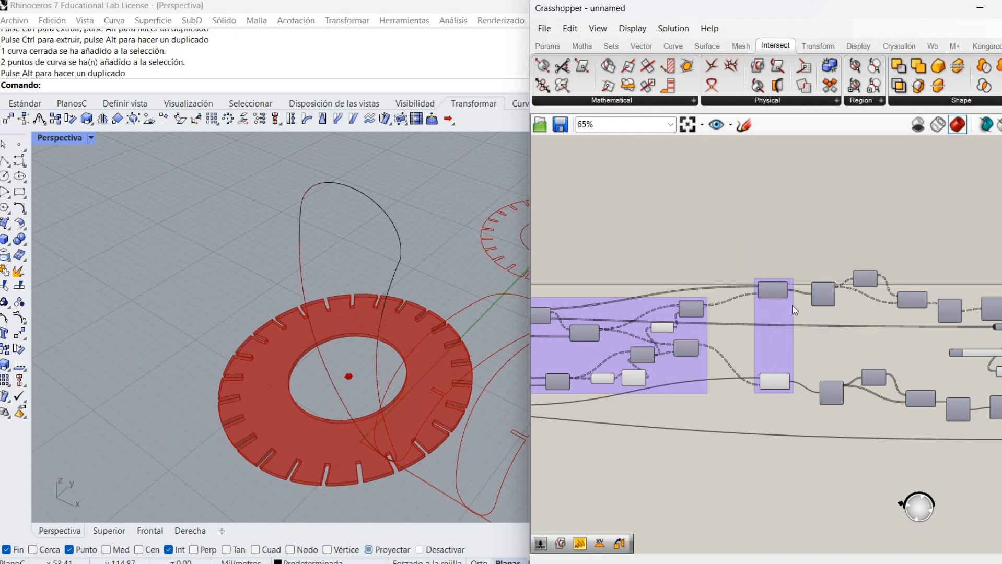
right_click(774, 292)
click(809, 331)
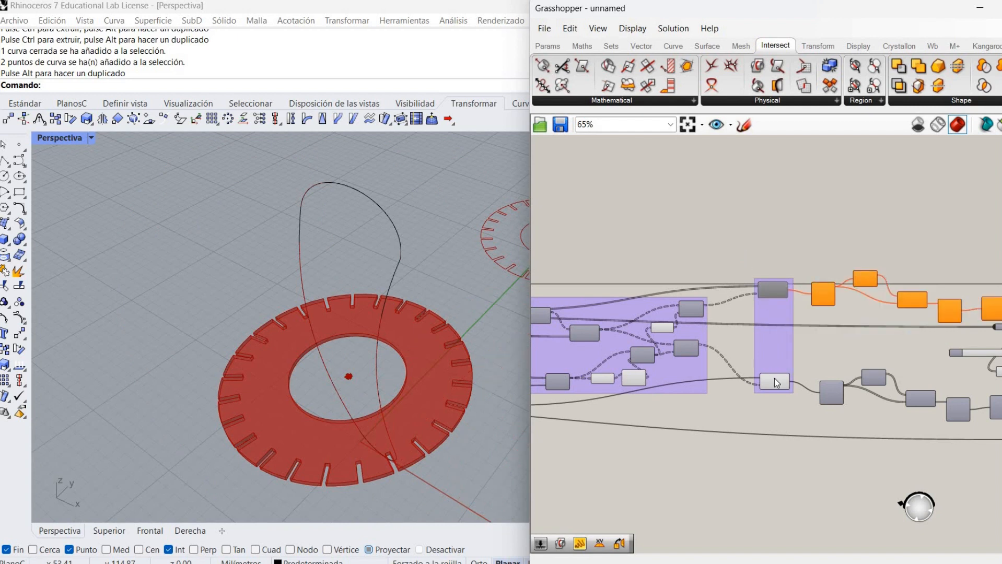
right_click(776, 380)
click(808, 418)
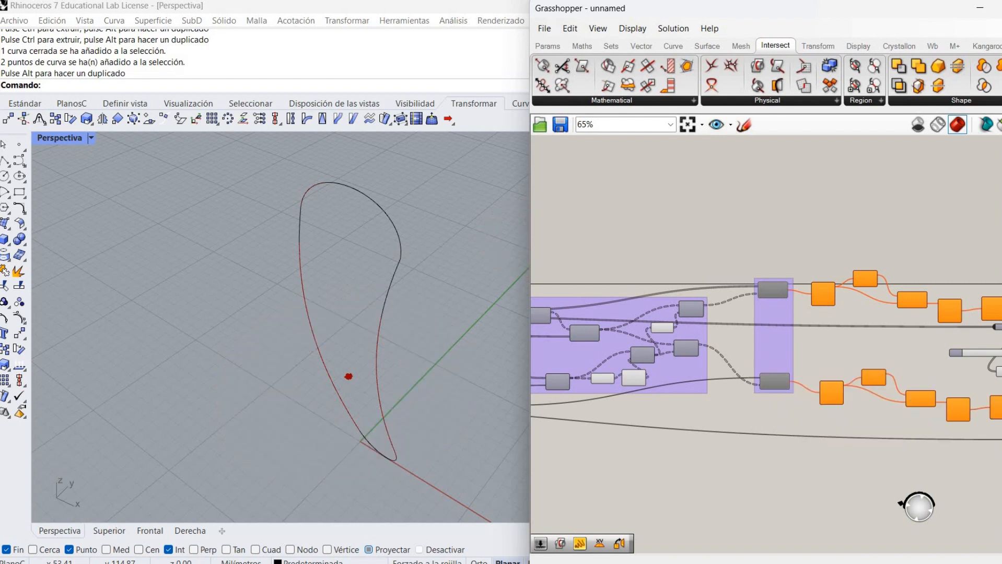
Turn on the preview of both components in the narrow group just before the slot-generating group.
right_drag(563, 249, 840, 207)
drag(744, 216, 797, 415)
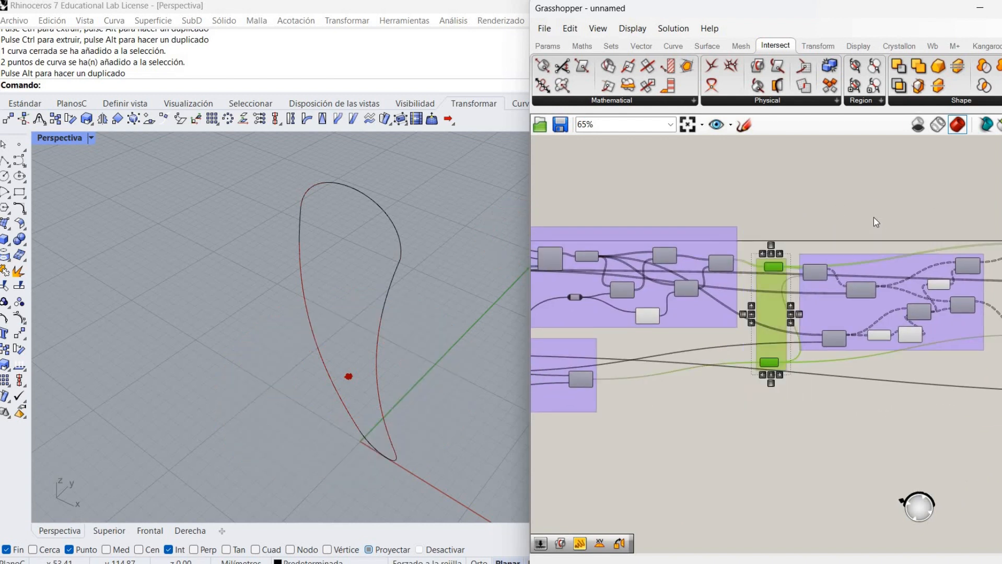
right_click(875, 220)
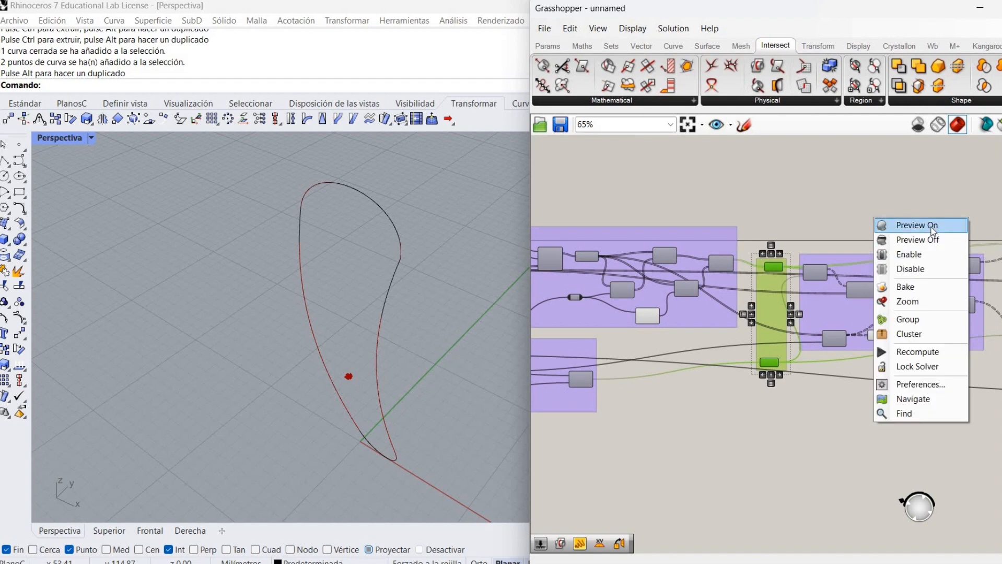
click(932, 225)
click(686, 420)
Set the rib Count slider to 16 and orbit around the updated lamp.
right_drag(867, 404, 1001, 390)
scroll(688, 261, up, 1)
right_drag(731, 260, 776, 262)
scroll(771, 267, up, 2)
right_drag(769, 282, 933, 298)
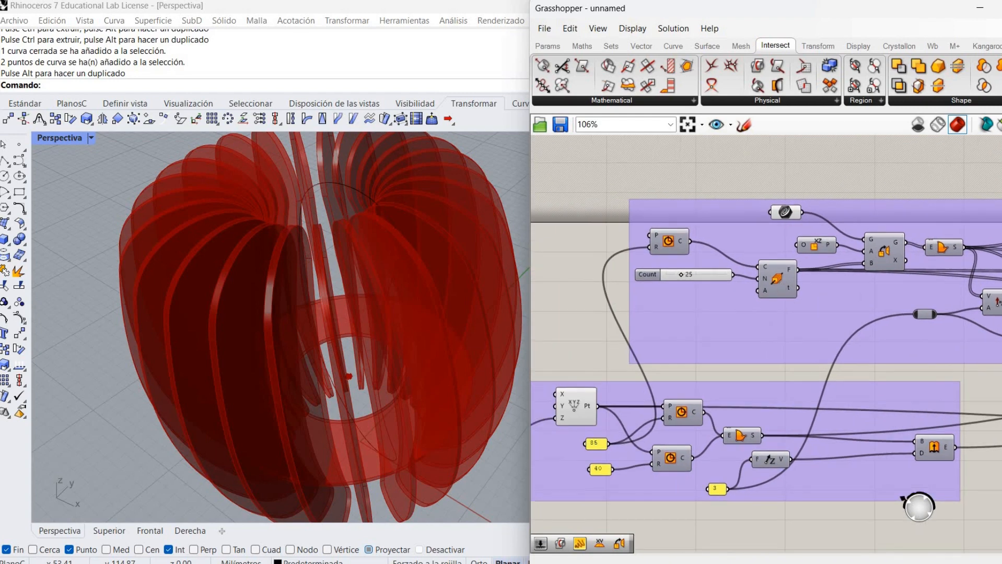
double_click(679, 281)
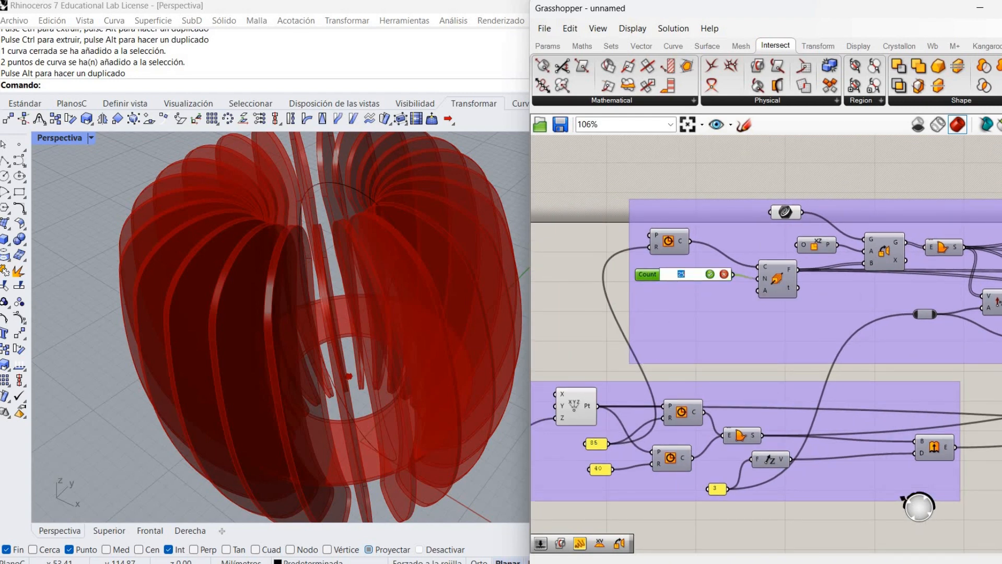
key(Return)
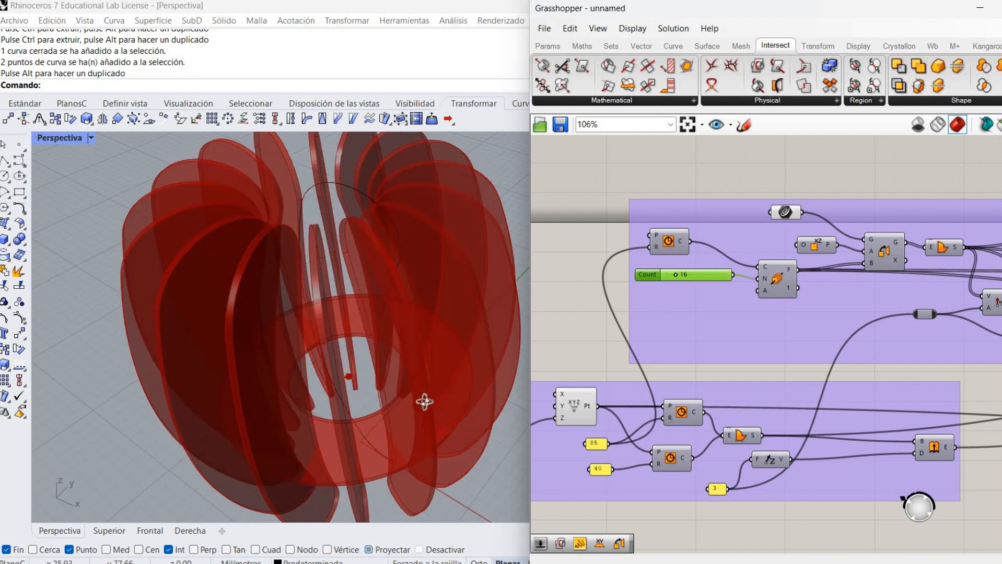
right_drag(425, 402, 470, 410)
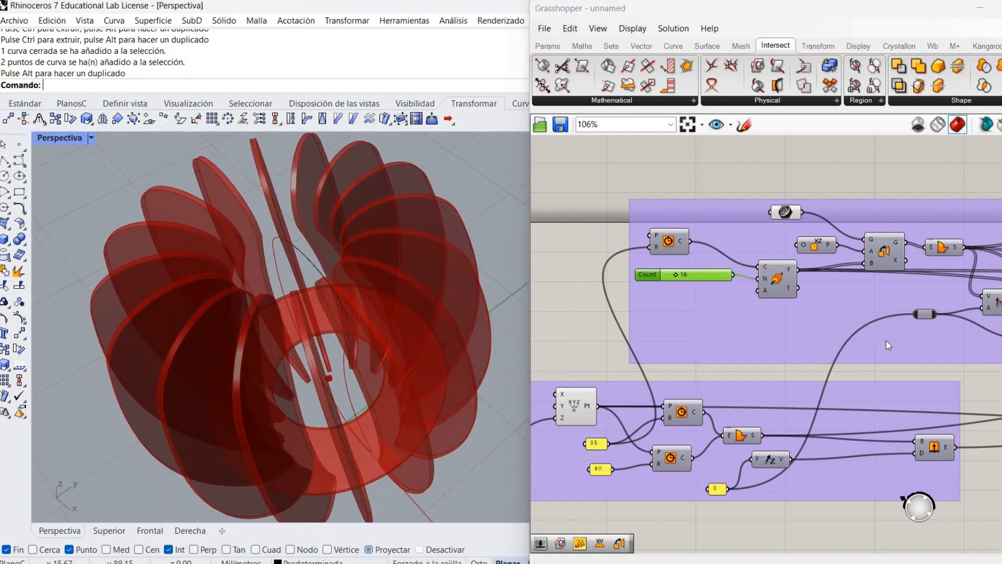
Move the XZ Plane and Orient components in the rib group farther apart to open space between them.
right_drag(886, 340, 694, 353)
drag(701, 272, 592, 256)
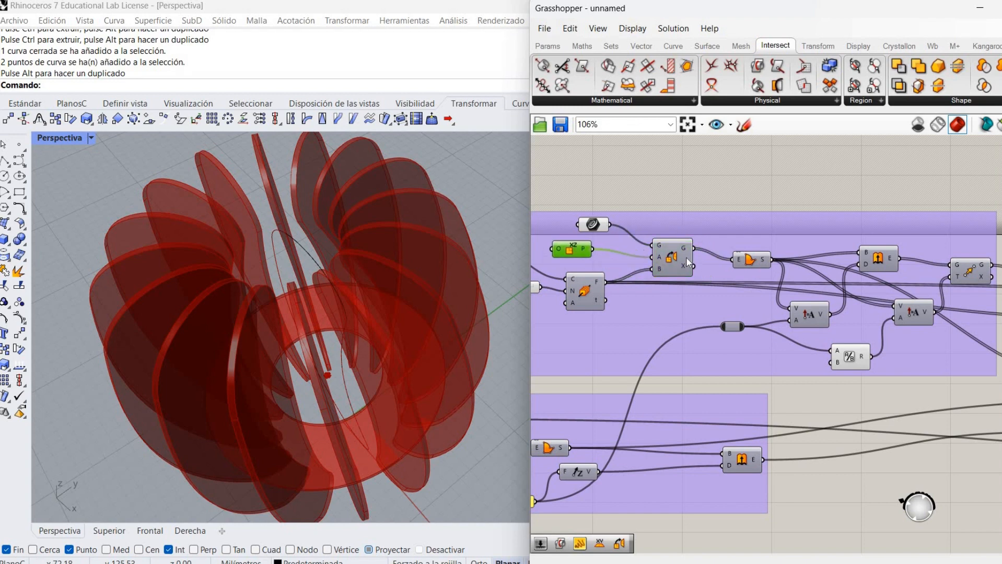
drag(686, 257, 710, 257)
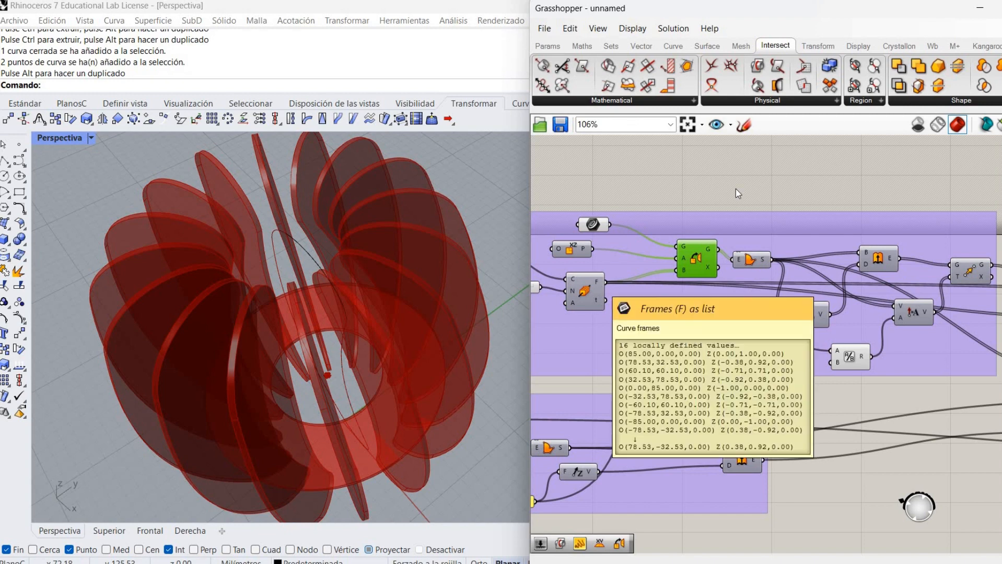
Add a Rotate component in the rib group, wire the Perp Frames output to its geometry input, and set its angle input to degrees.
click(714, 187)
double_click(714, 187)
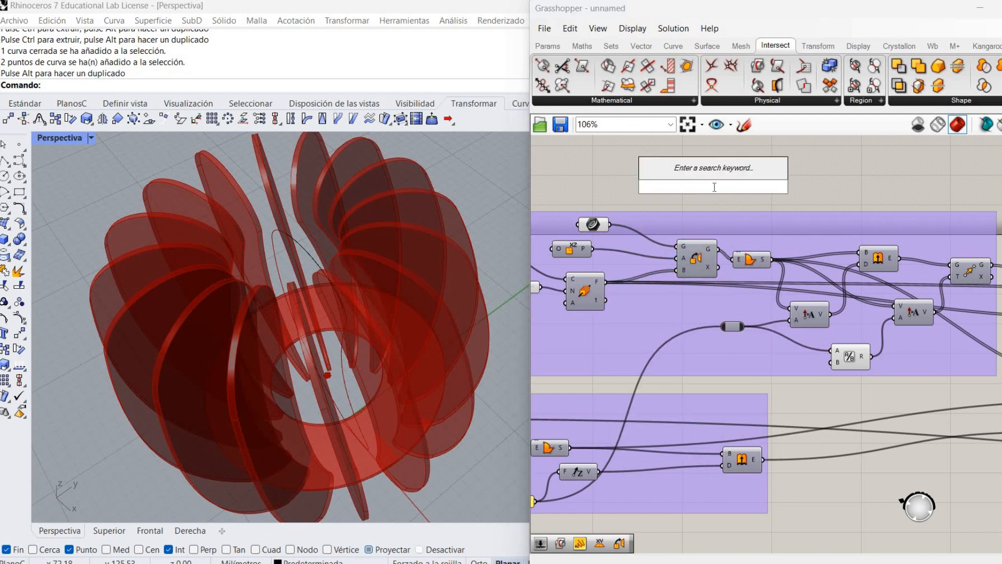
text(rot)
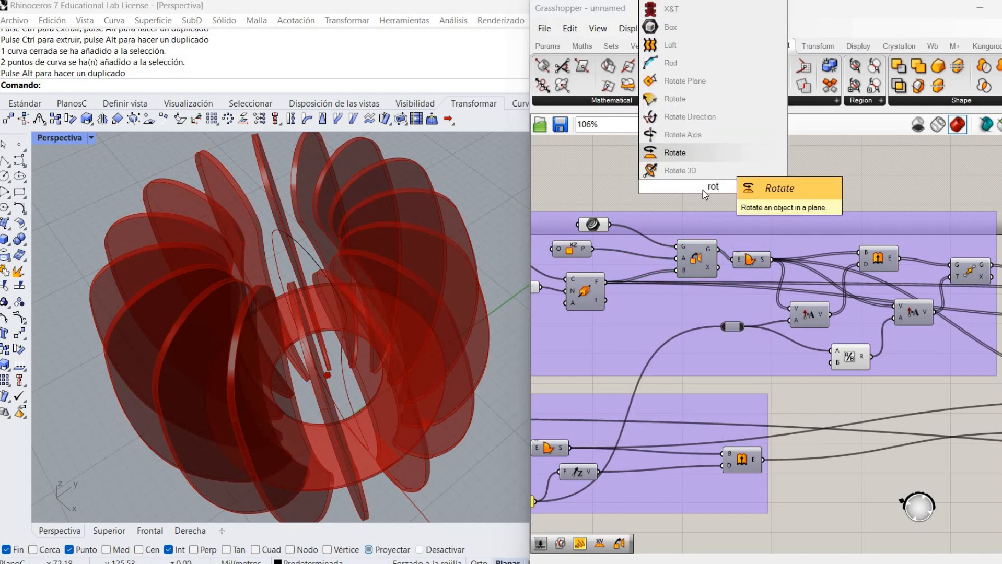
click(720, 158)
drag(704, 190, 638, 310)
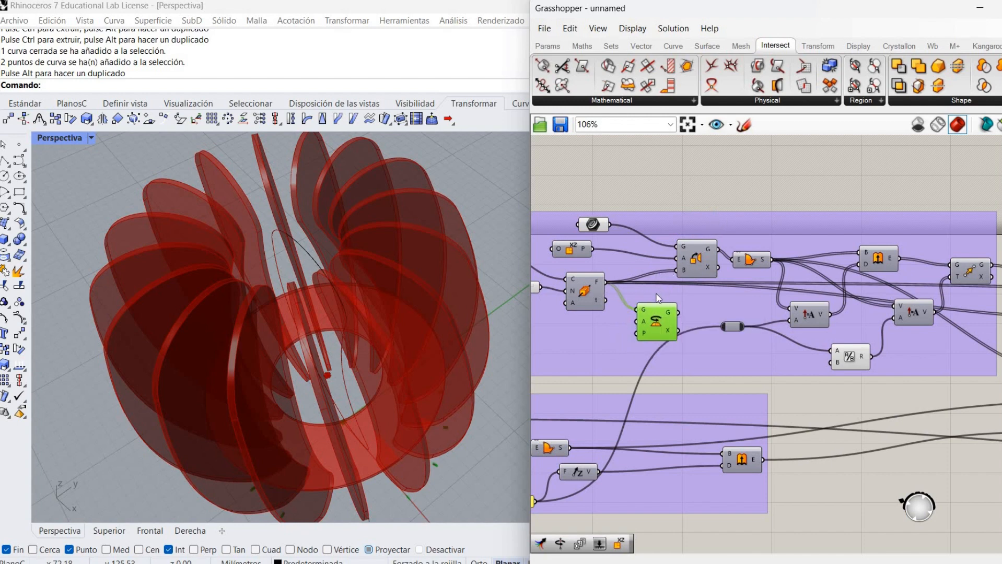
right_click(643, 323)
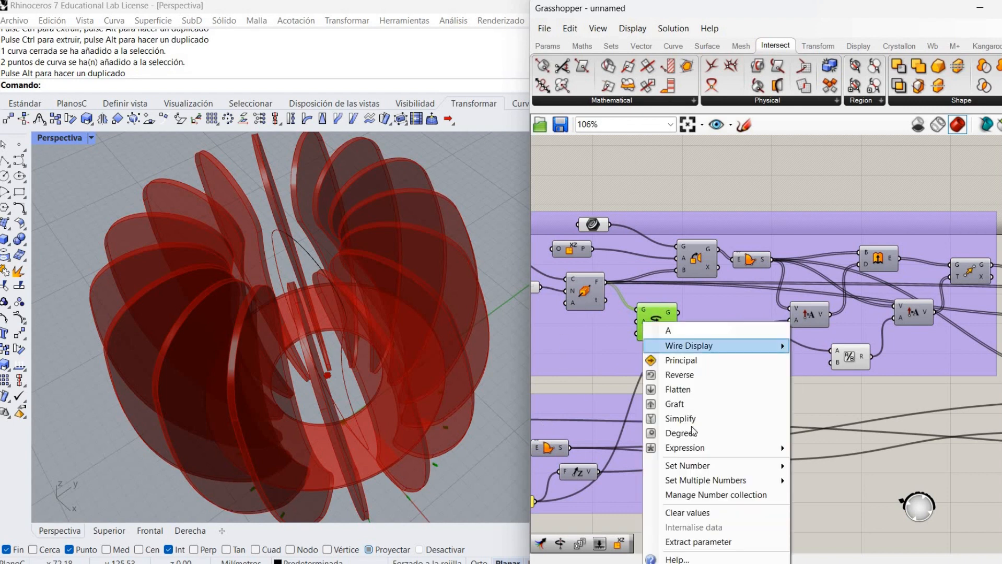
click(689, 434)
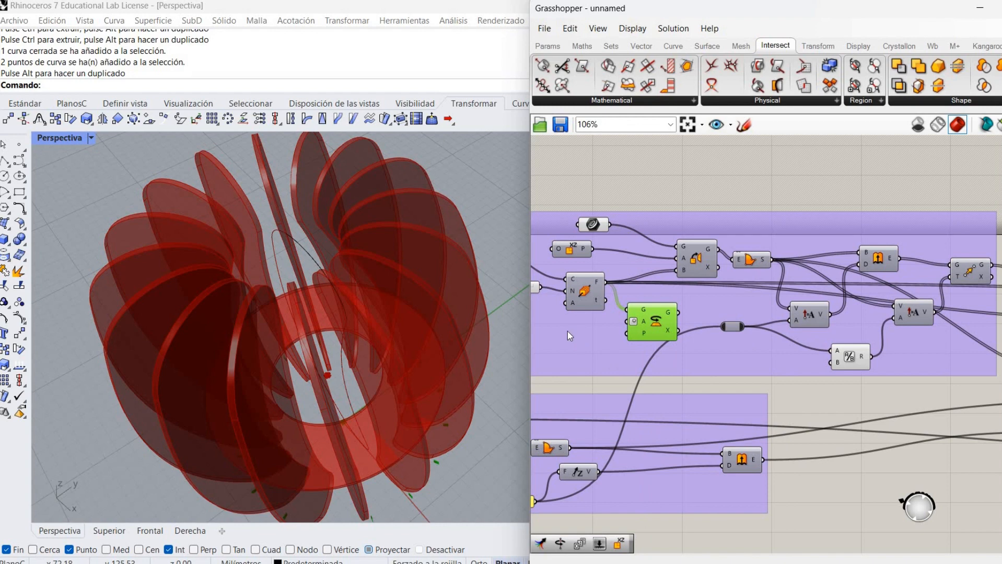
Add a number slider ranging from 0 to 60 and connect it to the Rotate component's angle input.
click(567, 331)
double_click(568, 332)
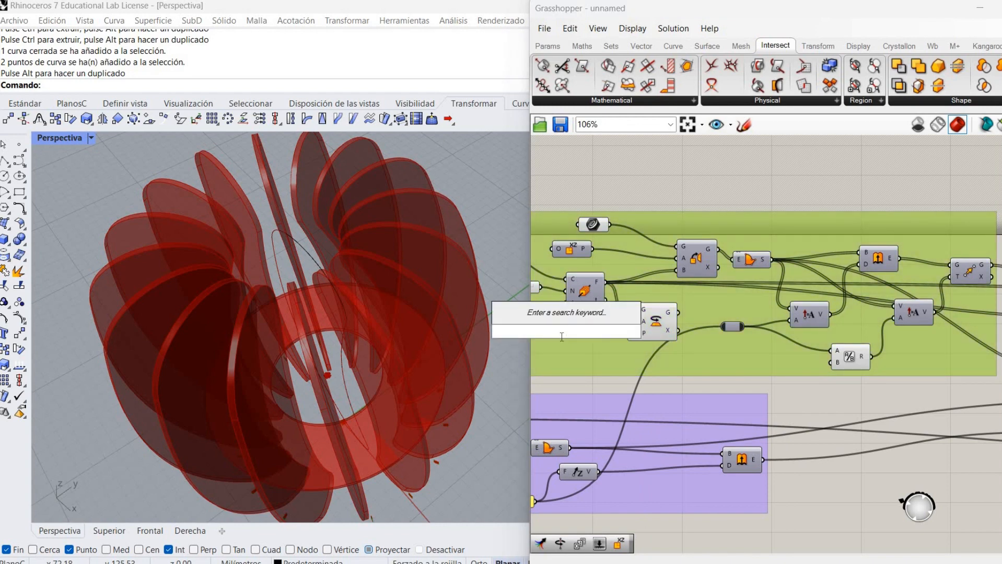
text(0.)
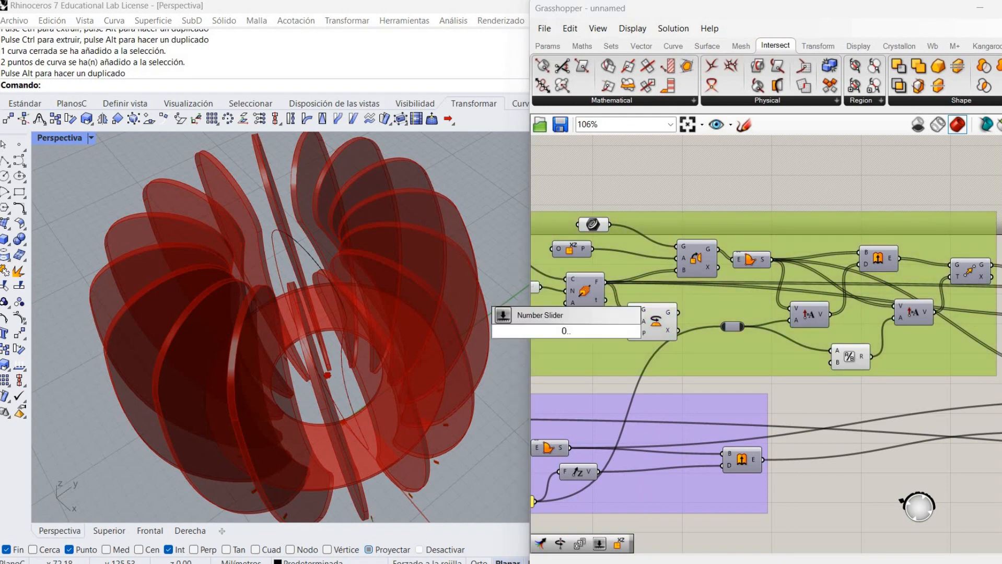
text(.60)
key(Return)
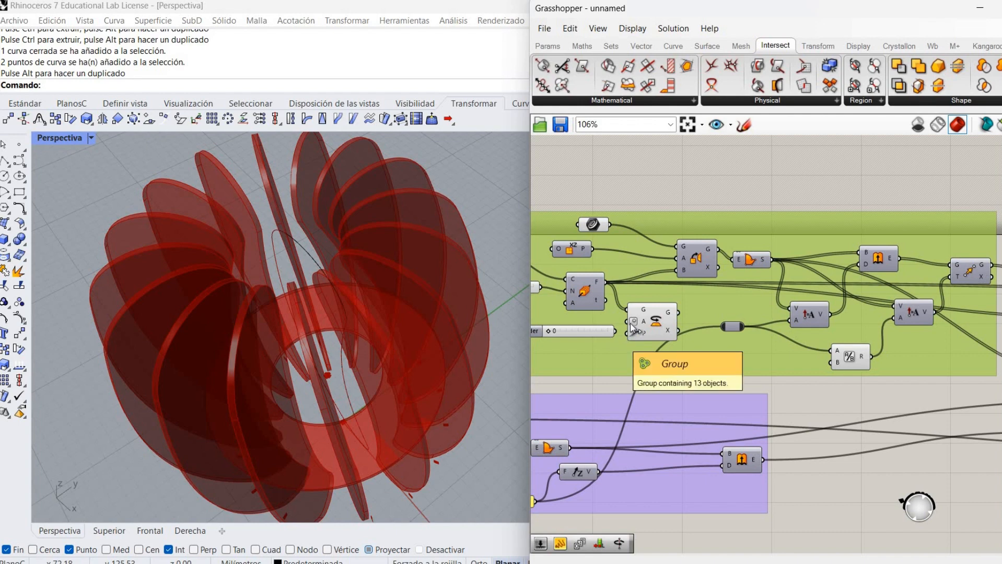
drag(627, 322, 615, 330)
Try out the Angle slider while watching the rotated frames from a lower viewpoint, and return it to 0.
right_drag(464, 331, 478, 330)
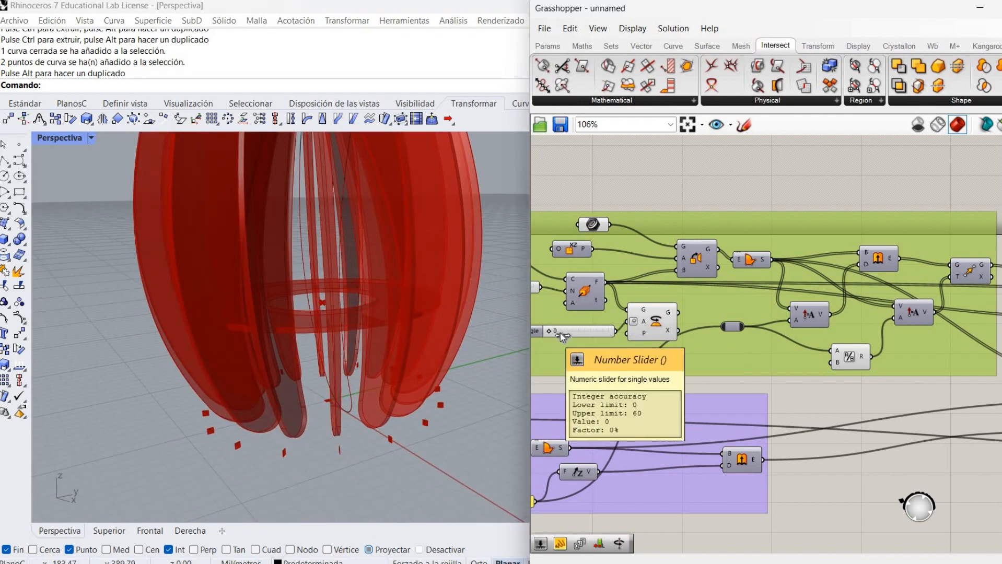
mouse_move(559, 332)
mouse_down()
mouse_move(581, 333)
mouse_move(547, 341)
mouse_up()
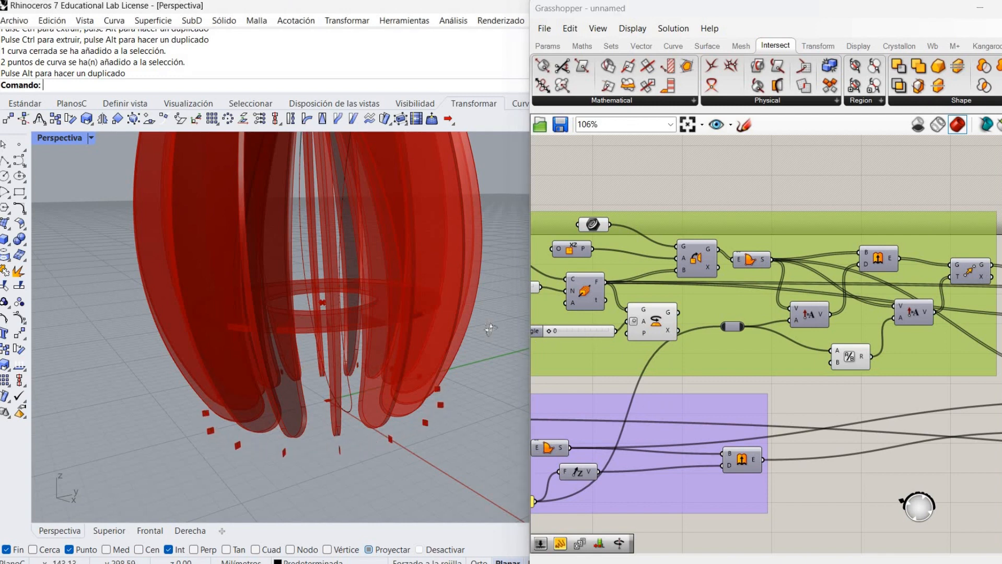
right_drag(492, 312, 531, 310)
scroll(804, 350, up, 2)
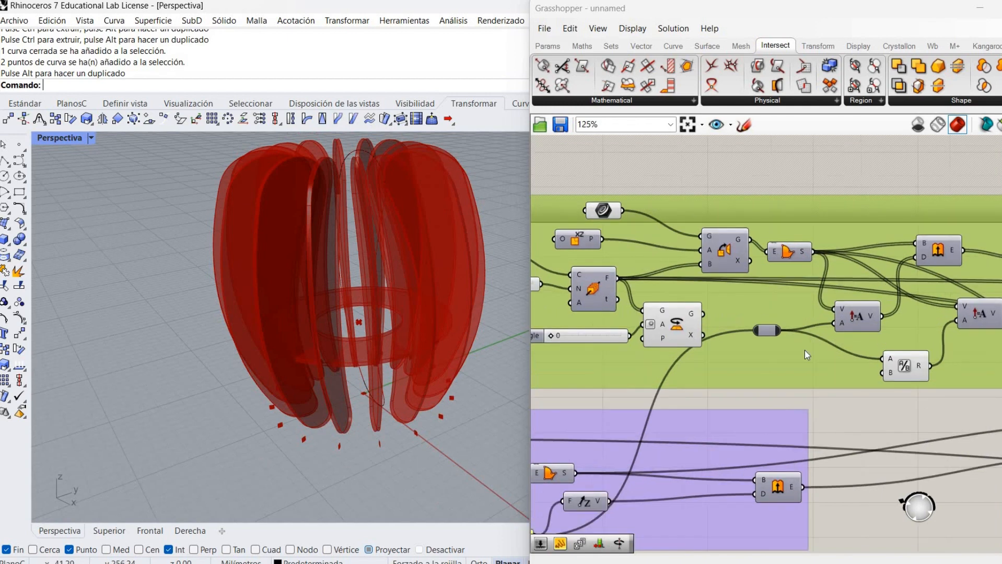
Add an XY Plane component and connect it to the Rotate component's plane input.
double_click(637, 362)
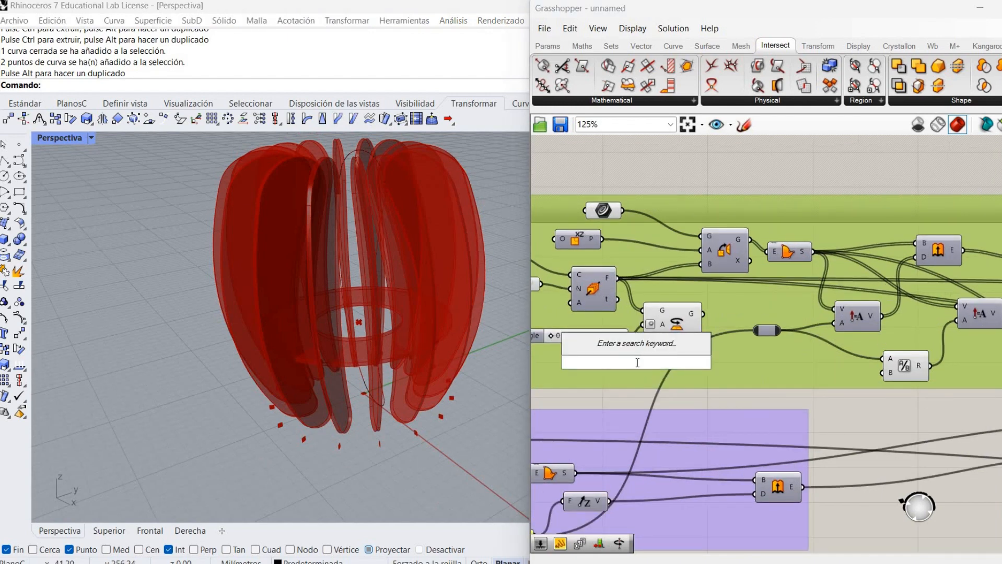
text(xy)
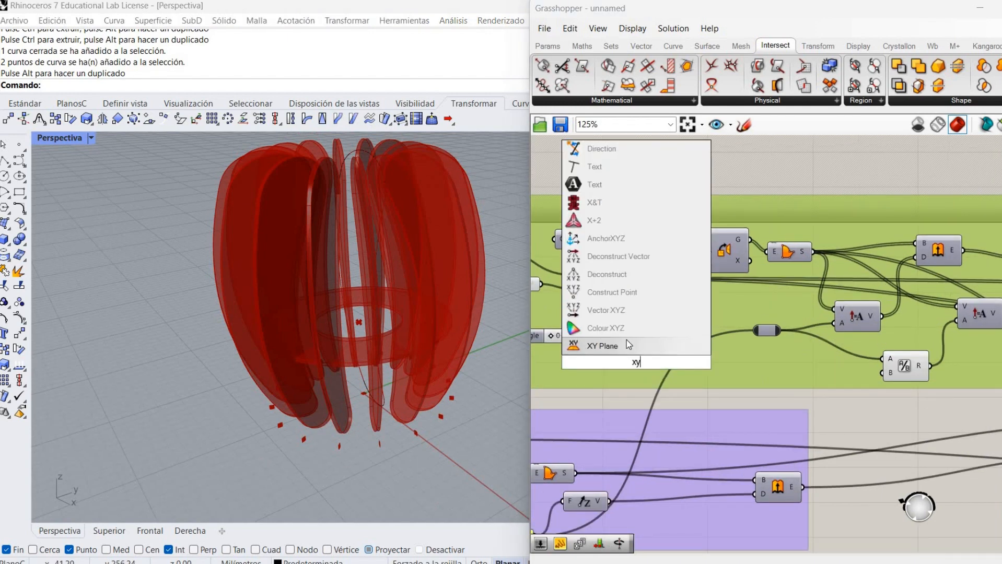
click(627, 342)
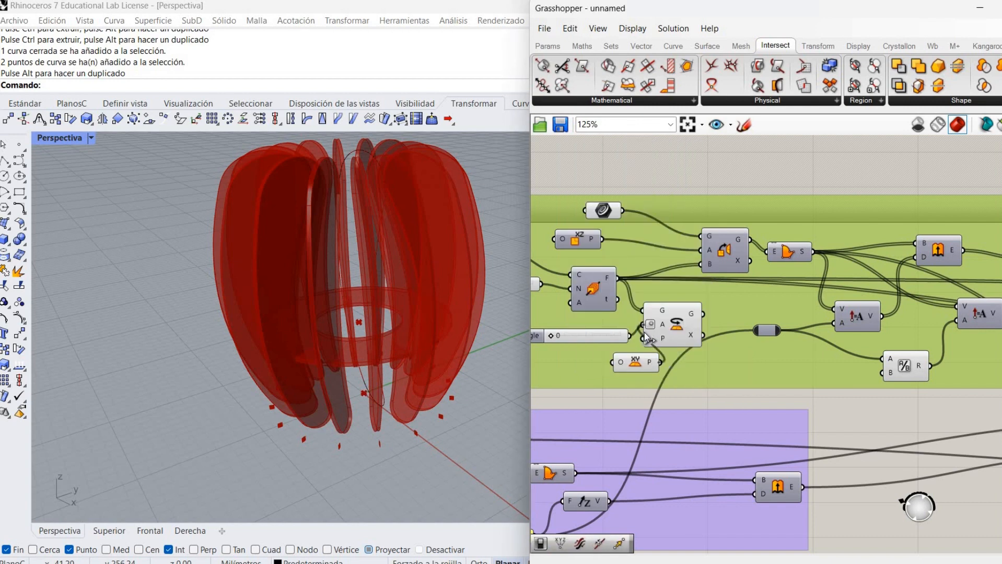
drag(671, 330, 682, 325)
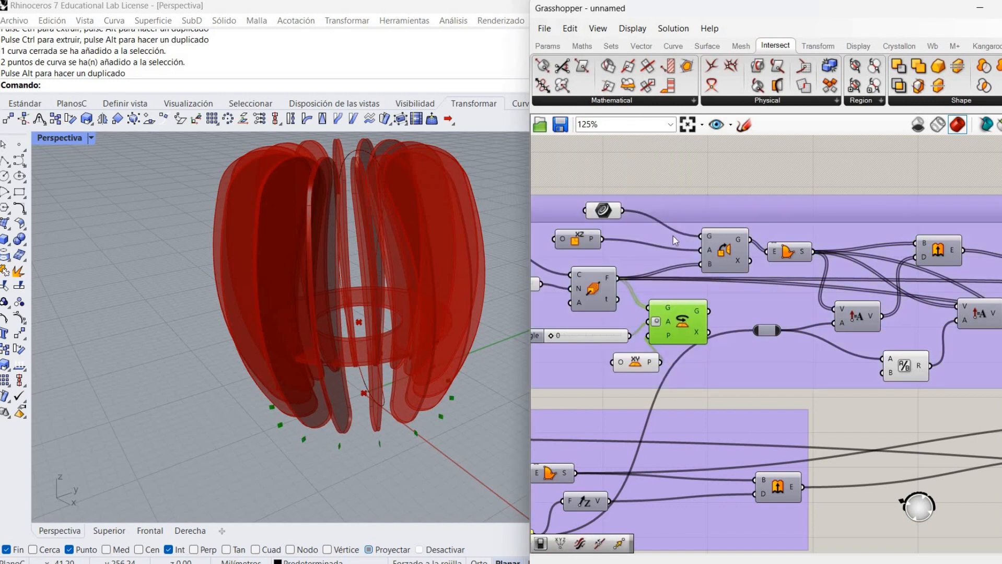
click(688, 186)
Add a Divide Curve component below the Angle slider, shifting Perp Frames and the slider to make room.
right_drag(658, 347, 714, 350)
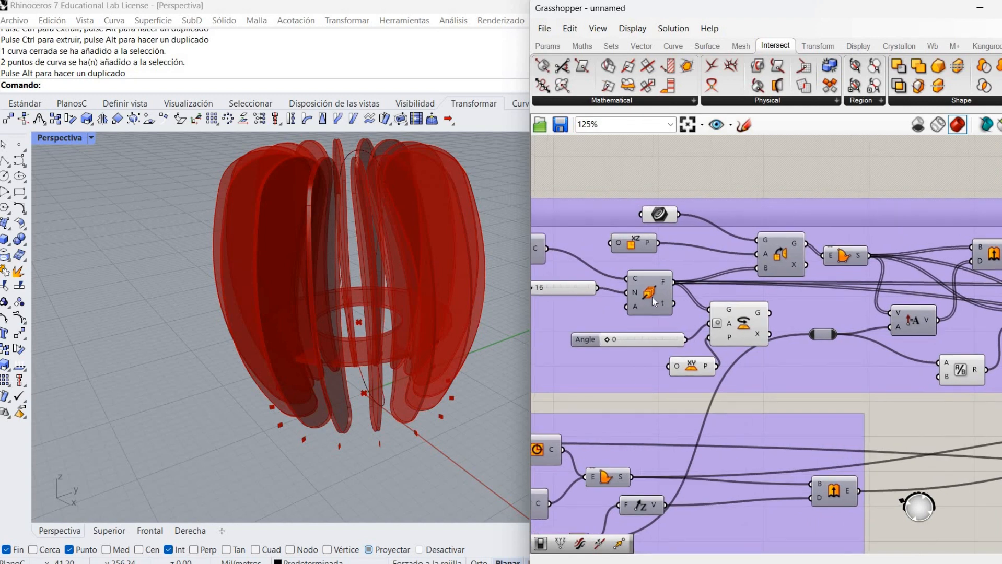
drag(652, 297, 592, 292)
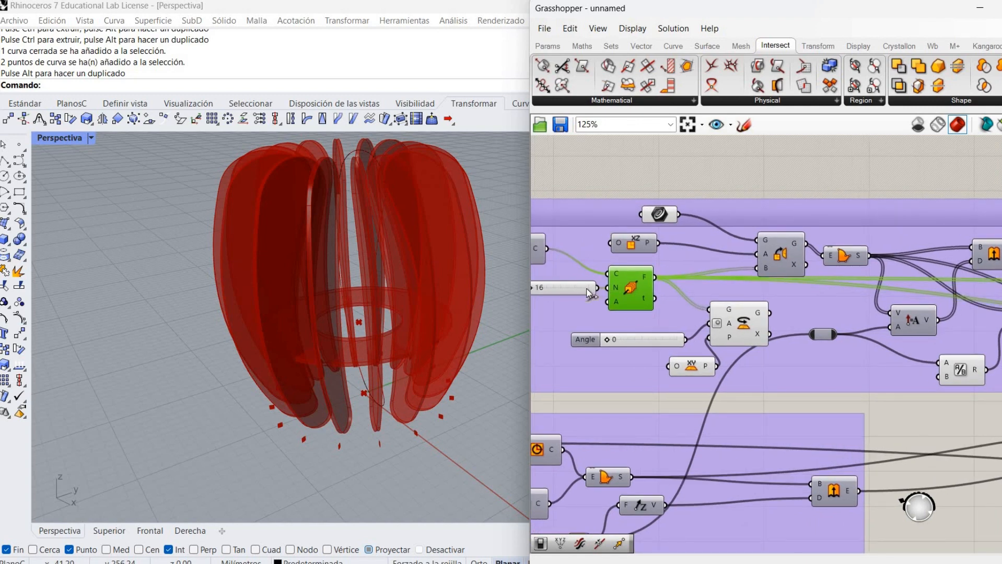
double_click(605, 355)
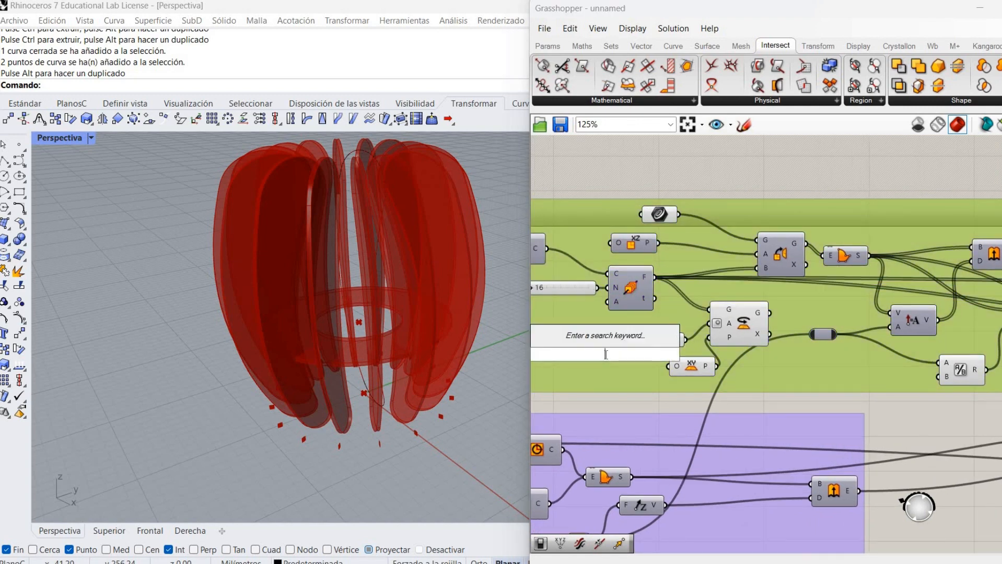
text(divi)
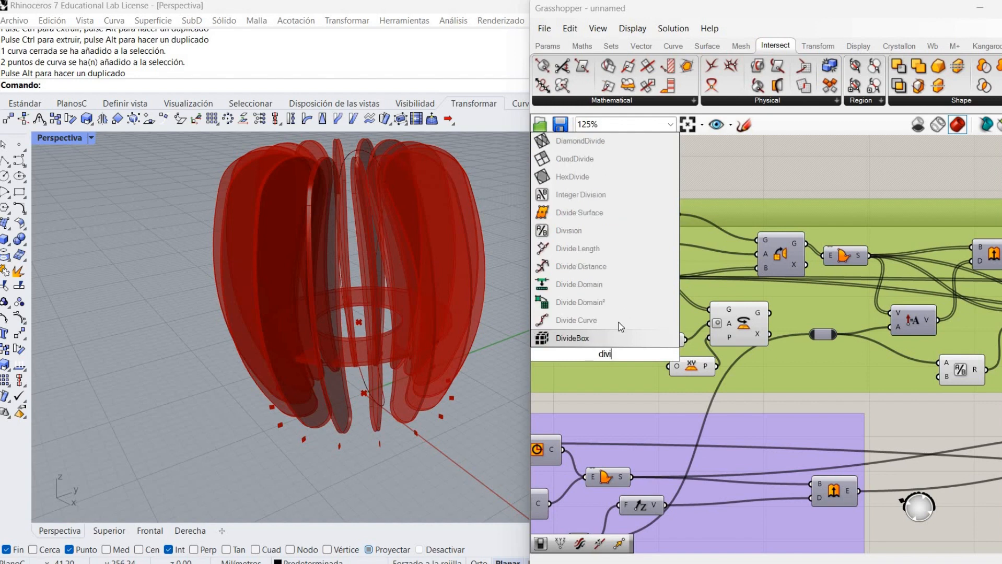
click(596, 334)
drag(606, 362, 634, 379)
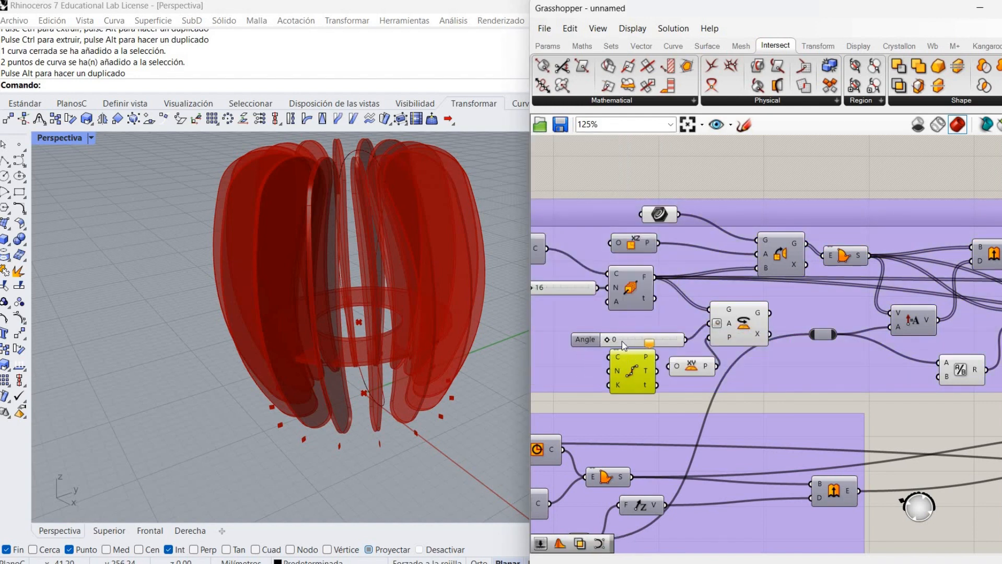
drag(624, 340, 629, 330)
click(584, 355)
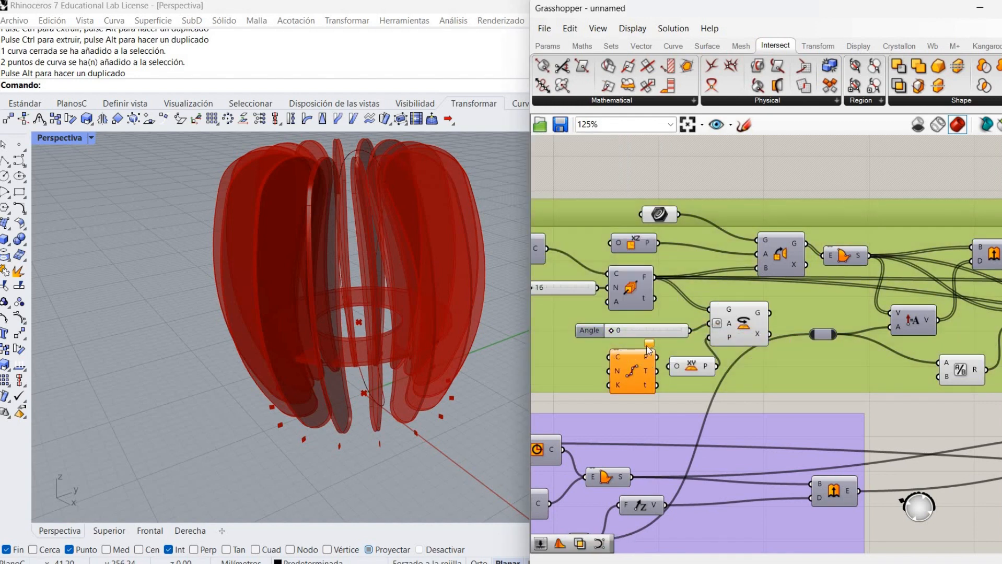
Wire the circle and Count slider into Divide Curve, connect its points to the XY Plane's origin, and hide the Divide Curve preview.
right_drag(562, 255, 628, 269)
drag(613, 262, 674, 370)
drag(668, 299, 675, 385)
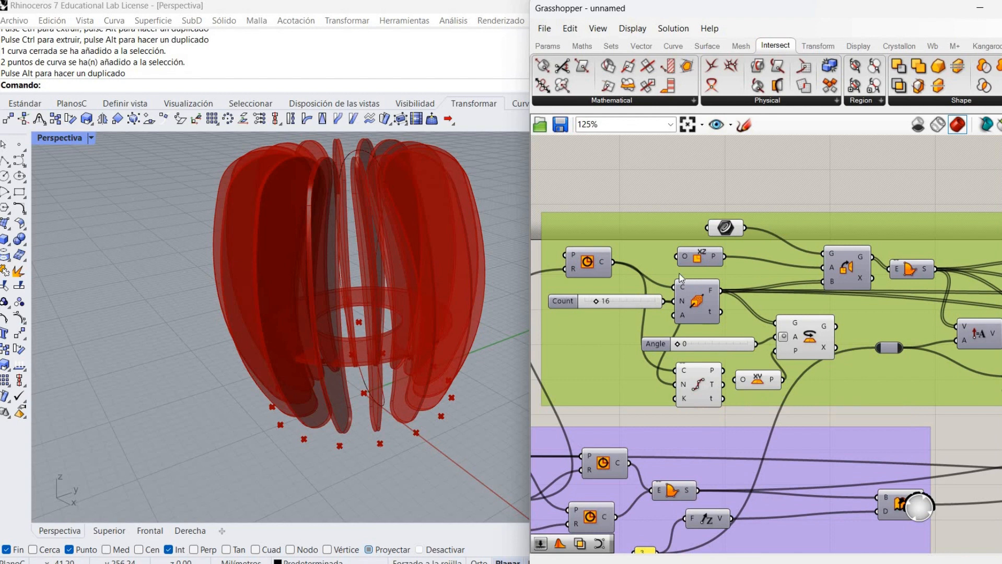
drag(625, 300, 614, 302)
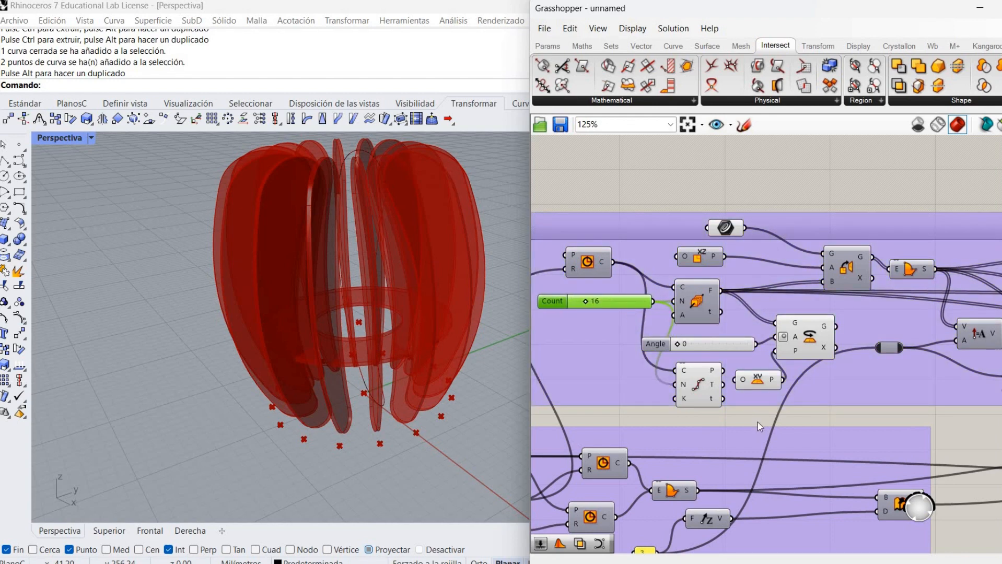
right_click(714, 387)
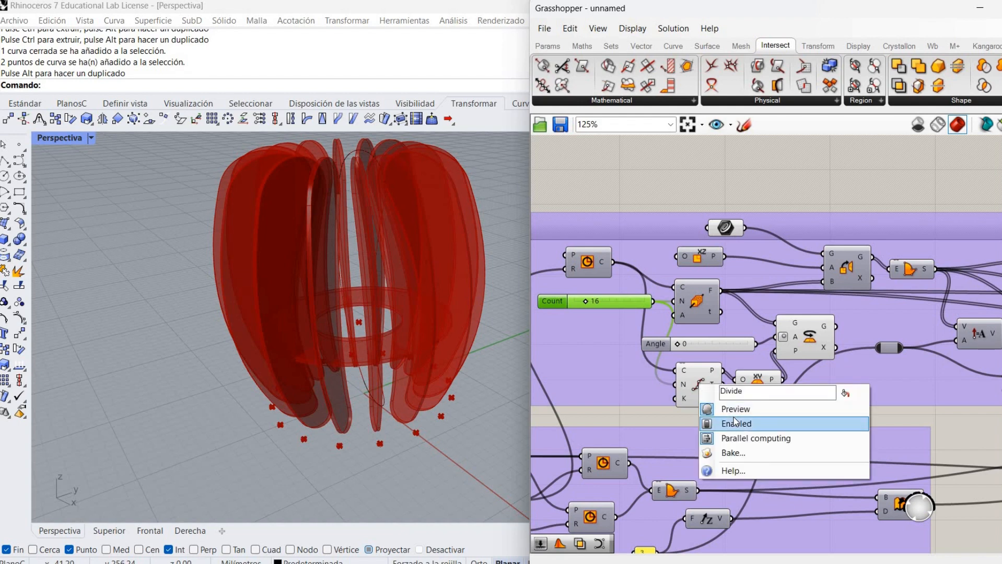
click(684, 348)
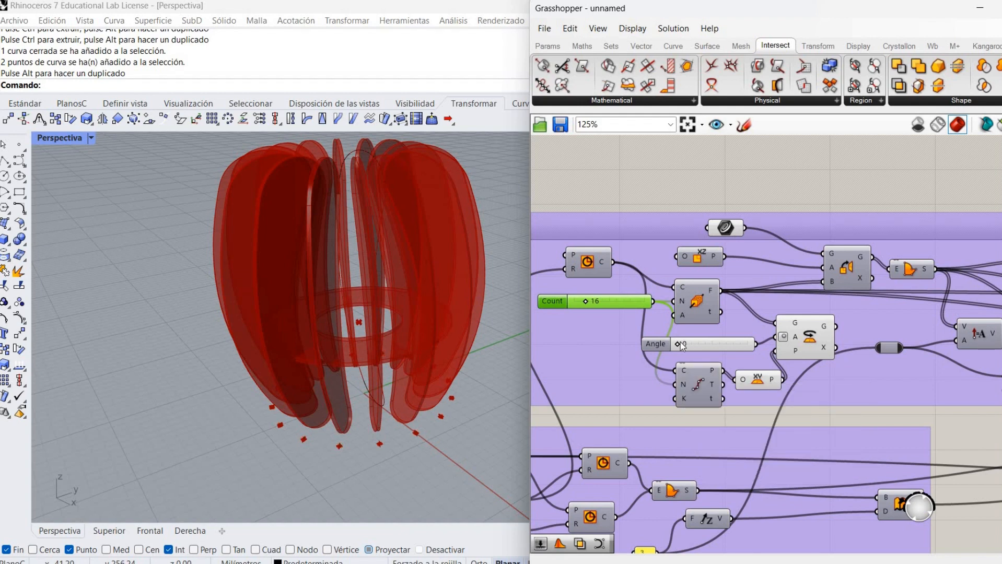
Hide the XY Plane preview and test the Angle slider at 14 before returning it to 0.
drag(681, 344, 694, 368)
right_click(765, 385)
click(740, 382)
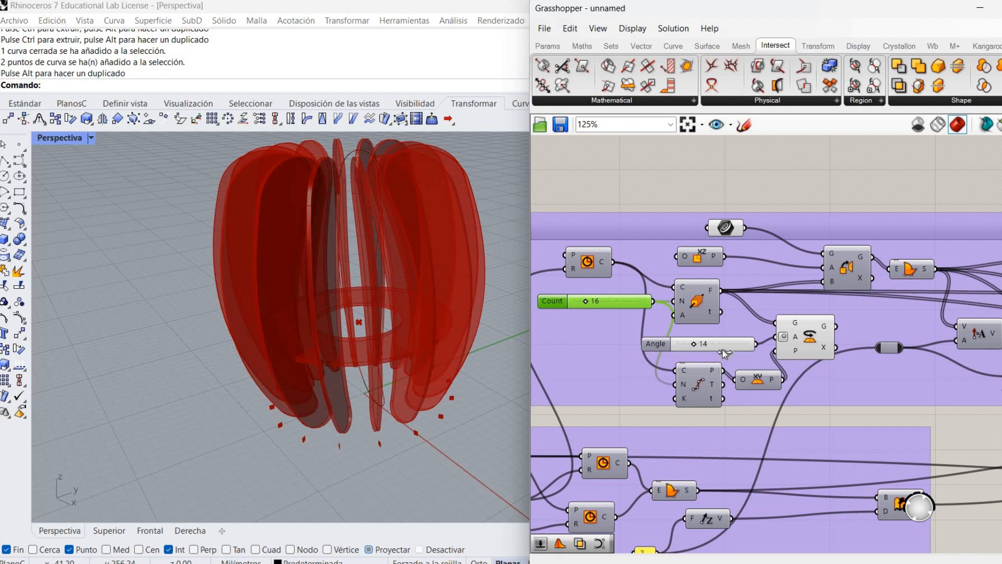
drag(709, 363, 683, 335)
drag(686, 349, 678, 348)
Transfer the downstream frame wires to the Rotate output, feed Perp Frames into Rotate's geometry input again, and hide Rotate's preview.
ctrl+drag(775, 323, 722, 292)
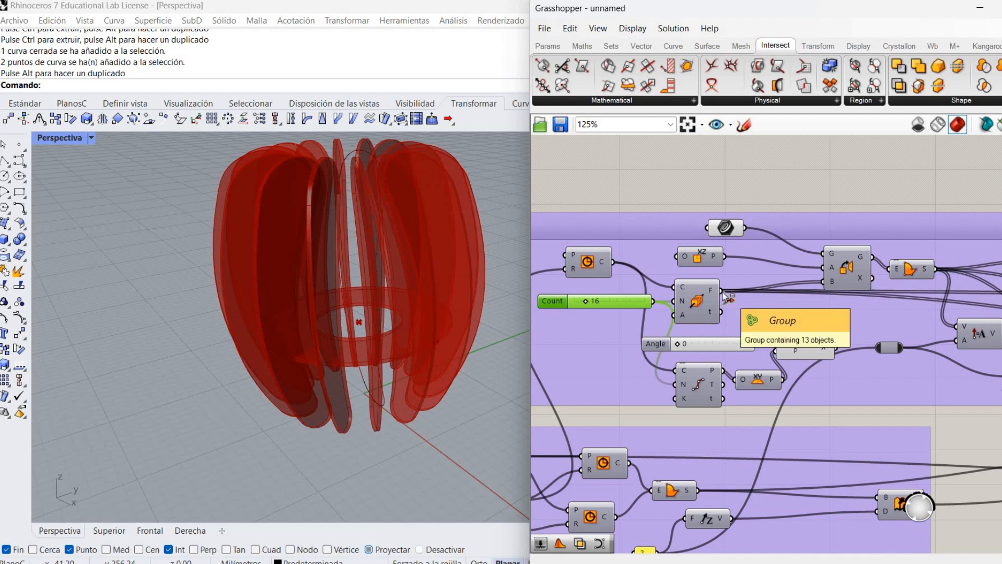
ctrl+shift+drag(795, 303, 836, 327)
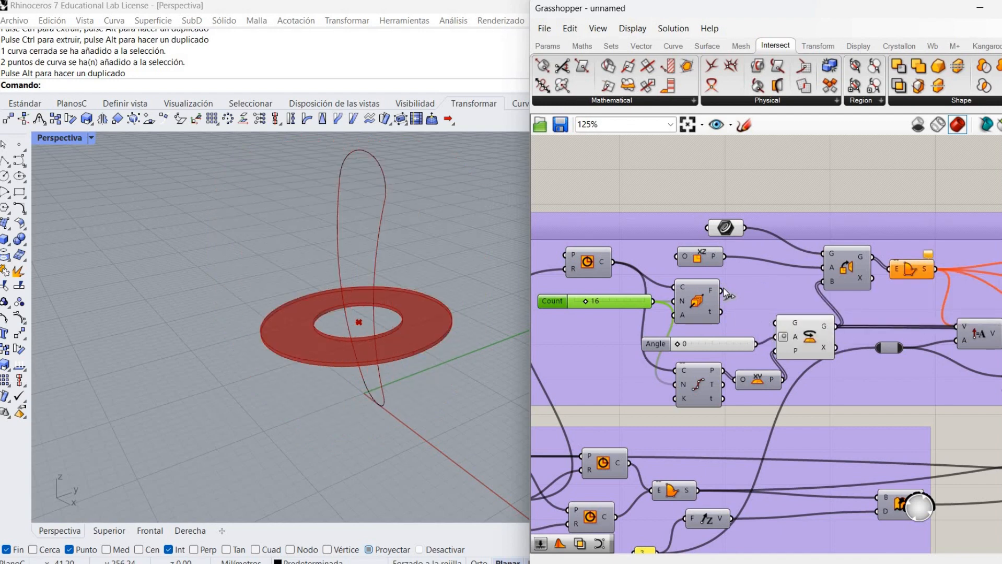
drag(722, 292, 776, 323)
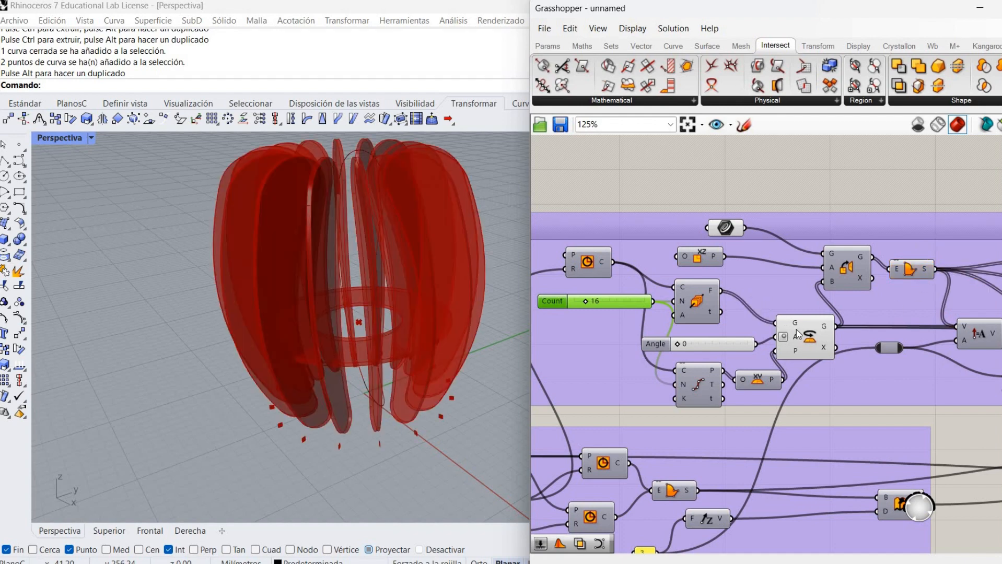
right_click(813, 339)
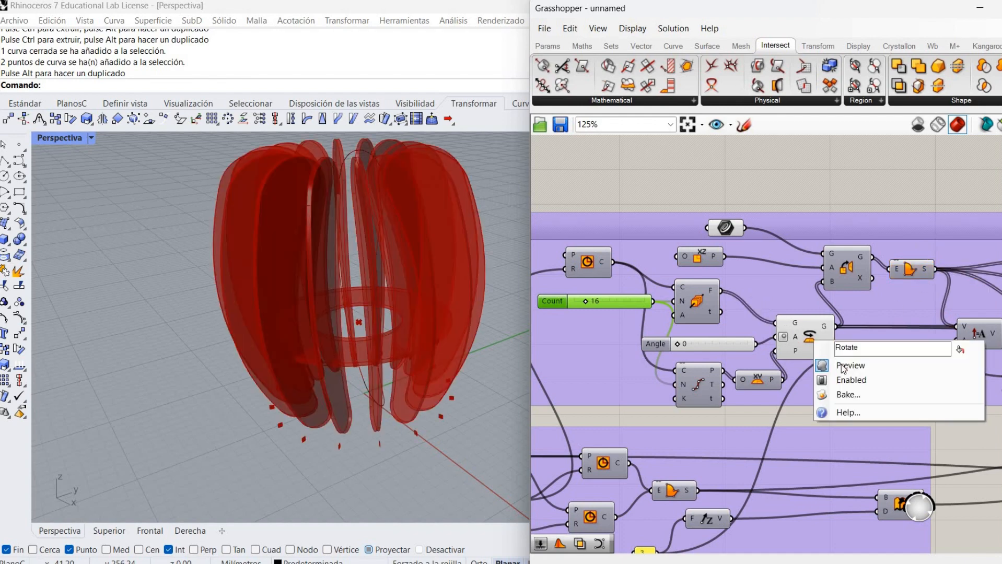
click(874, 364)
Turn off the preview of both components in the narrow group just before the slot-generating group.
right_drag(970, 371, 729, 366)
scroll(729, 367, down, 1)
scroll(642, 355, down, 2)
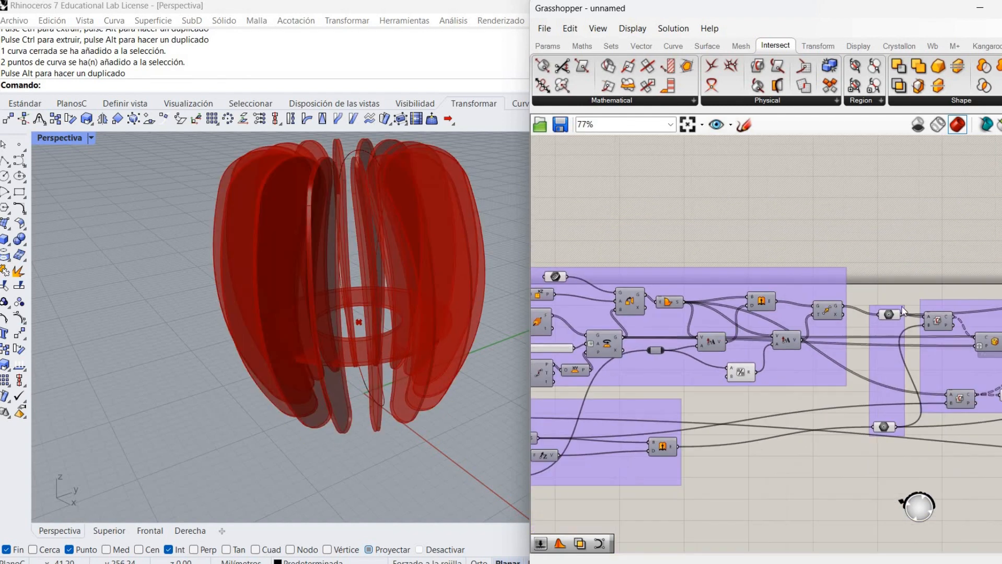
right_drag(937, 287, 752, 270)
drag(666, 252, 731, 533)
right_click(804, 394)
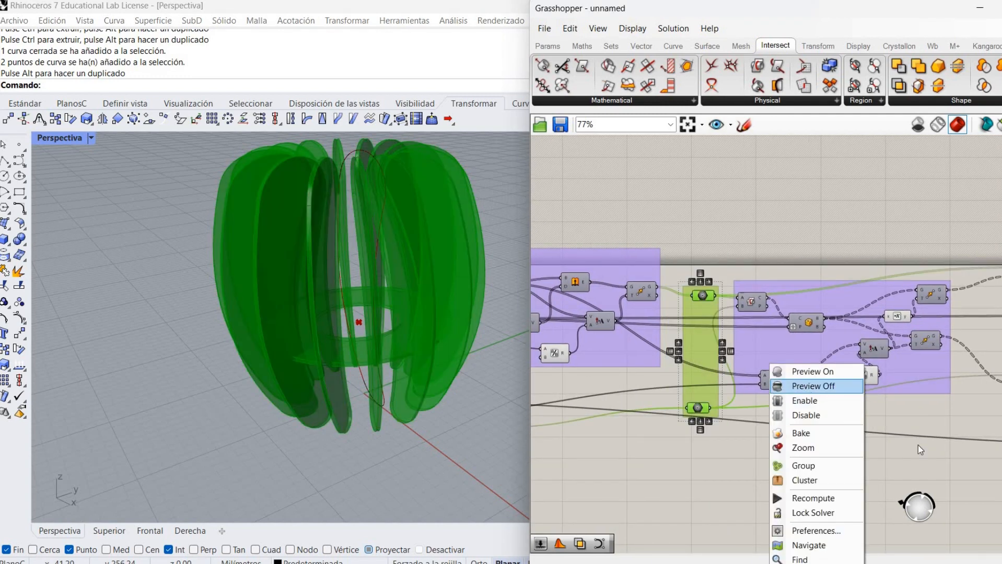
click(811, 386)
right_click(701, 333)
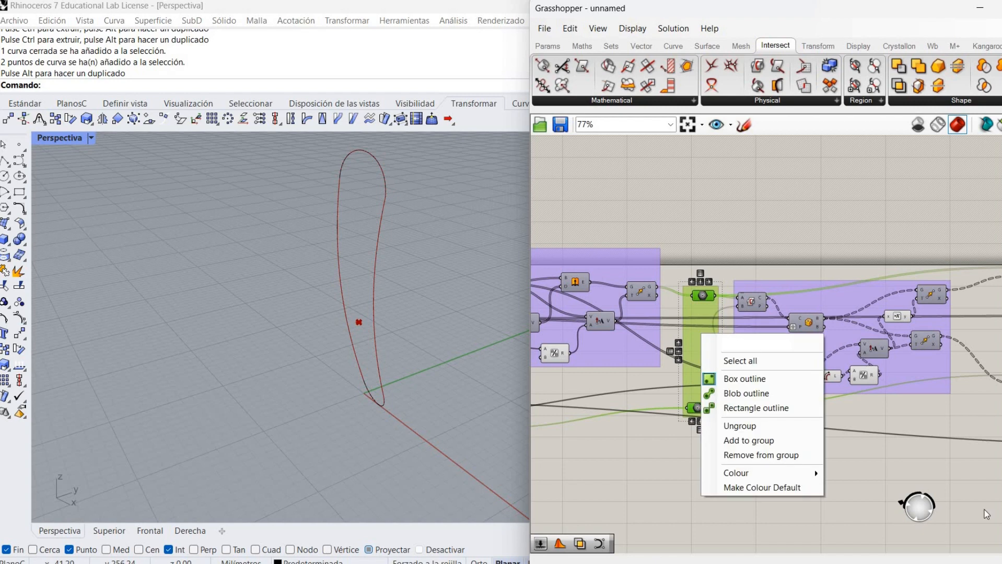
click(962, 479)
Enable both Solid Difference components in the group after the slot-generating group, and turn on the upper one's preview.
right_drag(939, 474, 816, 465)
right_drag(920, 244, 845, 241)
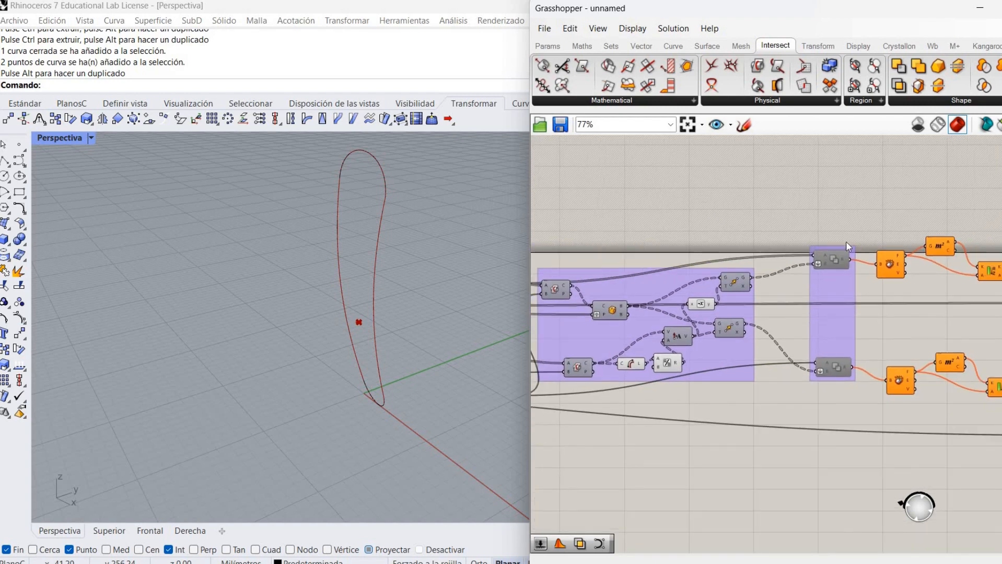
drag(894, 406, 802, 211)
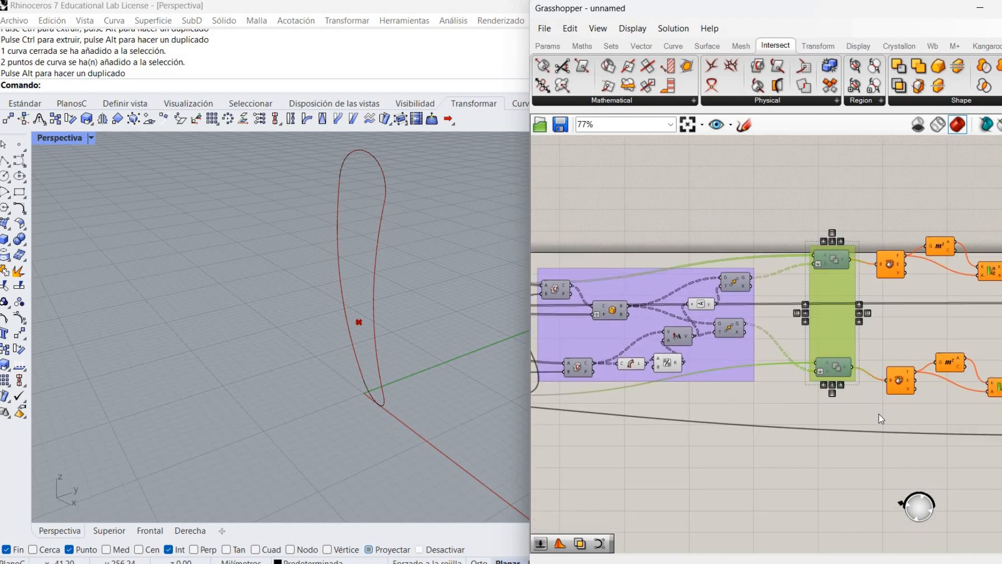
right_click(882, 400)
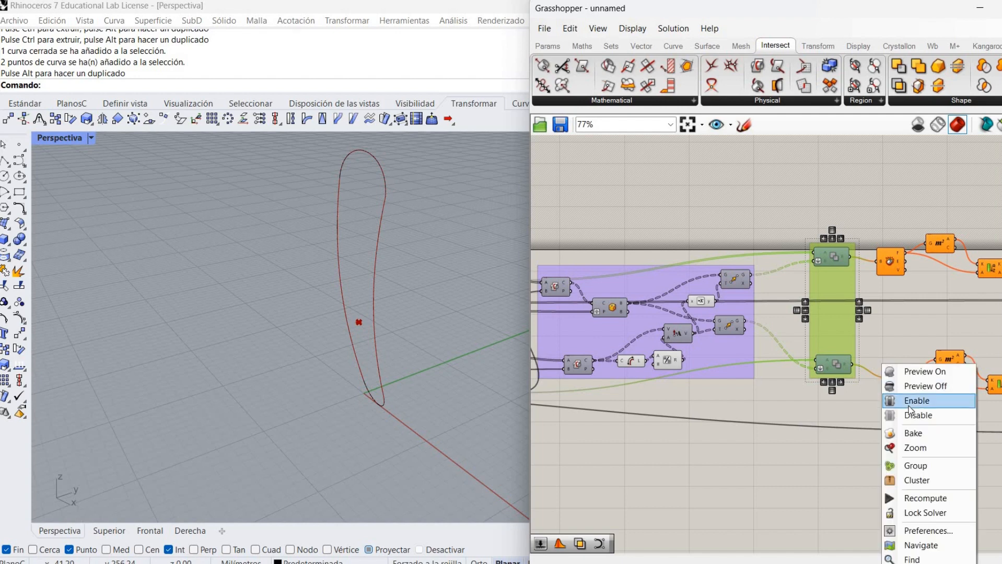
click(754, 472)
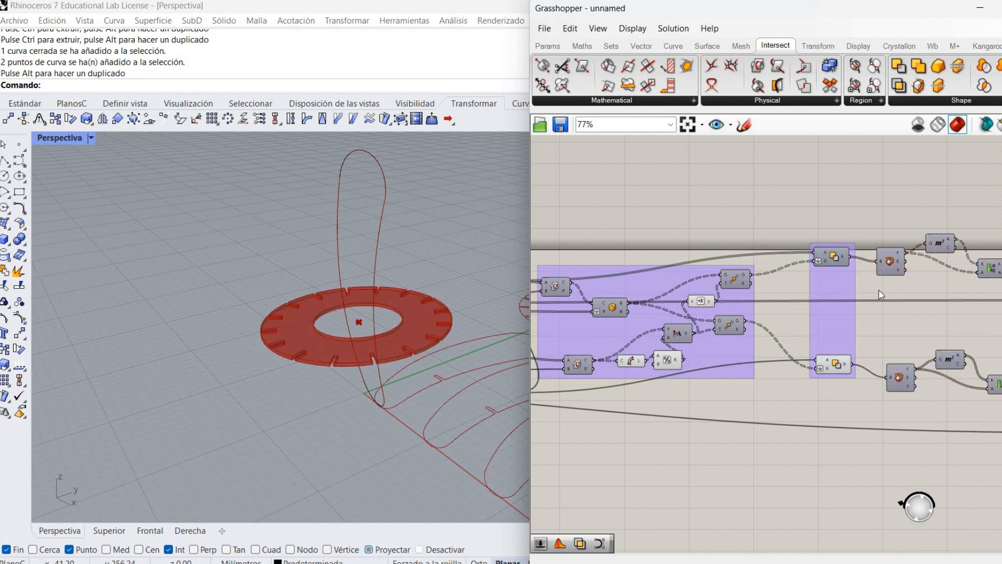
right_click(836, 259)
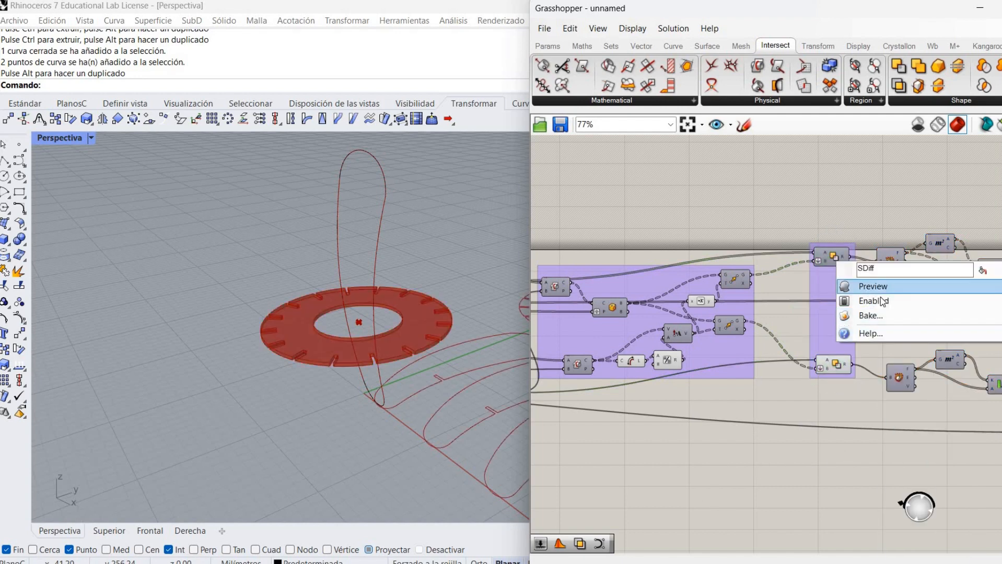
click(878, 287)
Set the rib rotation's Angle slider to 15.
right_drag(778, 429, 982, 450)
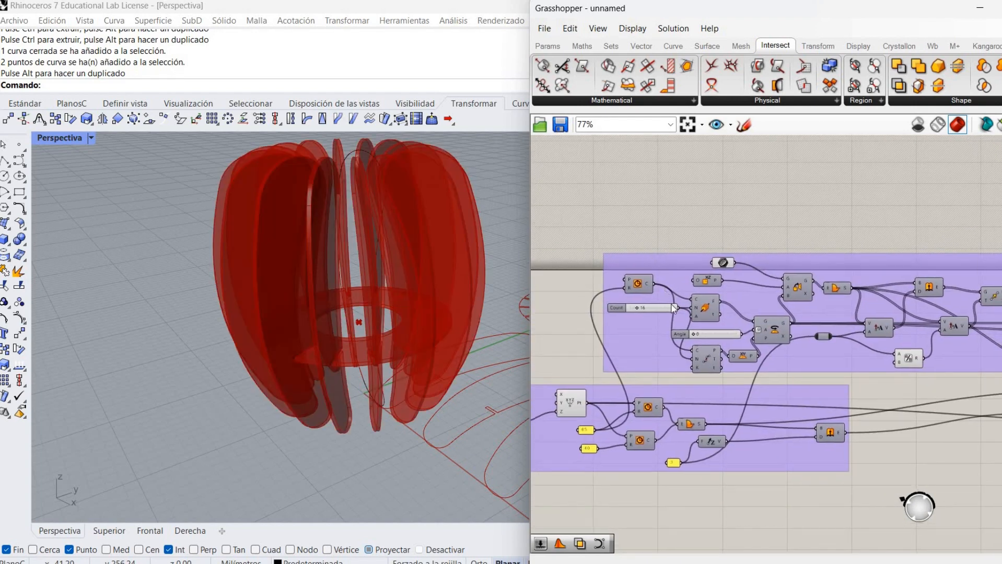
scroll(699, 366, up, 4)
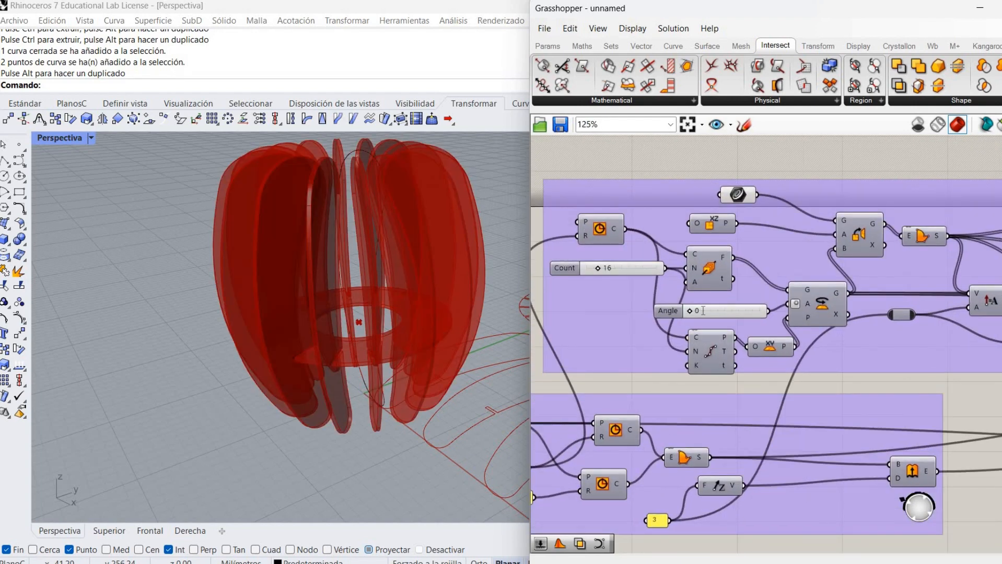
double_click(703, 311)
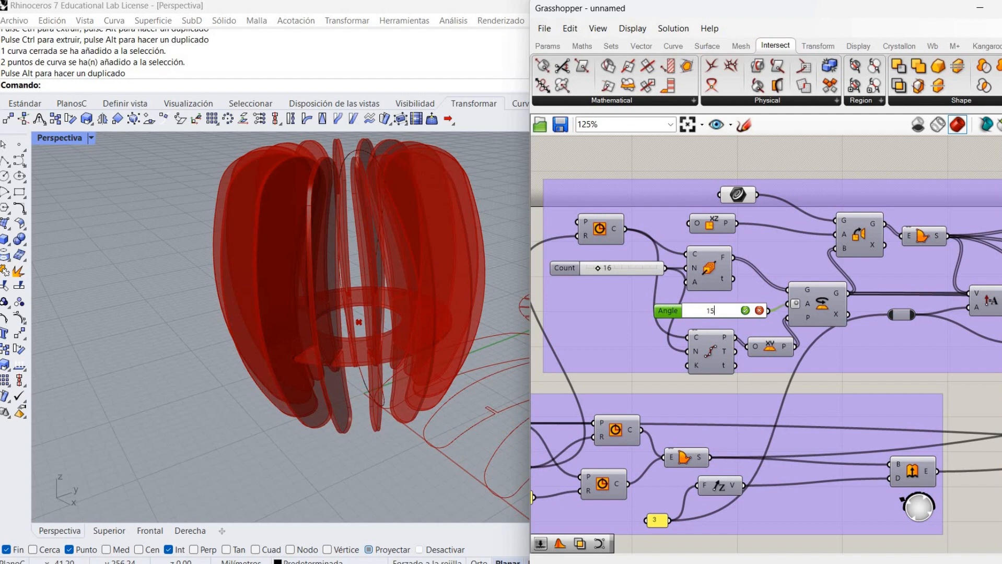
text(15)
key(Return)
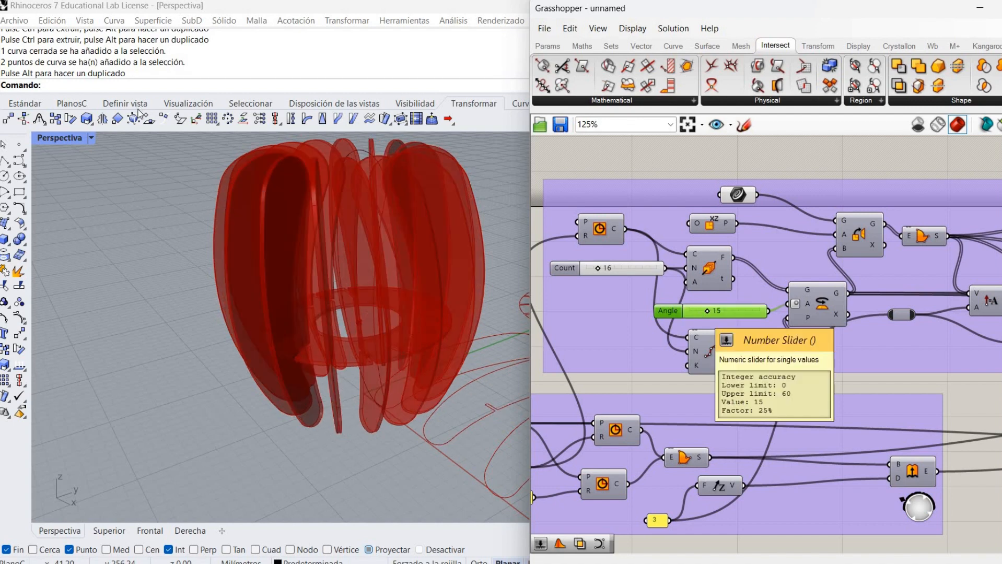
Orbit the rotated ribs in Rhino, then maximize the Superior viewport to examine the slotted ring and flattened ribs.
mouse_move(205, 231)
right_down()
mouse_move(209, 257)
mouse_move(199, 246)
right_up()
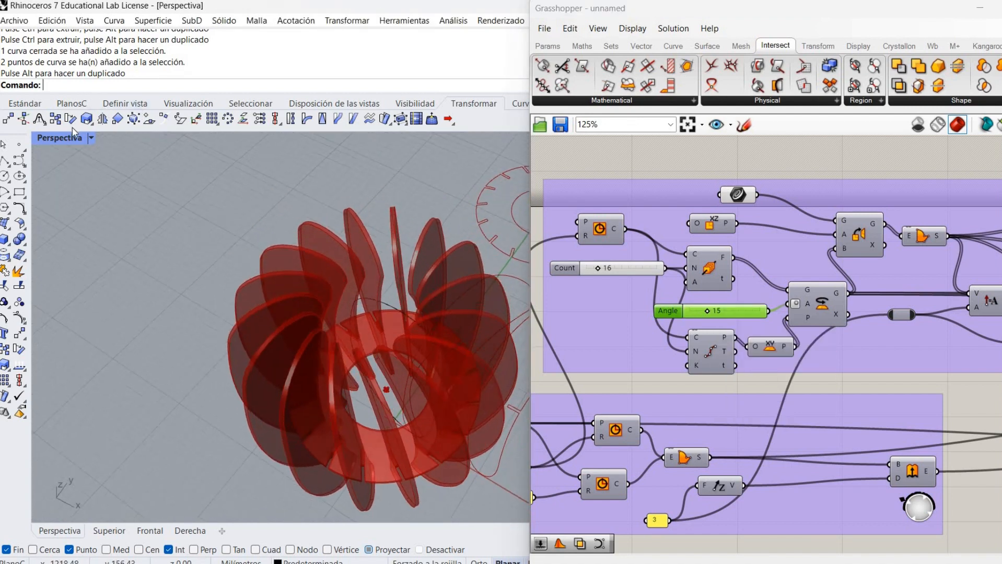
double_click(52, 139)
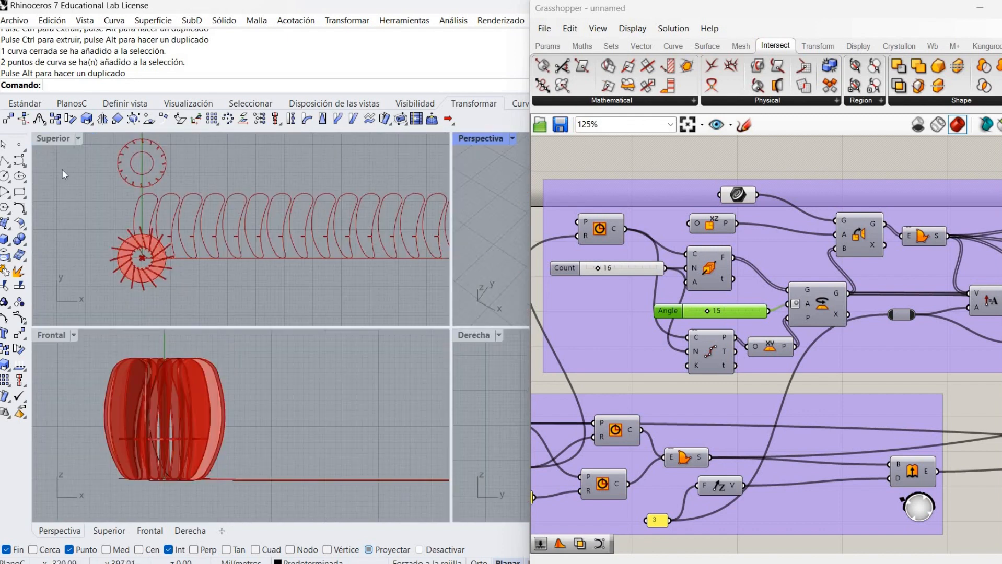
double_click(52, 138)
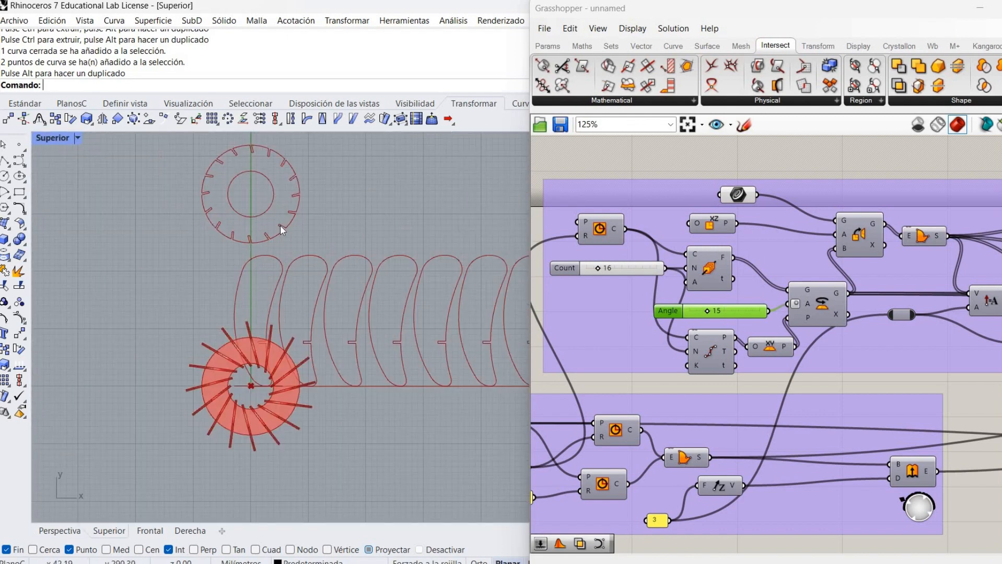
scroll(280, 226, up, 2)
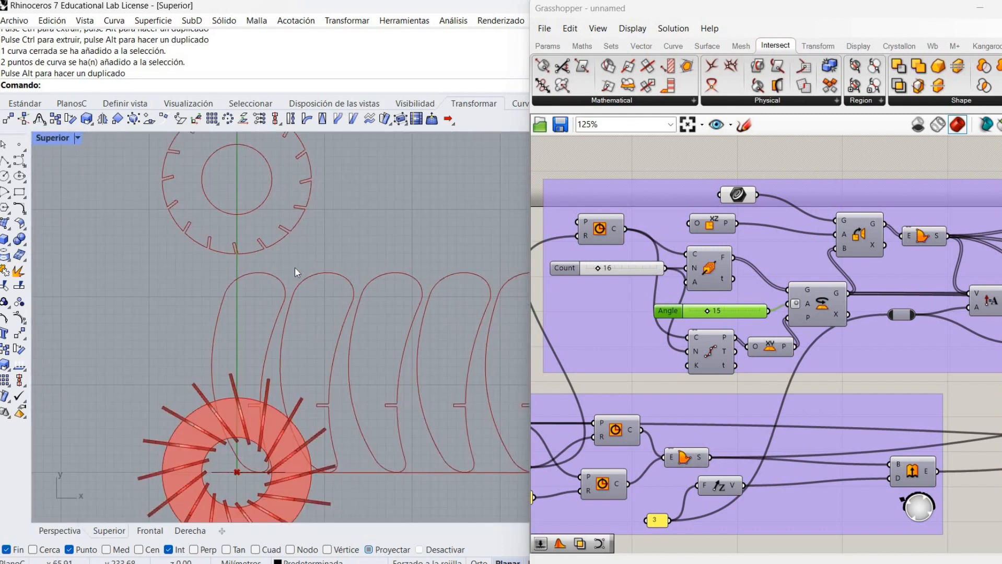
scroll(294, 267, down, 2)
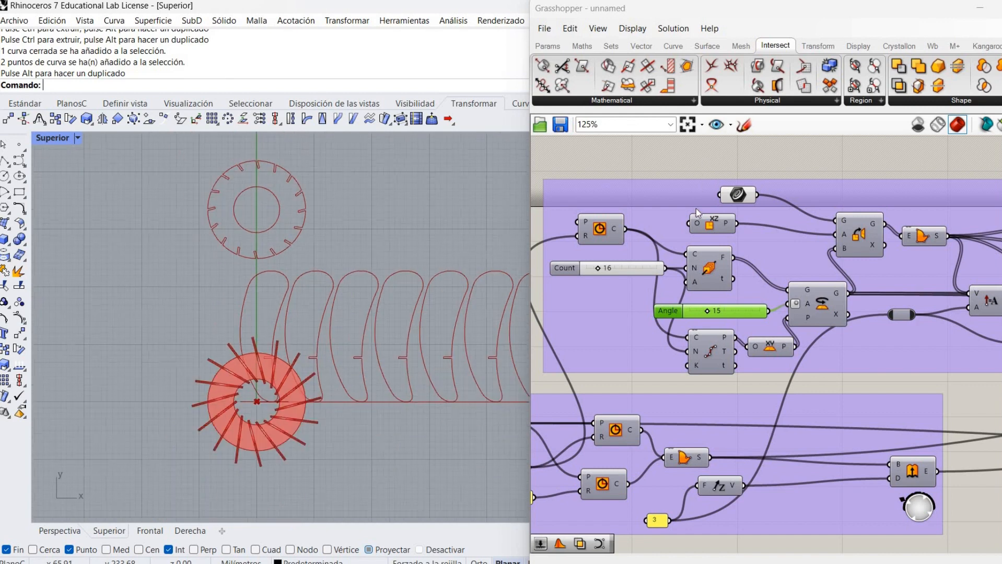
Set the rib rotation's Angle slider to 30.
double_click(712, 312)
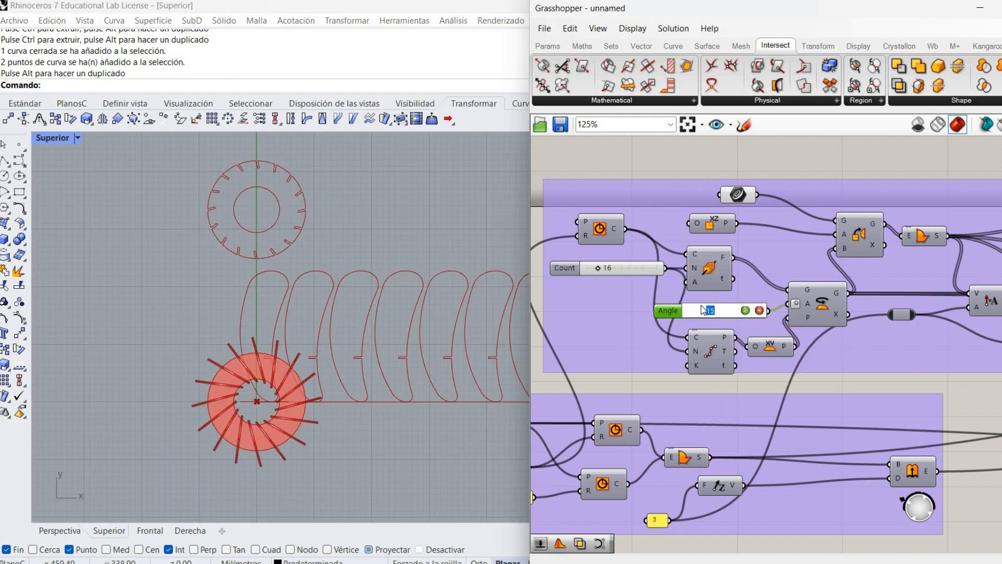
text(30)
key(Return)
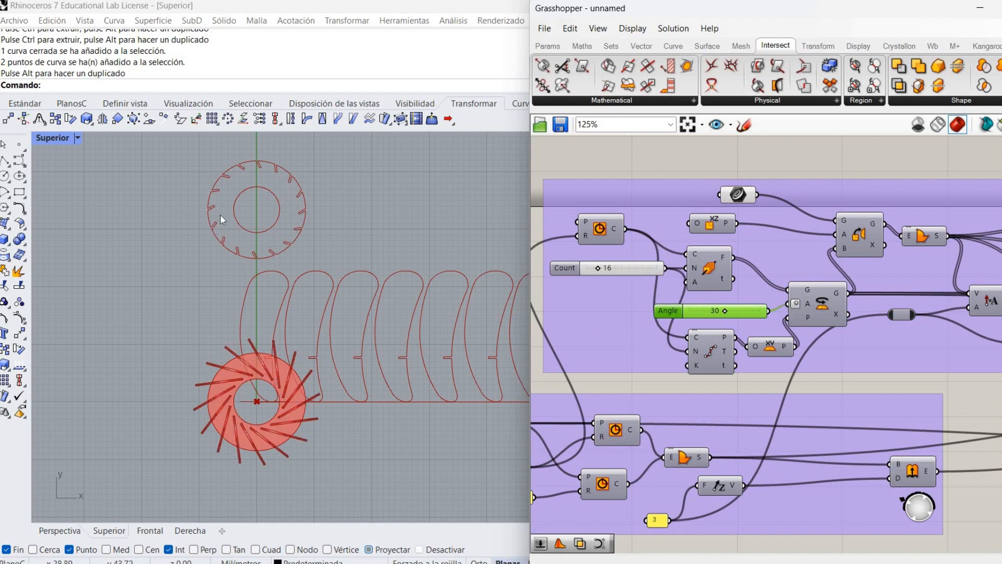
Restore Rhino's four-viewport layout from the maximized Superior view.
click(967, 388)
right_drag(964, 386, 787, 359)
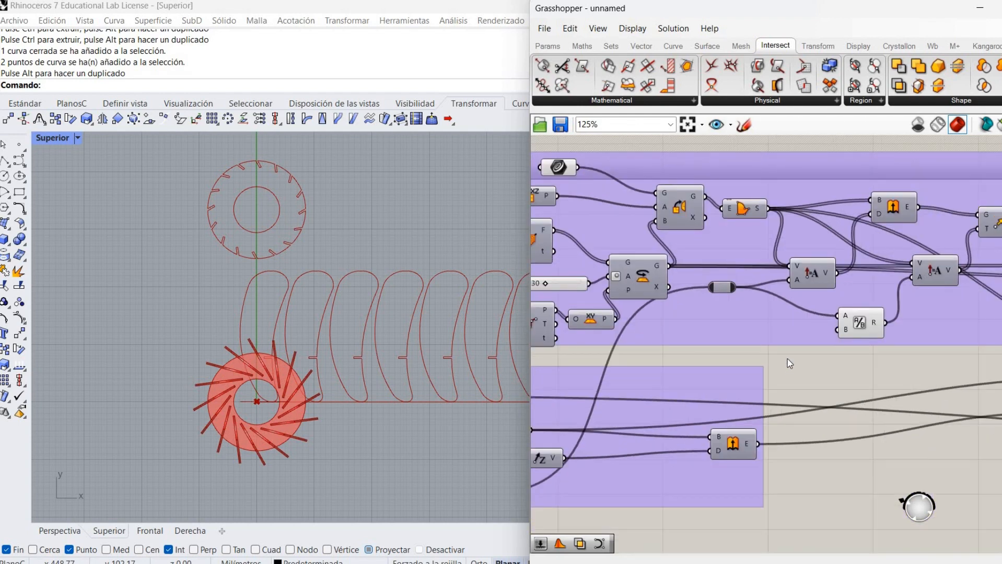
scroll(787, 359, down, 1)
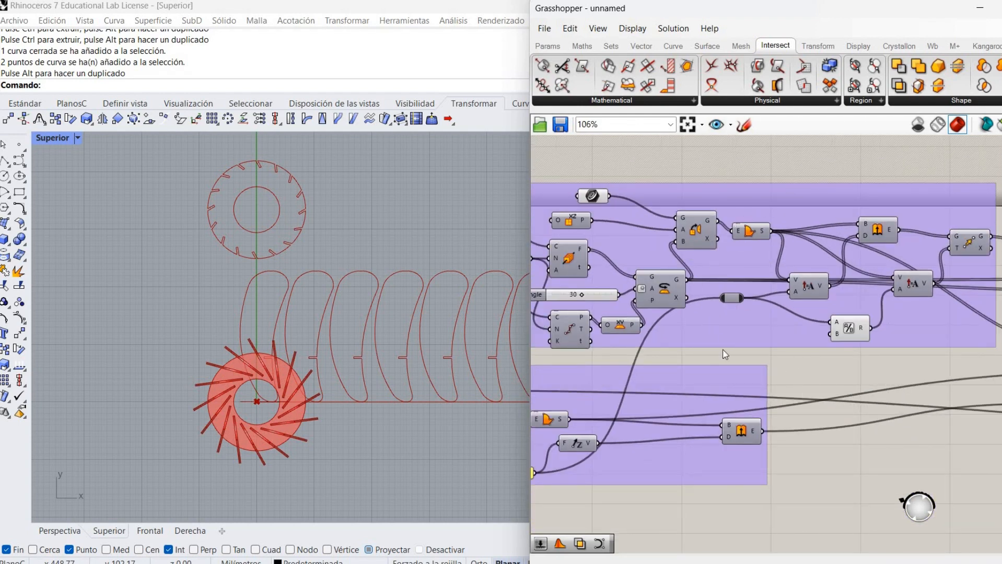
double_click(52, 140)
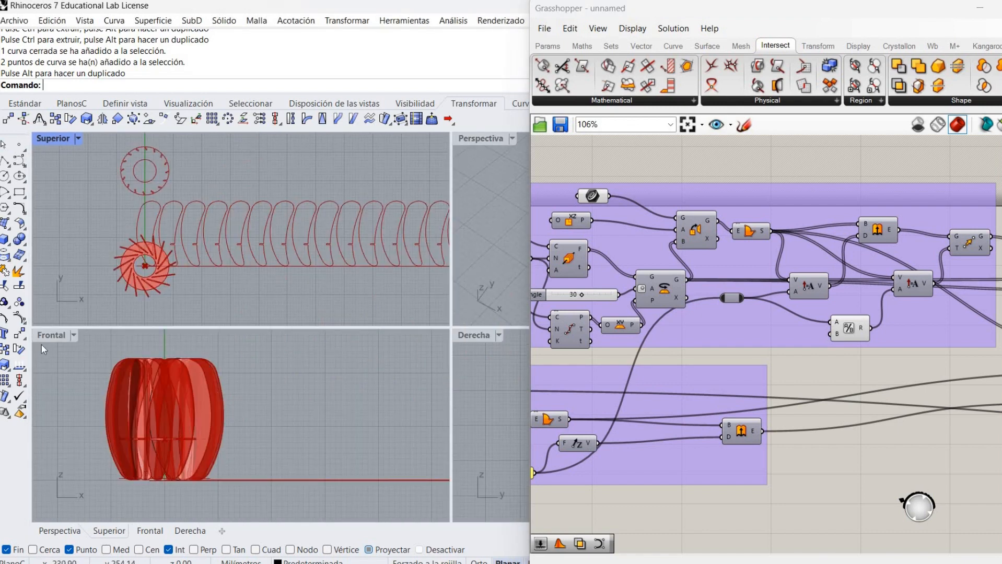